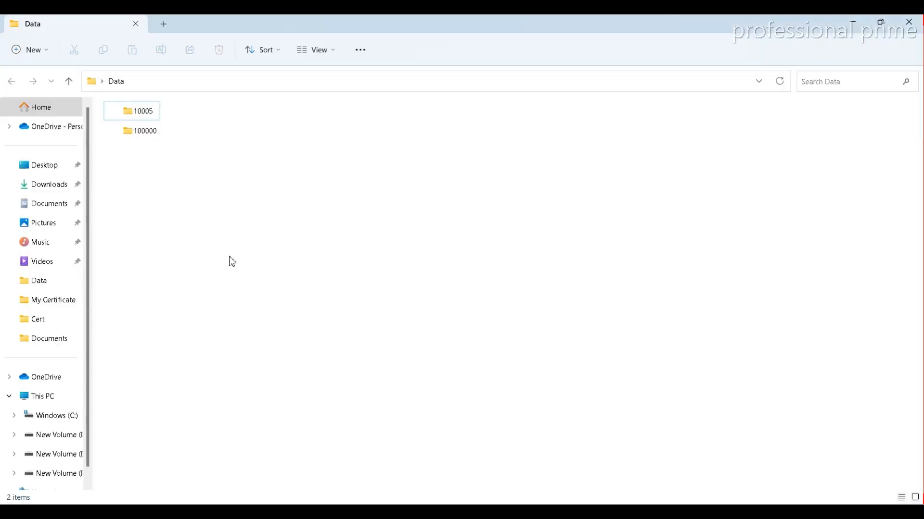
{"action": "left_click", "coordinate": [135, 112]}
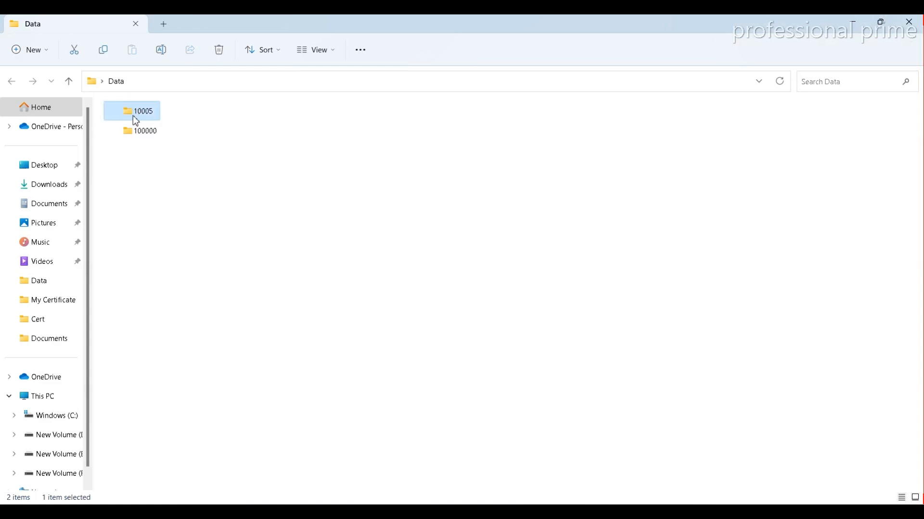
{"action": "mouse_move", "coordinate": [146, 113]}
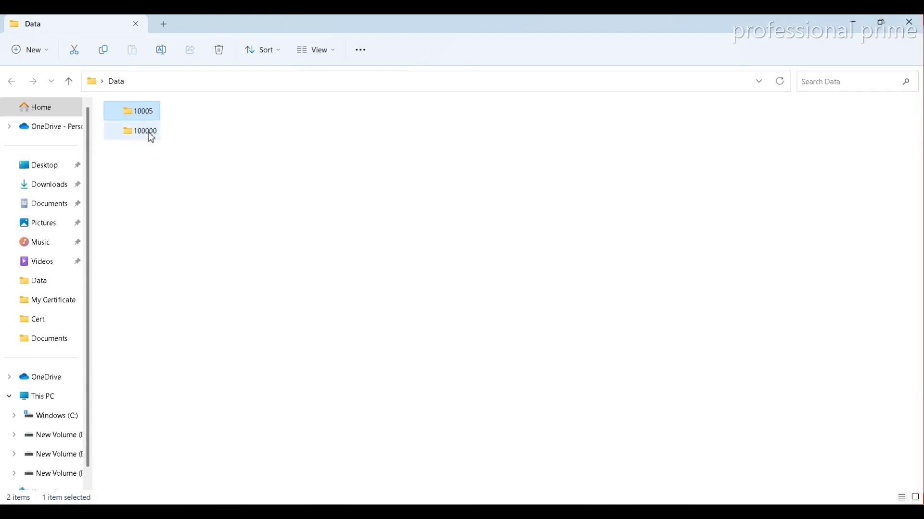
{"action": "left_click", "coordinate": [151, 139]}
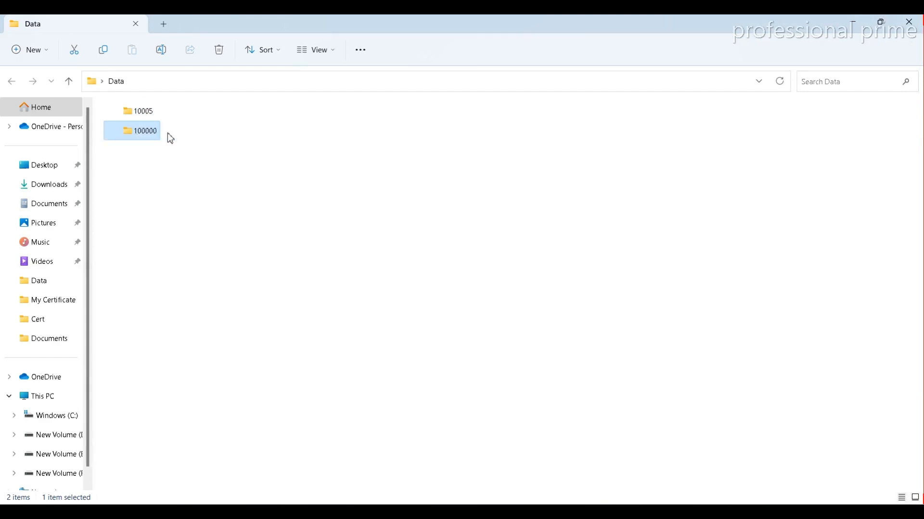
{"action": "left_click", "coordinate": [143, 114]}
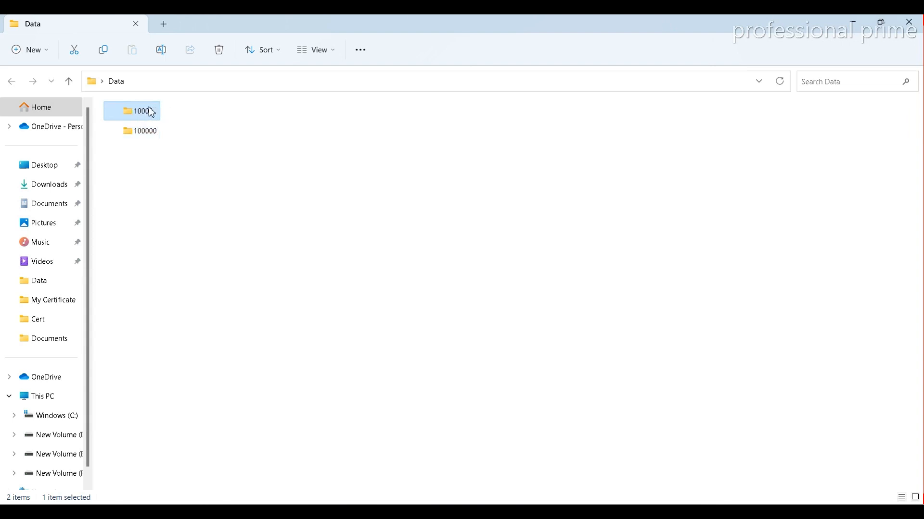
Switch to TallyPrime and display the list of GST reports.
{"action": "mouse_move", "coordinate": [152, 113]}
{"action": "left_click", "coordinate": [595, 511]}
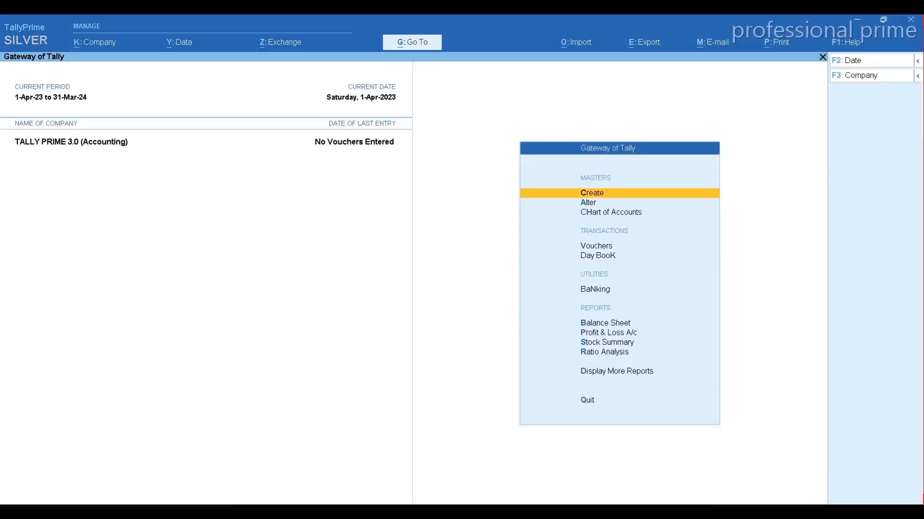
{"action": "key", "text": "Down"}
{"action": "key", "text": "Down"}
{"action": "key", "text": "Down"}
{"action": "key", "text": "Down"}
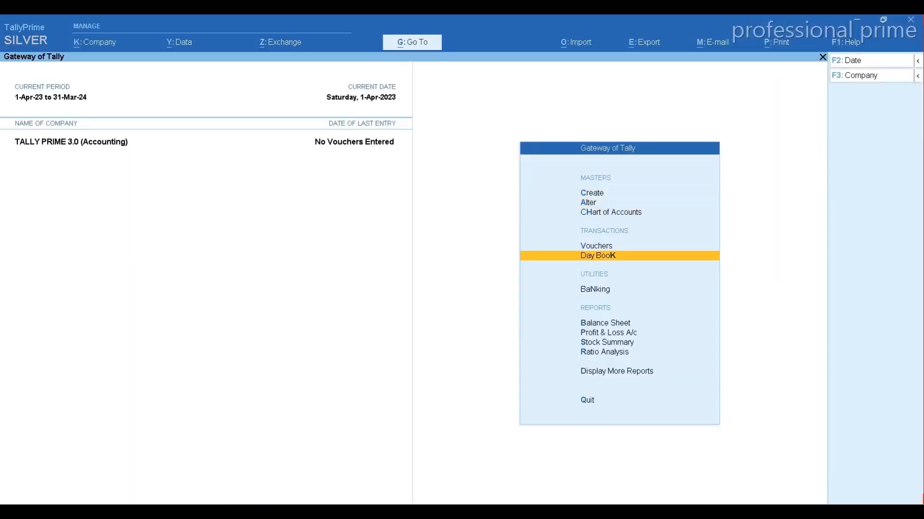
{"action": "key", "text": "d"}
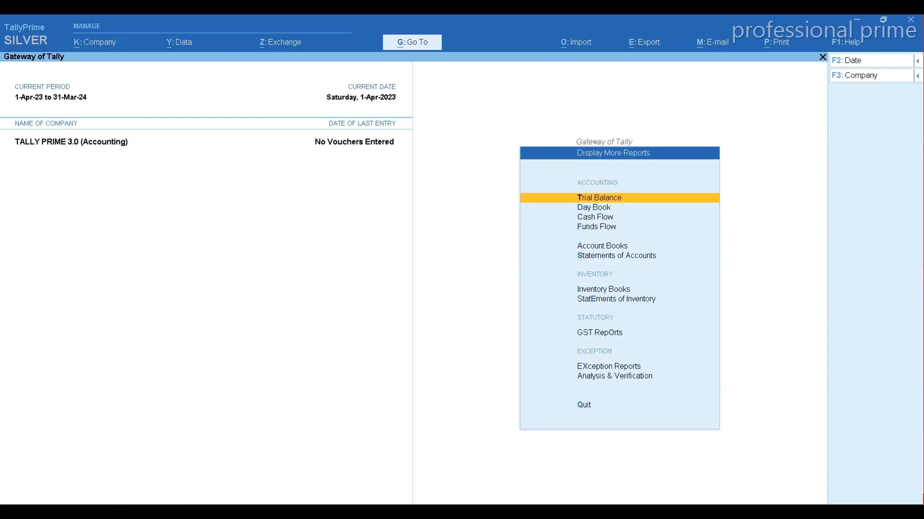
{"action": "key", "text": "g"}
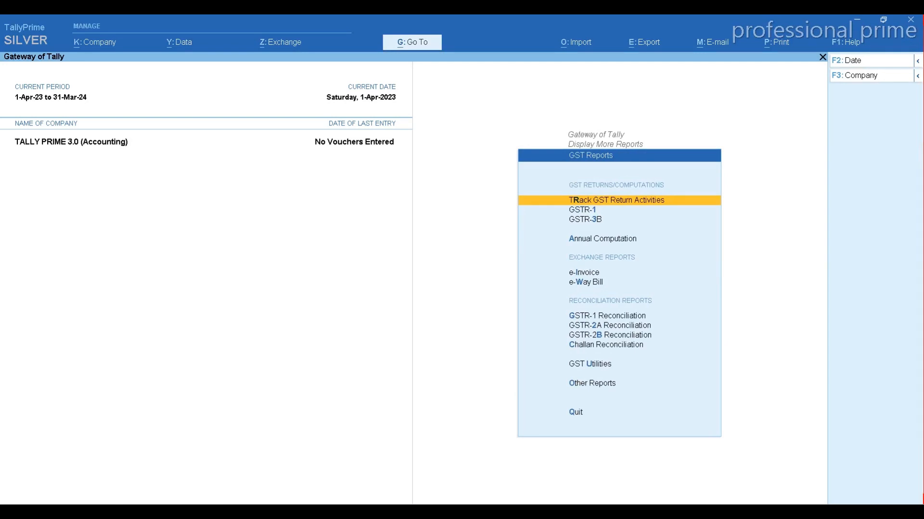
View the Track GST Return Activities report for all registrations, then close it.
{"action": "key", "text": "Down"}
{"action": "key", "text": "Down"}
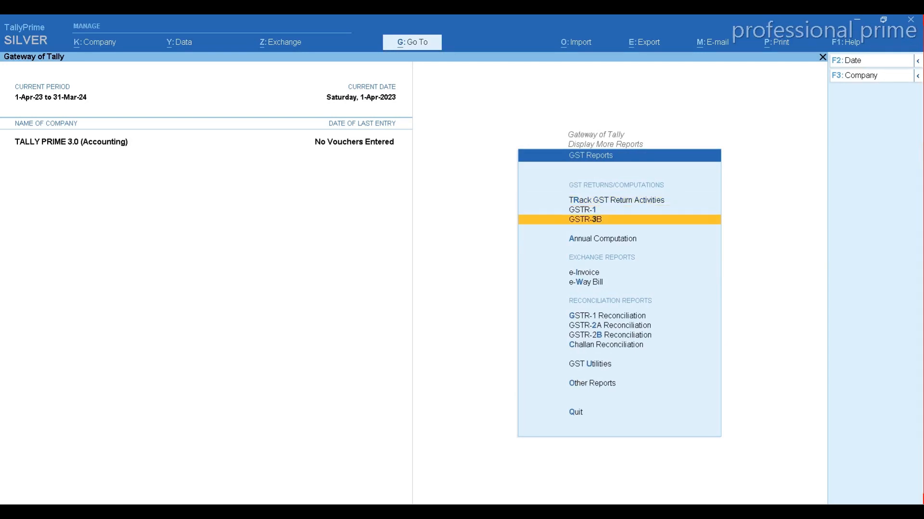
{"action": "key", "text": "Up"}
{"action": "key", "text": "Down"}
{"action": "key", "text": "Down"}
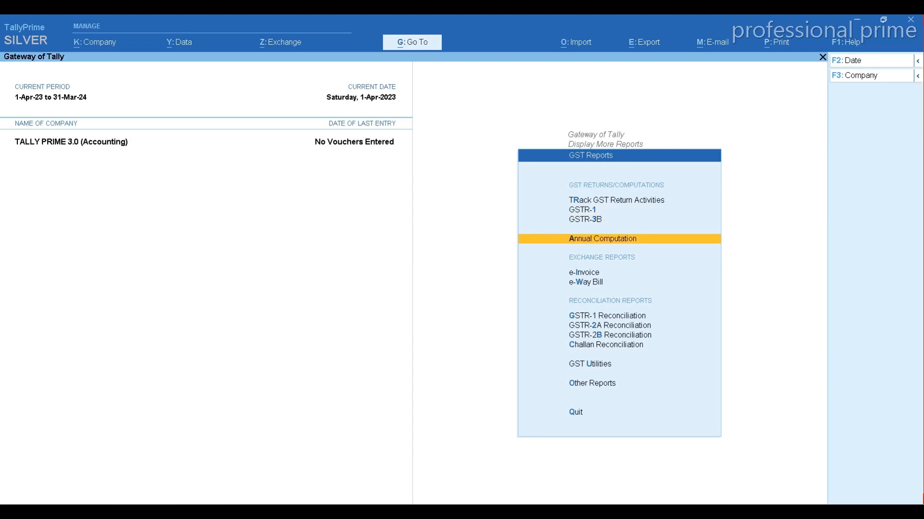
{"action": "key", "text": "Up"}
{"action": "key", "text": "Up"}
{"action": "key", "text": "Up"}
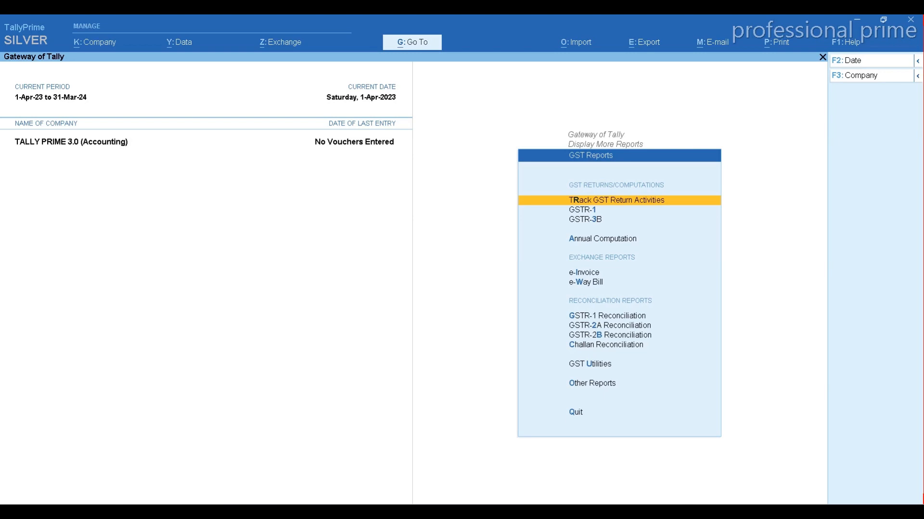
{"action": "key", "text": "Return"}
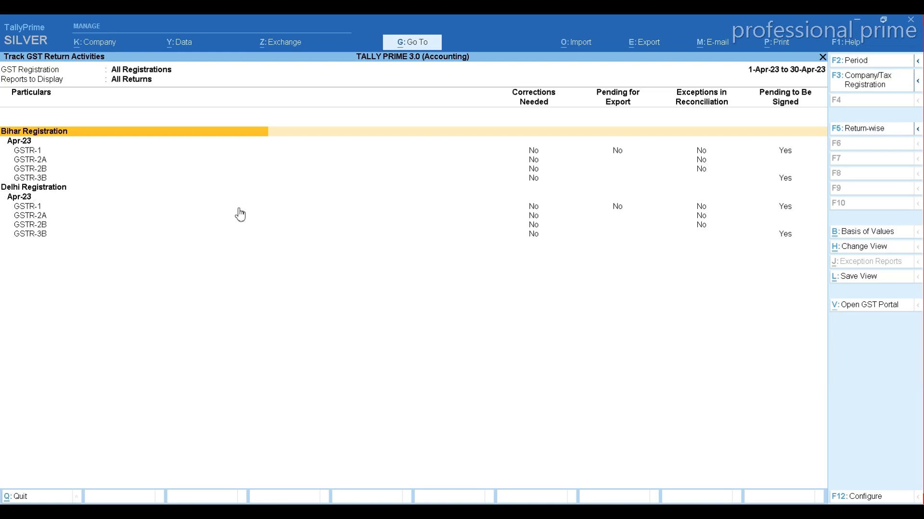
{"action": "key", "text": "Escape"}
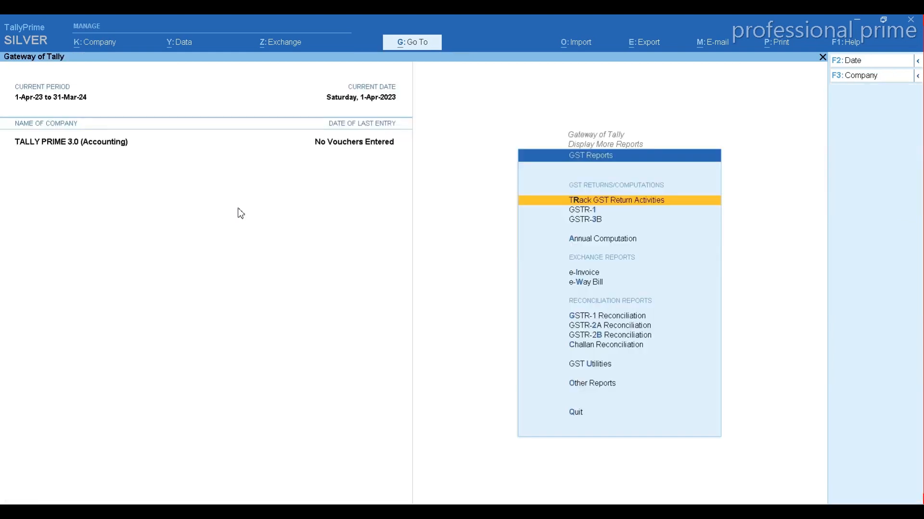
Open the GSTR-1 report, go through its return view sections down to Document Summary - 13, and close it.
{"action": "key", "text": "Down"}
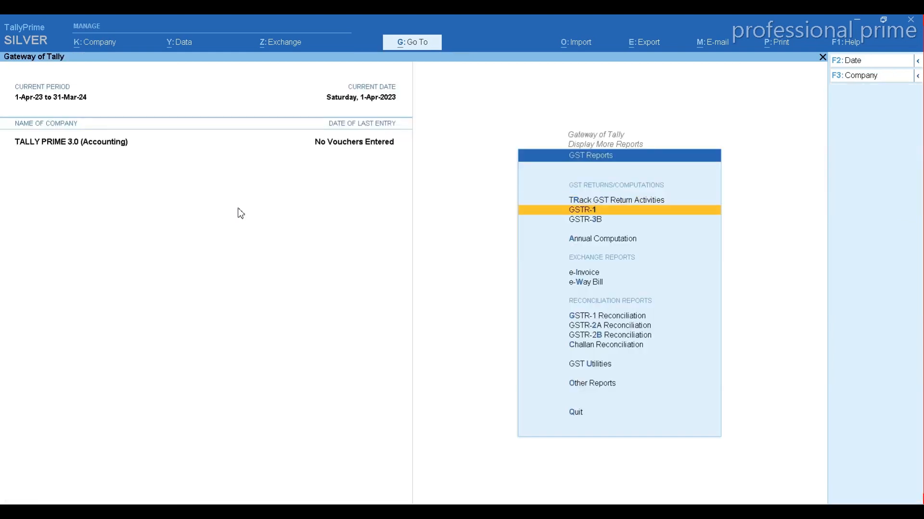
{"action": "key", "text": "Return"}
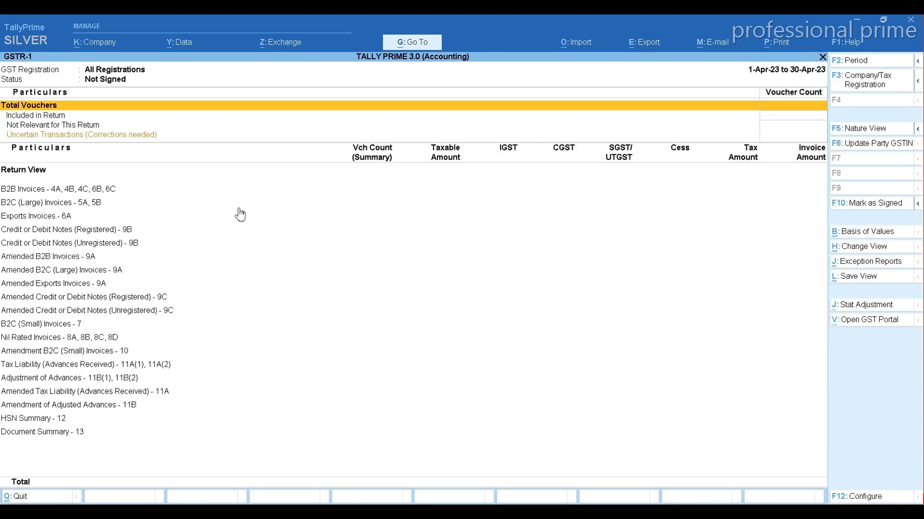
{"action": "key", "text": "Down"}
{"action": "key", "text": "Down"}
{"action": "key", "text": "Down"}
{"action": "key", "text": "Down"}
{"action": "key", "text": "Down"}
{"action": "key", "text": "Down"}
{"action": "key", "text": "Down"}
{"action": "key", "text": "Down"}
{"action": "key", "text": "Down"}
{"action": "key", "text": "Down"}
{"action": "key", "text": "Down"}
{"action": "key", "text": "Down"}
{"action": "key", "text": "Down"}
{"action": "key", "text": "Down"}
{"action": "key", "text": "Down"}
{"action": "key", "text": "Down"}
{"action": "key", "text": "Down"}
{"action": "key", "text": "Down"}
{"action": "key", "text": "Down"}
{"action": "key", "text": "Down"}
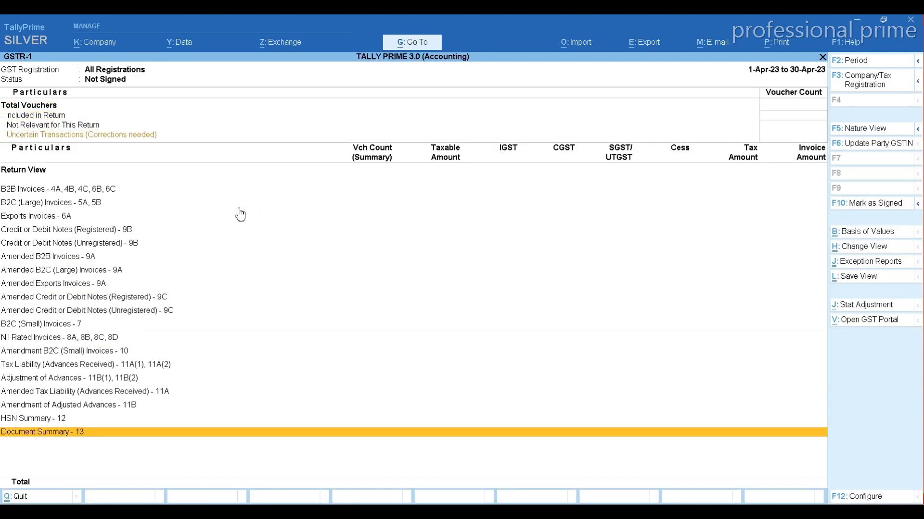
{"action": "key", "text": "Up"}
{"action": "key", "text": "Escape"}
Open the GSTR-3B report, go through its return view sections, and close it.
{"action": "key", "text": "Down"}
{"action": "key", "text": "Return"}
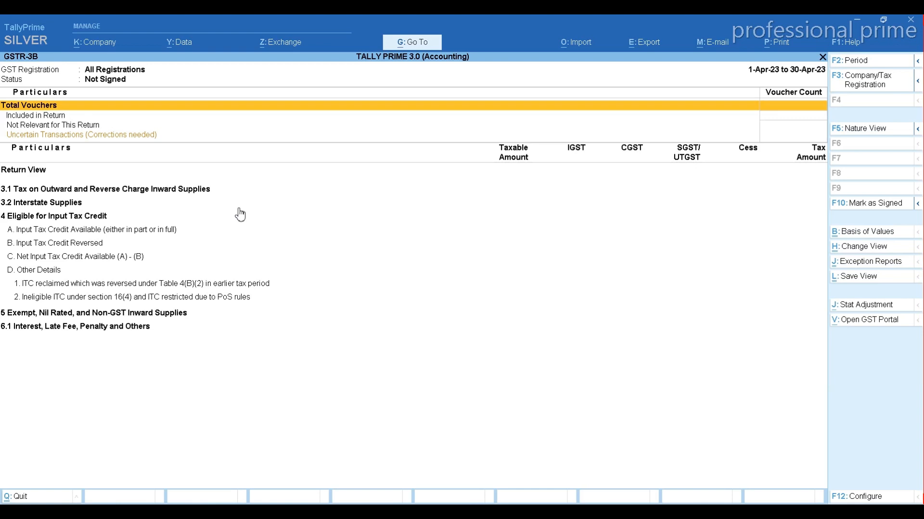
{"action": "key", "text": "Down"}
{"action": "key", "text": "Down"}
{"action": "key", "text": "Down"}
{"action": "key", "text": "Down"}
{"action": "key", "text": "Down"}
{"action": "key", "text": "Down"}
{"action": "key", "text": "Down"}
{"action": "key", "text": "Down"}
{"action": "key", "text": "Escape"}
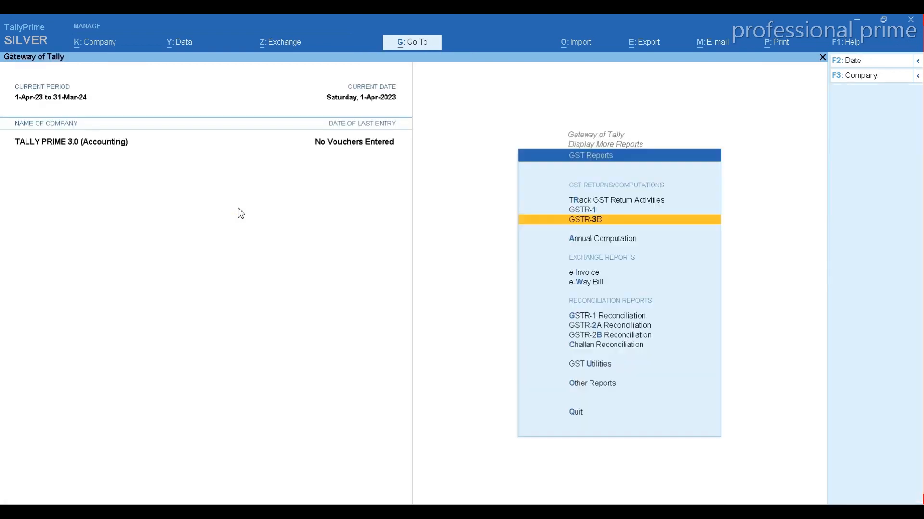
Look through the GST reconciliation report options and check what Other Reports contains.
{"action": "key", "text": "Down"}
{"action": "key", "text": "Down"}
{"action": "key", "text": "Down"}
{"action": "key", "text": "Down"}
{"action": "key", "text": "Down"}
{"action": "key", "text": "Up"}
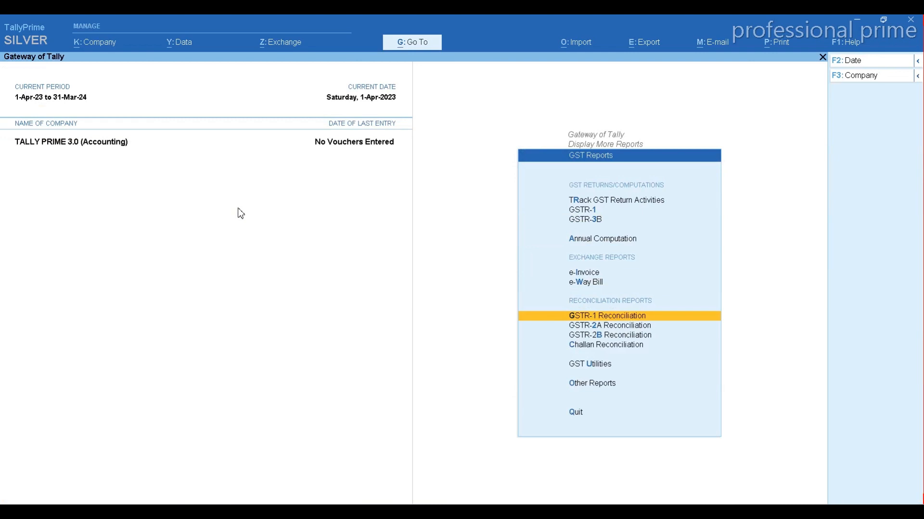
{"action": "key", "text": "Down"}
{"action": "key", "text": "Down"}
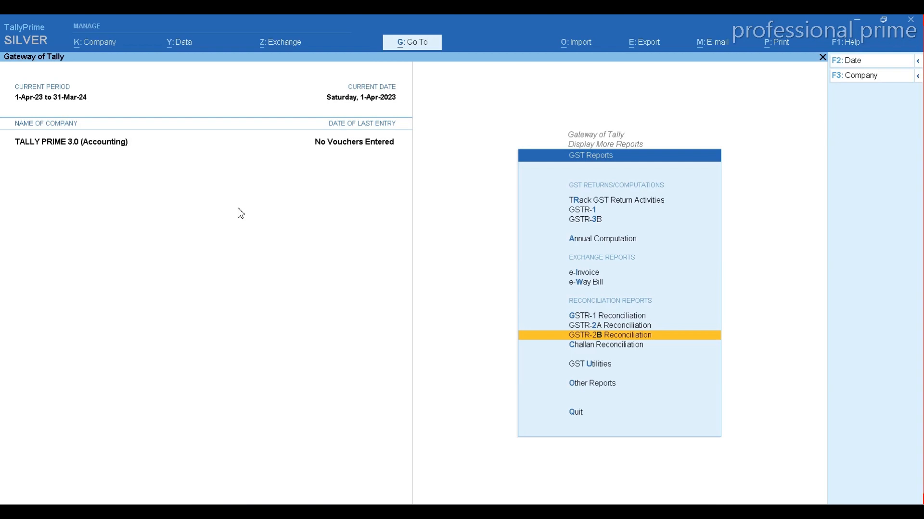
{"action": "key", "text": "Down"}
{"action": "key", "text": "Down"}
{"action": "key", "text": "Down"}
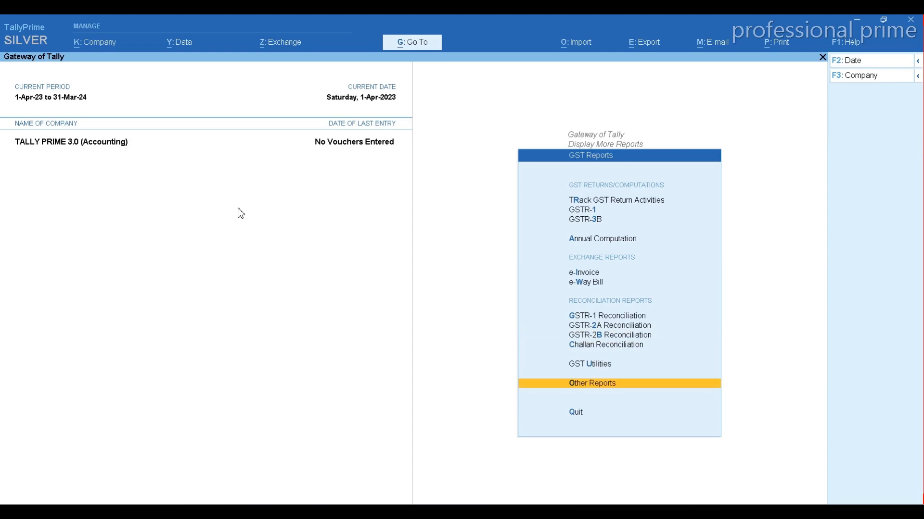
{"action": "key", "text": "Return"}
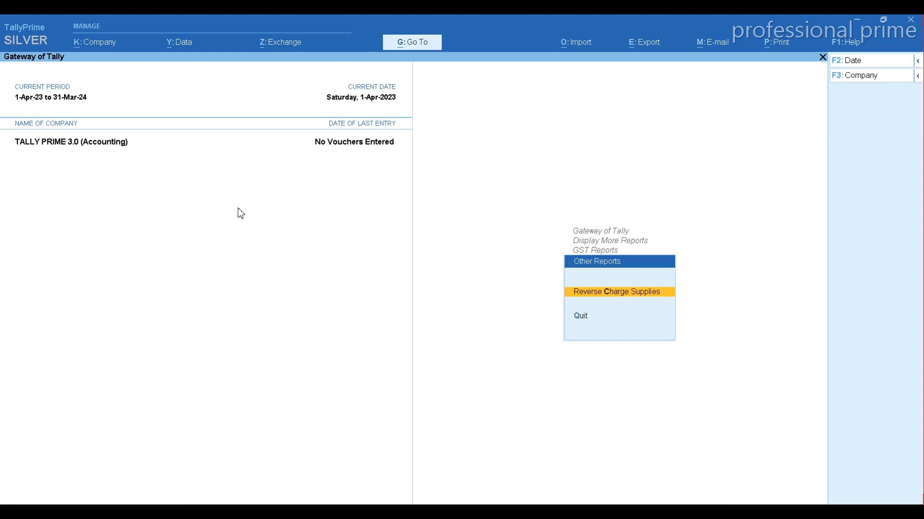
{"action": "key", "text": "Escape"}
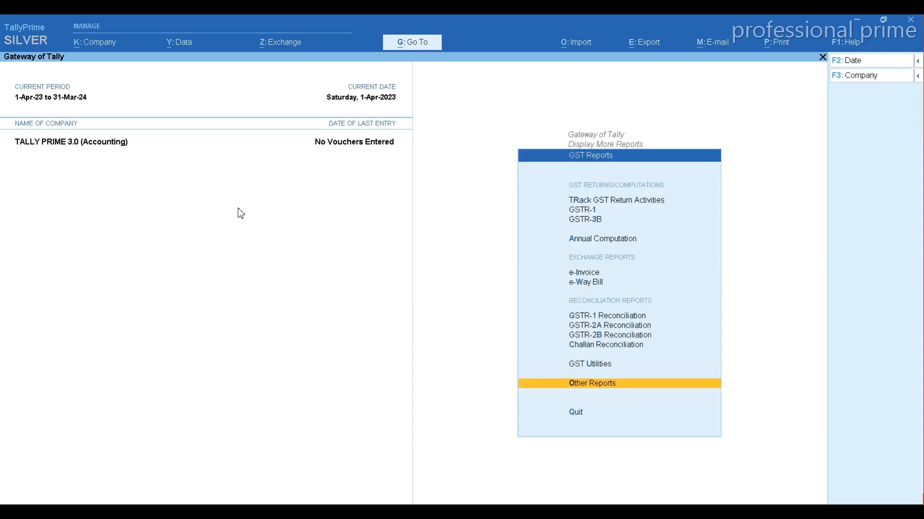
Review the exchange and reconciliation entries in GST Reports again and return to the Gateway of Tally.
{"action": "key", "text": "Up"}
{"action": "key", "text": "Up"}
{"action": "key", "text": "Up"}
{"action": "key", "text": "Up"}
{"action": "key", "text": "Up"}
{"action": "key", "text": "Up"}
{"action": "key", "text": "Up"}
{"action": "key", "text": "Up"}
{"action": "key", "text": "Up"}
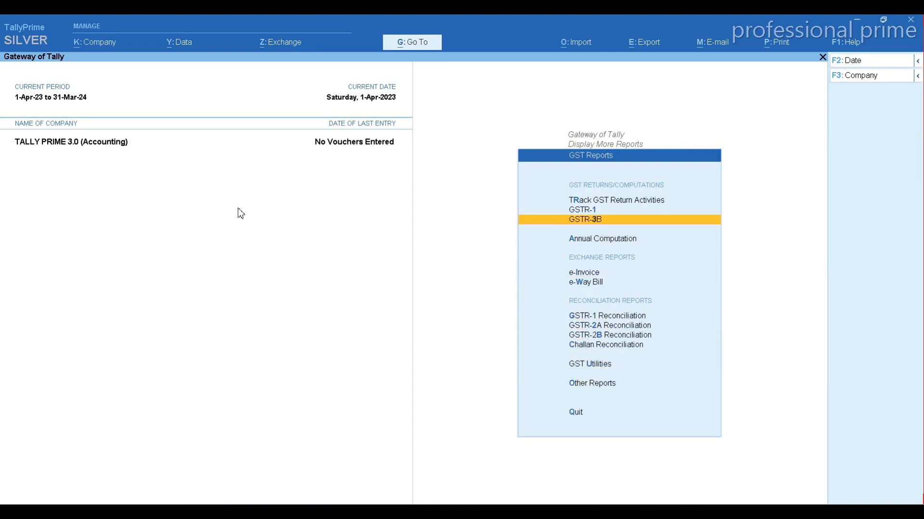
{"action": "key", "text": "Down"}
{"action": "key", "text": "Down"}
{"action": "key", "text": "Down"}
{"action": "key", "text": "Up"}
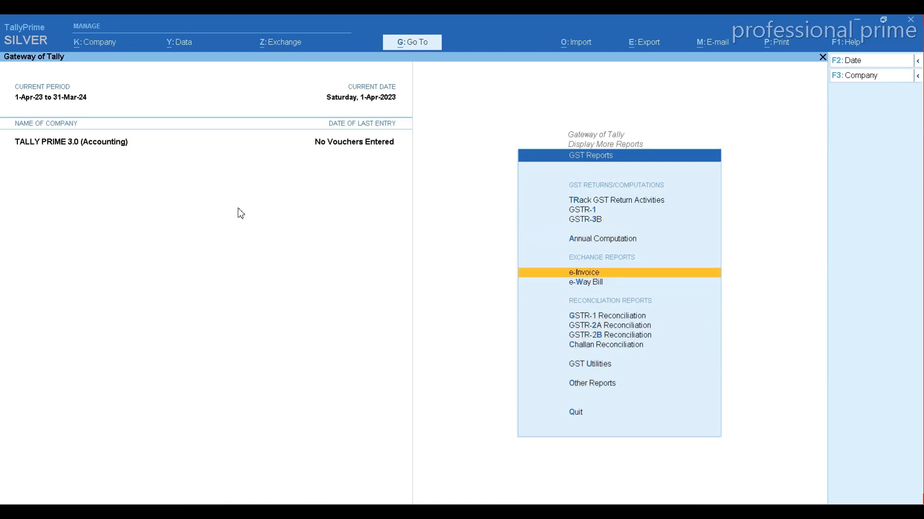
{"action": "key", "text": "Down"}
{"action": "key", "text": "Down"}
{"action": "key", "text": "Down"}
{"action": "key", "text": "Down"}
{"action": "key", "text": "Down"}
{"action": "key", "text": "Down"}
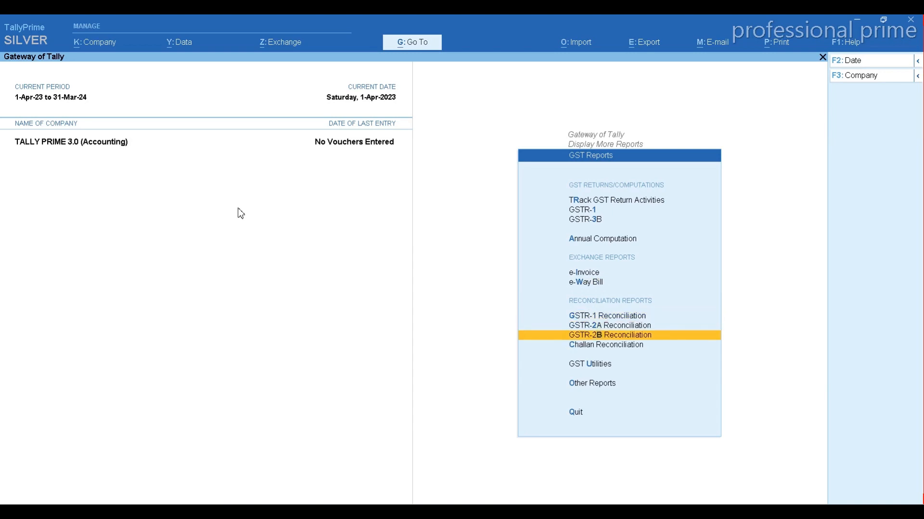
{"action": "key", "text": "Escape"}
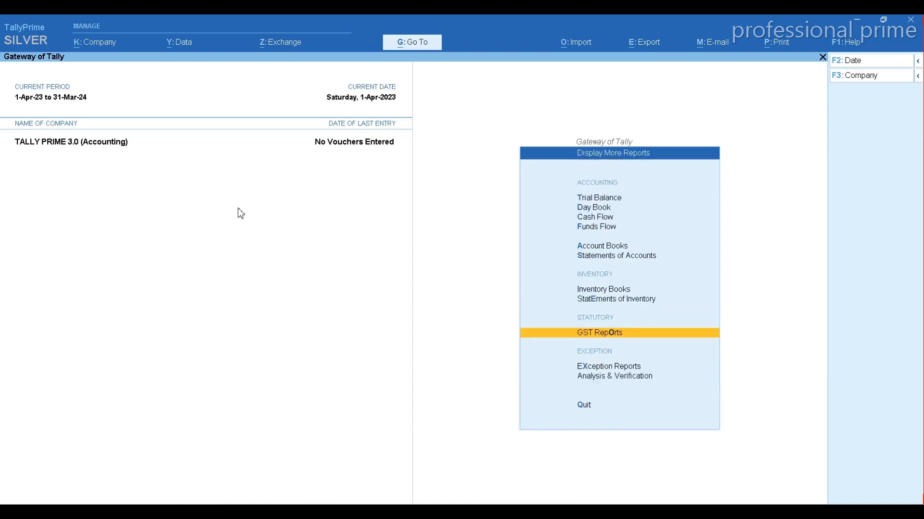
{"action": "key", "text": "Escape"}
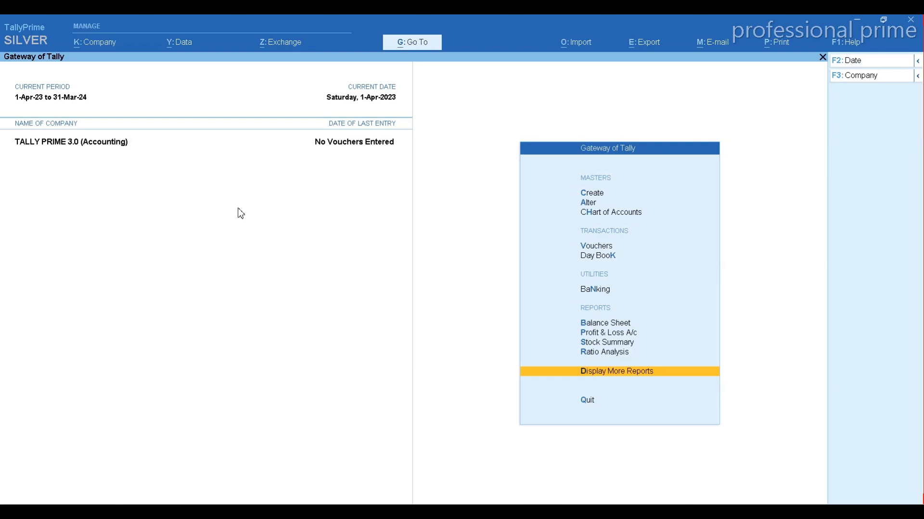
Open the IGST ledger for alteration to check its tax settings, and leave it without changes.
{"action": "key", "text": "a"}
{"action": "key", "text": "Down"}
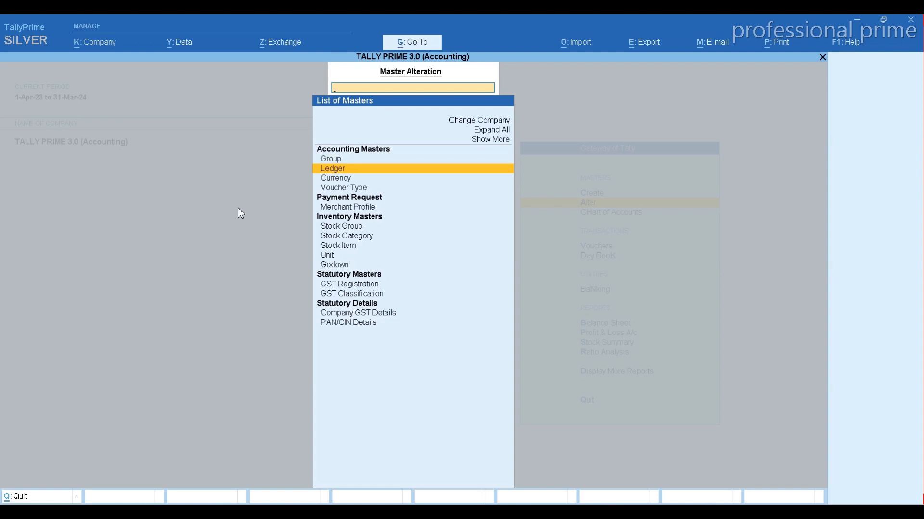
{"action": "key", "text": "Return"}
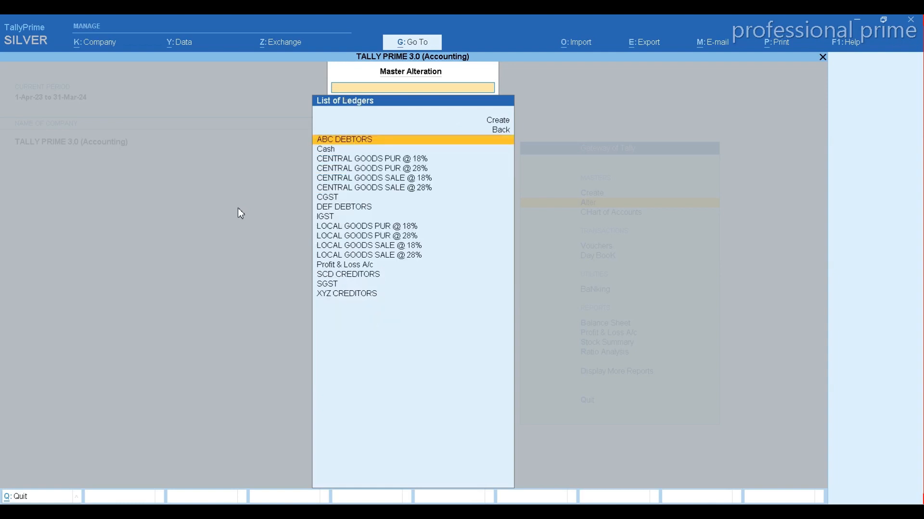
{"action": "key", "text": "Down"}
{"action": "key", "text": "Down"}
{"action": "key", "text": "Down"}
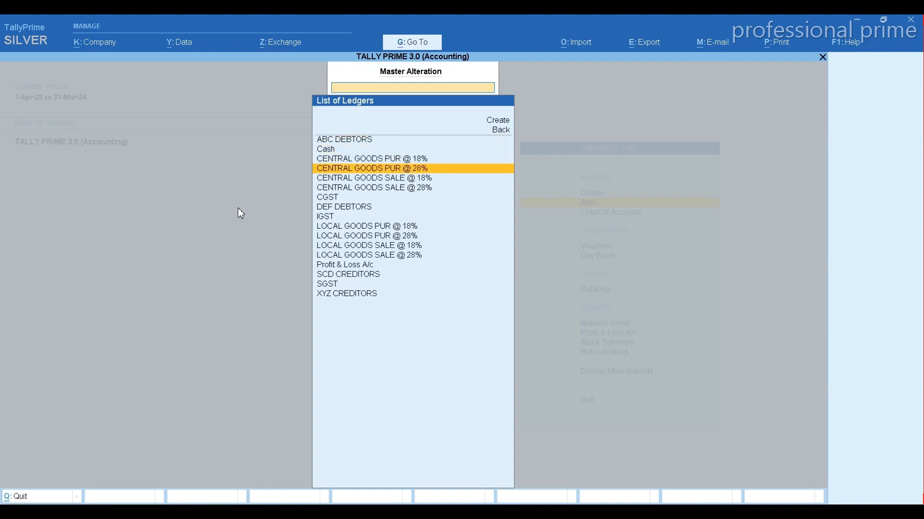
{"action": "key", "text": "Down"}
{"action": "key", "text": "Down"}
{"action": "key", "text": "Down"}
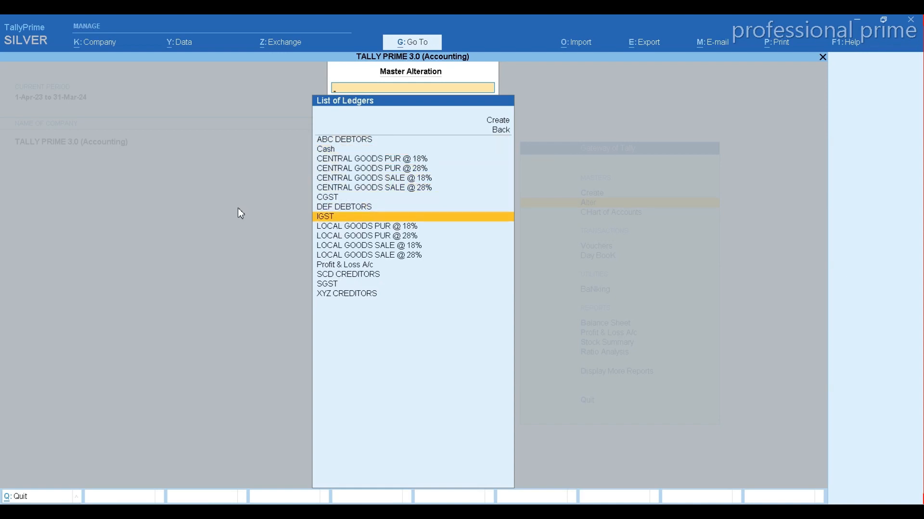
{"action": "key", "text": "Return"}
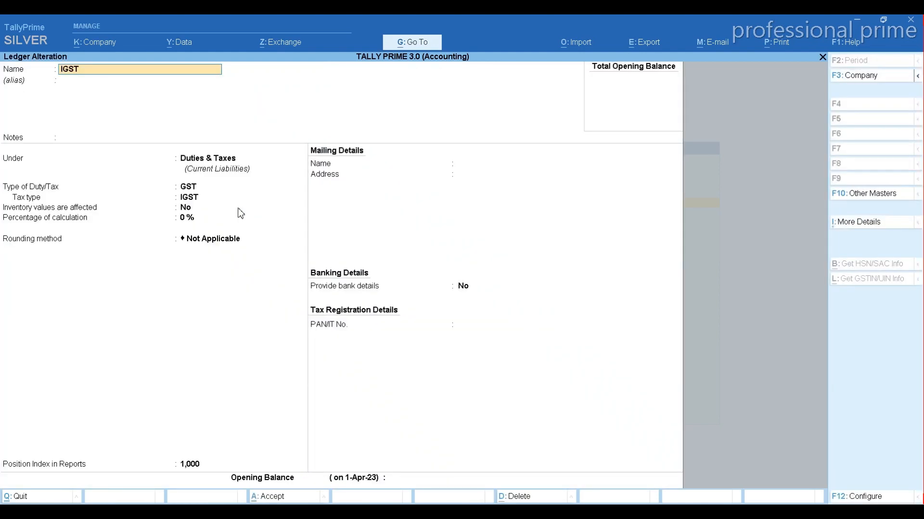
{"action": "key", "text": "Escape"}
Open the CGST ledger for alteration to check its tax settings.
{"action": "key", "text": "Up"}
{"action": "key", "text": "Up"}
{"action": "key", "text": "Up"}
{"action": "key", "text": "Up"}
{"action": "key", "text": "Up"}
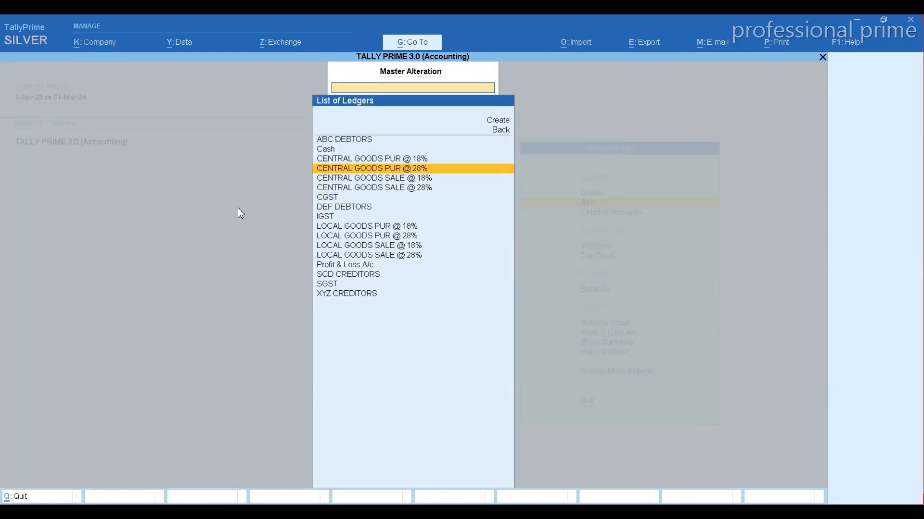
{"action": "key", "text": "Up"}
{"action": "key", "text": "Down"}
{"action": "key", "text": "Down"}
{"action": "key", "text": "Down"}
{"action": "key", "text": "Down"}
{"action": "key", "text": "Return"}
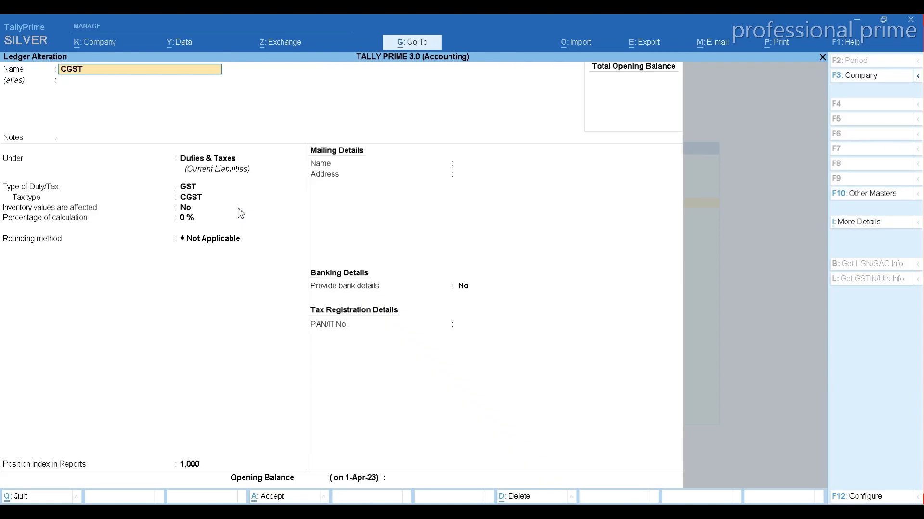
Leave the CGST ledger unchanged, and check the XYZ CREDITORS ledger's details without altering them.
{"action": "key", "text": "Escape"}
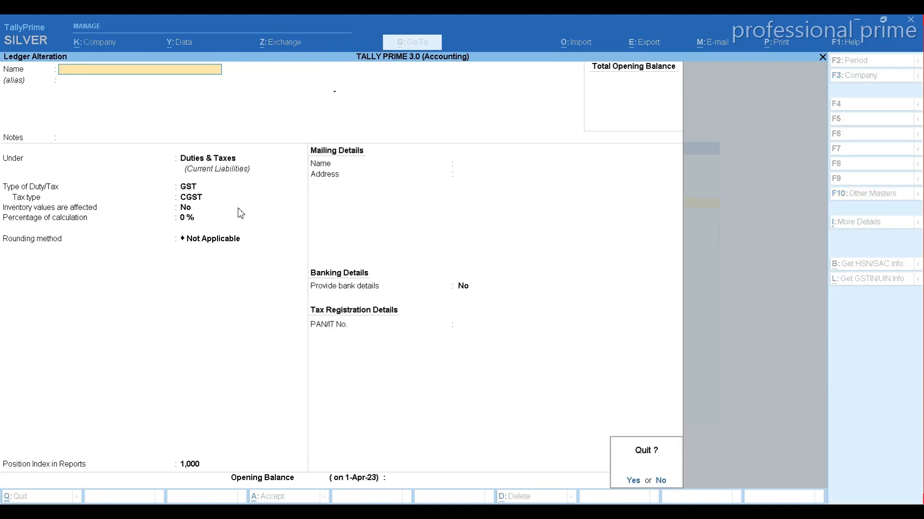
{"action": "key", "text": "y"}
{"action": "key", "text": "Down"}
{"action": "key", "text": "Down"}
{"action": "key", "text": "Down"}
{"action": "key", "text": "Down"}
{"action": "key", "text": "Down"}
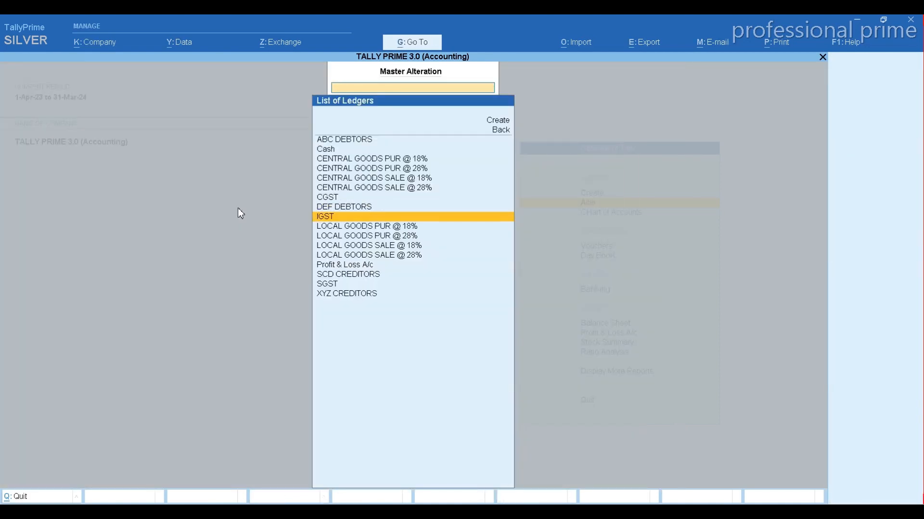
{"action": "key", "text": "Down"}
{"action": "key", "text": "Down"}
{"action": "key", "text": "Down"}
{"action": "key", "text": "Down"}
{"action": "key", "text": "Down"}
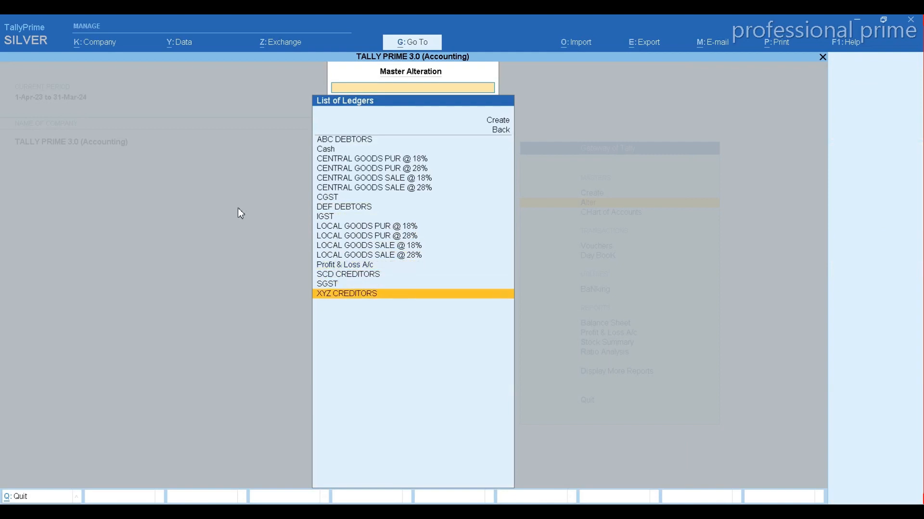
{"action": "key", "text": "Return"}
{"action": "key", "text": "Escape"}
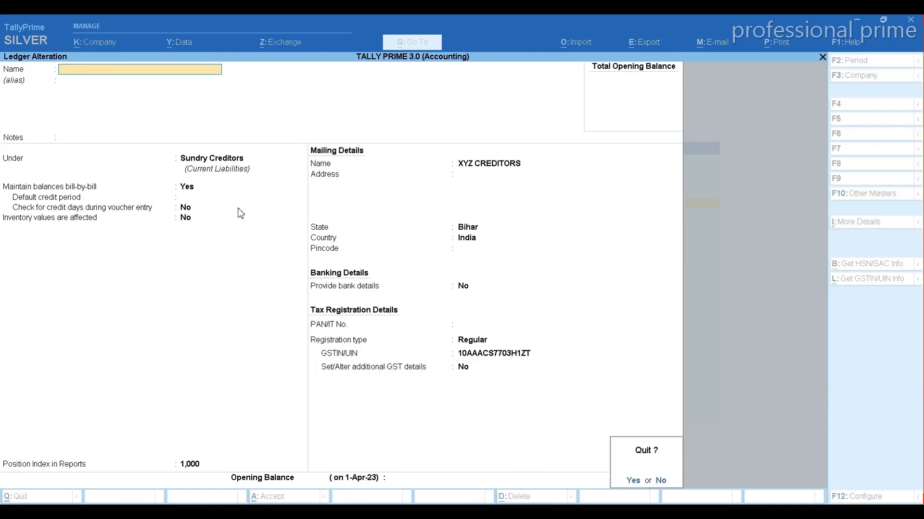
{"action": "key", "text": "y"}
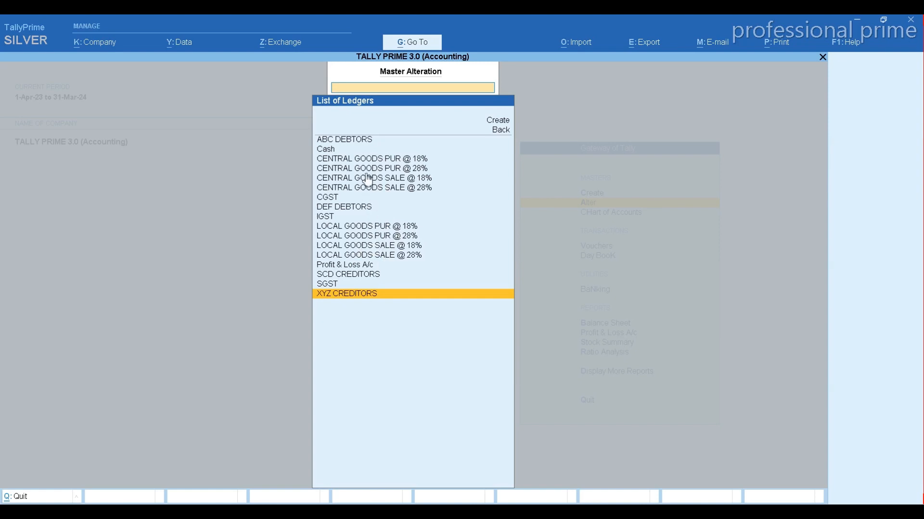
Open the CENTRAL GOODS PUR @ 18% ledger for alteration and go through its settings up to GST Rate Details.
{"action": "scroll", "coordinate": [368, 178], "scroll_direction": "up", "scroll_amount": 14}
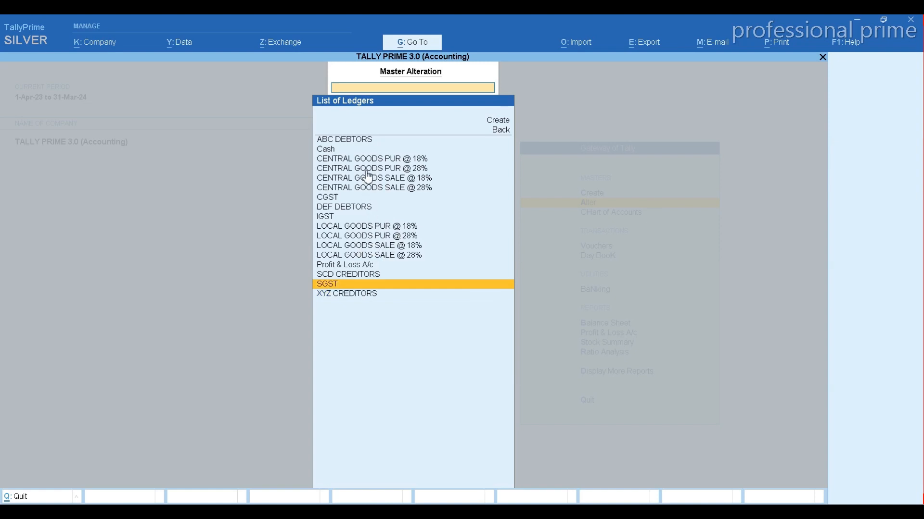
{"action": "scroll", "coordinate": [368, 178], "scroll_direction": "up", "scroll_amount": 1}
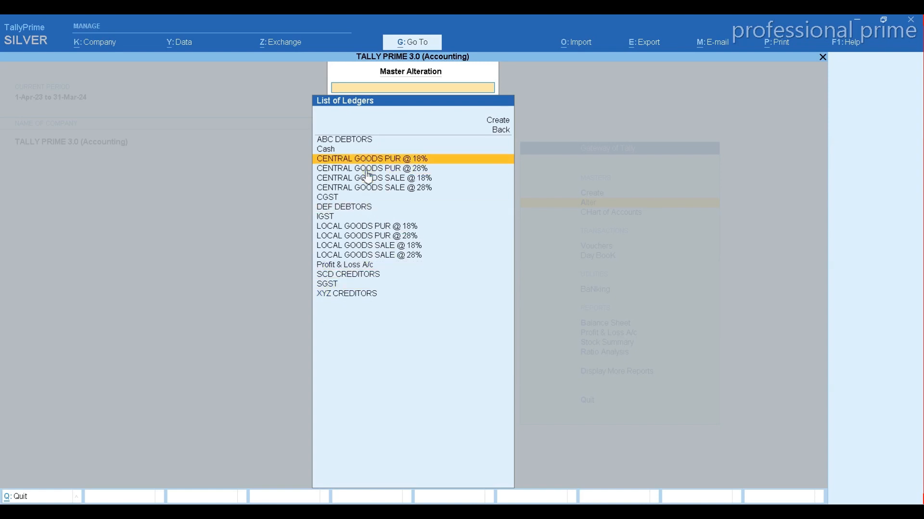
{"action": "key", "text": "Return"}
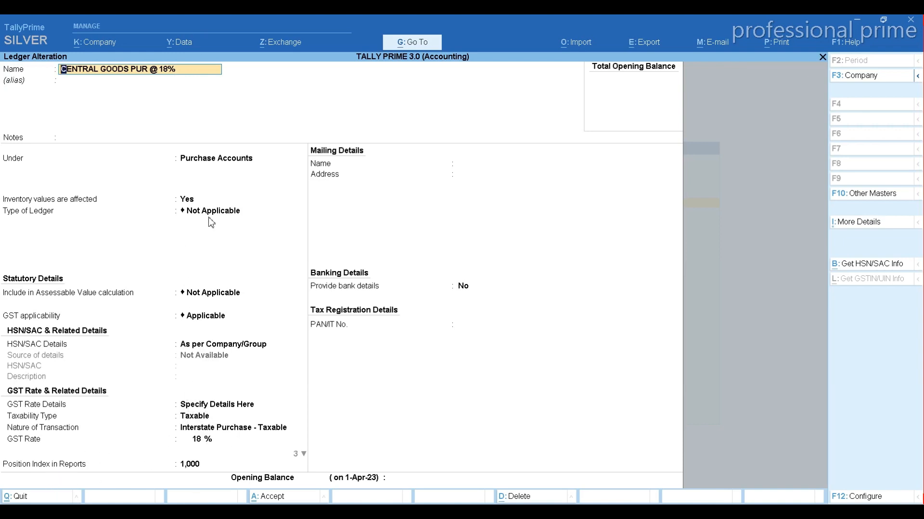
{"action": "key", "text": "Return"}
{"action": "key", "text": "Return"}
{"action": "key", "text": "Return"}
{"action": "key", "text": "Return"}
{"action": "key", "text": "Return"}
{"action": "key", "text": "Return"}
{"action": "key", "text": "Return"}
{"action": "key", "text": "Return"}
{"action": "key", "text": "Return"}
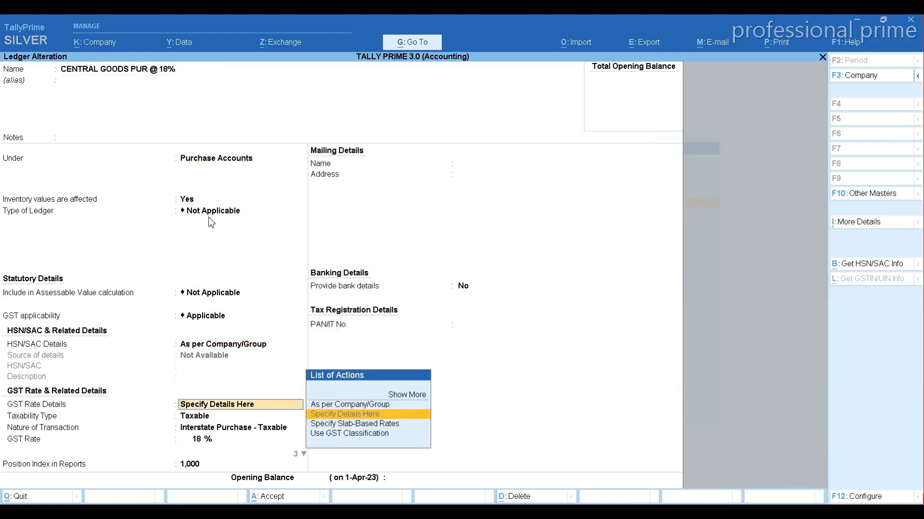
Show the full list of HSN/SAC Details options for the purchase ledger and try Specify Details Here.
{"action": "key", "text": "Up"}
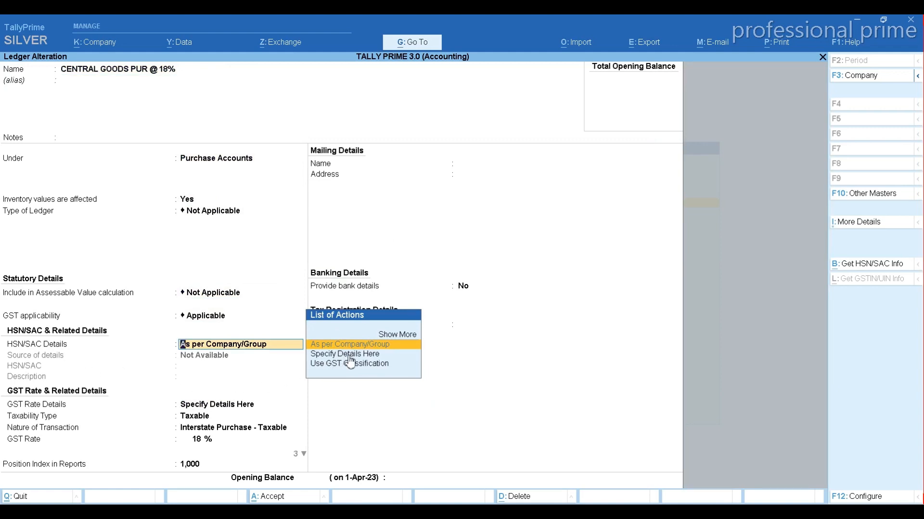
{"action": "key", "text": "Up"}
{"action": "key", "text": "Return"}
{"action": "key", "text": "Down"}
{"action": "key", "text": "Down"}
{"action": "key", "text": "Down"}
{"action": "key", "text": "Down"}
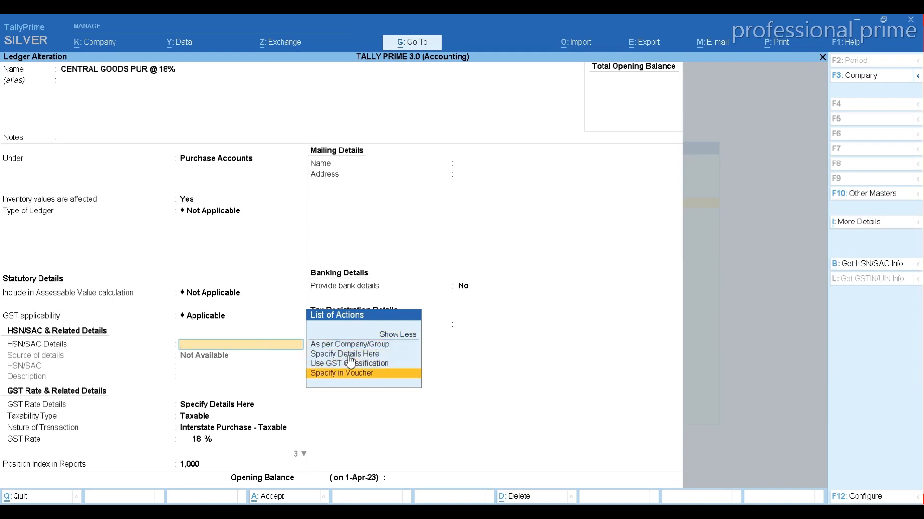
{"action": "left_click", "coordinate": [348, 354]}
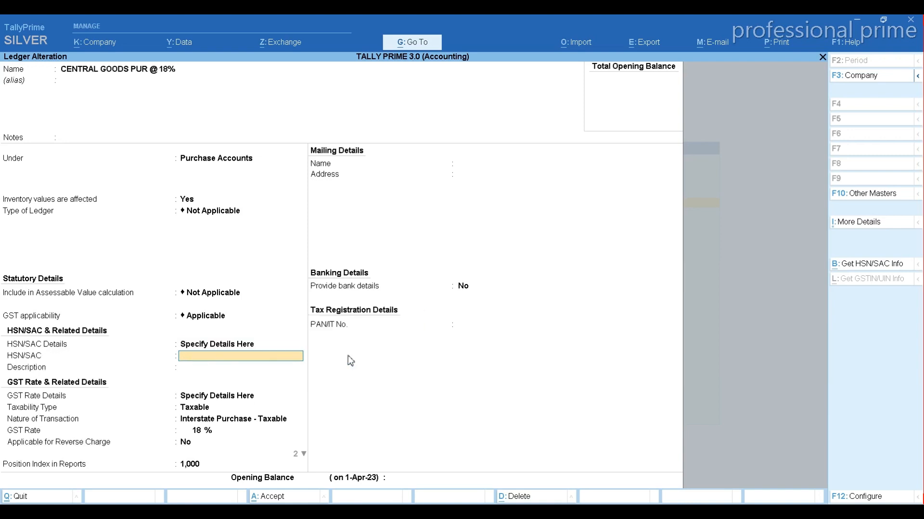
Restore the purchase ledger's HSN/SAC Details to As per Company/Group.
{"action": "key", "text": "BackSpace"}
{"action": "key", "text": "Down"}
{"action": "key", "text": "Up"}
{"action": "key", "text": "Up"}
{"action": "key", "text": "Return"}
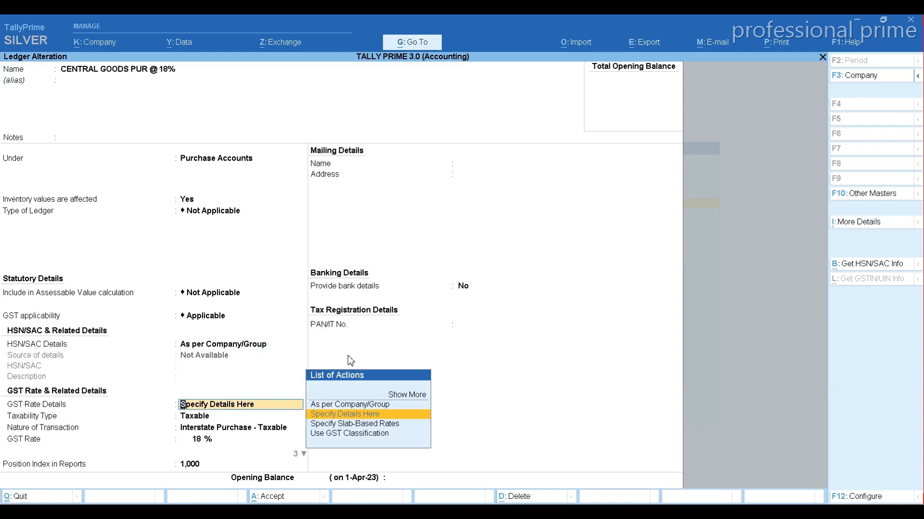
Review the purchase ledger's remaining GST fields from GST Rate Details to Type of Supply, and accept the ledger.
{"action": "key", "text": "Return"}
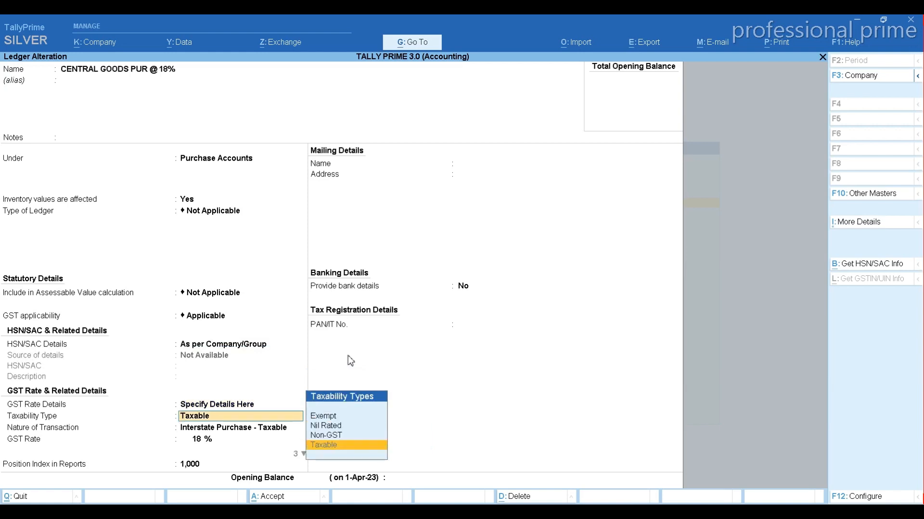
{"action": "key", "text": "Return"}
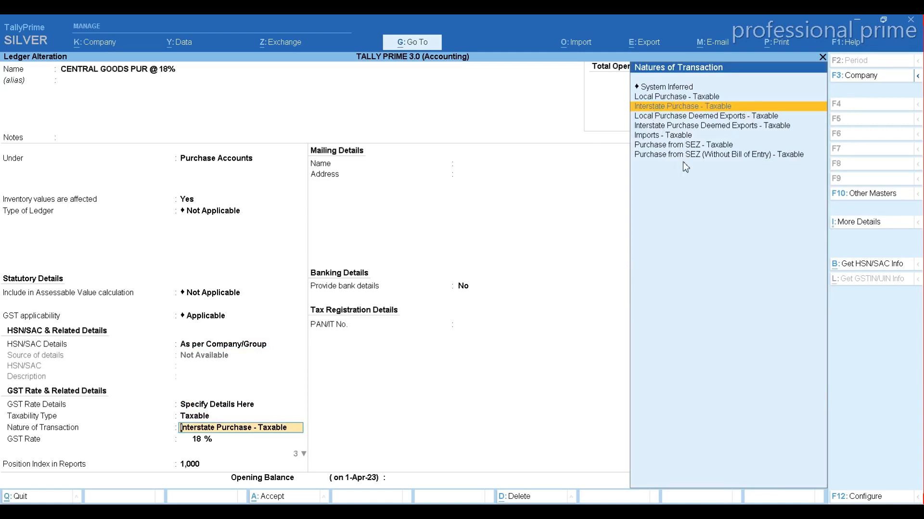
{"action": "key", "text": "Return"}
{"action": "key", "text": "Return"}
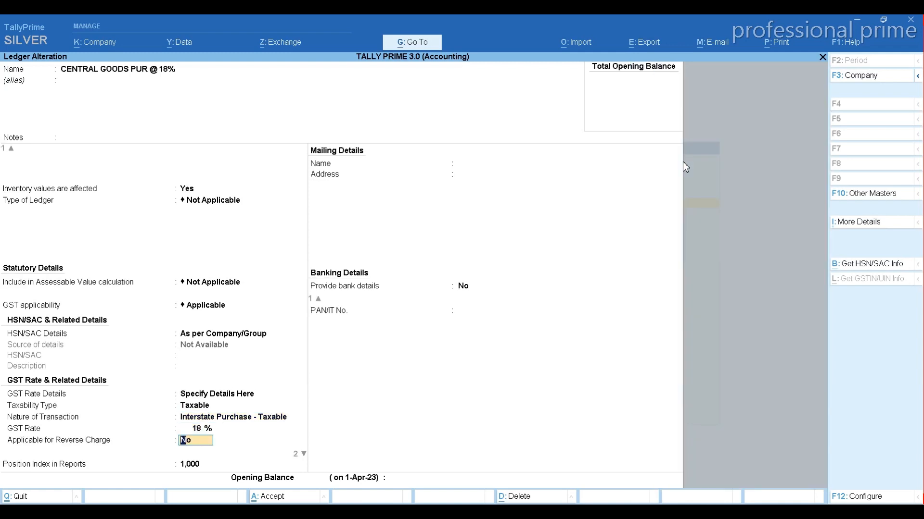
{"action": "key", "text": "Return"}
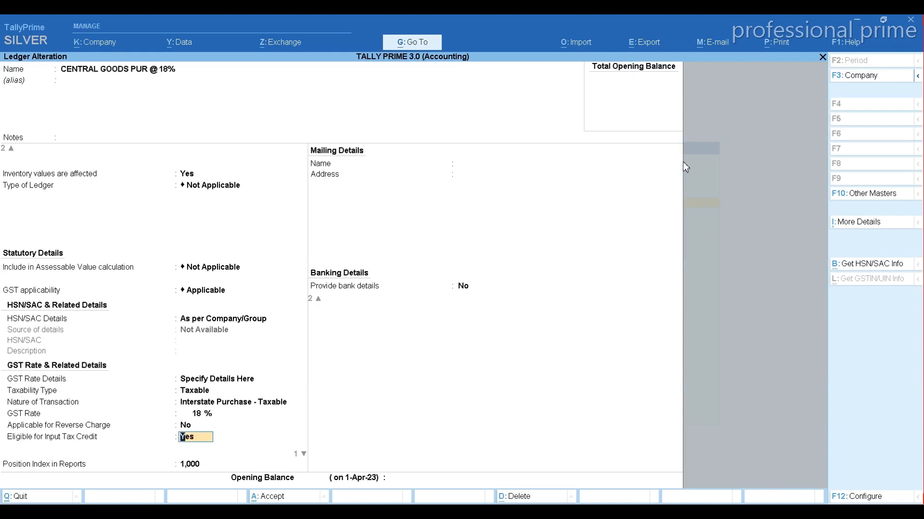
{"action": "key", "text": "Return"}
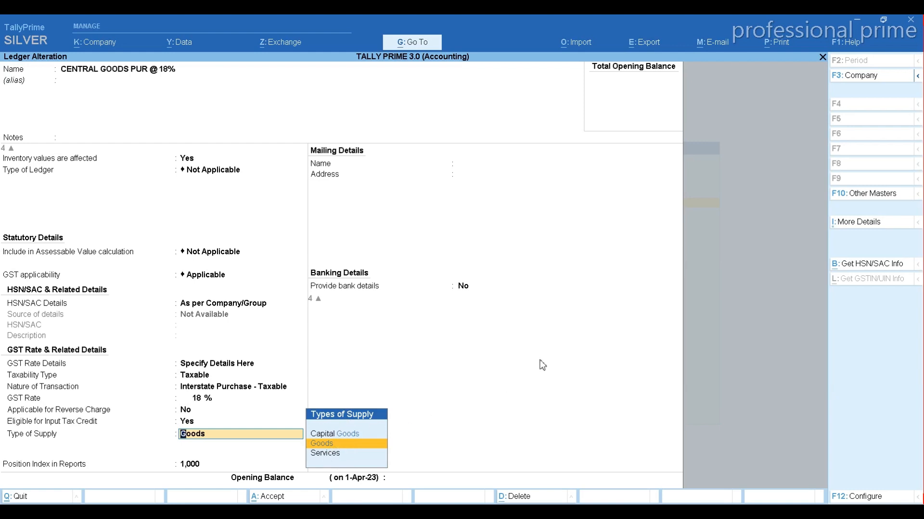
{"action": "key", "text": "Return"}
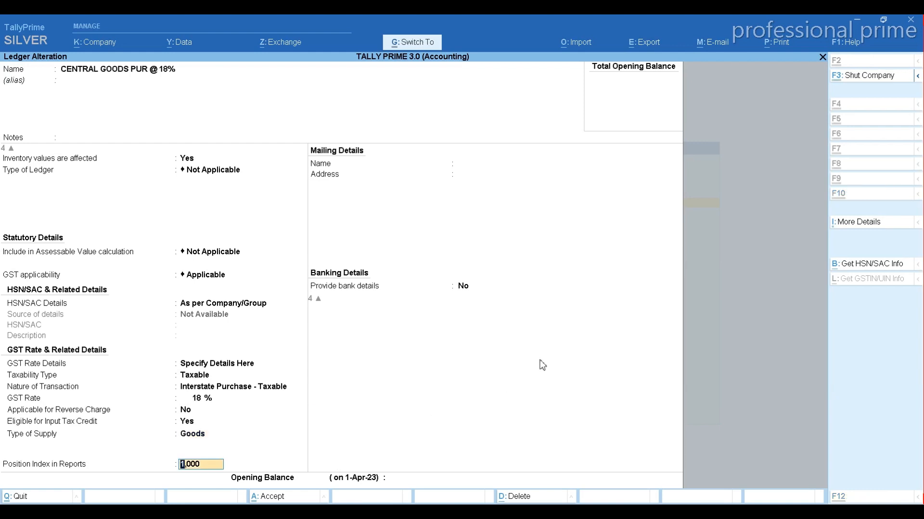
{"action": "key", "text": "ctrl+a"}
Open the CENTRAL GOODS SALE @ 18% ledger for alteration and go through its settings up to Taxability Type.
{"action": "key", "text": "Down"}
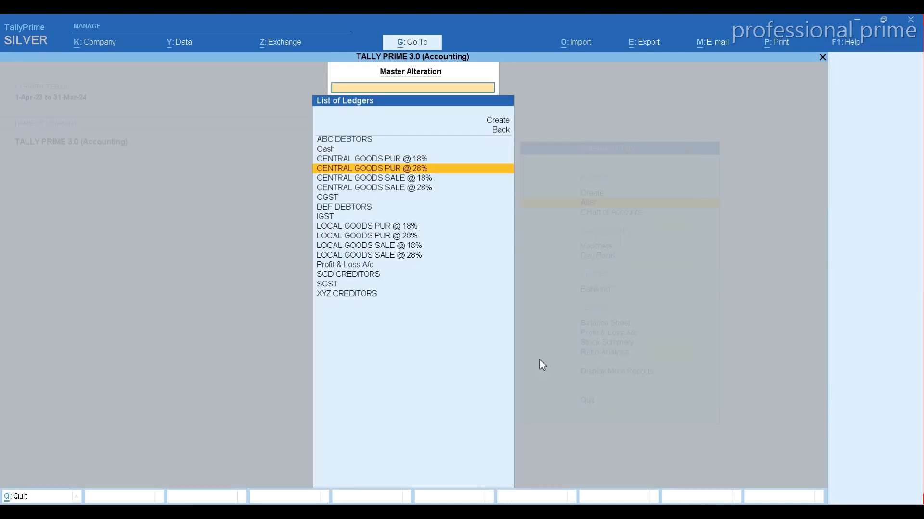
{"action": "key", "text": "Down"}
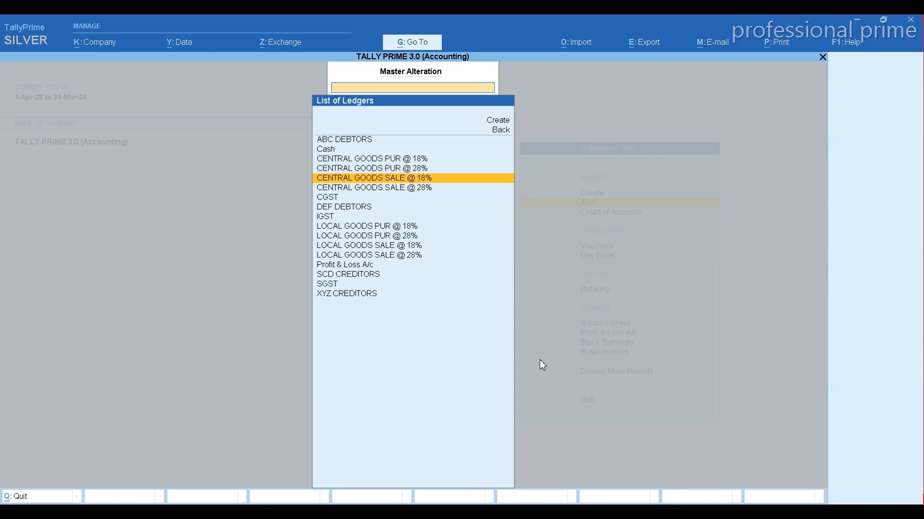
{"action": "key", "text": "Return"}
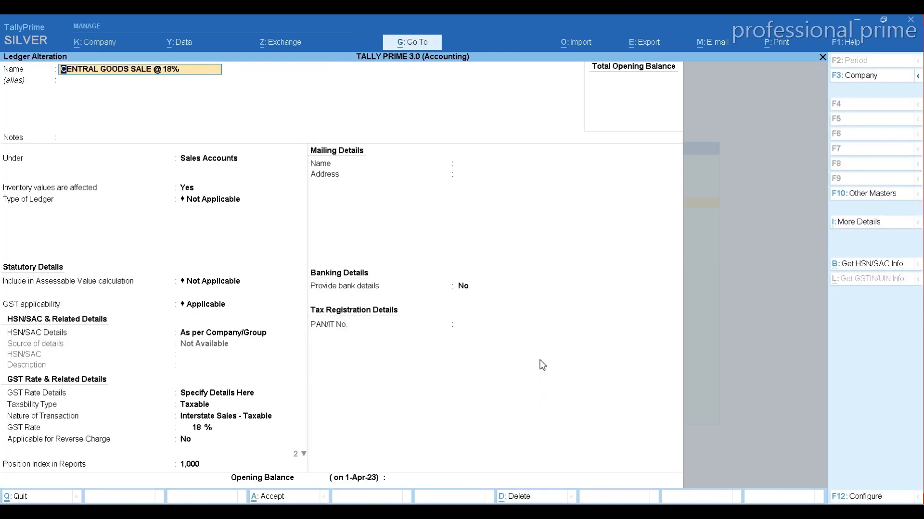
{"action": "key", "text": "Return"}
{"action": "key", "text": "Return"}
{"action": "key", "text": "Return"}
{"action": "key", "text": "Return"}
{"action": "key", "text": "Return"}
{"action": "key", "text": "Return"}
{"action": "key", "text": "Return"}
{"action": "key", "text": "Return"}
{"action": "key", "text": "Return"}
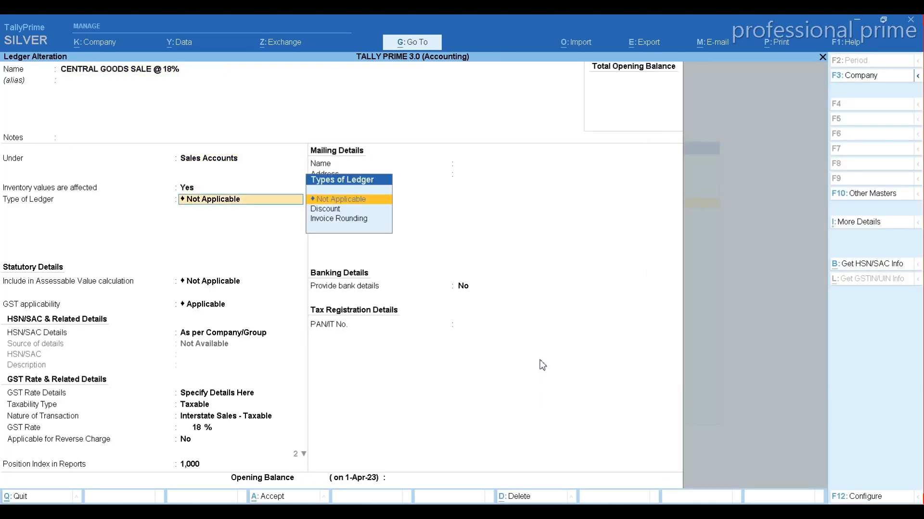
{"action": "key", "text": "Return"}
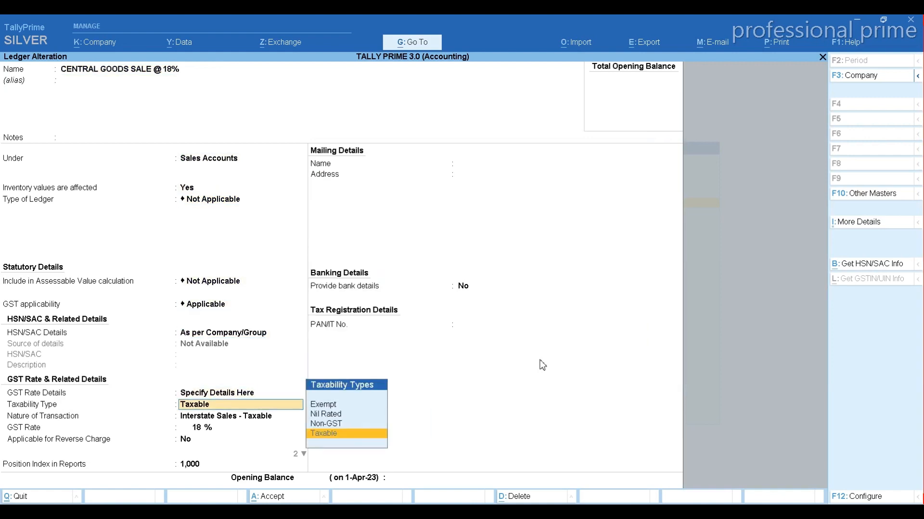
Review the sales ledger's nature of transaction, GST rate, reverse charge and type of supply, and accept the ledger.
{"action": "key", "text": "Return"}
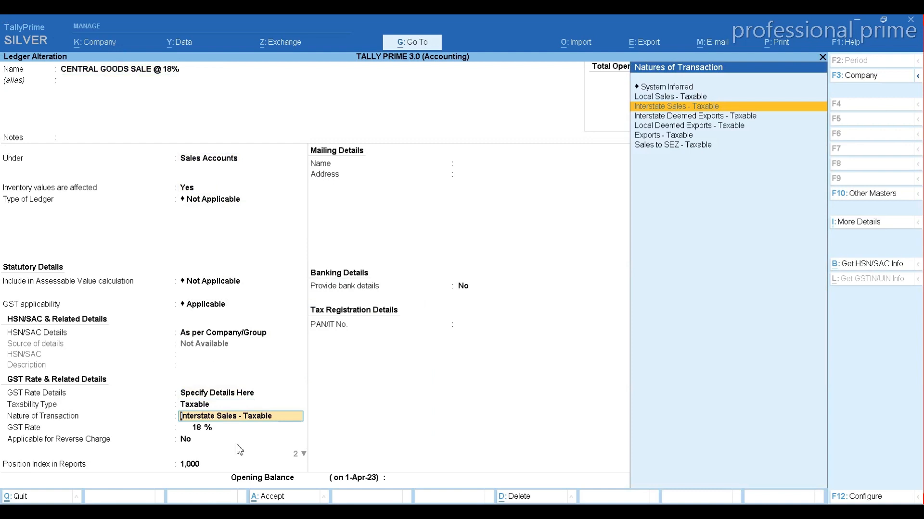
{"action": "key", "text": "Return"}
{"action": "key", "text": "Return"}
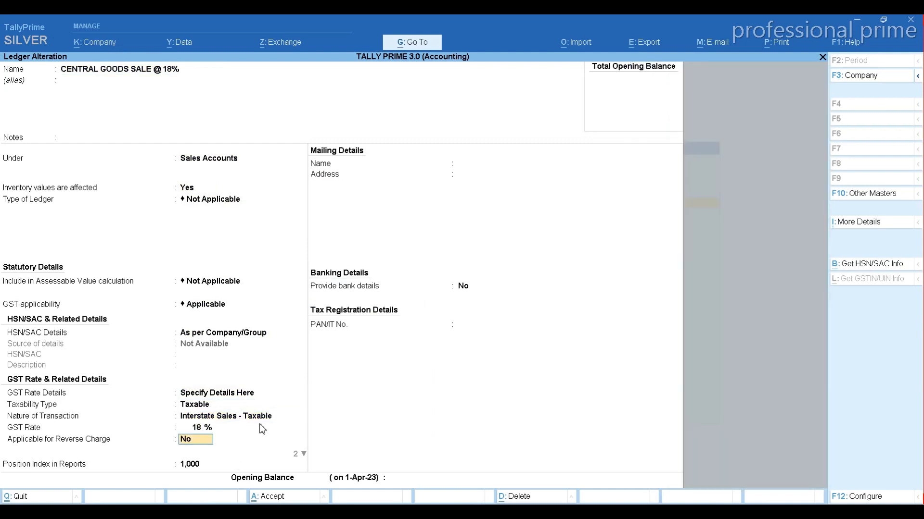
{"action": "key", "text": "Return"}
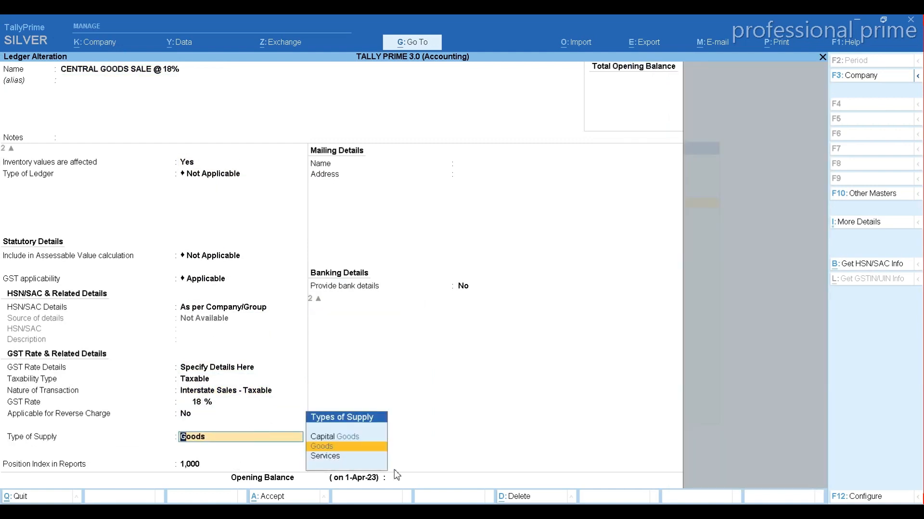
{"action": "key", "text": "ctrl+a"}
Open the LOCAL GOODS PUR @ 18% ledger for alteration and check the group it belongs to.
{"action": "key", "text": "Down"}
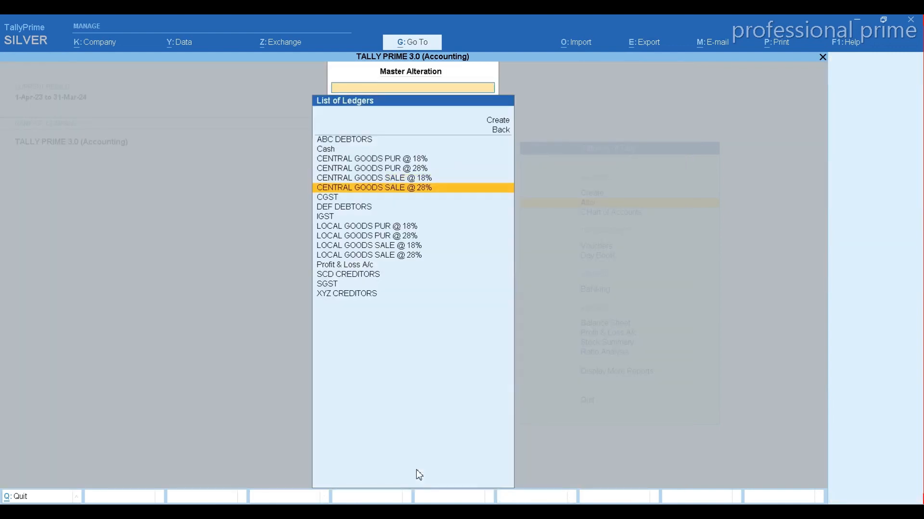
{"action": "key", "text": "Down"}
{"action": "key", "text": "Down"}
{"action": "key", "text": "Down"}
{"action": "key", "text": "Down"}
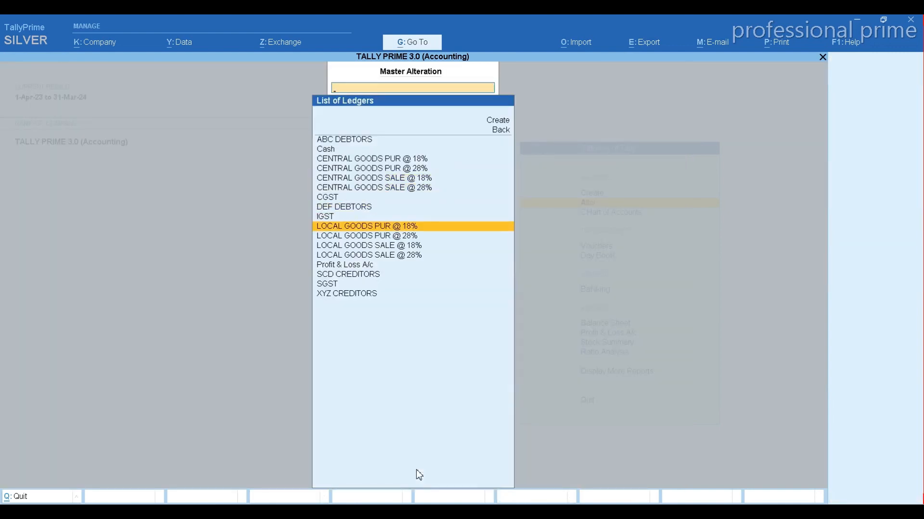
{"action": "key", "text": "Return"}
{"action": "key", "text": "Return"}
{"action": "key", "text": "Return"}
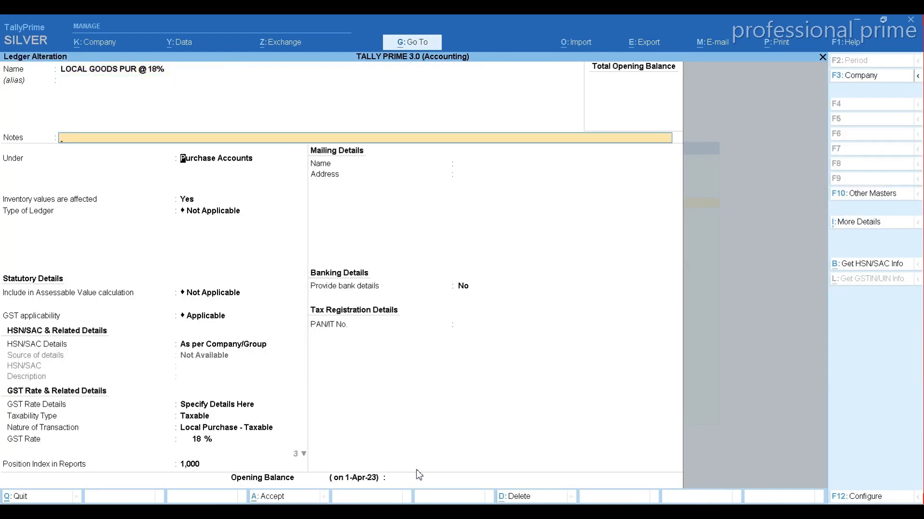
{"action": "key", "text": "Return"}
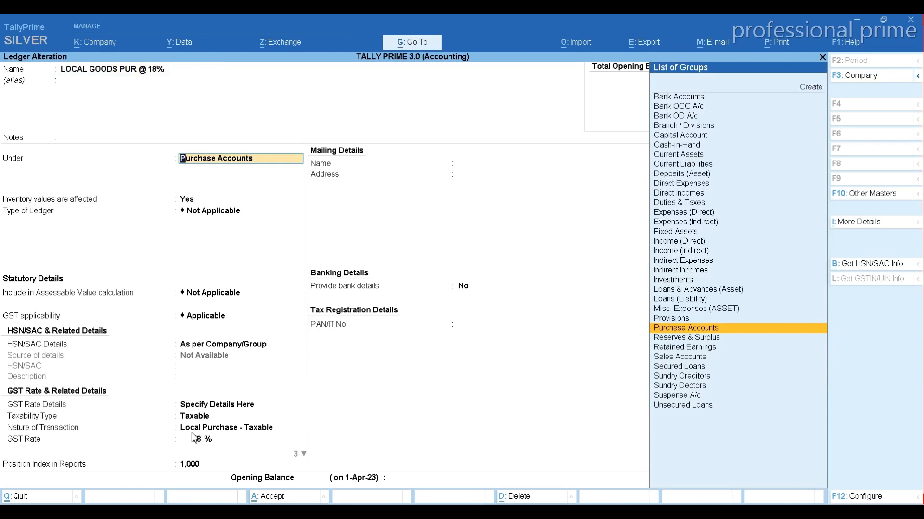
Review the local purchase ledger's statutory and GST details, including its nature of transaction, GST rate and type of supply.
{"action": "key", "text": "Return"}
{"action": "key", "text": "Return"}
{"action": "key", "text": "Return"}
{"action": "key", "text": "Return"}
{"action": "key", "text": "Return"}
{"action": "key", "text": "Return"}
{"action": "key", "text": "Return"}
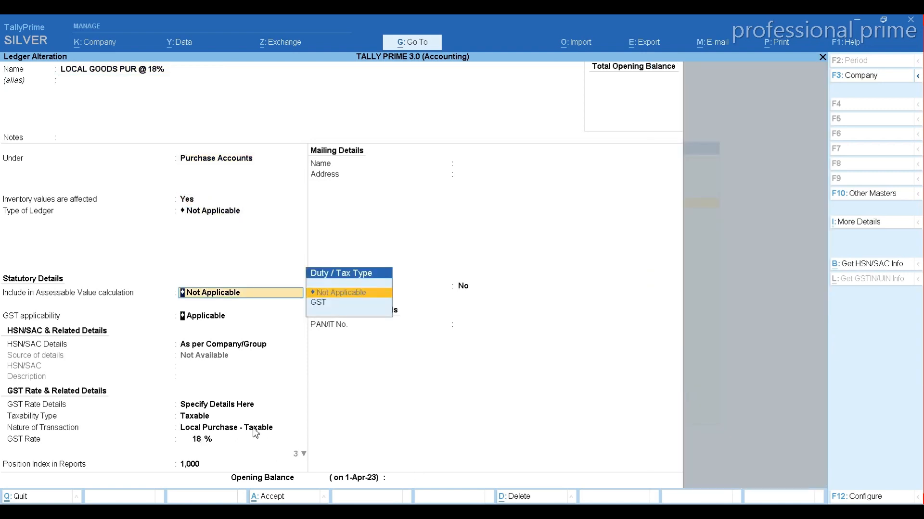
{"action": "key", "text": "Return"}
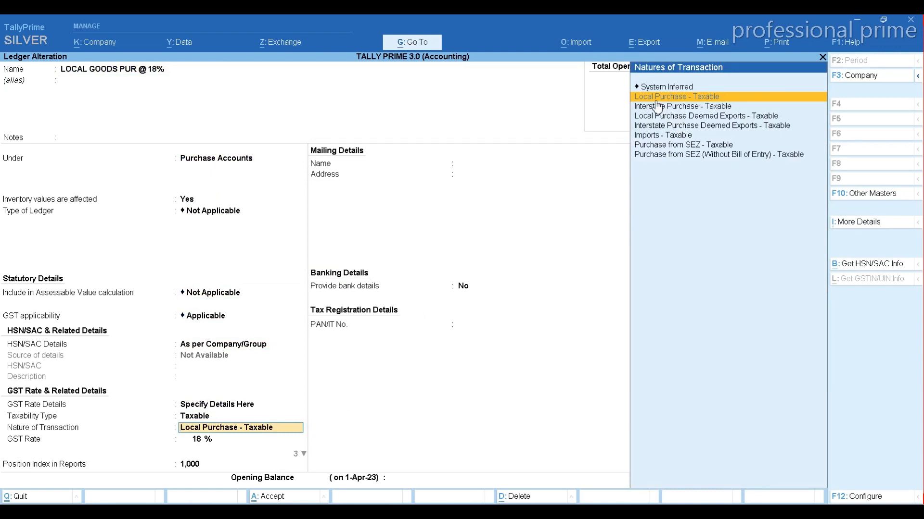
{"action": "key", "text": "Return"}
{"action": "key", "text": "Return"}
{"action": "key", "text": "Return"}
{"action": "key", "text": "Return"}
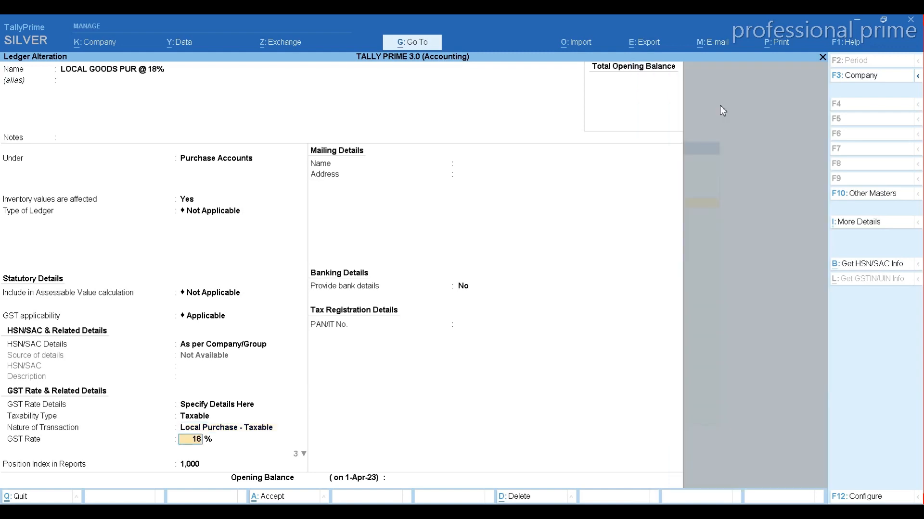
{"action": "key", "text": "Return"}
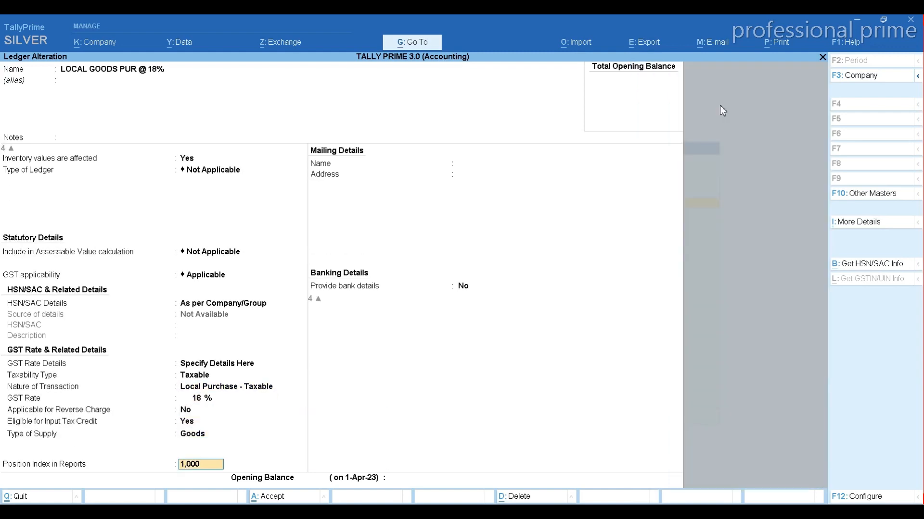
Accept the LOCAL GOODS PUR @ 18% ledger and return to the list of masters.
{"action": "key", "text": "ctrl+a"}
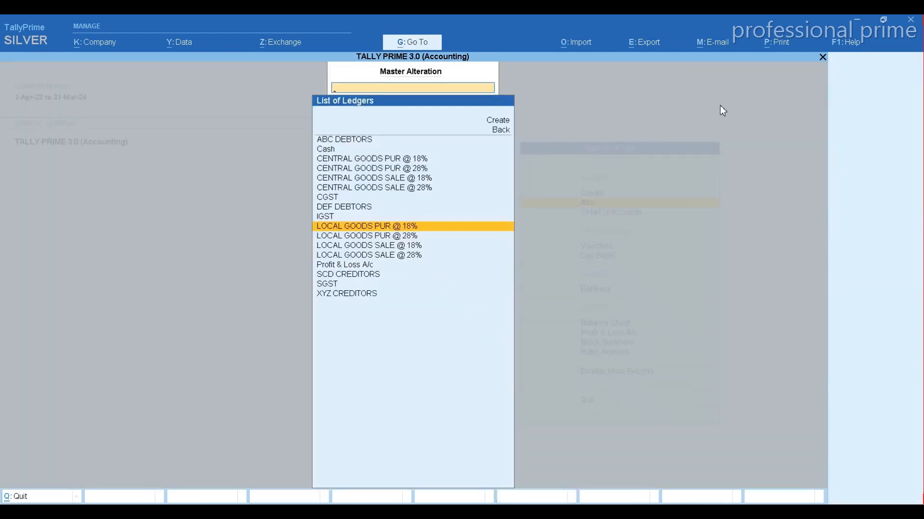
{"action": "key", "text": "Down"}
{"action": "key", "text": "Down"}
{"action": "key", "text": "Down"}
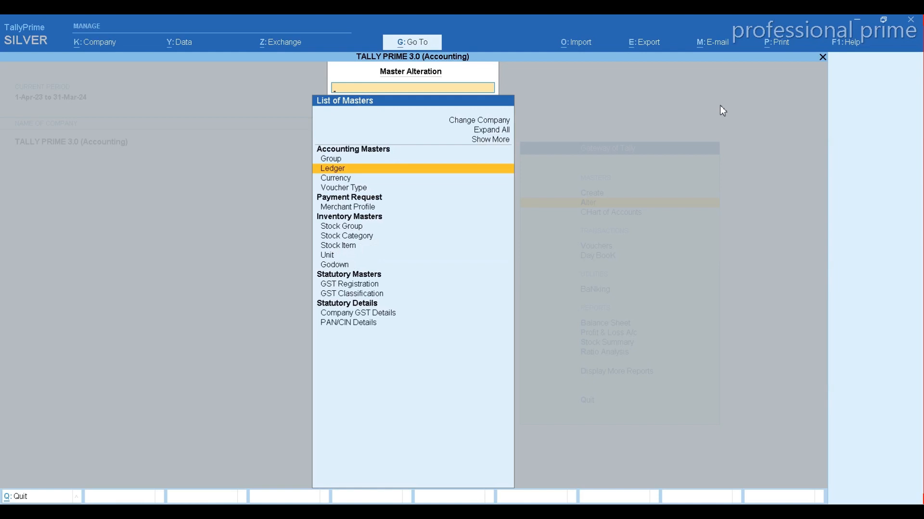
Open stock item A-1 for alteration and check the stock group it belongs to.
{"action": "key", "text": "Down"}
{"action": "key", "text": "Down"}
{"action": "key", "text": "Down"}
{"action": "key", "text": "Down"}
{"action": "key", "text": "Down"}
{"action": "key", "text": "Down"}
{"action": "key", "text": "Down"}
{"action": "key", "text": "Down"}
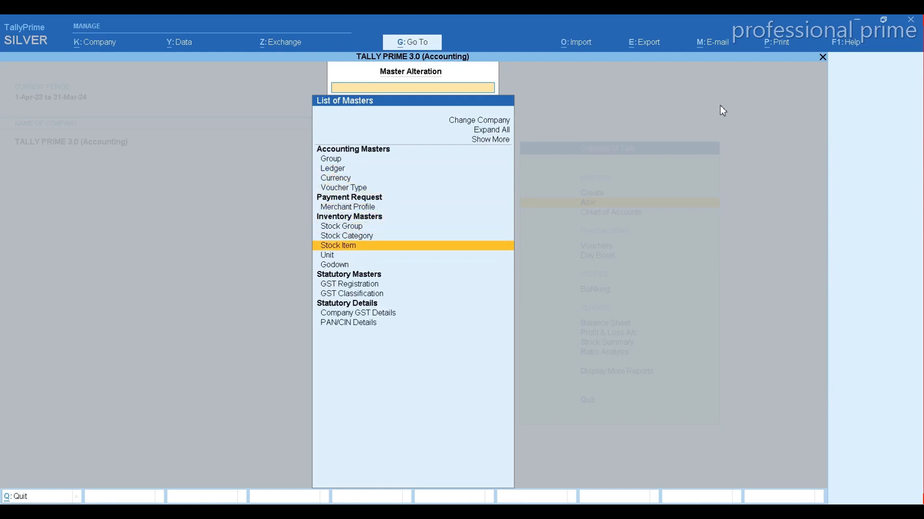
{"action": "key", "text": "Return"}
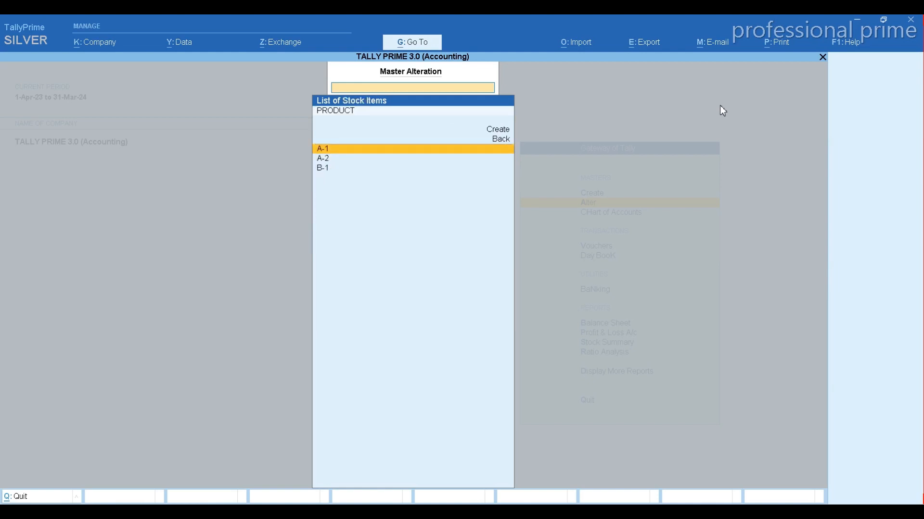
{"action": "key", "text": "Return"}
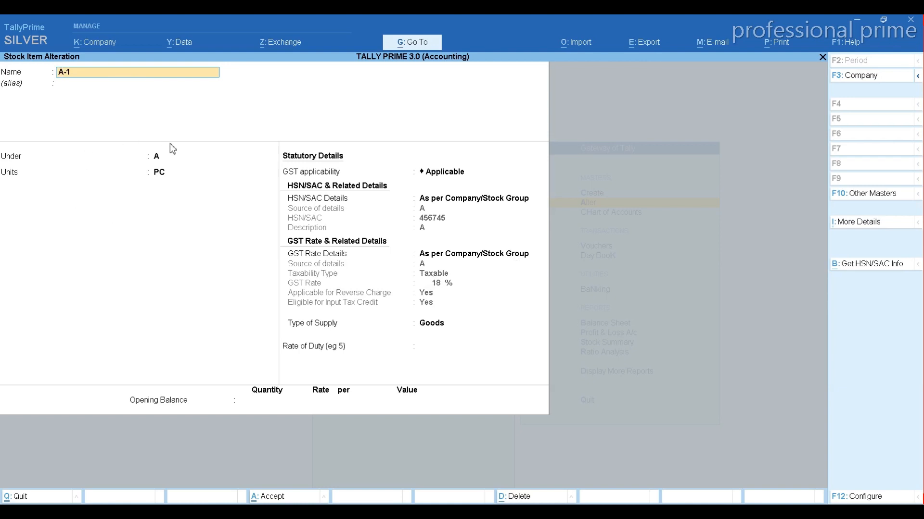
{"action": "key", "text": "Return"}
{"action": "key", "text": "Return"}
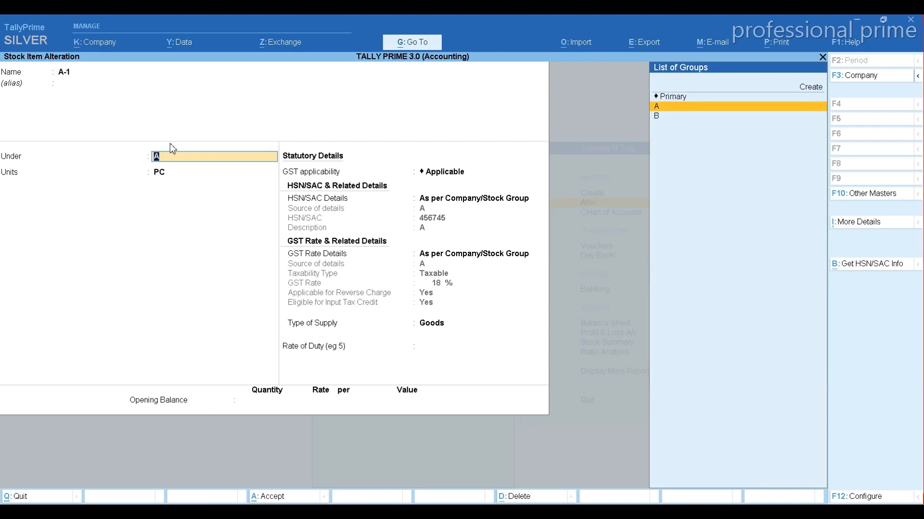
Open stock group A from the A-1 item and review its parent group and HSN/SAC details.
{"action": "key", "text": "ctrl+Return"}
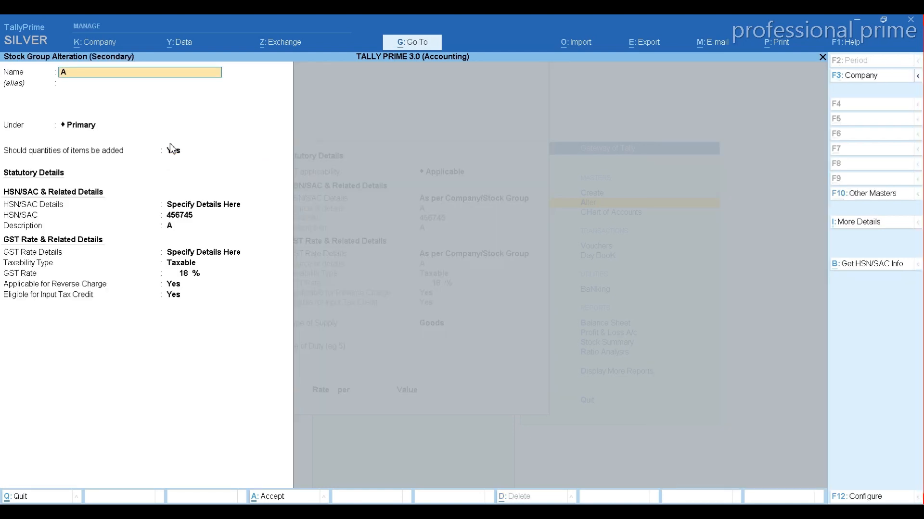
{"action": "key", "text": "Return"}
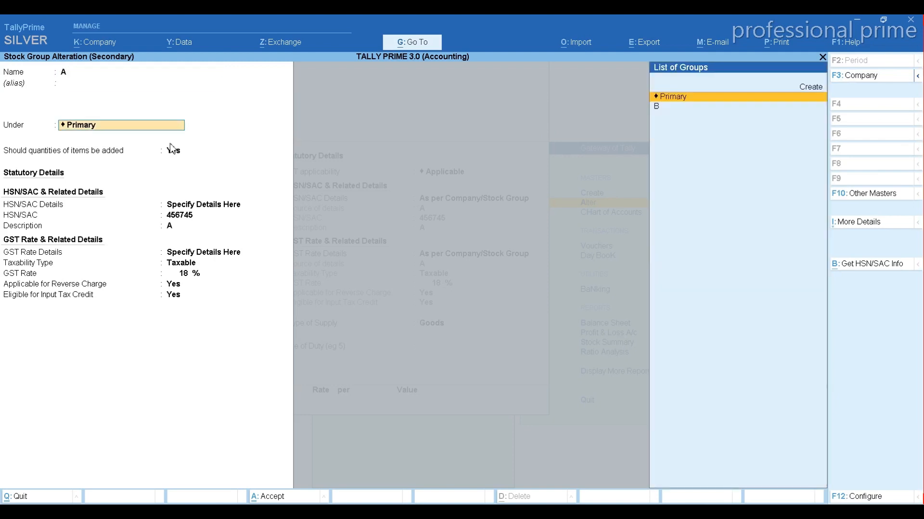
{"action": "key", "text": "Return"}
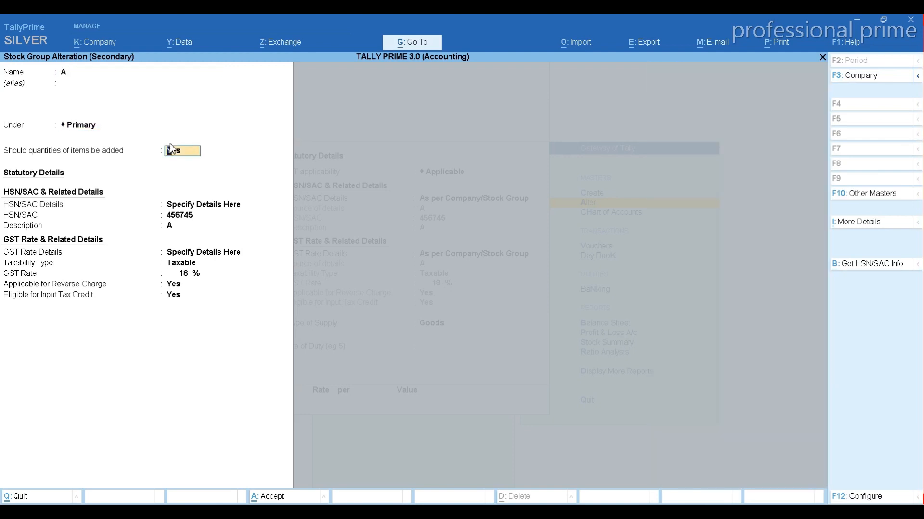
{"action": "key", "text": "Return"}
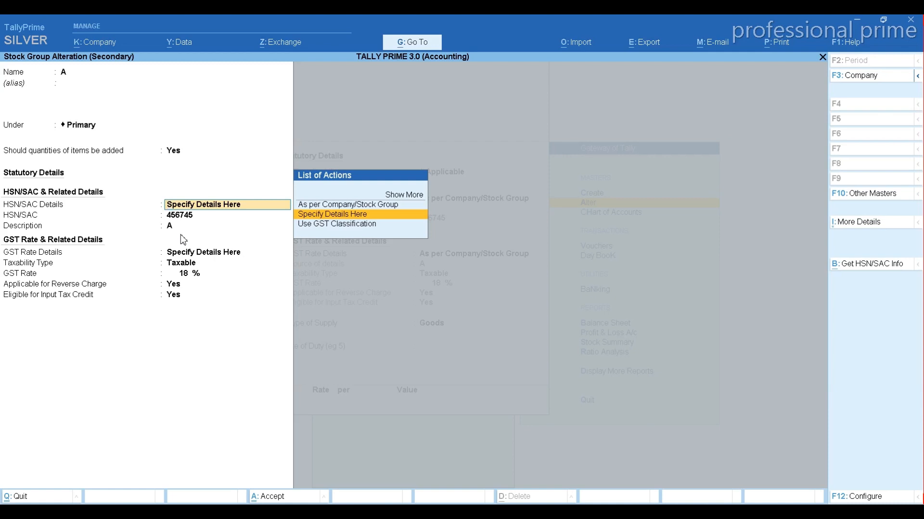
{"action": "key", "text": "Down"}
{"action": "key", "text": "Up"}
{"action": "key", "text": "Return"}
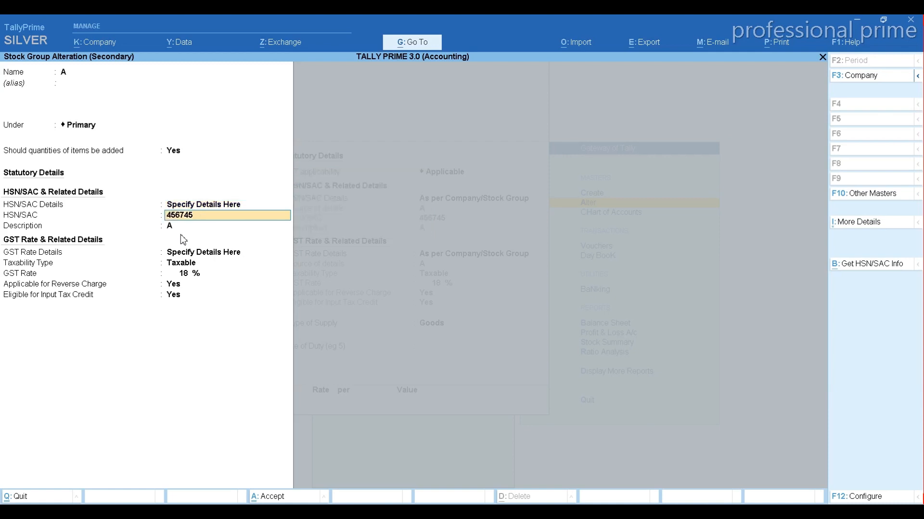
{"action": "key", "text": "Return"}
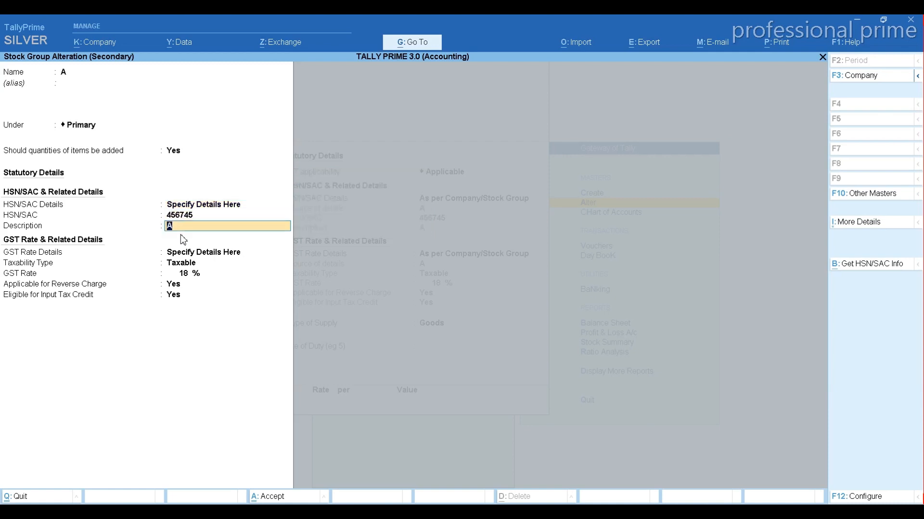
{"action": "key", "text": "Return"}
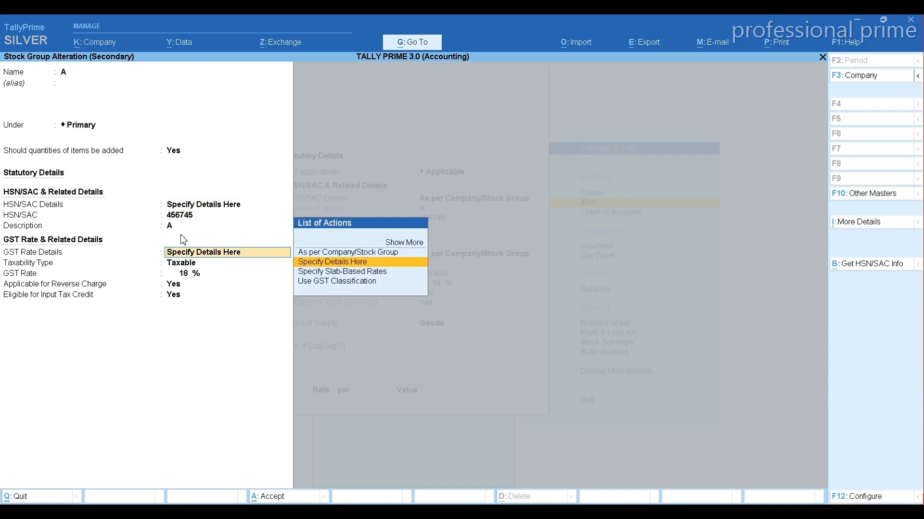
Review stock group A's GST rate, reverse charge and input tax credit settings, and accept both the group and item A-1.
{"action": "key", "text": "Return"}
{"action": "key", "text": "Return"}
{"action": "key", "text": "Return"}
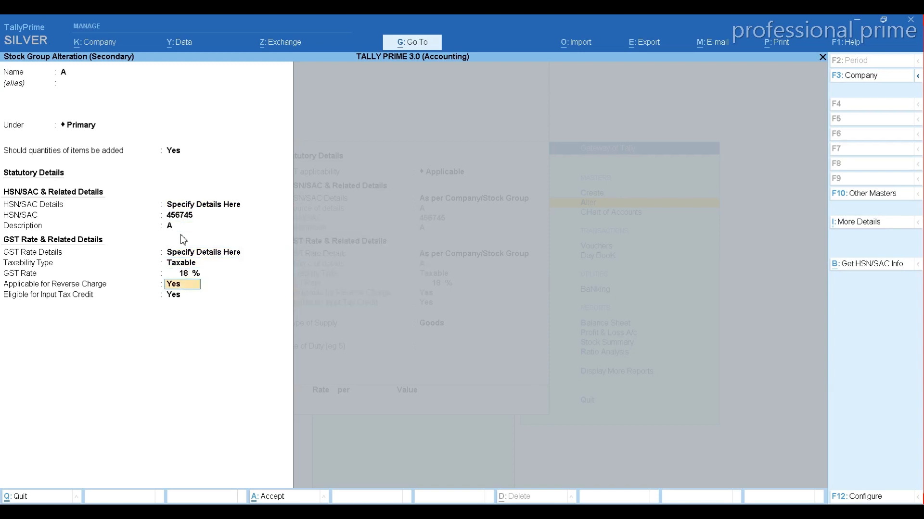
{"action": "key", "text": "Return"}
{"action": "key", "text": "Return"}
{"action": "key", "text": "Return"}
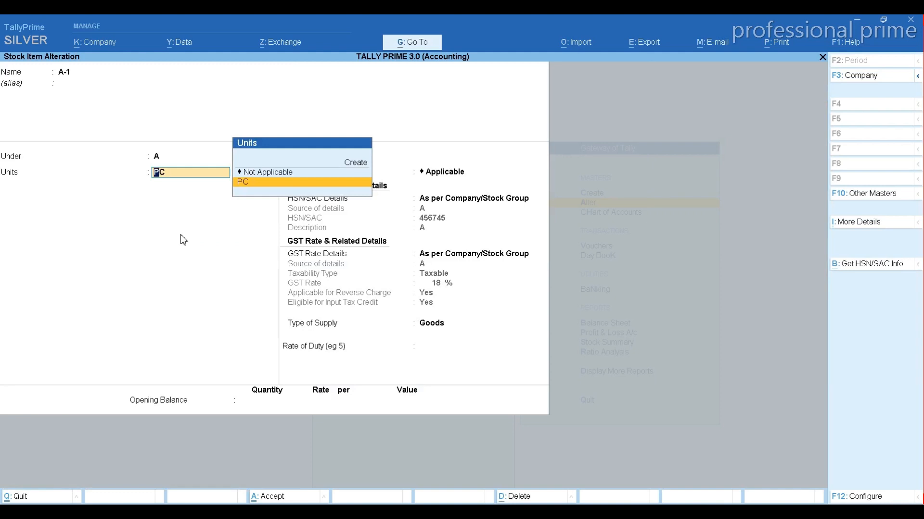
{"action": "key", "text": "Return"}
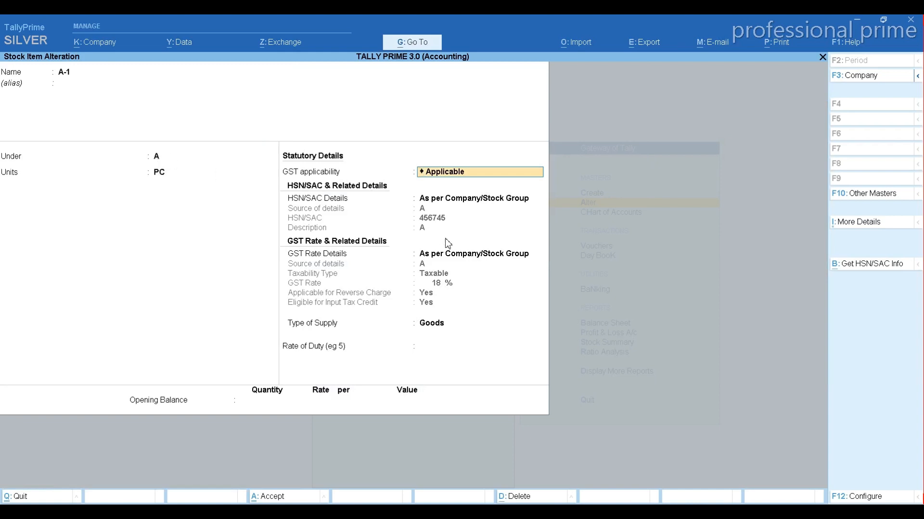
{"action": "key", "text": "ctrl+a"}
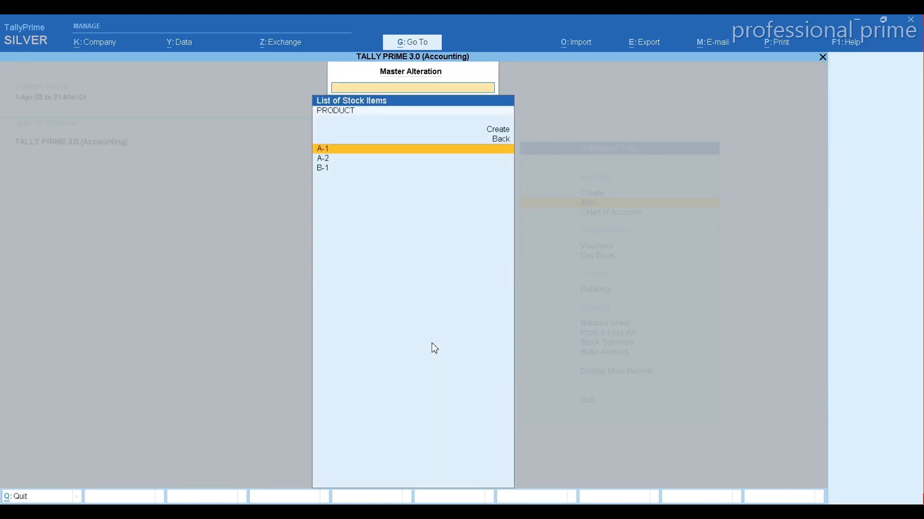
Create stock item A-3 under stock group A with the unit PC, and close the creation form.
{"action": "key", "text": "Up"}
{"action": "key", "text": "Up"}
{"action": "key", "text": "Down"}
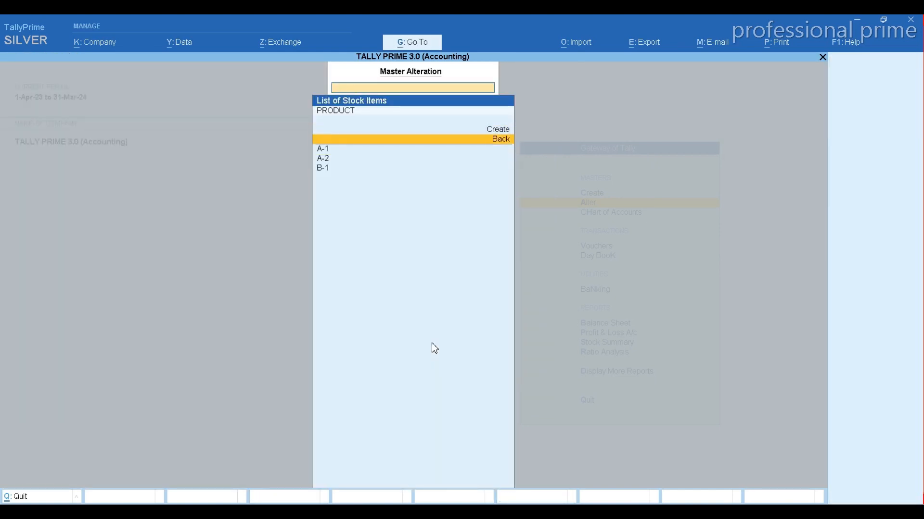
{"action": "key", "text": "Down"}
{"action": "key", "text": "Down"}
{"action": "key", "text": "Up"}
{"action": "key", "text": "Up"}
{"action": "key", "text": "Up"}
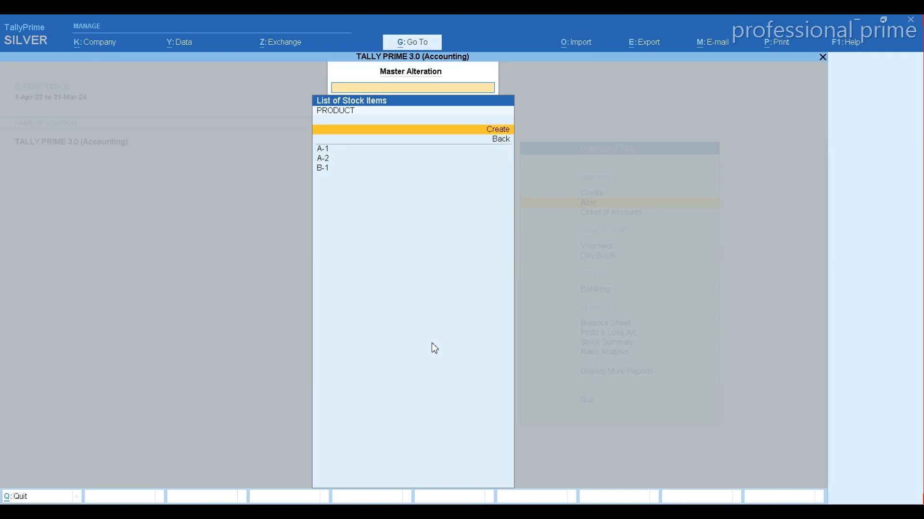
{"action": "key", "text": "Return"}
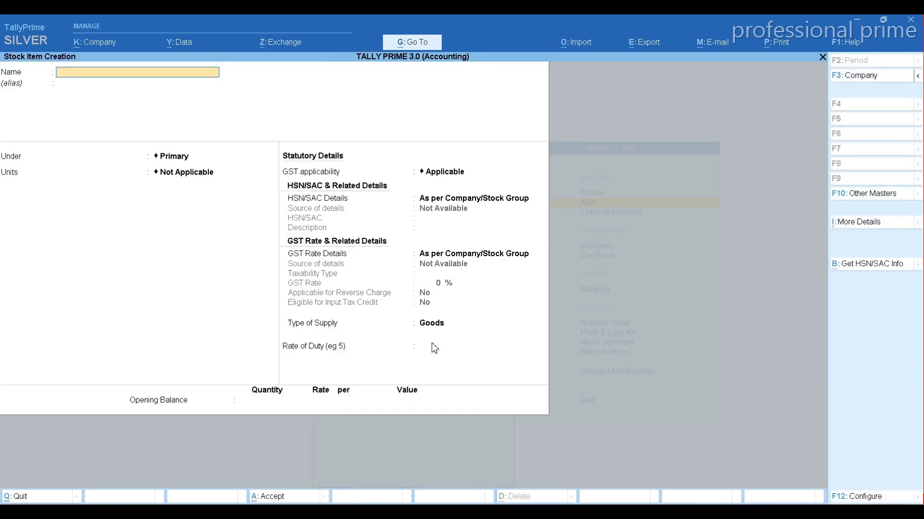
{"action": "type", "text": "A-3"}
{"action": "key", "text": "Return"}
{"action": "key", "text": "Down"}
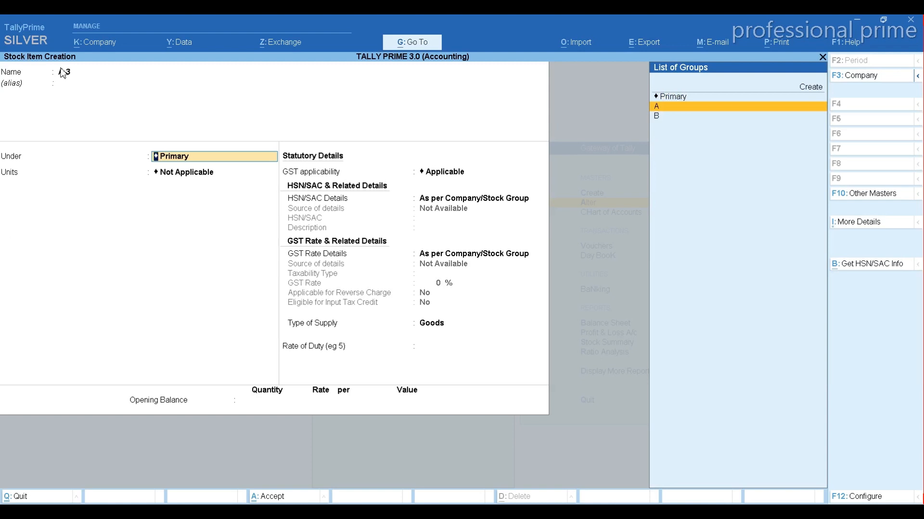
{"action": "key", "text": "Return"}
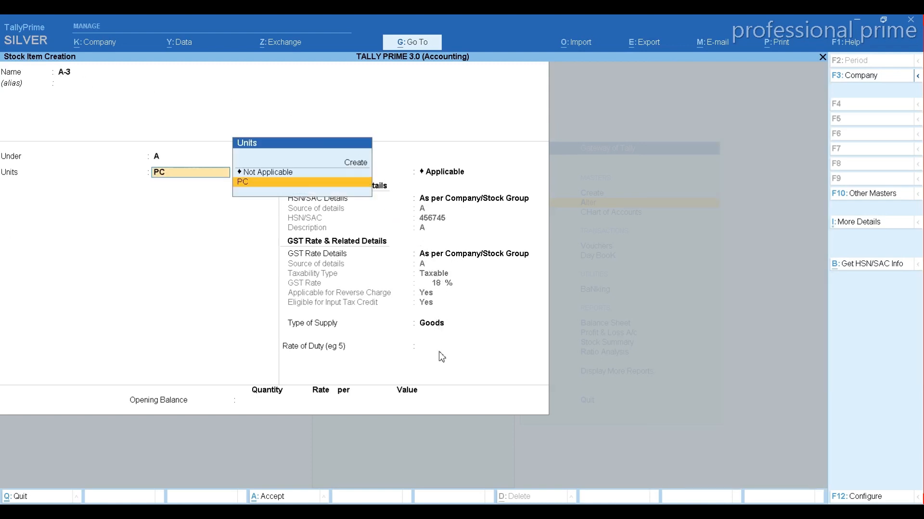
{"action": "key", "text": "ctrl+a"}
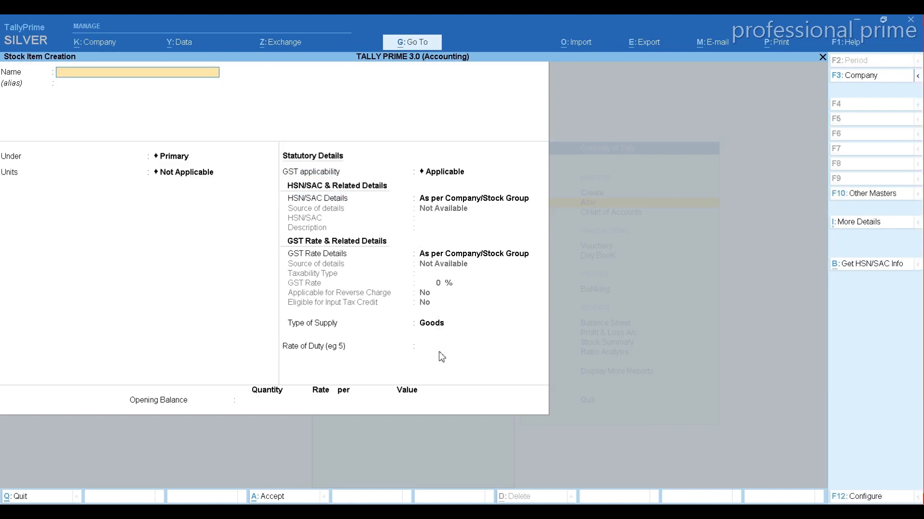
{"action": "key", "text": "Escape"}
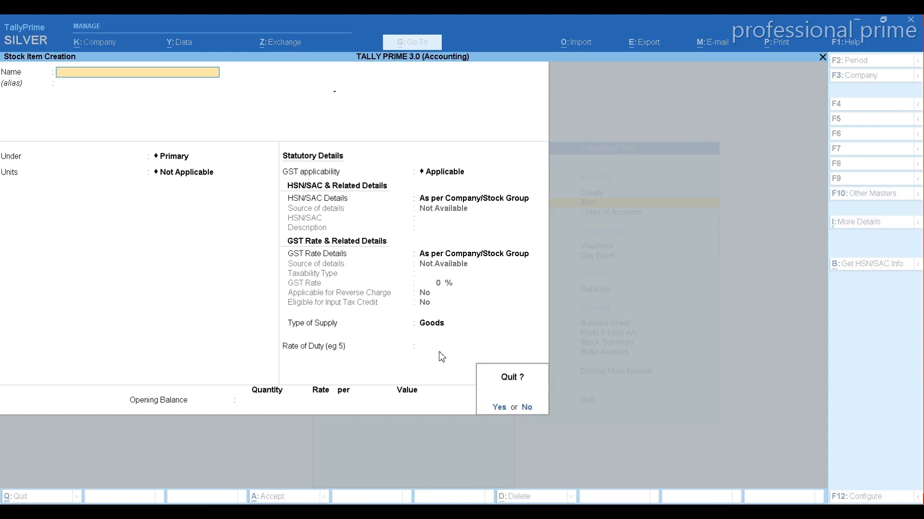
{"action": "key", "text": "y"}
Start a new stock item named B-2 and place it under stock group B.
{"action": "key", "text": "Down"}
{"action": "key", "text": "Down"}
{"action": "key", "text": "Down"}
{"action": "key", "text": "Down"}
{"action": "key", "text": "Down"}
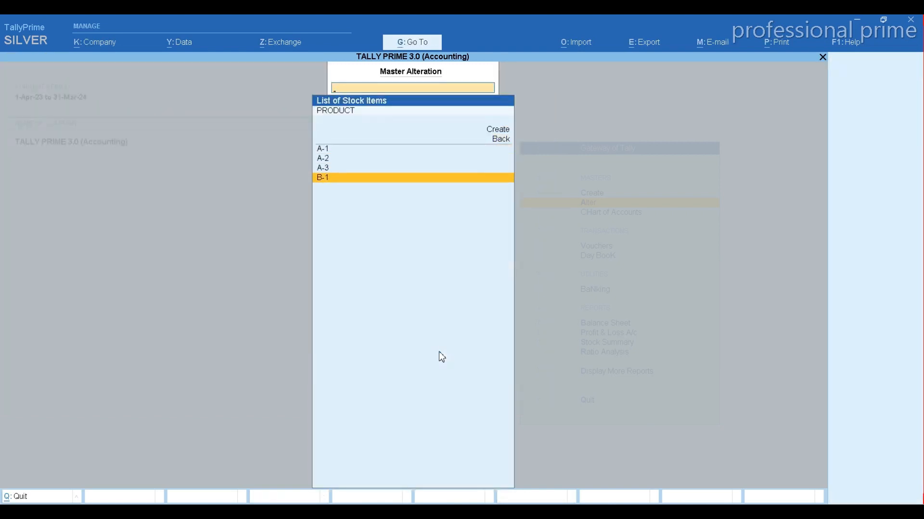
{"action": "key", "text": "Up"}
{"action": "key", "text": "Up"}
{"action": "key", "text": "Up"}
{"action": "key", "text": "Up"}
{"action": "key", "text": "Up"}
{"action": "key", "text": "Return"}
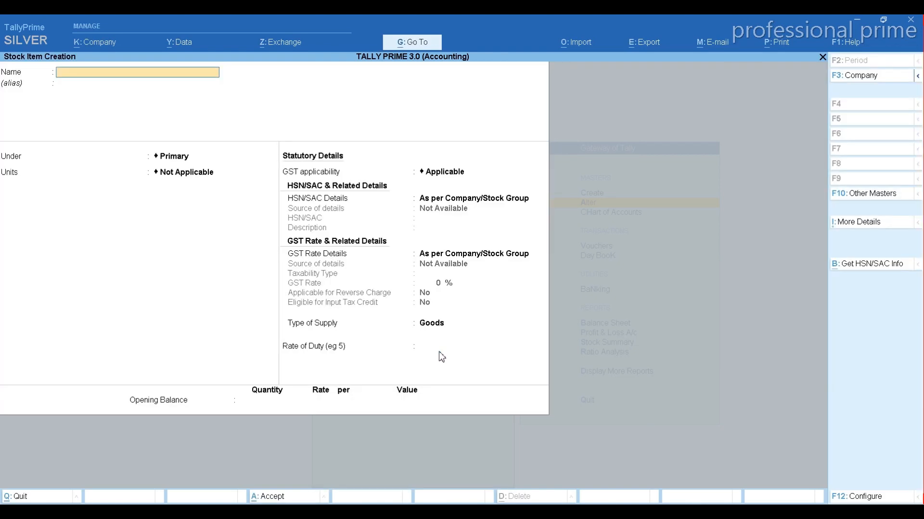
{"action": "type", "text": "B-2"}
{"action": "key", "text": "Return"}
{"action": "key", "text": "Return"}
{"action": "key", "text": "Down"}
{"action": "key", "text": "Down"}
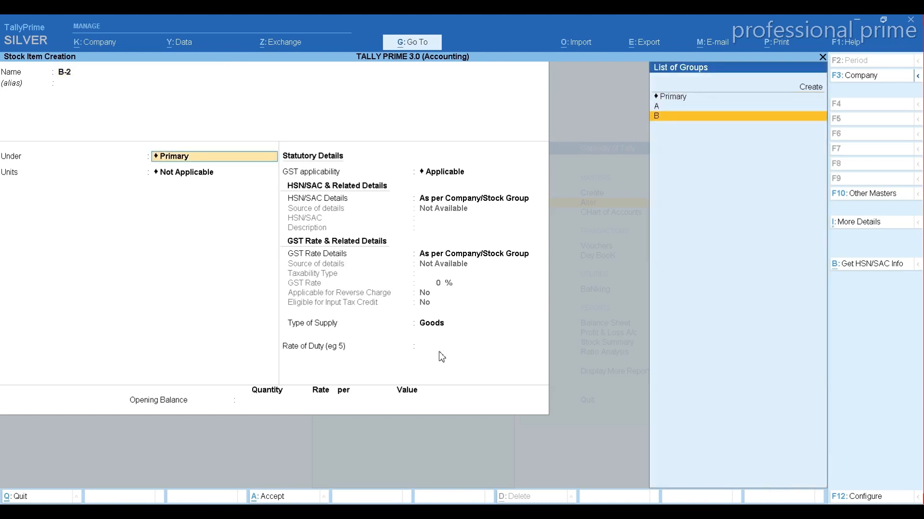
{"action": "key", "text": "Return"}
Set the unit of stock item B-2 to PC, save the item and close the creation form.
{"action": "key", "text": "Down"}
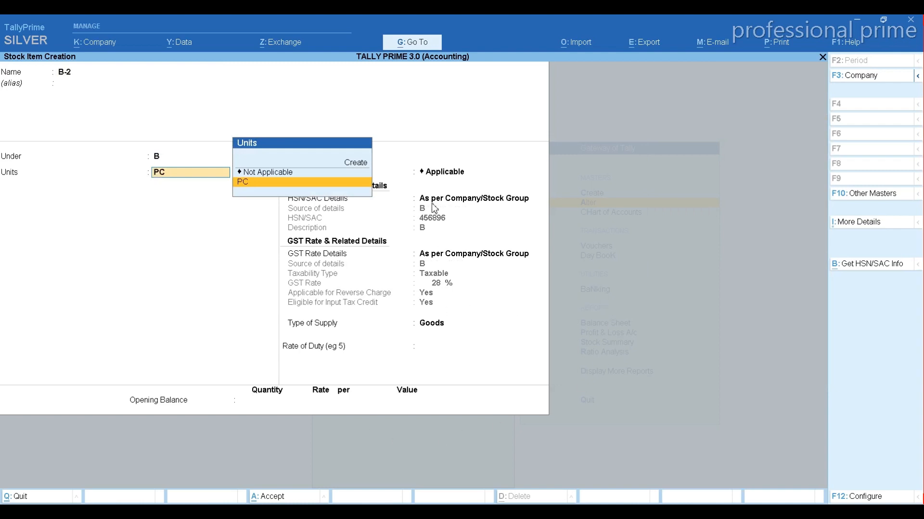
{"action": "key", "text": "Return"}
{"action": "key", "text": "ctrl"}
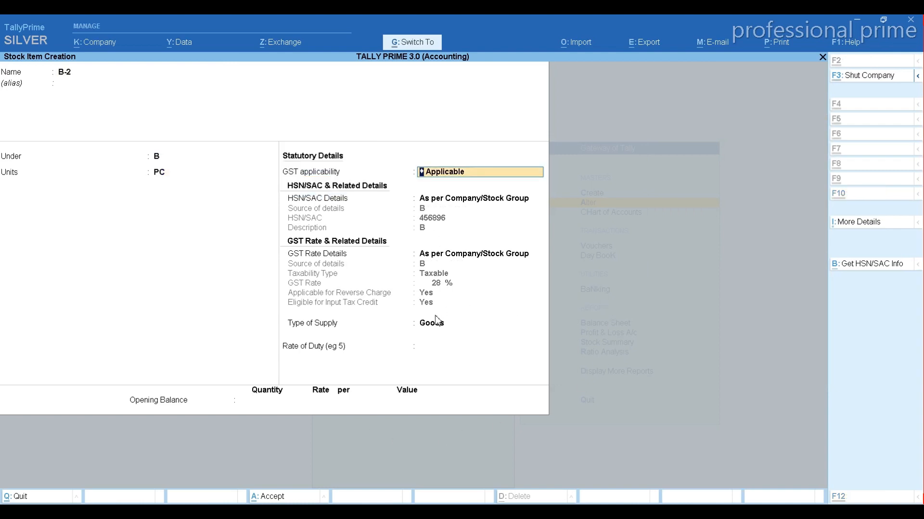
{"action": "key", "text": "ctrl+a"}
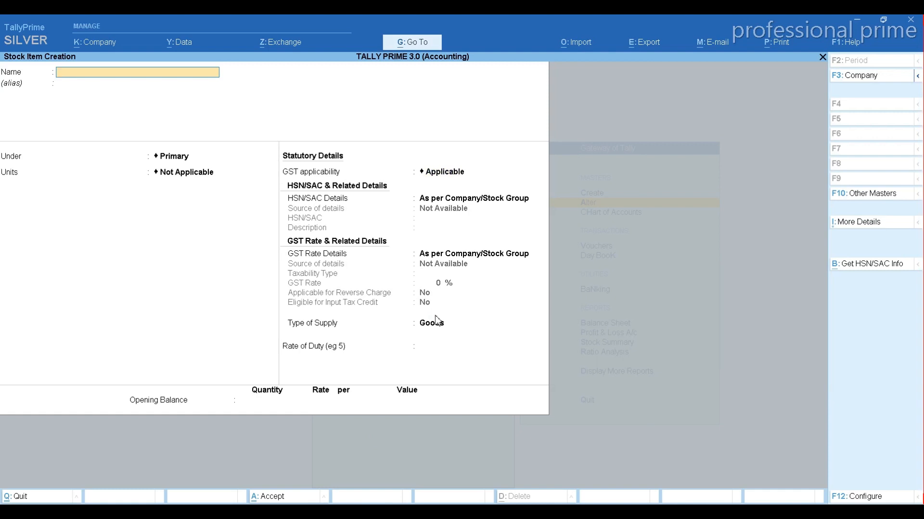
{"action": "key", "text": "Escape"}
{"action": "key", "text": "Return"}
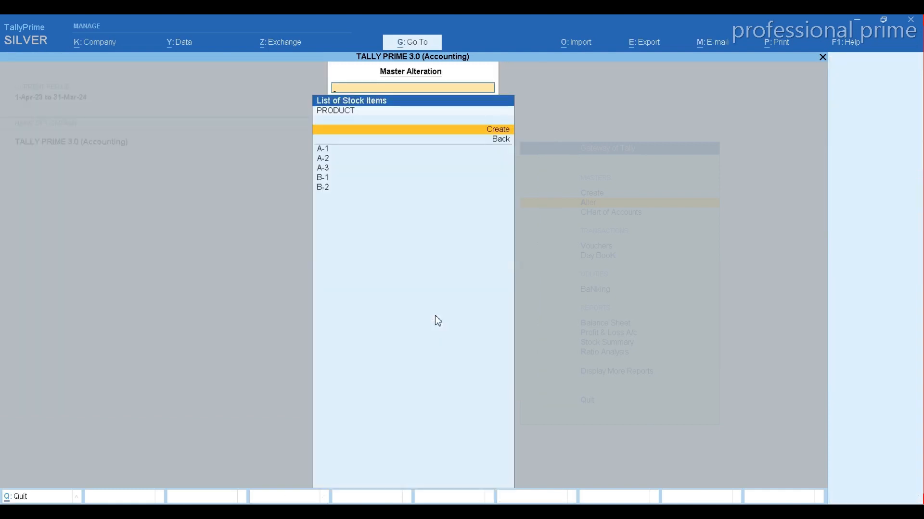
Open the PC unit for alteration to check its quantity code and decimal places, and leave it without changes.
{"action": "key", "text": "Escape"}
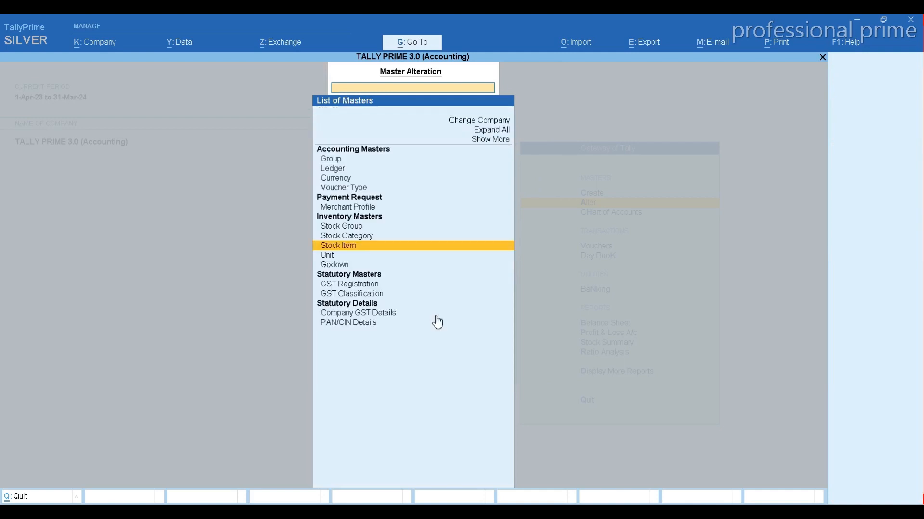
{"action": "key", "text": "Down"}
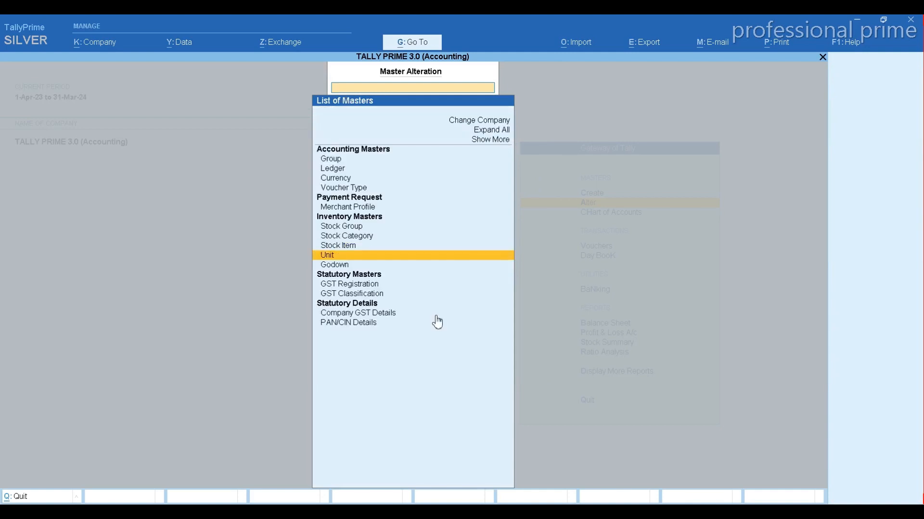
{"action": "key", "text": "Return"}
{"action": "key", "text": "Return"}
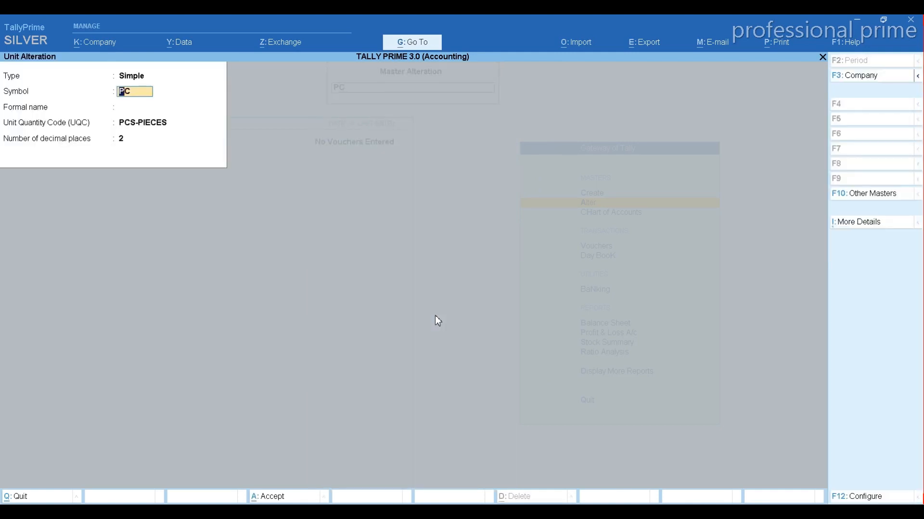
{"action": "key", "text": "Escape"}
{"action": "key", "text": "Escape"}
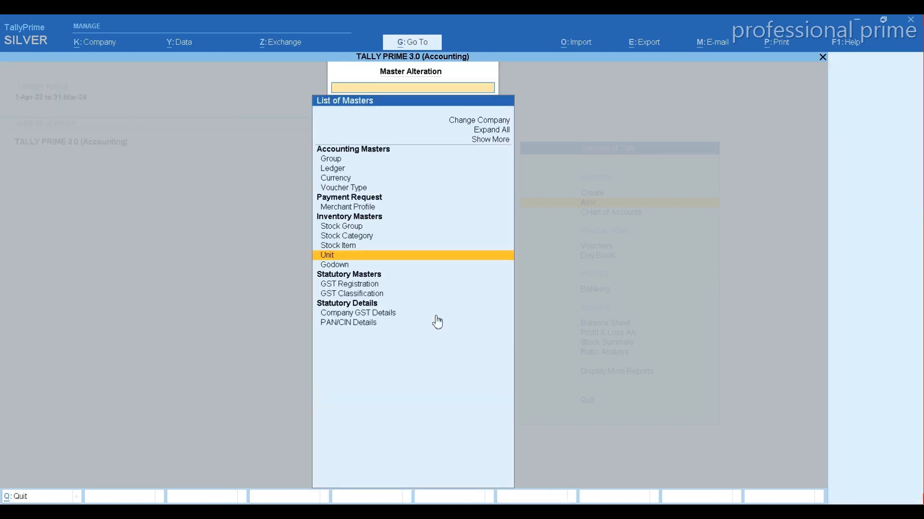
Leave master alteration without quitting the program and open accounting voucher creation.
{"action": "key", "text": "Down"}
{"action": "key", "text": "Down"}
{"action": "key", "text": "Escape"}
{"action": "key", "text": "Escape"}
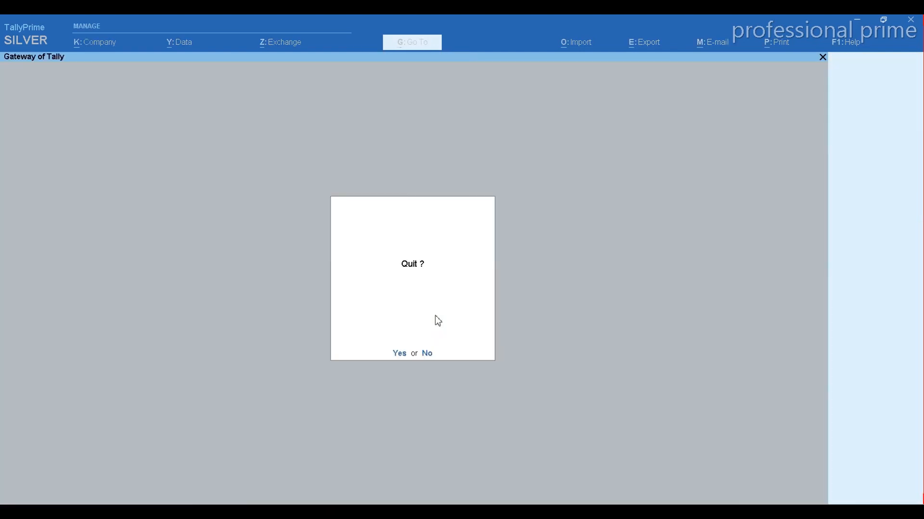
{"action": "key", "text": "Escape"}
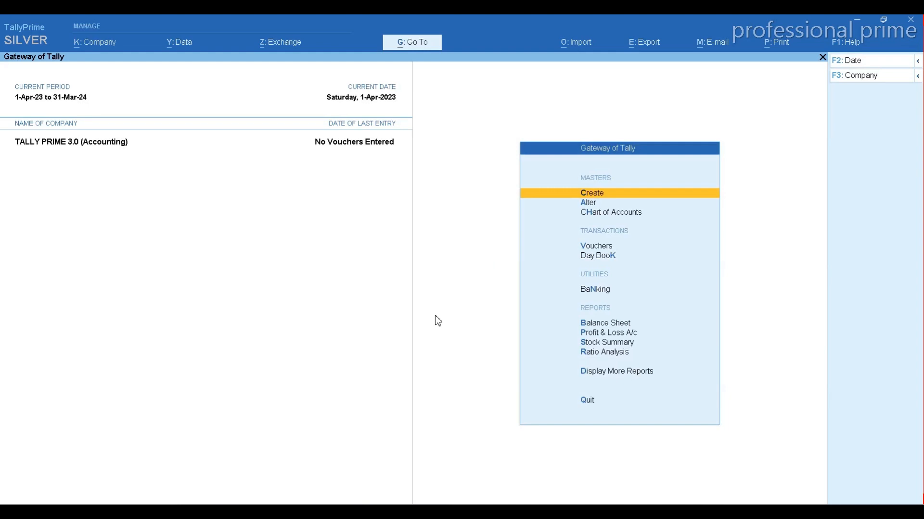
{"action": "key", "text": "v"}
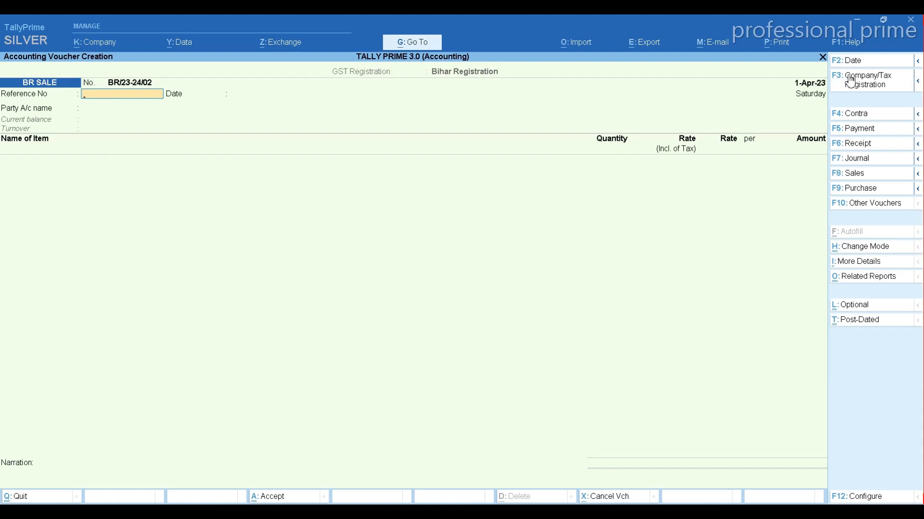
Switch the sales voucher's tax registration to Delhi Registration.
{"action": "left_click", "coordinate": [865, 81]}
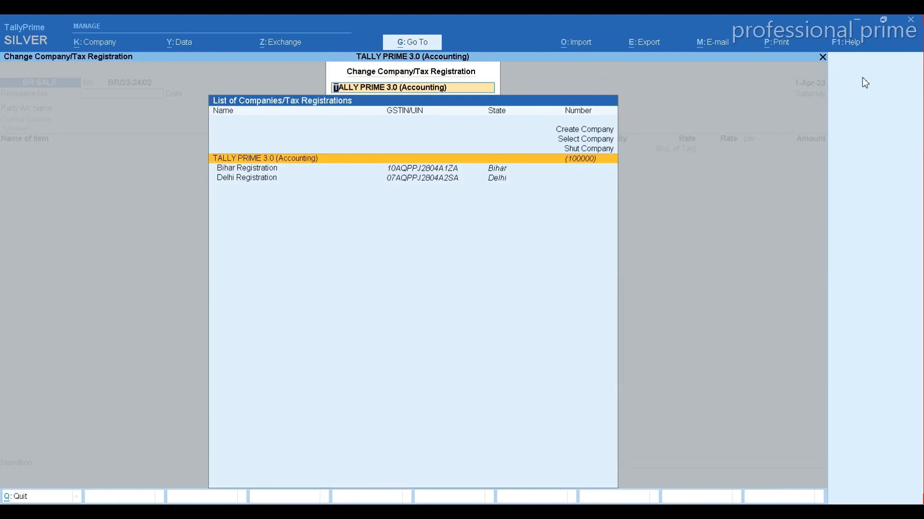
{"action": "key", "text": "Down"}
{"action": "key", "text": "Down"}
{"action": "key", "text": "Return"}
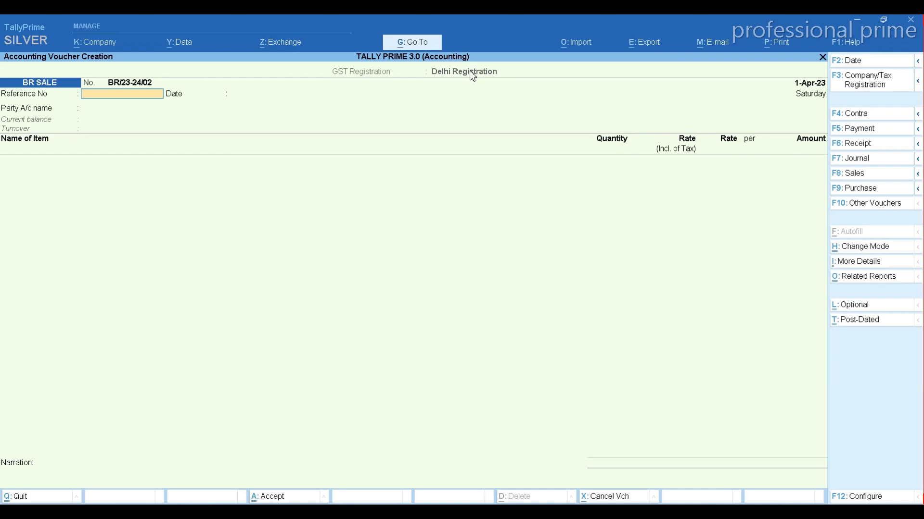
Open the company features and examine the accounting, inventory and Goods and Services Tax (GST) options.
{"action": "left_click", "coordinate": [87, 42]}
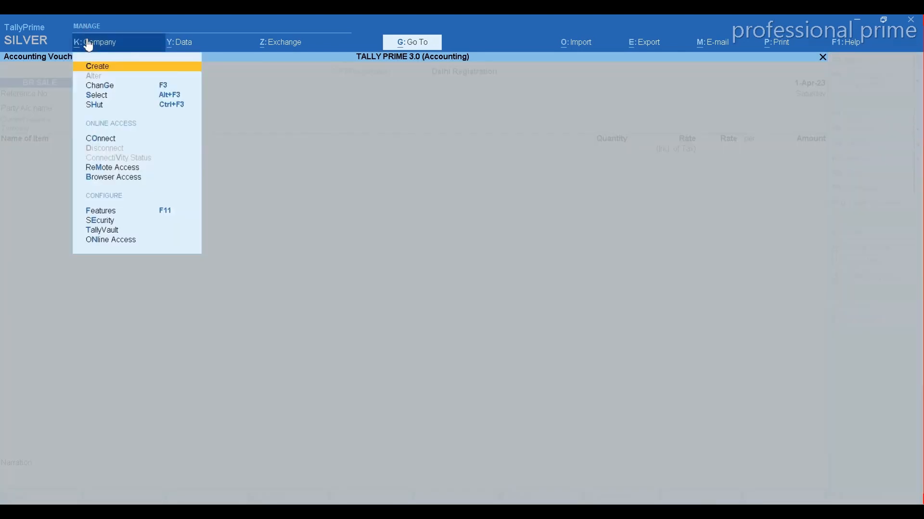
{"action": "left_click", "coordinate": [99, 213]}
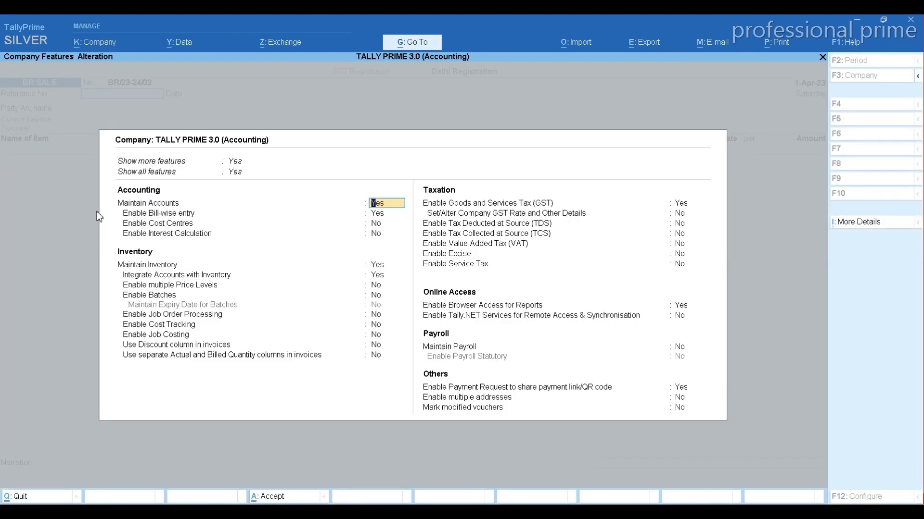
{"action": "key", "text": "Down"}
{"action": "key", "text": "Down"}
{"action": "key", "text": "Down"}
{"action": "key", "text": "Down"}
{"action": "key", "text": "Down"}
{"action": "key", "text": "Down"}
{"action": "key", "text": "Down"}
{"action": "key", "text": "Down"}
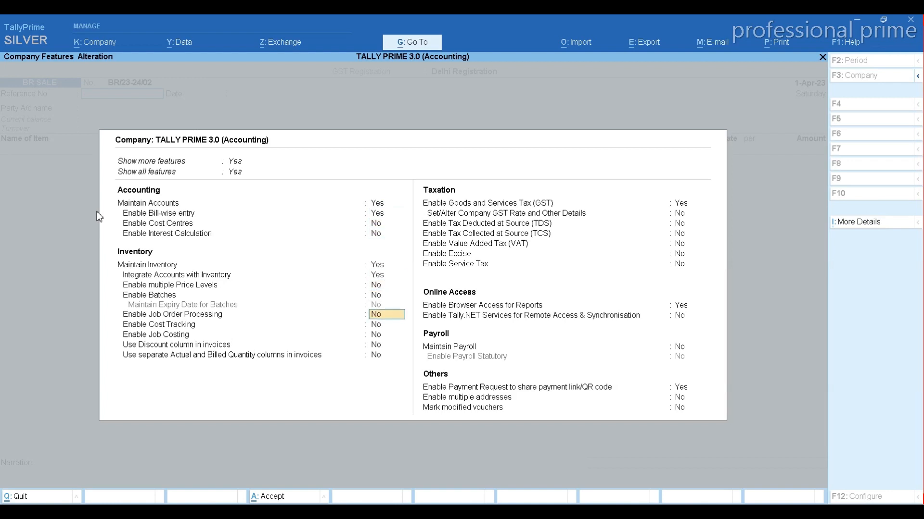
{"action": "key", "text": "Down"}
{"action": "key", "text": "Down"}
{"action": "key", "text": "Down"}
{"action": "key", "text": "Down"}
{"action": "key", "text": "Down"}
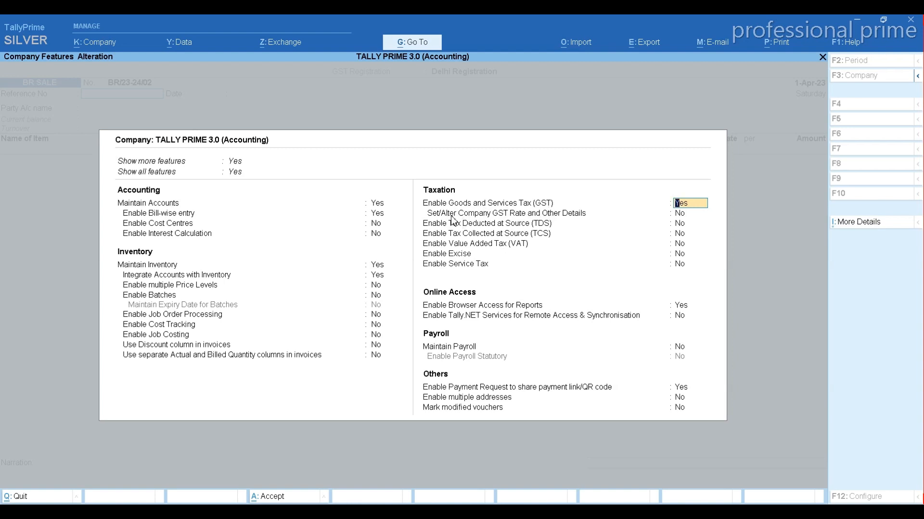
{"action": "key", "text": "Return"}
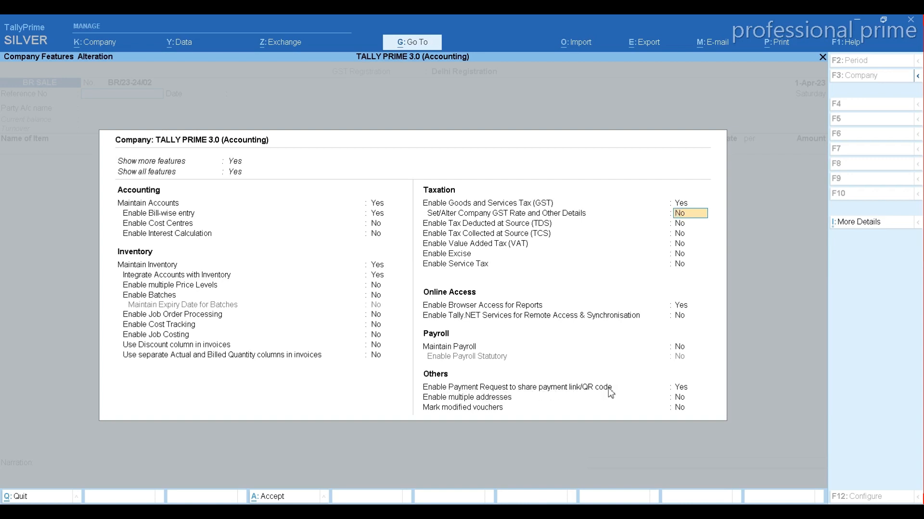
Open the merchant profile form through the payment link/QR code feature and quit it without creating a profile.
{"action": "left_click", "coordinate": [686, 391]}
{"action": "key", "text": "Return"}
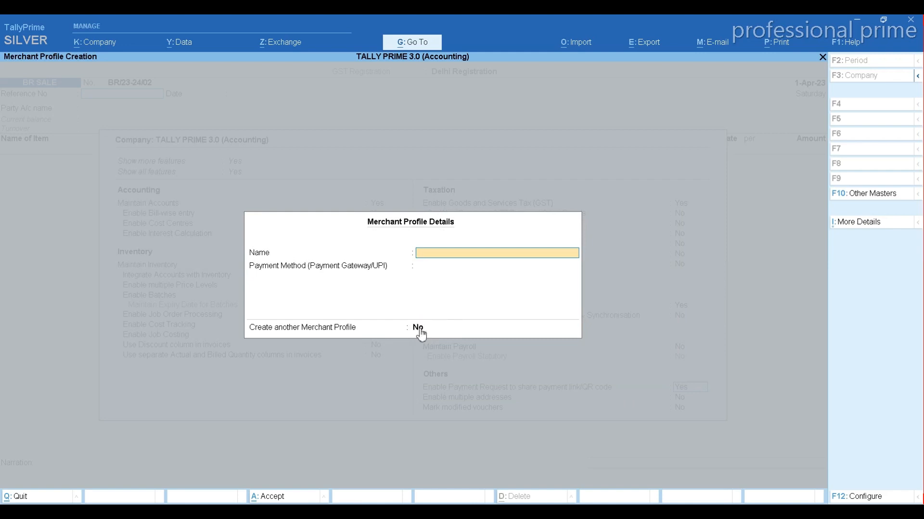
{"action": "type", "text": "Y"}
{"action": "key", "text": "Escape"}
{"action": "key", "text": "y"}
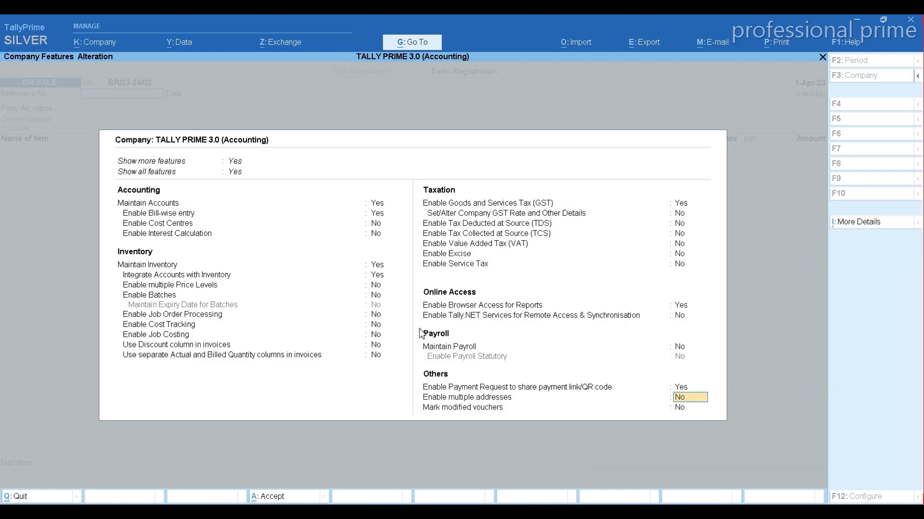
Open the GST details of Bihar Registration through the company's Enable Goods and Services Tax (GST) feature.
{"action": "key", "text": "Up"}
{"action": "key", "text": "Up"}
{"action": "key", "text": "Up"}
{"action": "key", "text": "Up"}
{"action": "key", "text": "Up"}
{"action": "key", "text": "Up"}
{"action": "key", "text": "Up"}
{"action": "key", "text": "Up"}
{"action": "key", "text": "Up"}
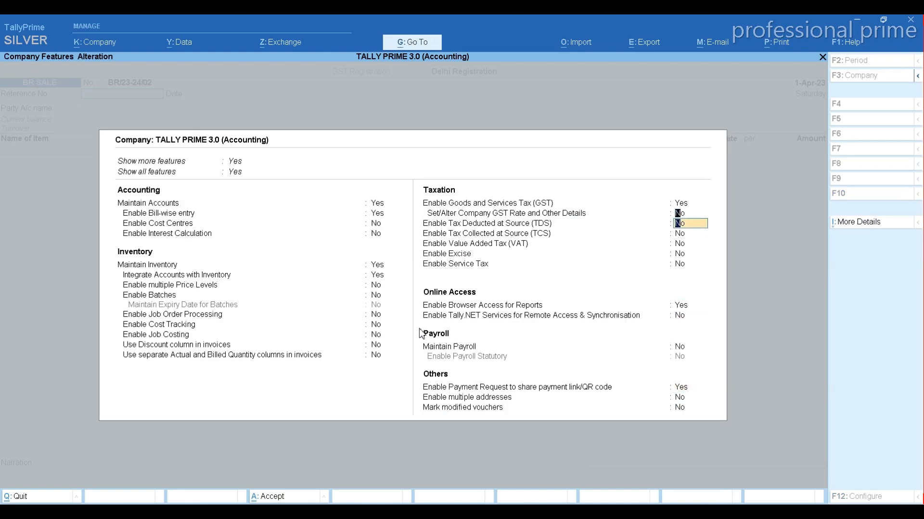
{"action": "key", "text": "Up"}
{"action": "key", "text": "Return"}
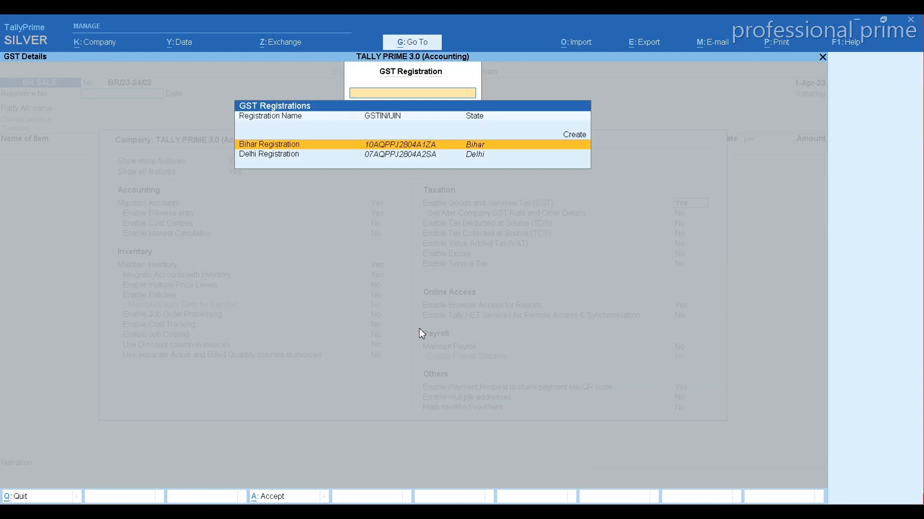
{"action": "key", "text": "Down"}
{"action": "key", "text": "Up"}
{"action": "key", "text": "Down"}
{"action": "key", "text": "Up"}
{"action": "key", "text": "Down"}
{"action": "key", "text": "Up"}
{"action": "key", "text": "Down"}
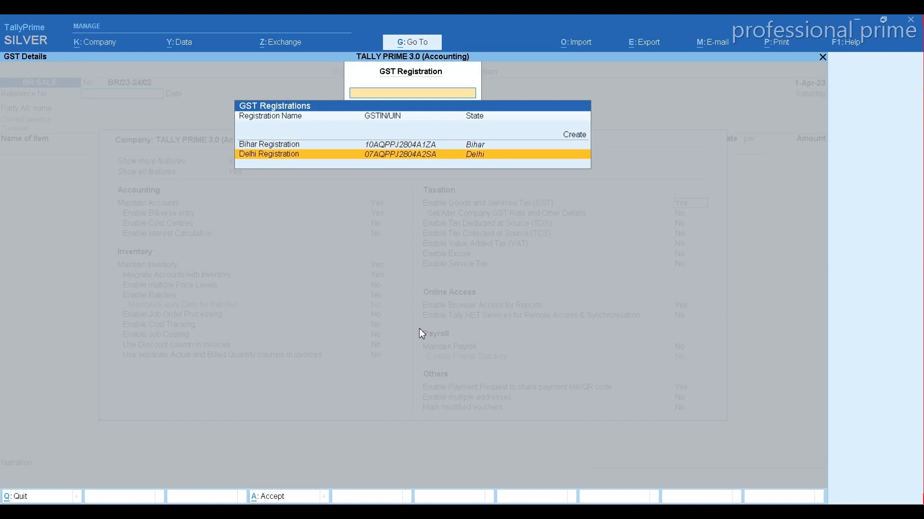
{"action": "key", "text": "Up"}
{"action": "key", "text": "Return"}
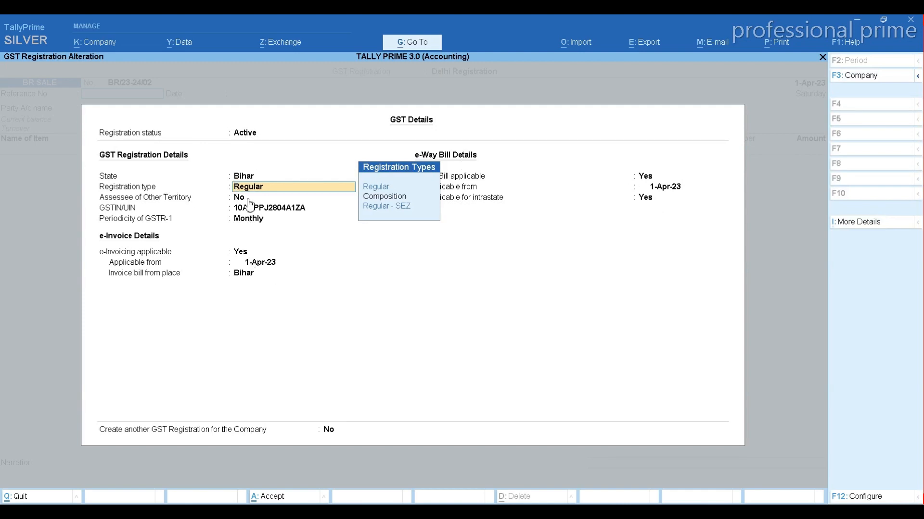
Try setting the Bihar registration's status to Inactive, cancel the effective date entry and restore the status to Active.
{"action": "key", "text": "BackSpace"}
{"action": "key", "text": "BackSpace"}
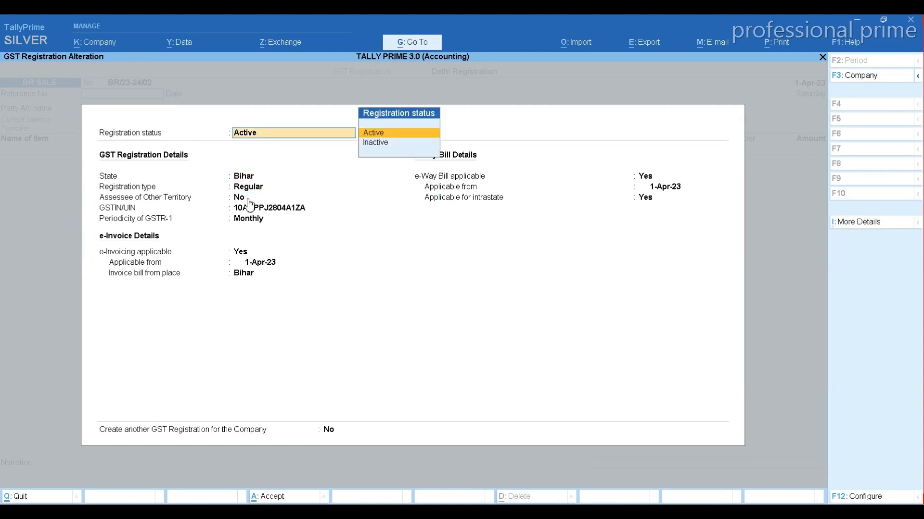
{"action": "key", "text": "Down"}
{"action": "key", "text": "Return"}
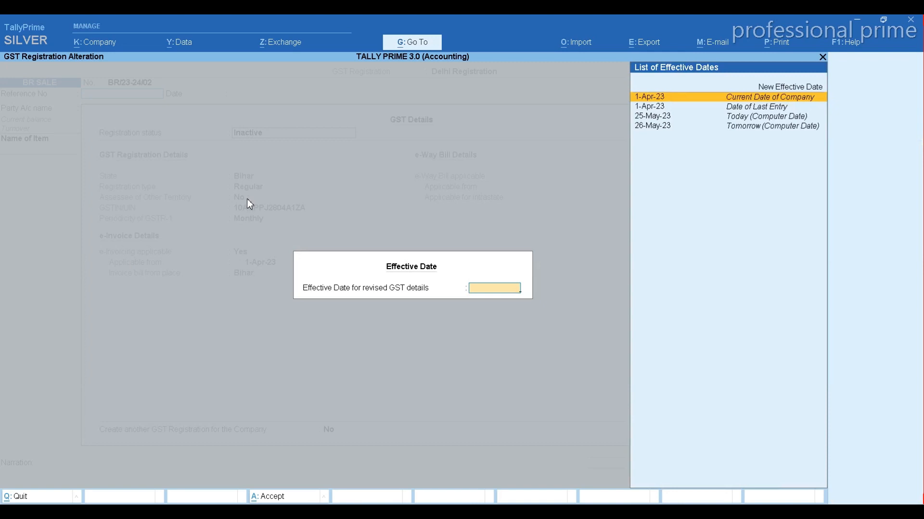
{"action": "key", "text": "Escape"}
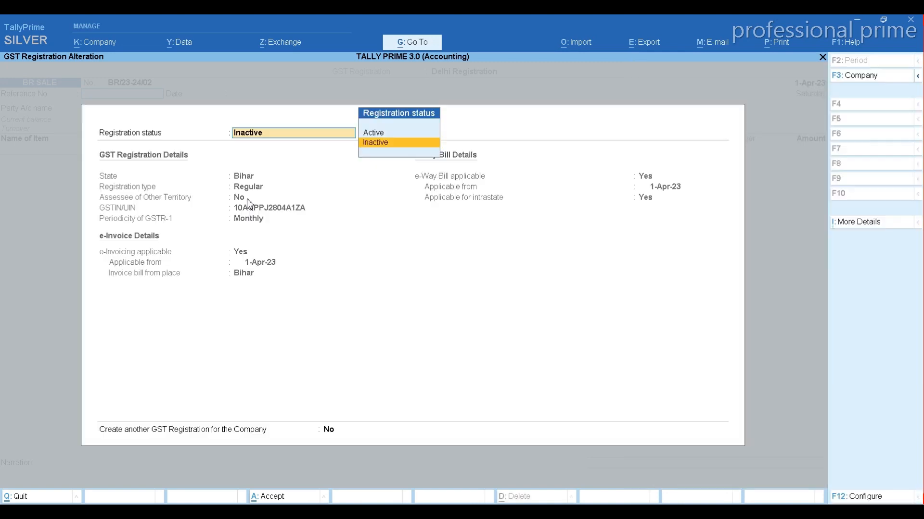
{"action": "key", "text": "Up"}
{"action": "key", "text": "Return"}
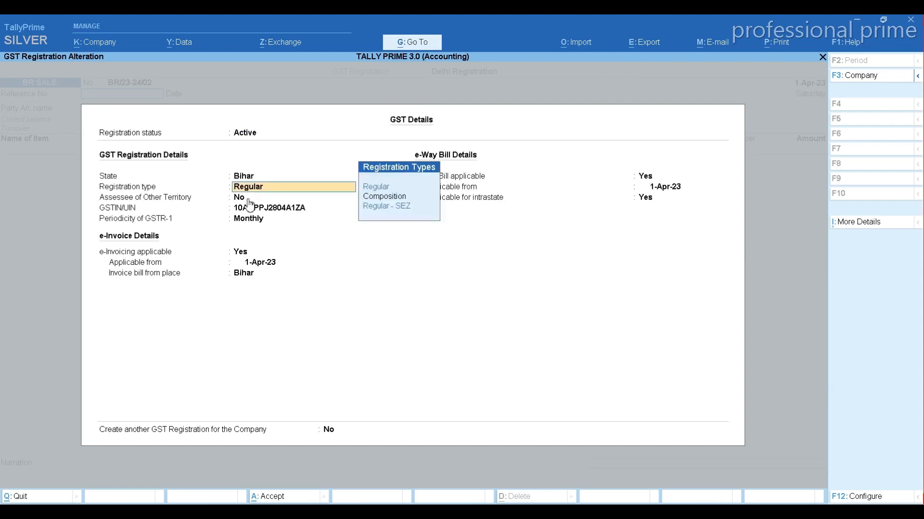
Examine the Bihar registration's type, GSTIN, GSTR-1 periodicity, e-invoice and e-Way Bill details without changing them.
{"action": "key", "text": "Return"}
{"action": "key", "text": "Return"}
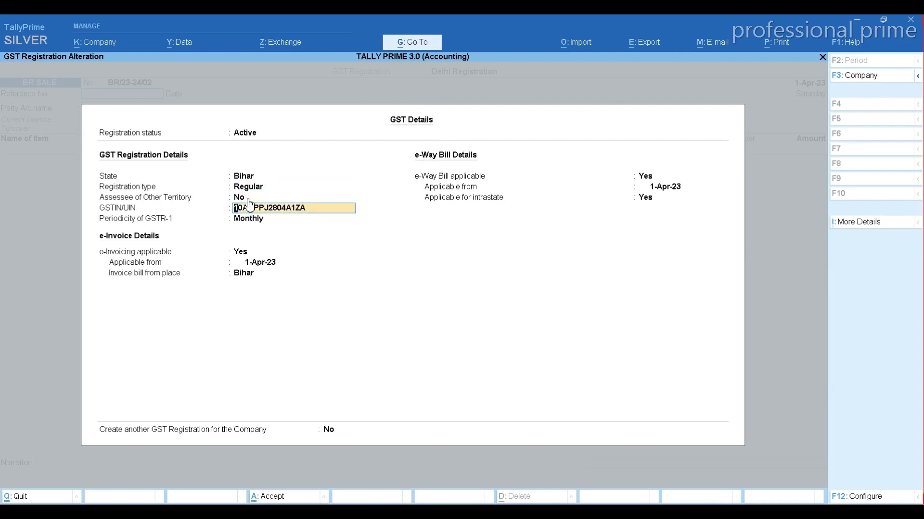
{"action": "key", "text": "Return"}
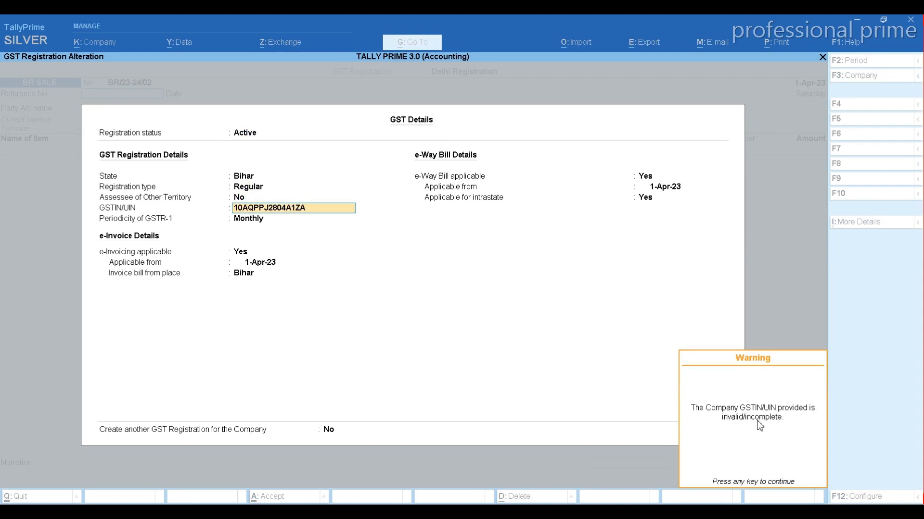
{"action": "key", "text": "Return"}
{"action": "key", "text": "Return"}
{"action": "key", "text": "Return"}
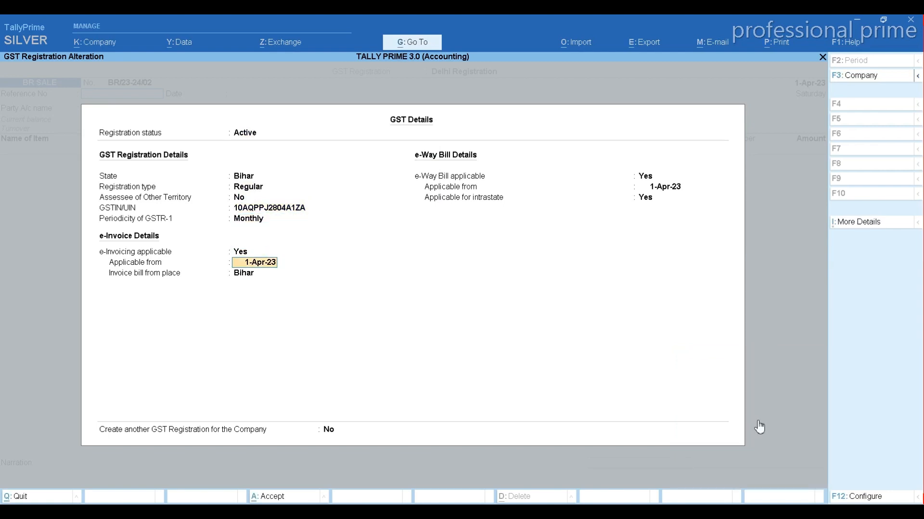
{"action": "key", "text": "Return"}
{"action": "key", "text": "Return"}
{"action": "key", "text": "Return"}
{"action": "key", "text": "Return"}
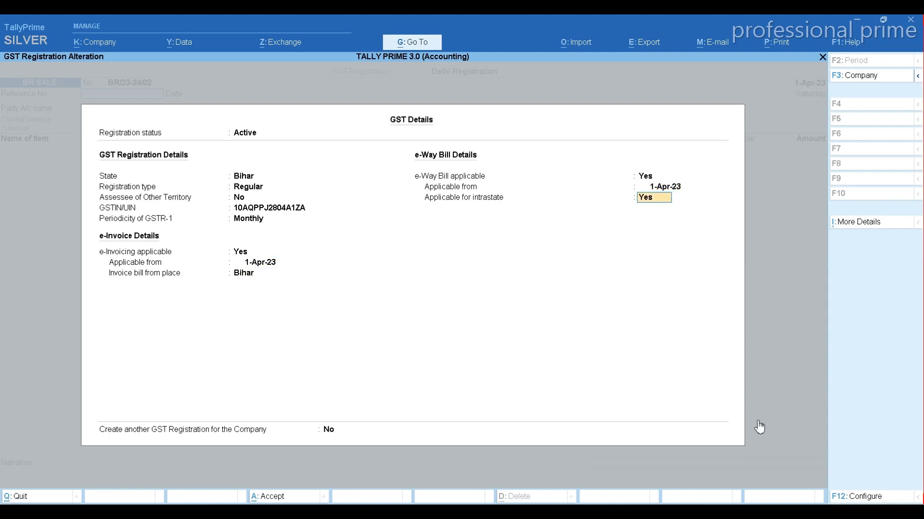
{"action": "key", "text": "Return"}
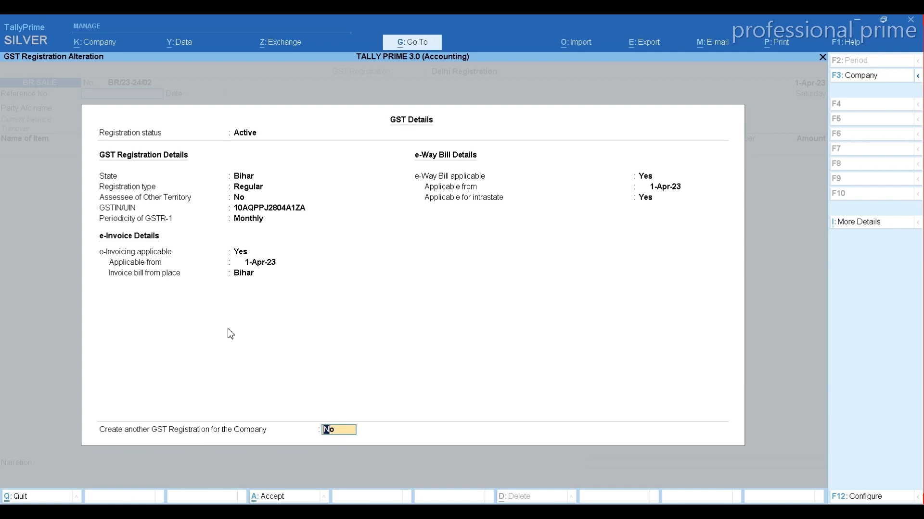
{"action": "left_click", "coordinate": [283, 192]}
{"action": "left_click", "coordinate": [284, 196]}
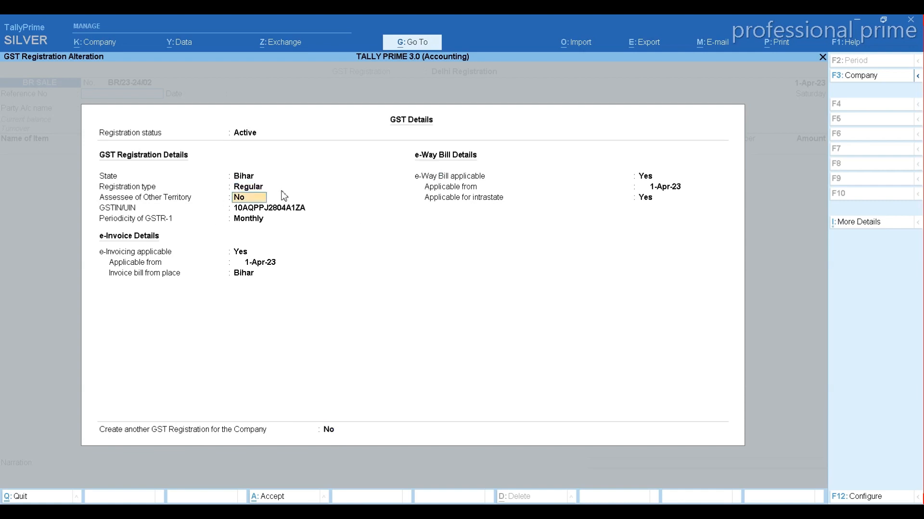
Choose to create another GST registration for the company, view its blank form and quit without entering anything.
{"action": "left_click", "coordinate": [328, 437]}
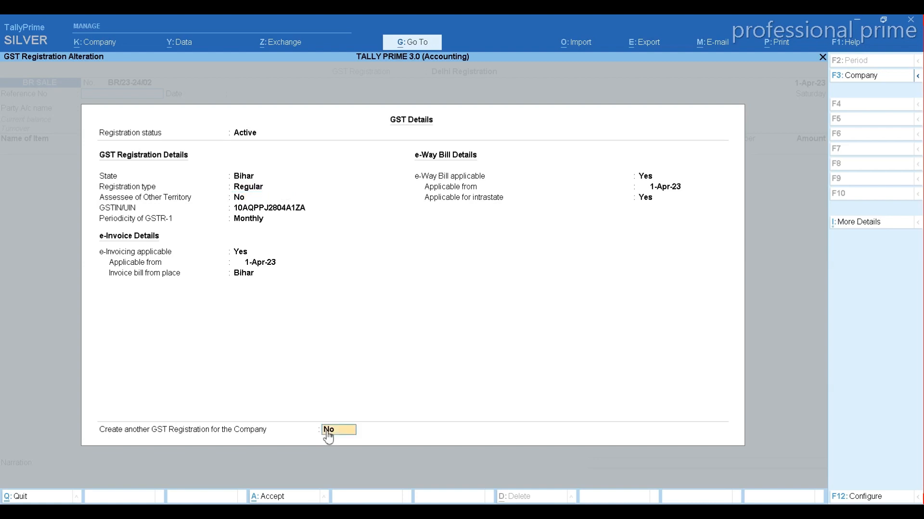
{"action": "key", "text": "y"}
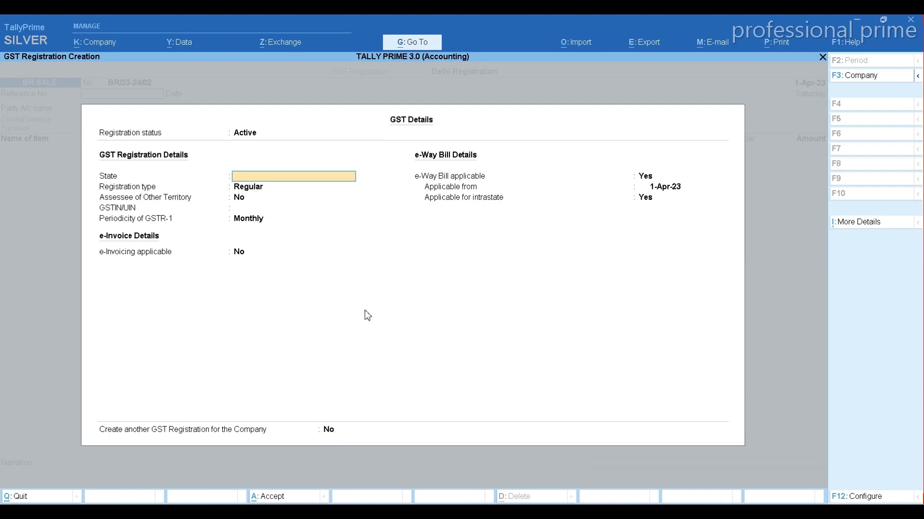
{"action": "key", "text": "Escape"}
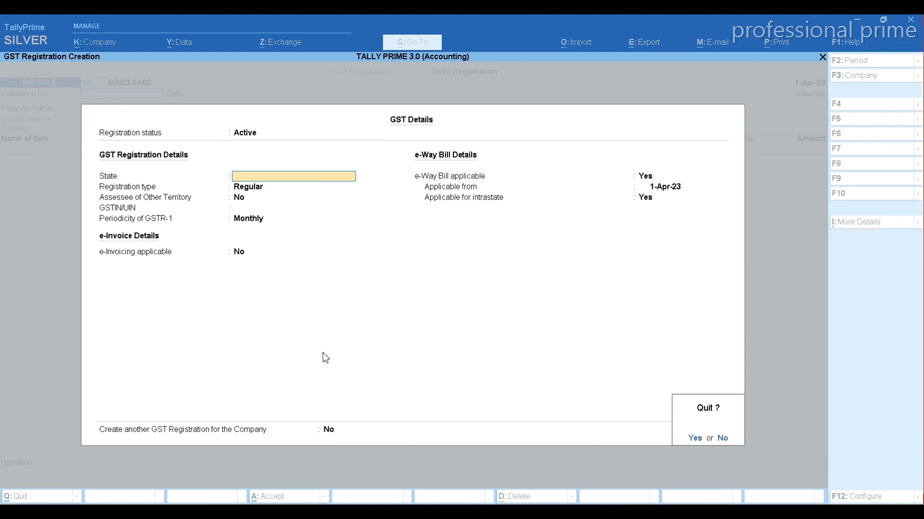
{"action": "key", "text": "y"}
Review the Bihar and Delhi entries in the GST registrations list, and quit the company features back to the voucher.
{"action": "key", "text": "Down"}
{"action": "key", "text": "Up"}
{"action": "key", "text": "Down"}
{"action": "key", "text": "Up"}
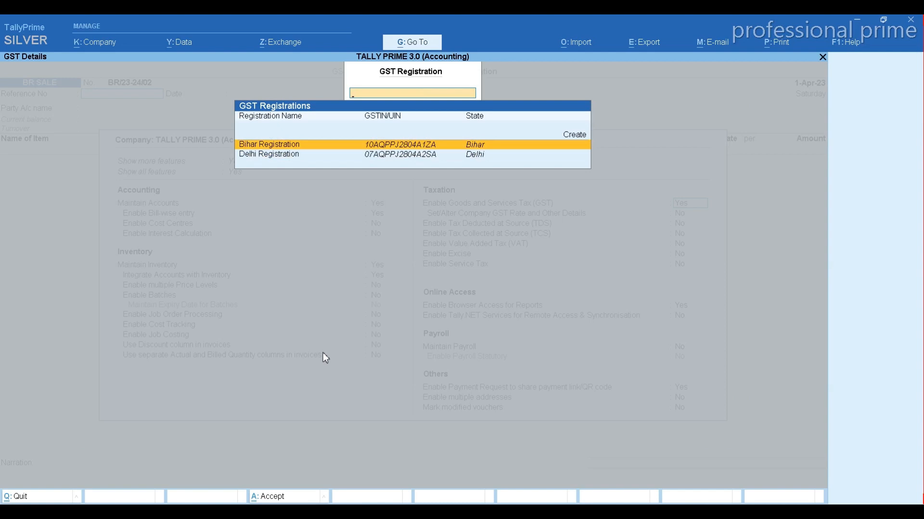
{"action": "key", "text": "Escape"}
{"action": "key", "text": "Escape"}
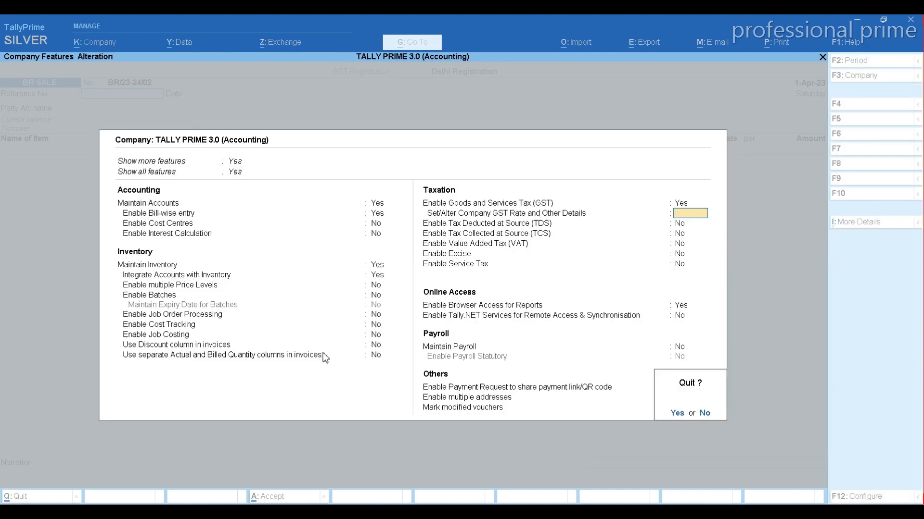
{"action": "key", "text": "y"}
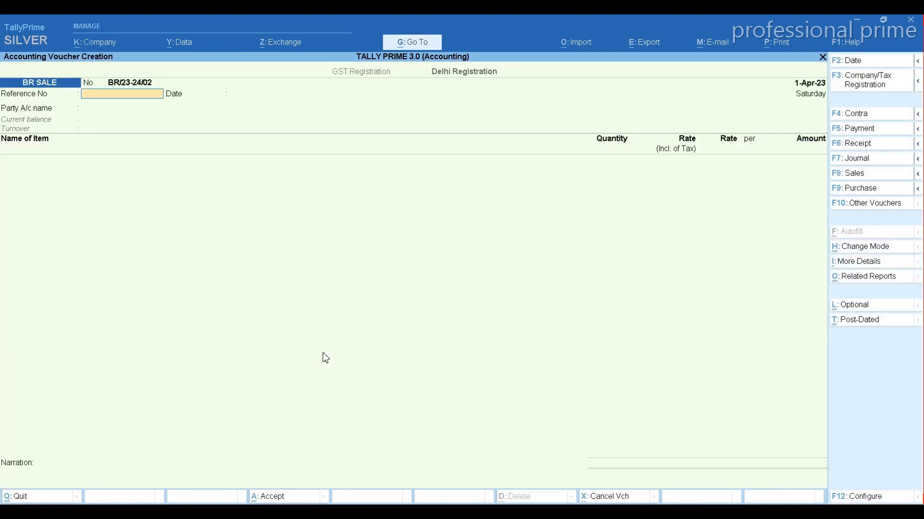
Switch the sales voucher's tax registration back to Bihar Registration.
{"action": "left_click", "coordinate": [871, 88]}
{"action": "key", "text": "Down"}
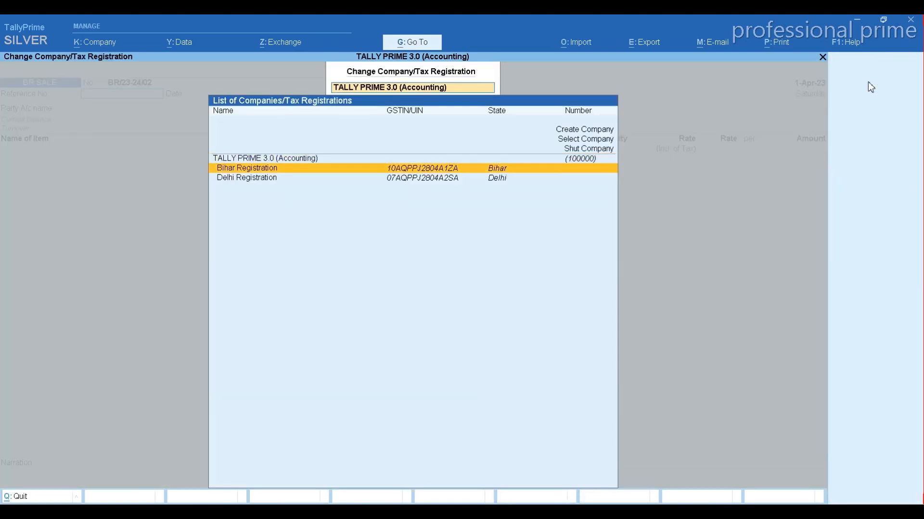
{"action": "key", "text": "Return"}
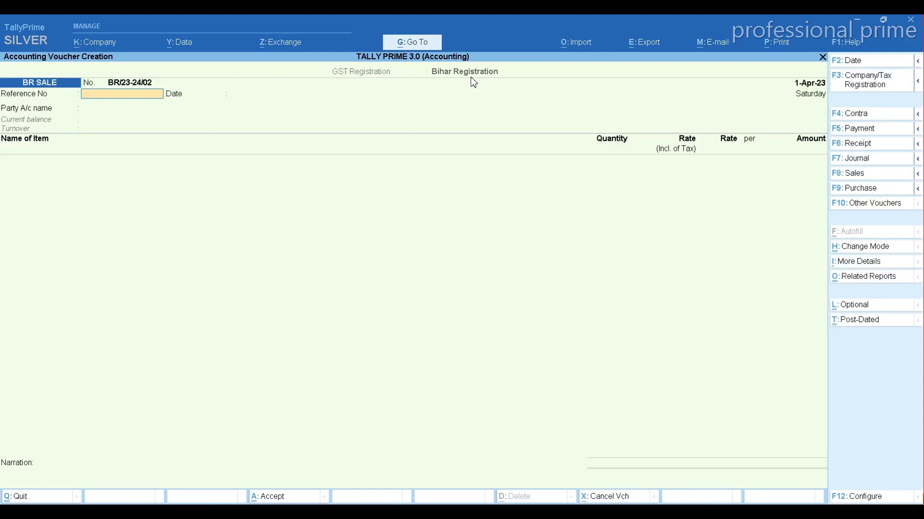
Switch the sales voucher's tax registration to Delhi Registration.
{"action": "left_click", "coordinate": [857, 88]}
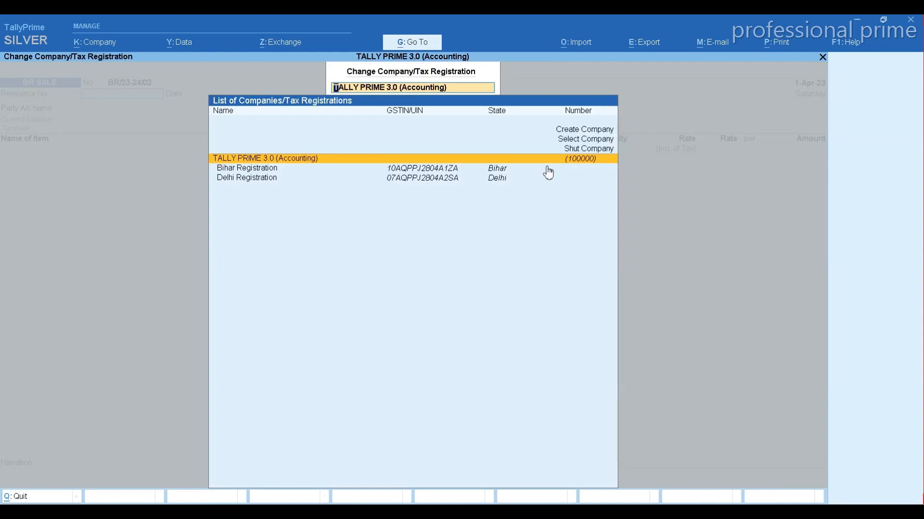
{"action": "key", "text": "Down"}
{"action": "key", "text": "Down"}
{"action": "key", "text": "Return"}
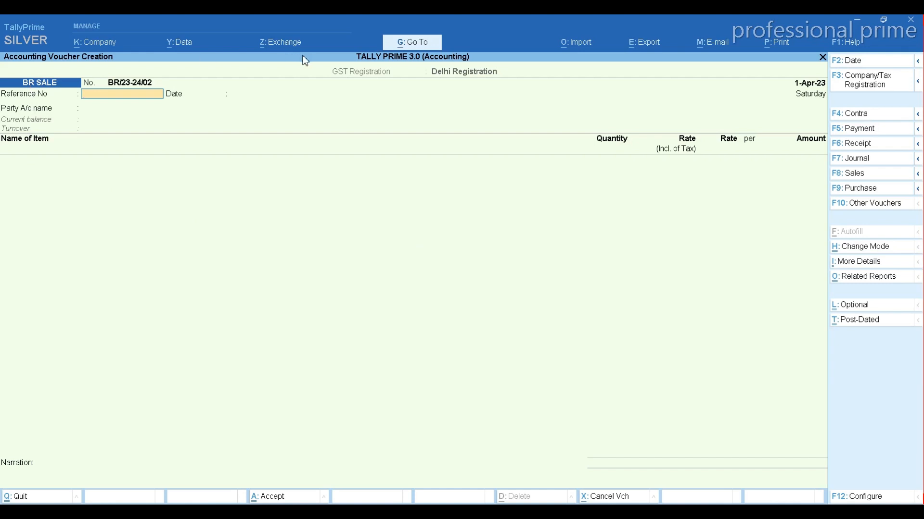
Open the BR SALE voucher type for alteration from the voucher type masters.
{"action": "left_click", "coordinate": [409, 45]}
{"action": "key", "text": "Up"}
{"action": "key", "text": "Up"}
{"action": "key", "text": "Up"}
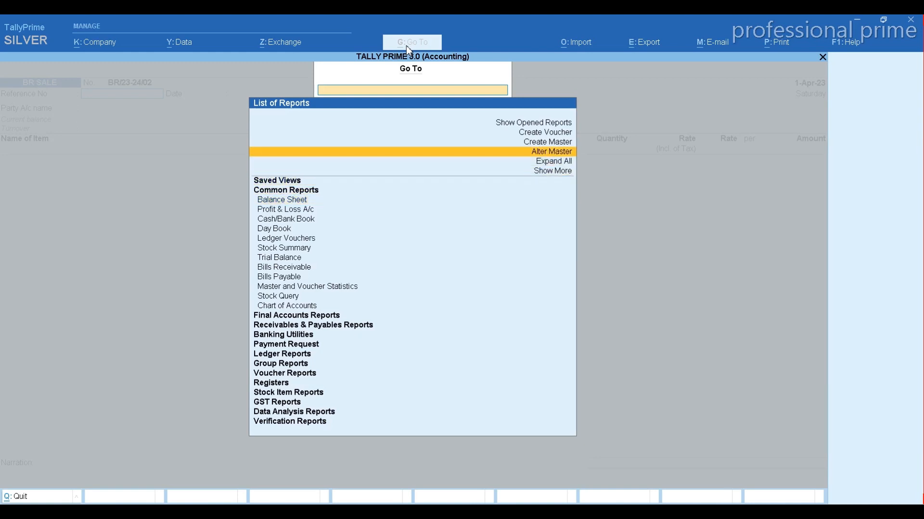
{"action": "key", "text": "Return"}
{"action": "key", "text": "Down"}
{"action": "key", "text": "Down"}
{"action": "key", "text": "Down"}
{"action": "key", "text": "Return"}
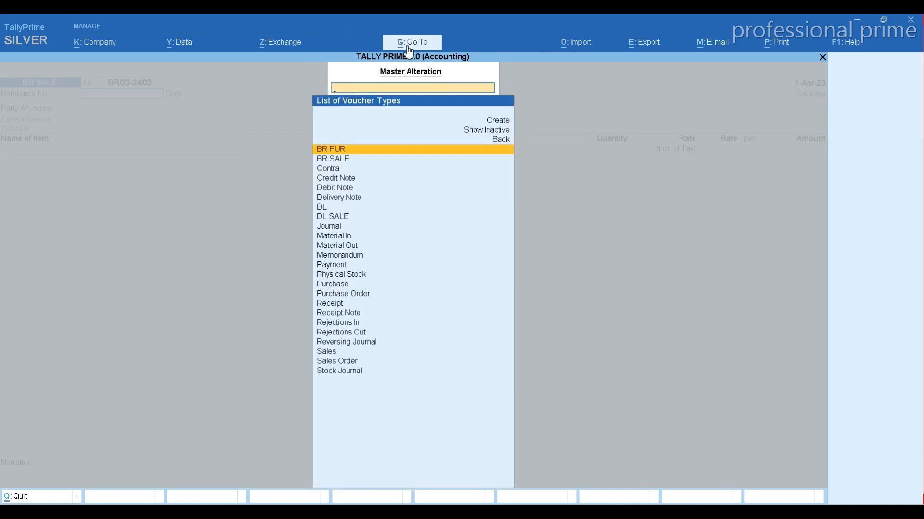
{"action": "key", "text": "Down"}
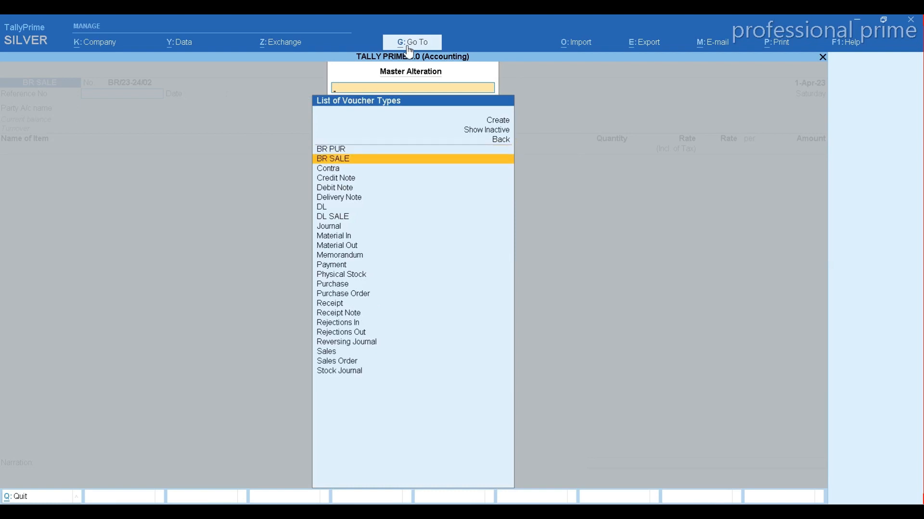
{"action": "key", "text": "Return"}
Enable multiple numbering series for the BR SALE voucher type and open its BR series details.
{"action": "key", "text": "Return"}
{"action": "key", "text": "Return"}
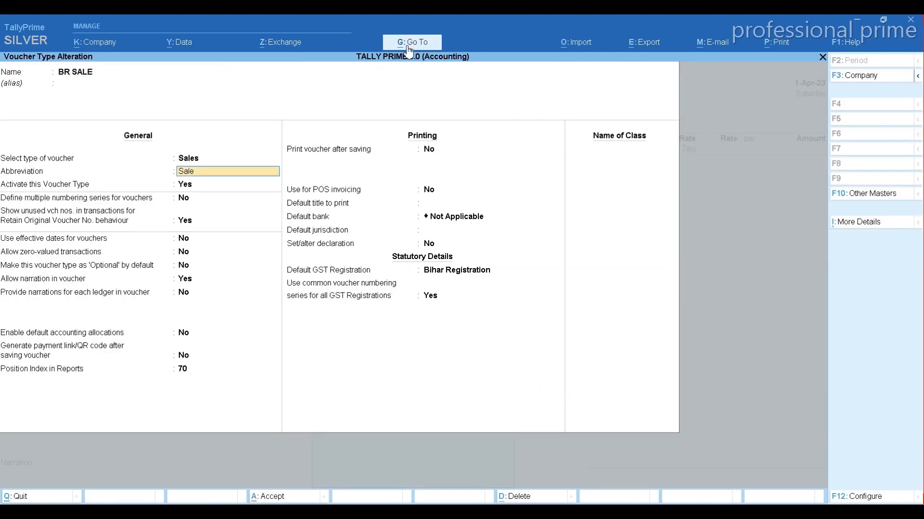
{"action": "key", "text": "Return"}
{"action": "key", "text": "Return"}
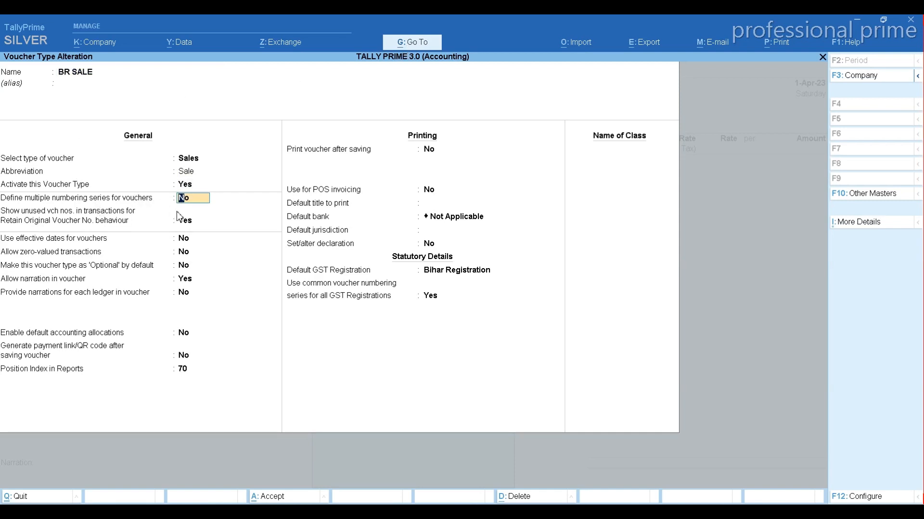
{"action": "key", "text": "y"}
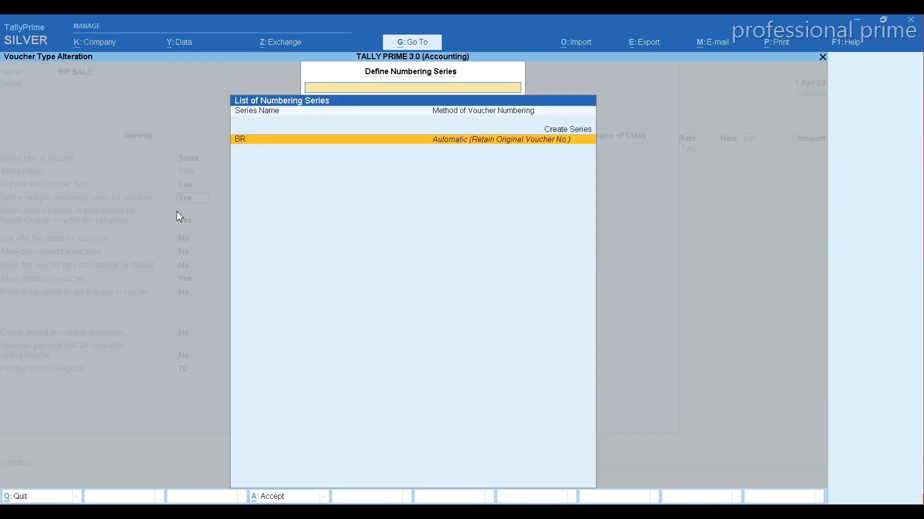
{"action": "left_click", "coordinate": [276, 140]}
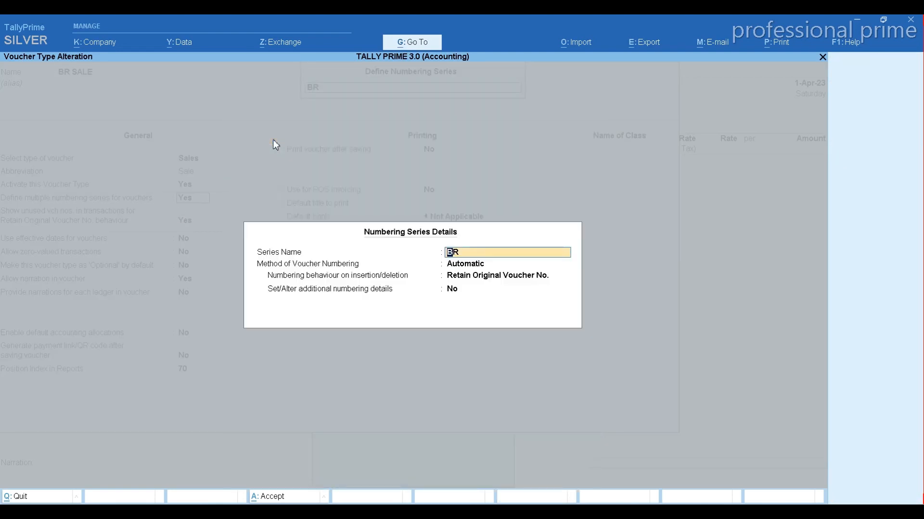
Keep the BR series on Automatic numbering with Retain Original Voucher No., and choose to set additional numbering details.
{"action": "key", "text": "Return"}
{"action": "key", "text": "Return"}
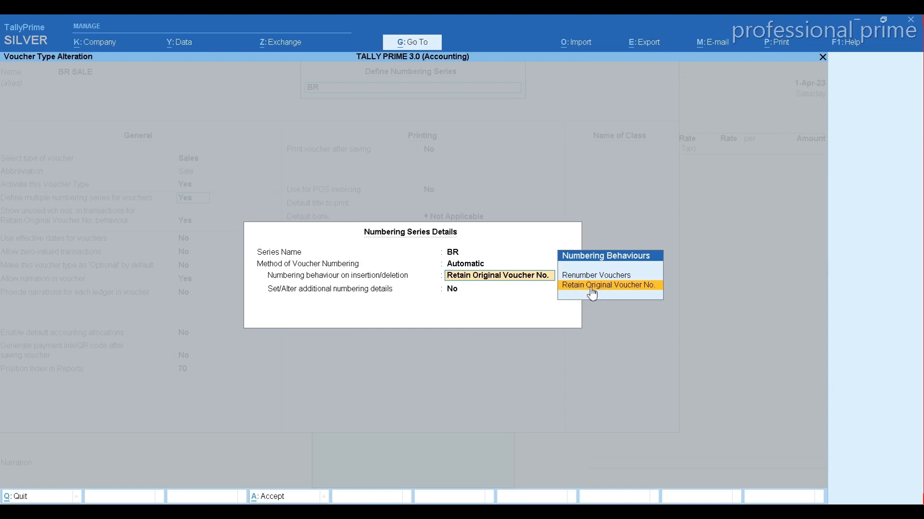
{"action": "left_click", "coordinate": [590, 287]}
{"action": "type", "text": "y"}
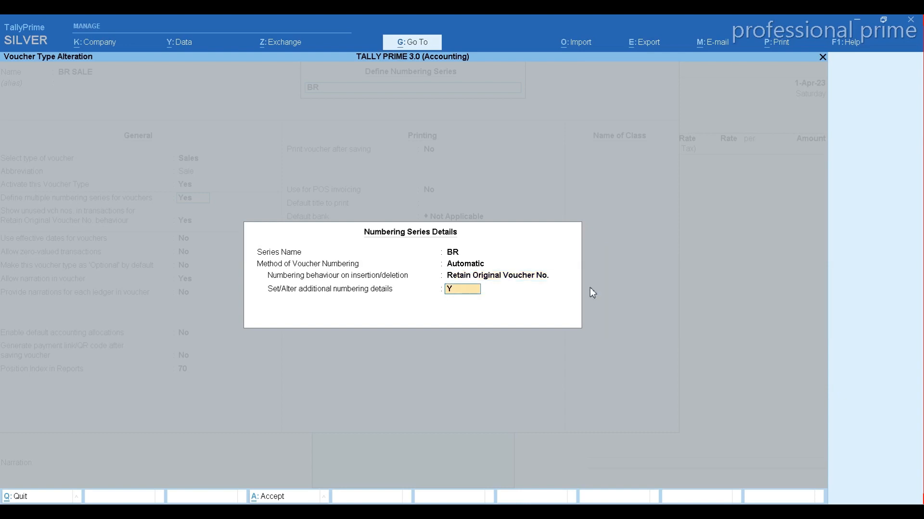
Review the BR series' starting number, width, restart periodicity and prefix without changes, and return to the voucher type.
{"action": "key", "text": "Return"}
{"action": "key", "text": "Return"}
{"action": "key", "text": "Return"}
{"action": "key", "text": "Return"}
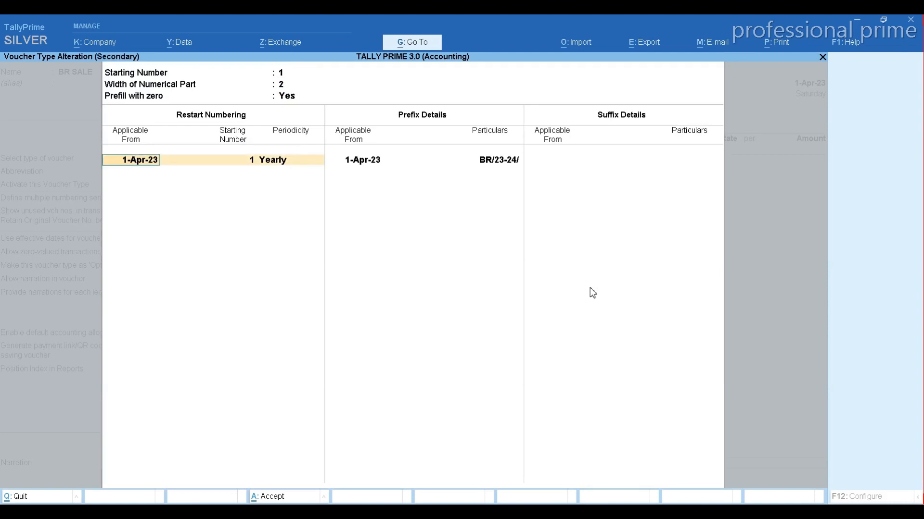
{"action": "key", "text": "Return"}
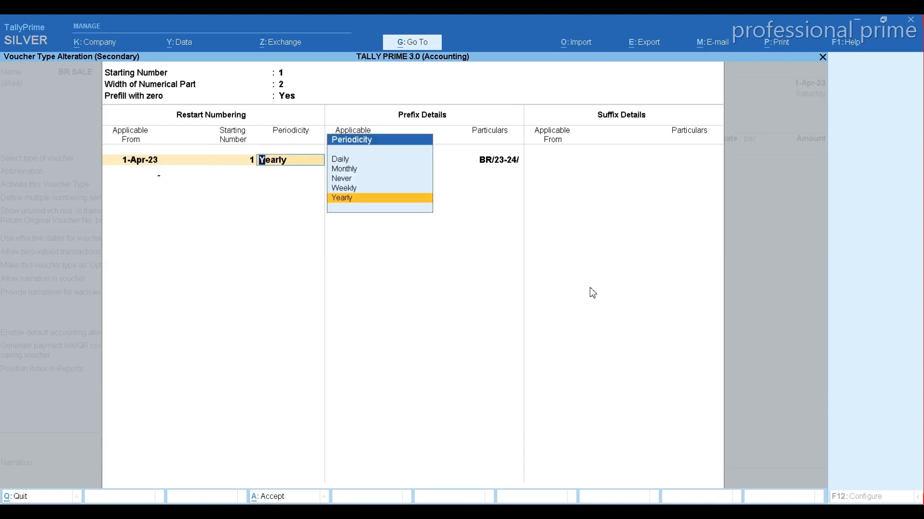
{"action": "key", "text": "Return"}
{"action": "key", "text": "Return"}
{"action": "key", "text": "Return"}
{"action": "key", "text": "Return"}
{"action": "key", "text": "Return"}
{"action": "key", "text": "Return"}
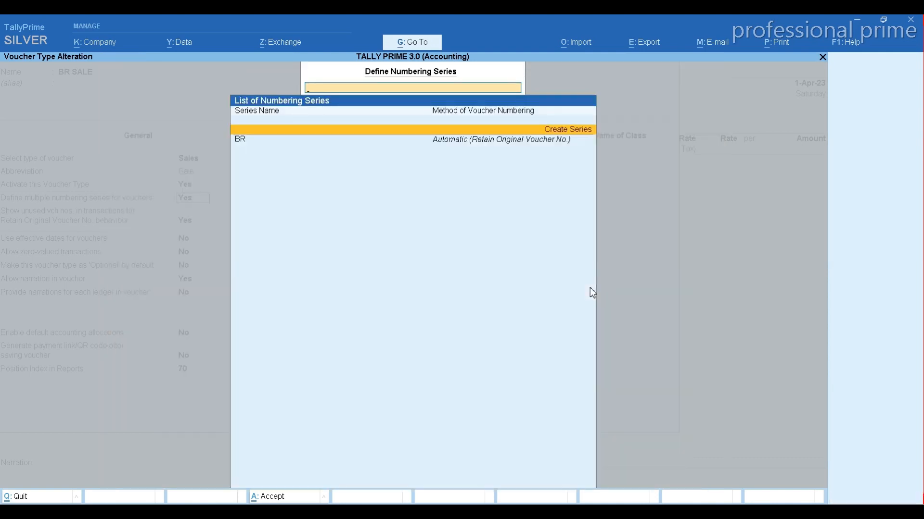
{"action": "key", "text": "Escape"}
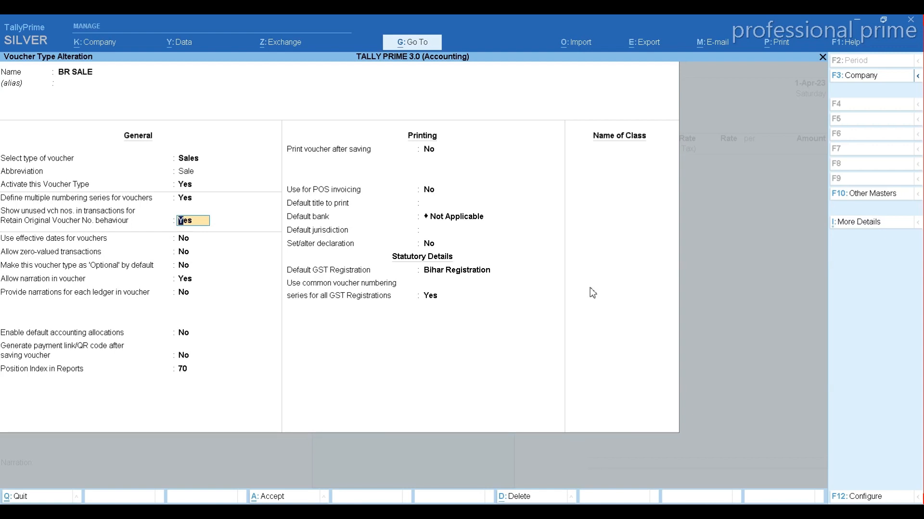
Save the BR SALE voucher type with Bihar Registration as default and common voucher numbering for all GST registrations.
{"action": "key", "text": "Return"}
{"action": "key", "text": "Return"}
{"action": "key", "text": "Return"}
{"action": "key", "text": "Return"}
{"action": "key", "text": "Return"}
{"action": "key", "text": "Return"}
{"action": "key", "text": "Return"}
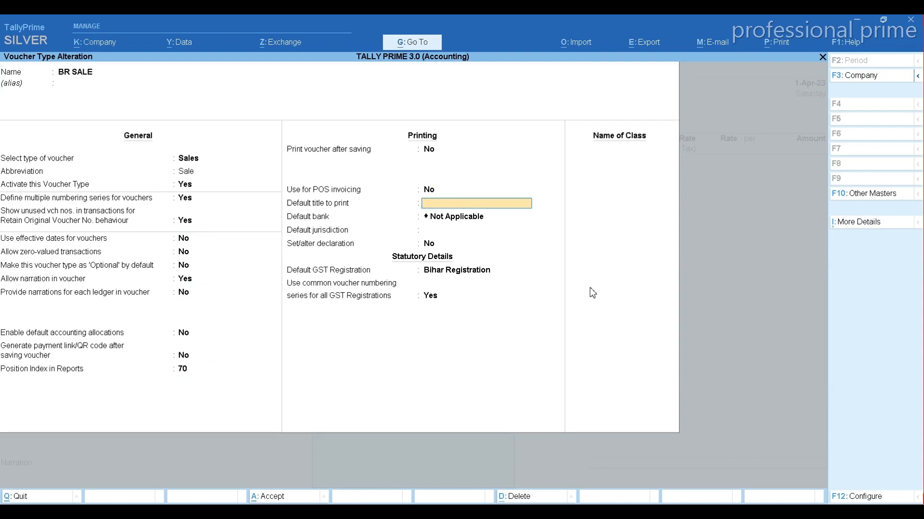
{"action": "key", "text": "Return"}
{"action": "key", "text": "Return"}
{"action": "key", "text": "Return"}
{"action": "key", "text": "Return"}
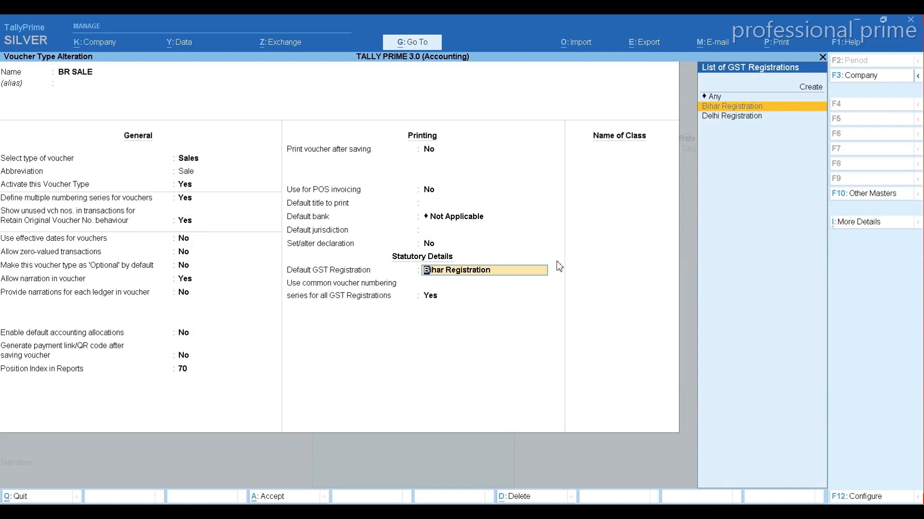
{"action": "key", "text": "Return"}
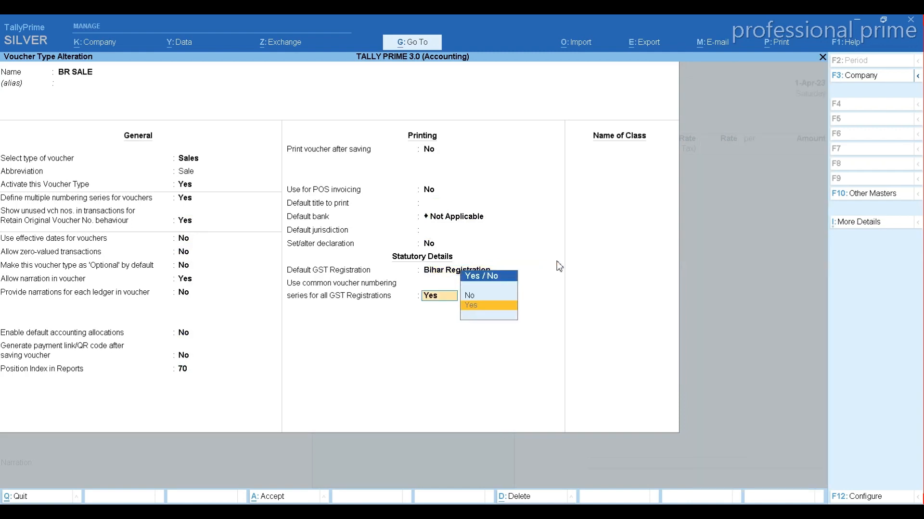
{"action": "key", "text": "Return"}
{"action": "key", "text": "Return"}
{"action": "key", "text": "Return"}
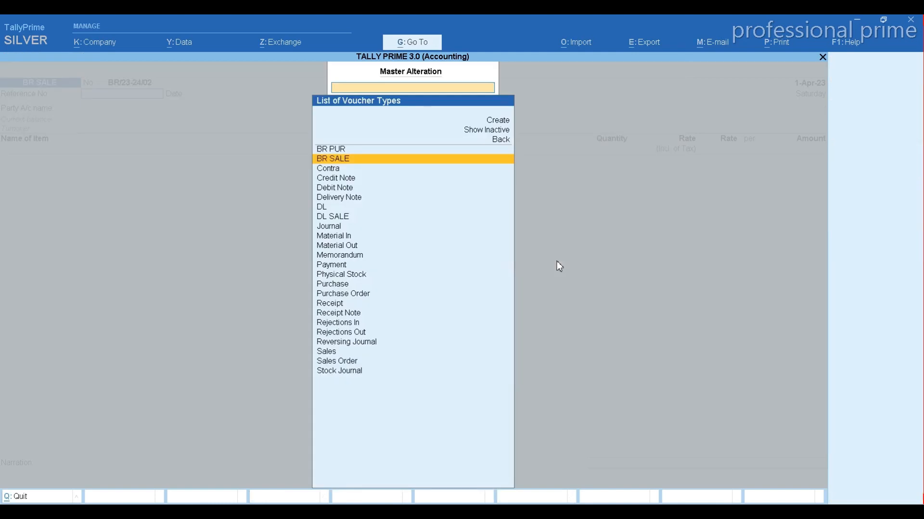
Open the DL SALE voucher type, enable multiple numbering series and open its DL/ series details.
{"action": "type", "text": "DL"}
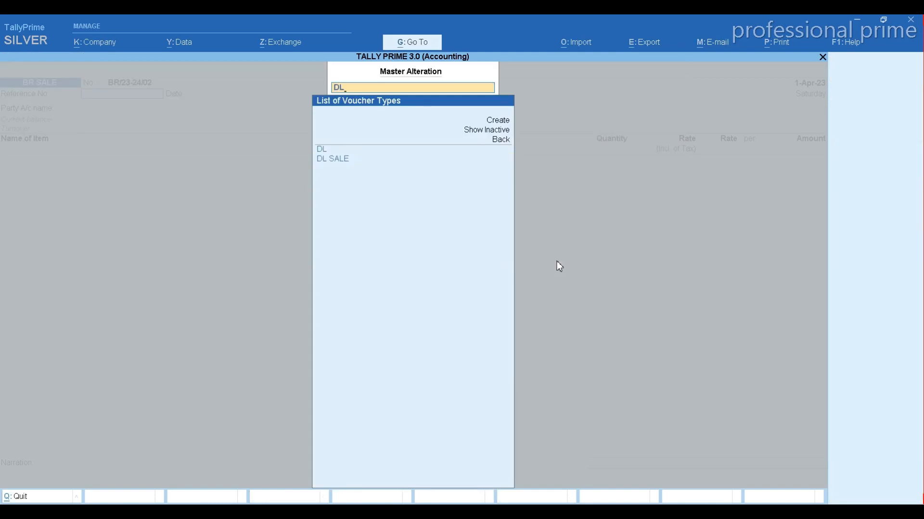
{"action": "key", "text": "Down"}
{"action": "key", "text": "Return"}
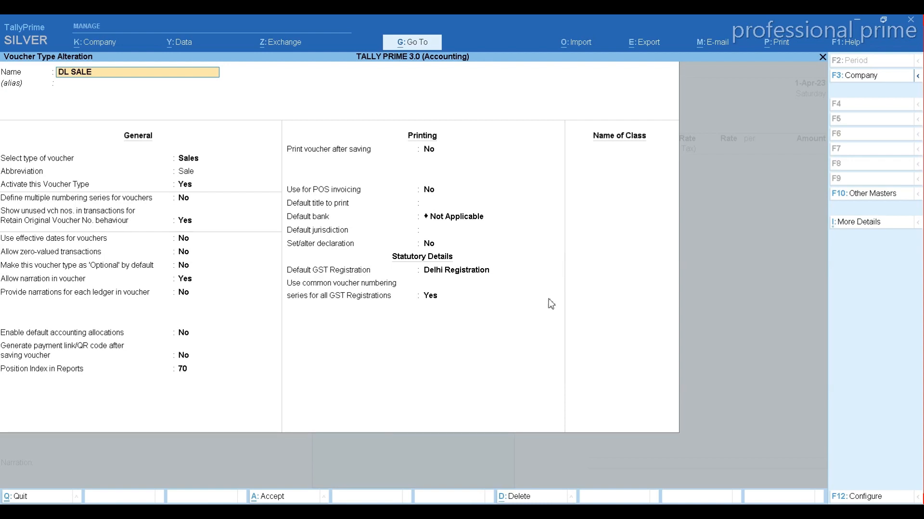
{"action": "key", "text": "Return"}
{"action": "key", "text": "Return"}
{"action": "key", "text": "Return"}
{"action": "key", "text": "Return"}
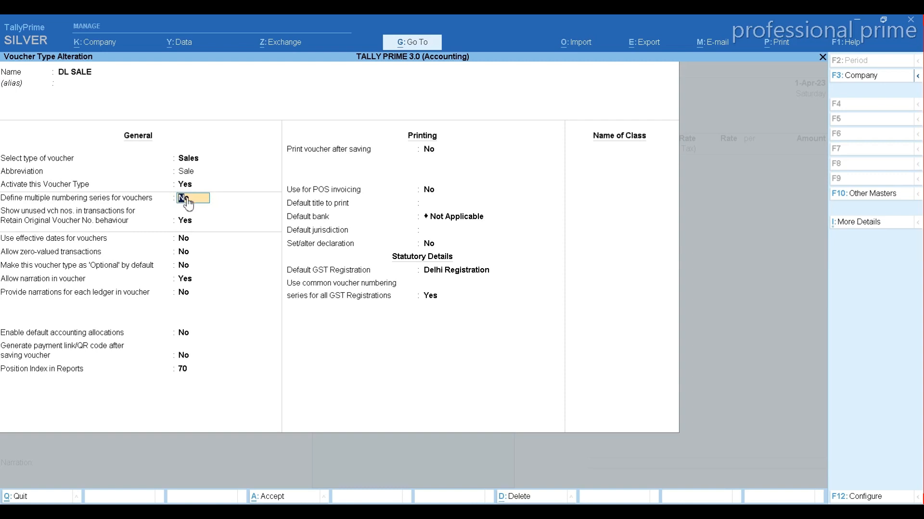
{"action": "key", "text": "y"}
{"action": "key", "text": "Return"}
{"action": "key", "text": "Return"}
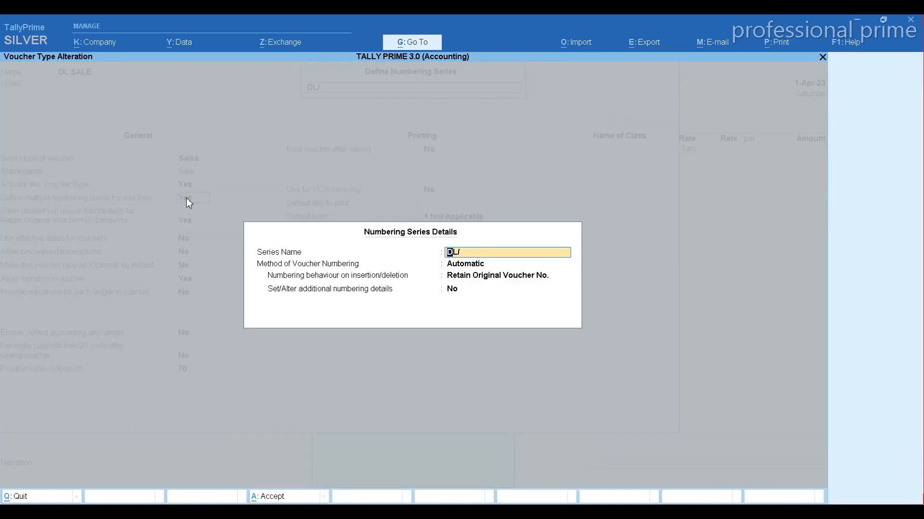
Keep the DL/ series on Automatic numbering, review its additional numbering details and accept them unchanged.
{"action": "key", "text": "Return"}
{"action": "key", "text": "Return"}
{"action": "key", "text": "Return"}
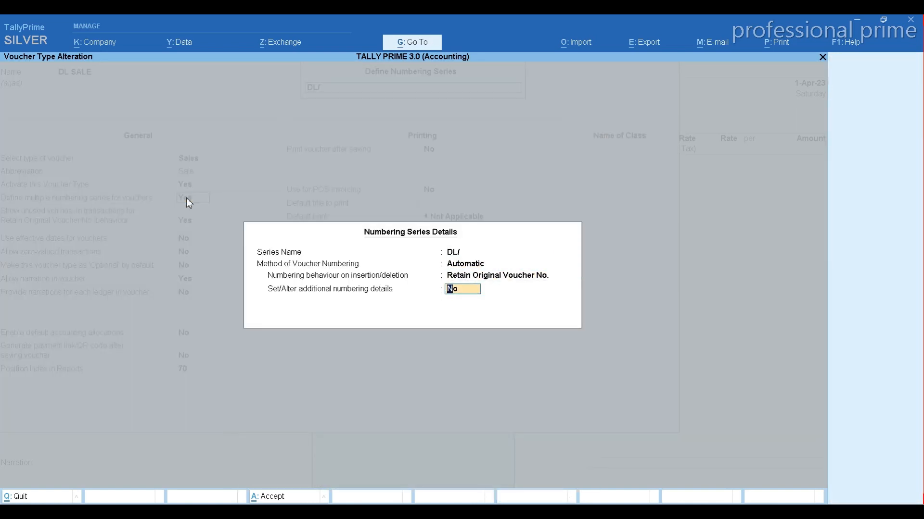
{"action": "key", "text": "y"}
{"action": "key", "text": "Return"}
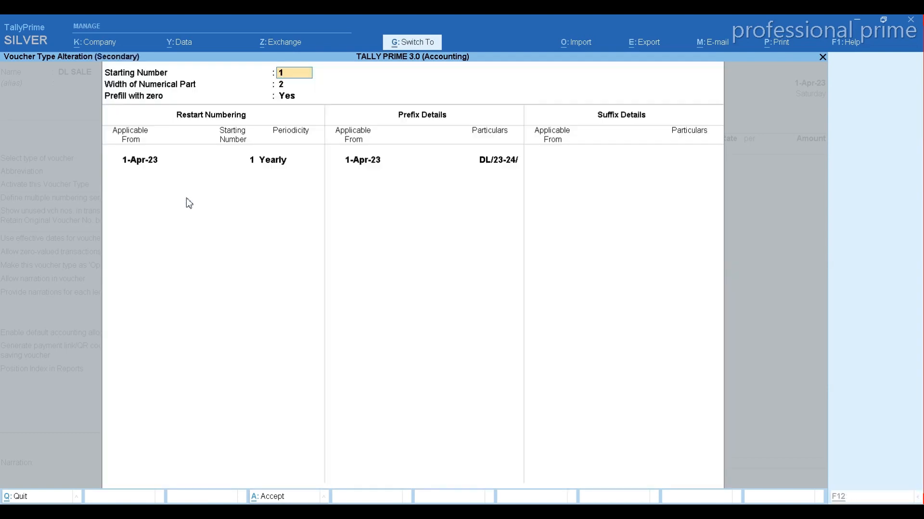
{"action": "key", "text": "ctrl+a"}
Save the DL SALE voucher type with Delhi Registration as default and common voucher numbering for all GST registrations.
{"action": "key", "text": "Return"}
{"action": "key", "text": "Return"}
{"action": "key", "text": "Return"}
{"action": "key", "text": "Return"}
{"action": "key", "text": "Return"}
{"action": "key", "text": "Return"}
{"action": "key", "text": "Return"}
{"action": "key", "text": "Return"}
{"action": "key", "text": "Return"}
{"action": "key", "text": "Return"}
{"action": "key", "text": "Return"}
{"action": "key", "text": "Return"}
{"action": "key", "text": "Return"}
{"action": "key", "text": "Return"}
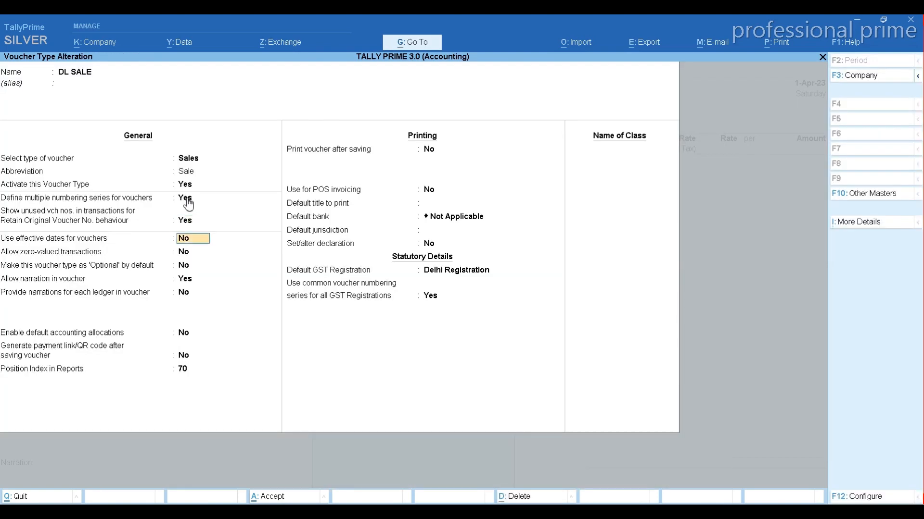
{"action": "key", "text": "Return"}
{"action": "key", "text": "Return"}
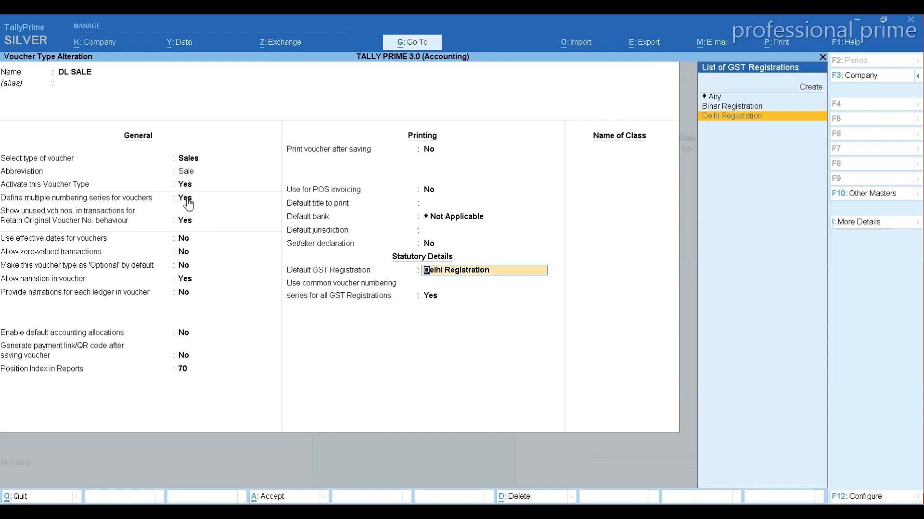
{"action": "key", "text": "Return"}
{"action": "key", "text": "Return"}
{"action": "key", "text": "Return"}
{"action": "key", "text": "y"}
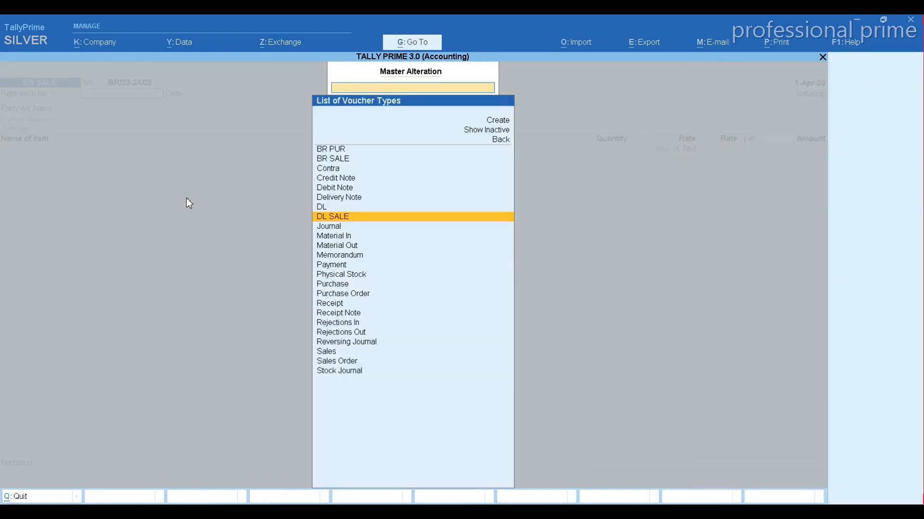
Open the DL purchase voucher type for alteration and rename it DL PUR.
{"action": "key", "text": "Up"}
{"action": "key", "text": "Up"}
{"action": "key", "text": "Up"}
{"action": "key", "text": "Up"}
{"action": "key", "text": "Up"}
{"action": "key", "text": "Up"}
{"action": "key", "text": "Up"}
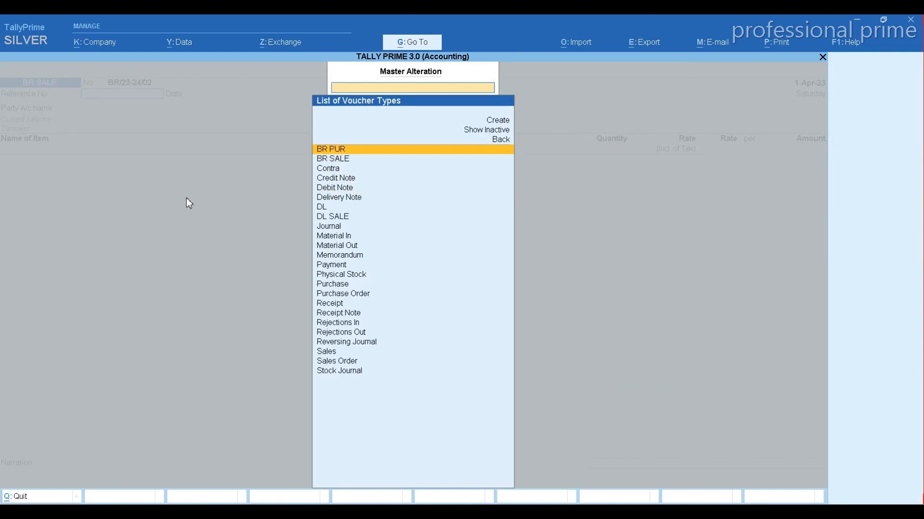
{"action": "key", "text": "Down"}
{"action": "key", "text": "Down"}
{"action": "key", "text": "Down"}
{"action": "key", "text": "Down"}
{"action": "key", "text": "Down"}
{"action": "key", "text": "Down"}
{"action": "key", "text": "Return"}
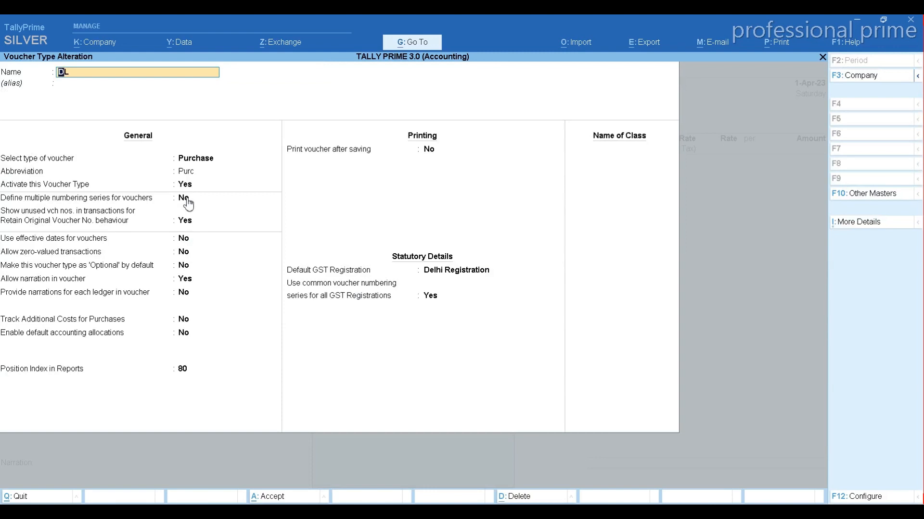
{"action": "type", "text": "PUR"}
{"action": "key", "text": "Return"}
{"action": "key", "text": "Return"}
{"action": "key", "text": "Return"}
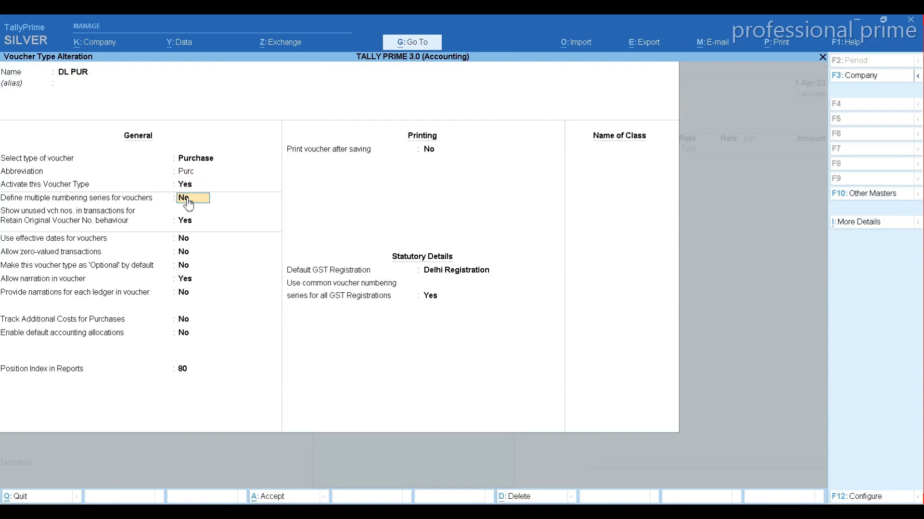
Enable multiple numbering series for DL PUR, and set its DL series to Manual numbering with duplicate voucher numbers prevented.
{"action": "key", "text": "y"}
{"action": "key", "text": "Return"}
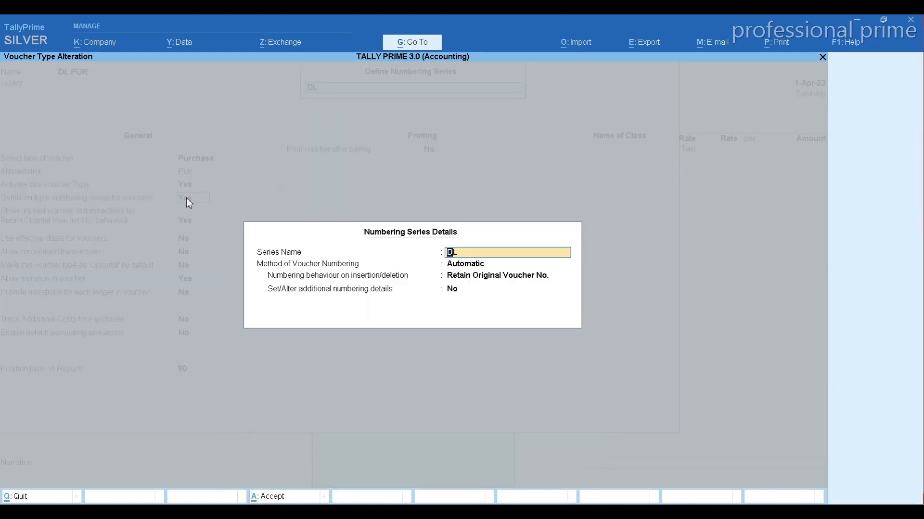
{"action": "key", "text": "Return"}
{"action": "key", "text": "Down"}
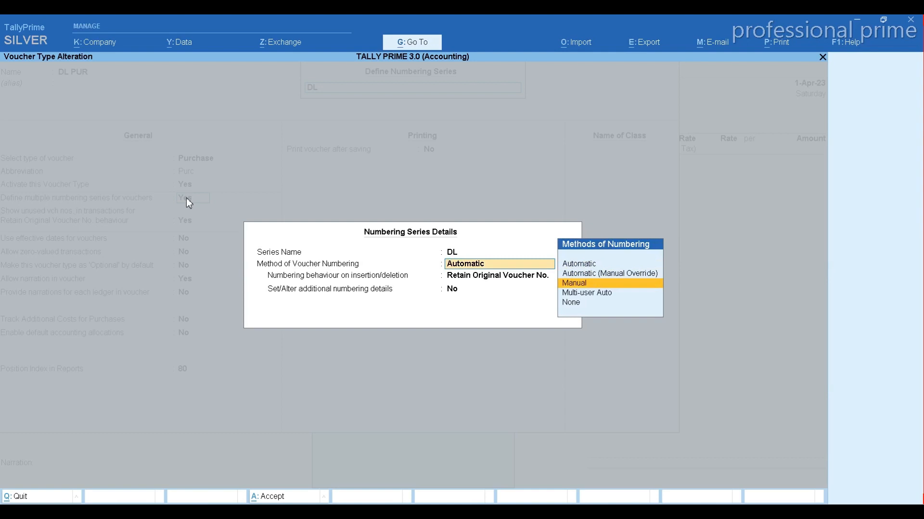
{"action": "key", "text": "Return"}
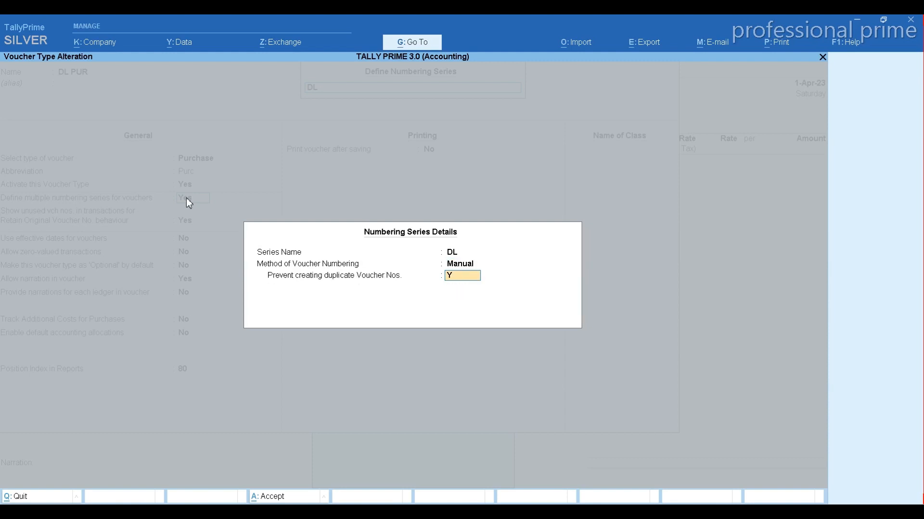
{"action": "key", "text": "Return"}
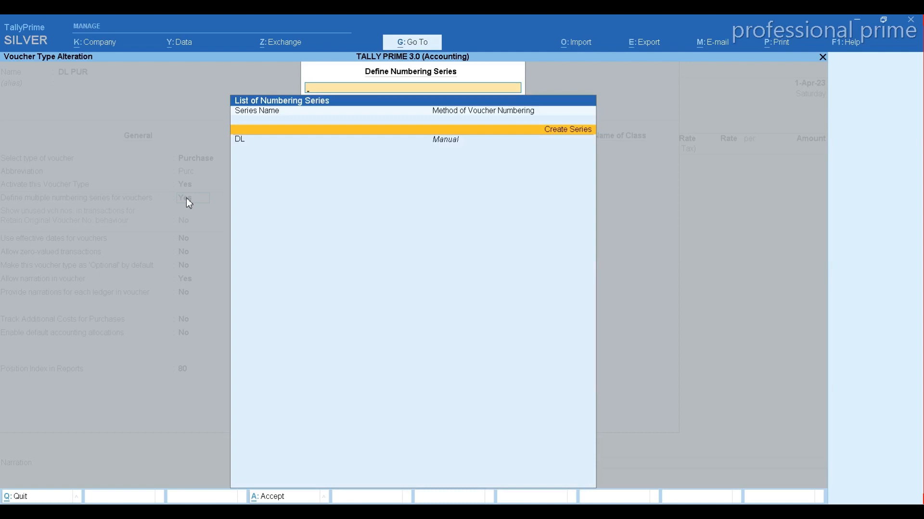
Save the DL PUR voucher type with its numbering series and open the BR PUR voucher type for alteration.
{"action": "key", "text": "Return"}
{"action": "key", "text": "ctrl+a"}
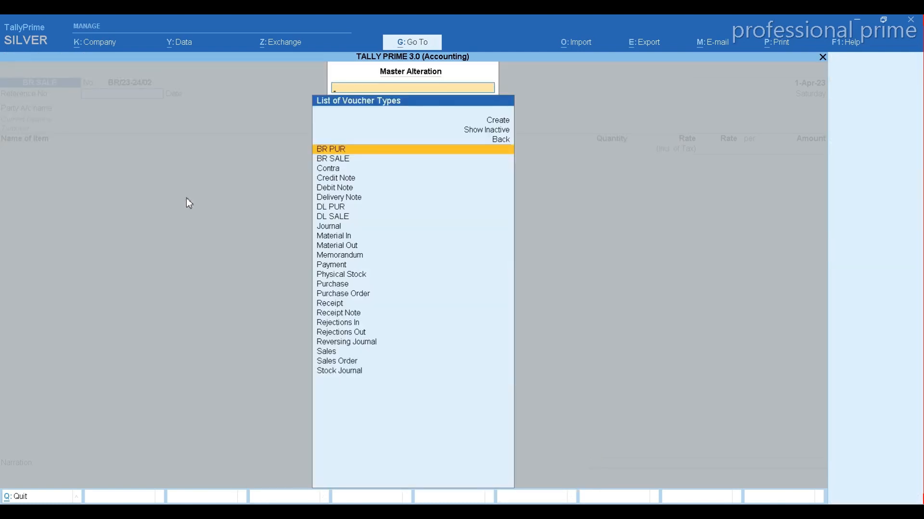
{"action": "key", "text": "Return"}
{"action": "key", "text": "Return"}
{"action": "key", "text": "Return"}
{"action": "key", "text": "Return"}
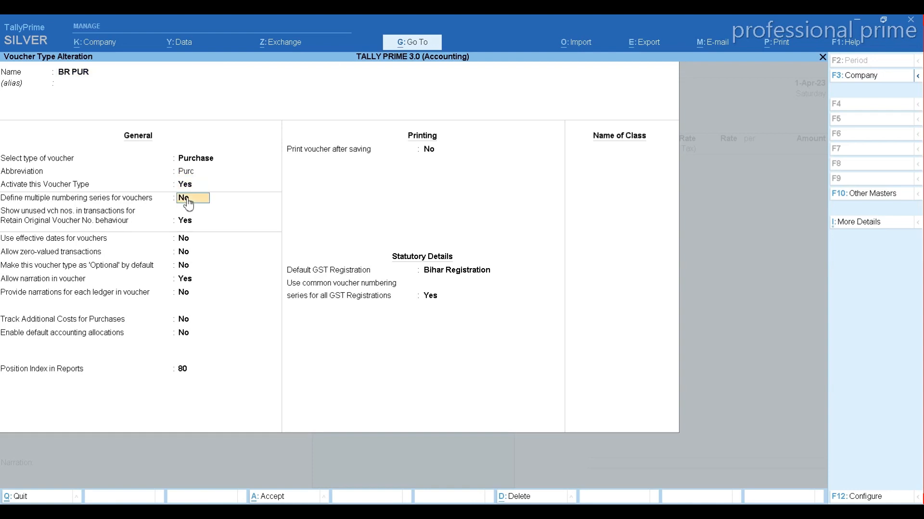
Enable multiple numbering series for BR PUR, and set its BR series to Manual numbering with duplicate voucher numbers prevented.
{"action": "key", "text": "y"}
{"action": "key", "text": "Return"}
{"action": "key", "text": "Return"}
{"action": "key", "text": "Return"}
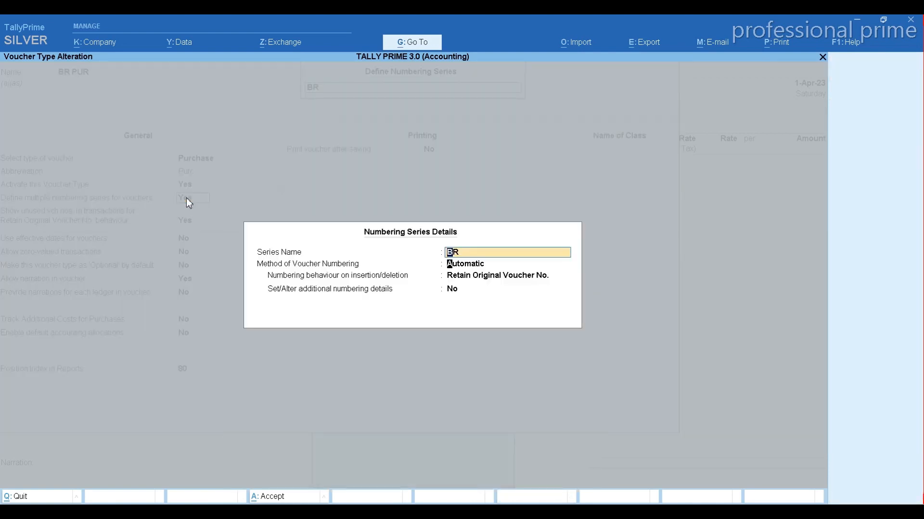
{"action": "key", "text": "Down"}
{"action": "key", "text": "Down"}
{"action": "key", "text": "Return"}
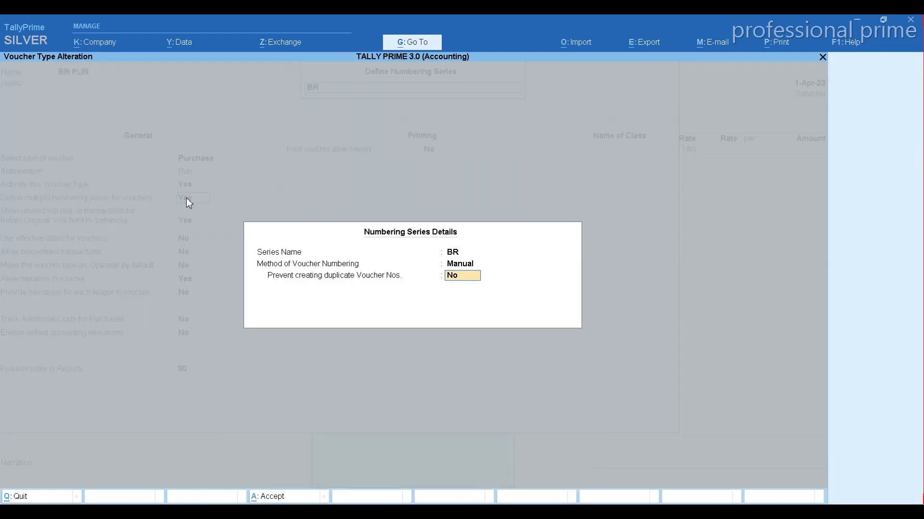
{"action": "key", "text": "Return"}
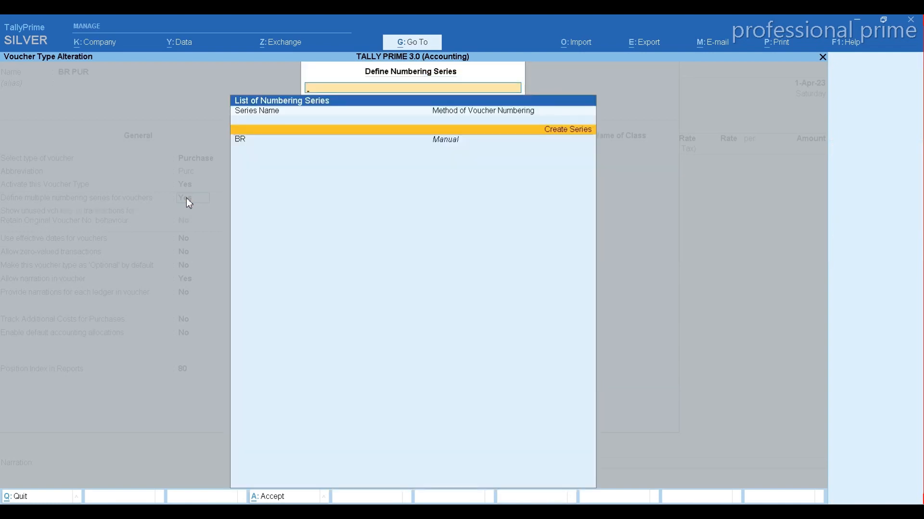
Reopen the BR numbering series of BR PUR and review its numbering method and duplicate prevention setting.
{"action": "key", "text": "Down"}
{"action": "key", "text": "Return"}
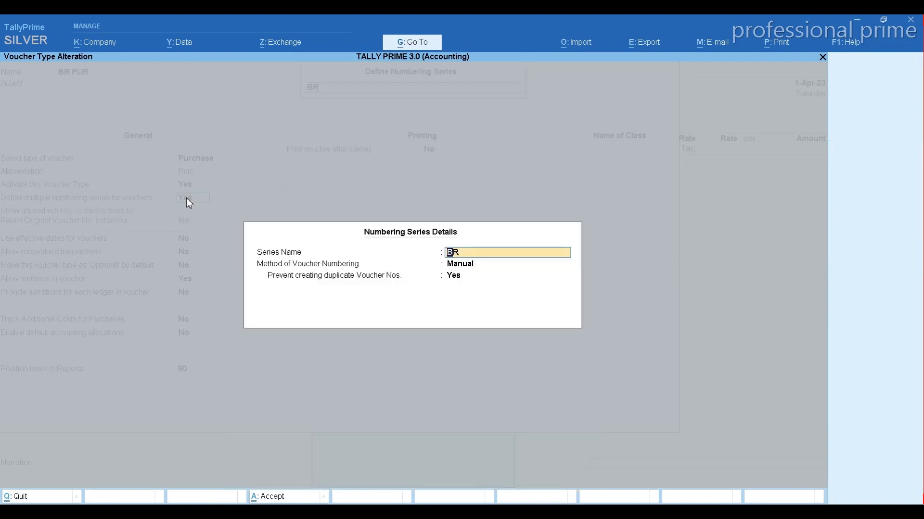
{"action": "key", "text": "Return"}
{"action": "key", "text": "Return"}
{"action": "key", "text": "Return"}
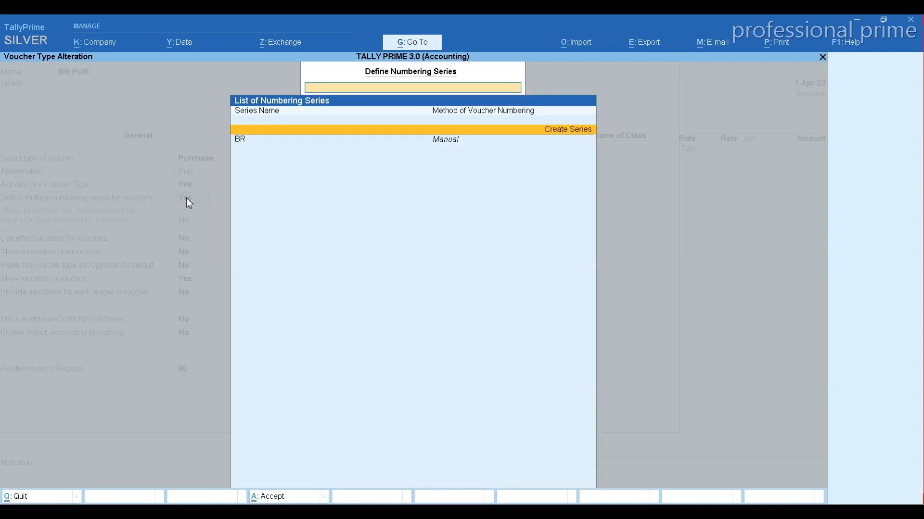
Save the BR PUR voucher type with Bihar Registration as default and common voucher numbering for all GST registrations.
{"action": "key", "text": "Escape"}
{"action": "key", "text": "Return"}
{"action": "key", "text": "Return"}
{"action": "key", "text": "Return"}
{"action": "key", "text": "Return"}
{"action": "key", "text": "Return"}
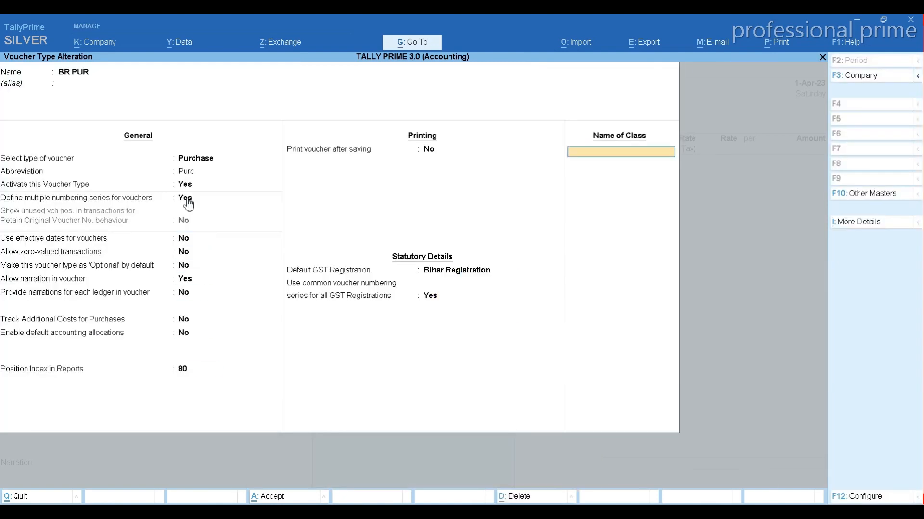
{"action": "key", "text": "Return"}
{"action": "key", "text": "Return"}
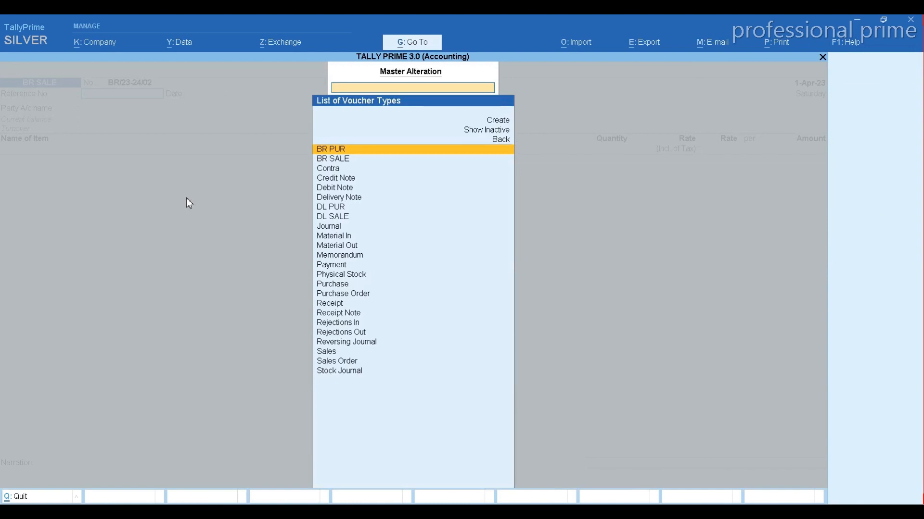
Leave the master alteration and return to the open BR SALE voucher without quitting it.
{"action": "key", "text": "Escape"}
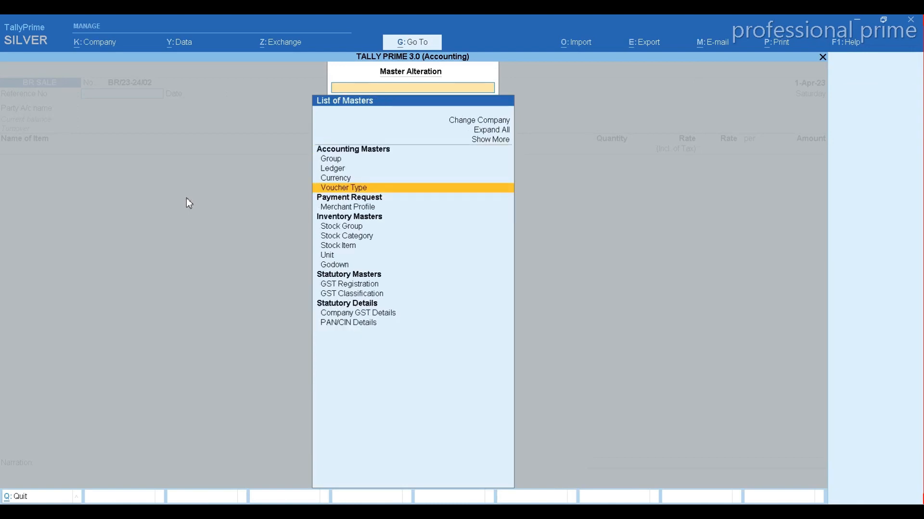
{"action": "key", "text": "Escape"}
{"action": "key", "text": "Escape"}
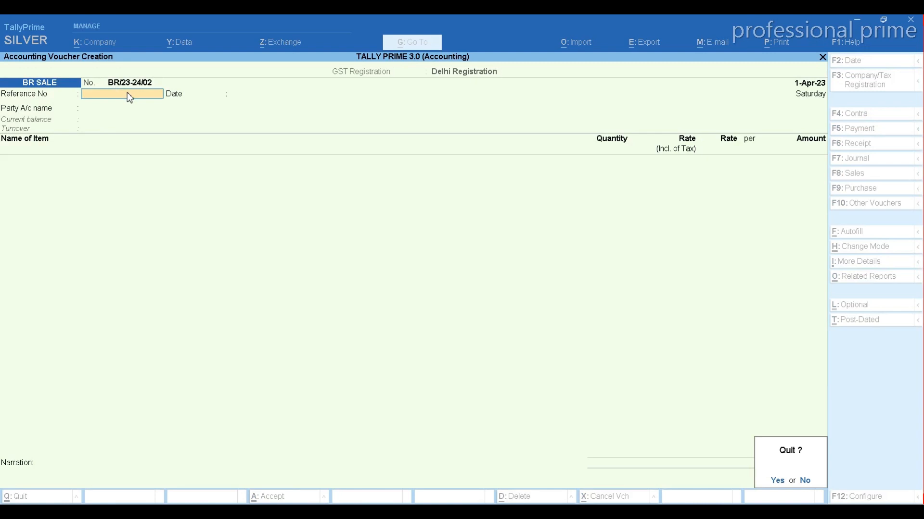
{"action": "type", "text": "n"}
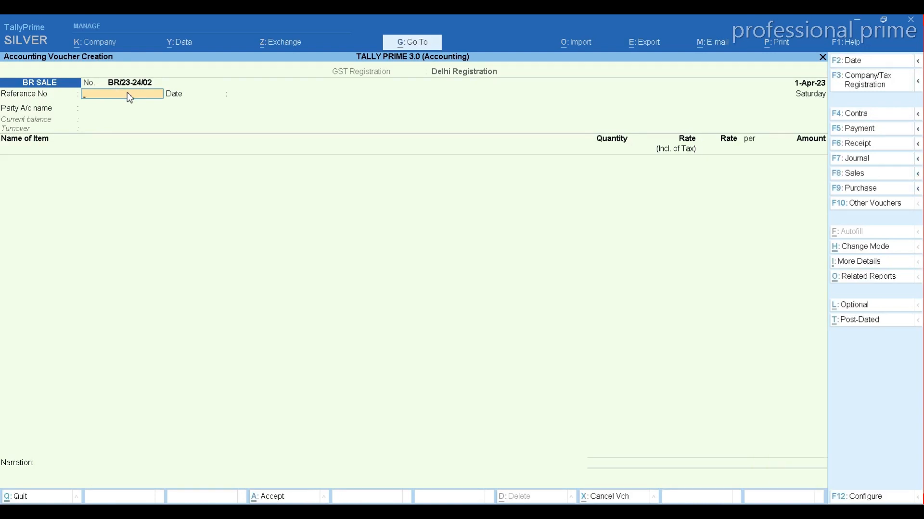
Switch to a purchase voucher of type BR PUR and select Bihar Registration as its tax registration.
{"action": "type", "text": "BR/"}
{"action": "left_click", "coordinate": [856, 192]}
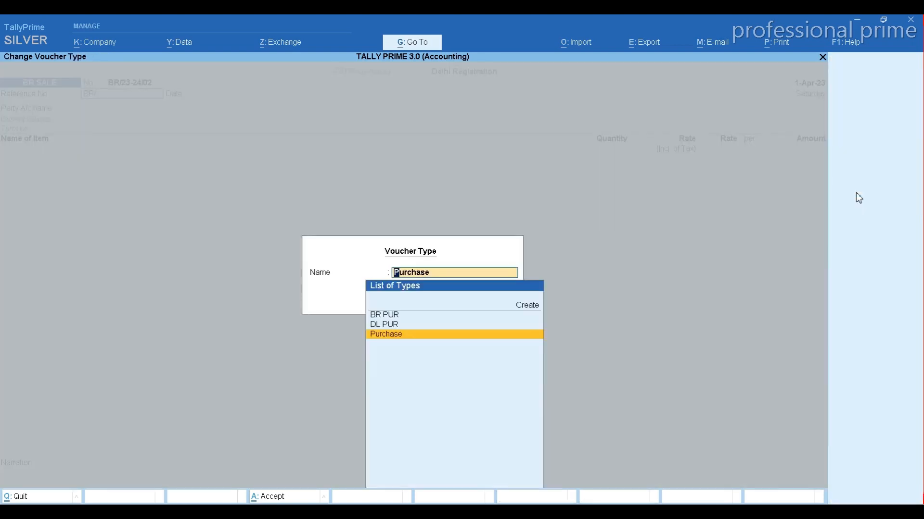
{"action": "key", "text": "Up"}
{"action": "key", "text": "Up"}
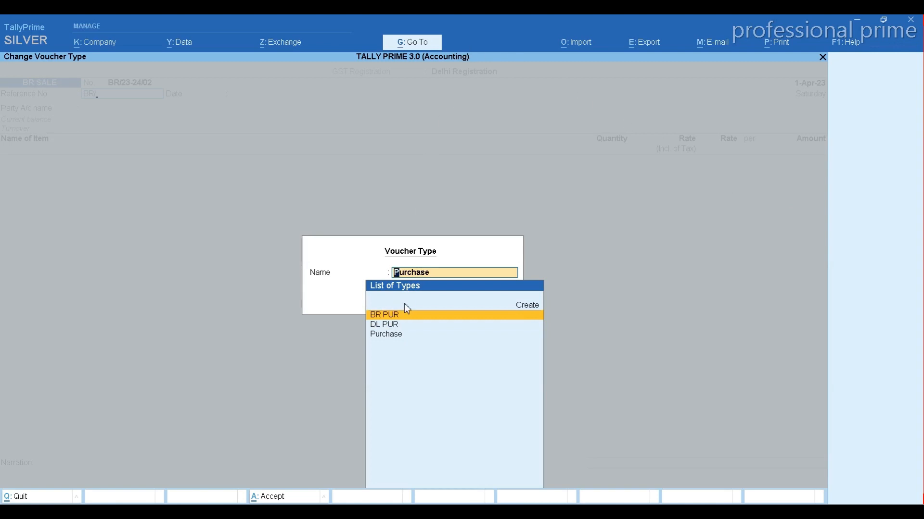
{"action": "key", "text": "Return"}
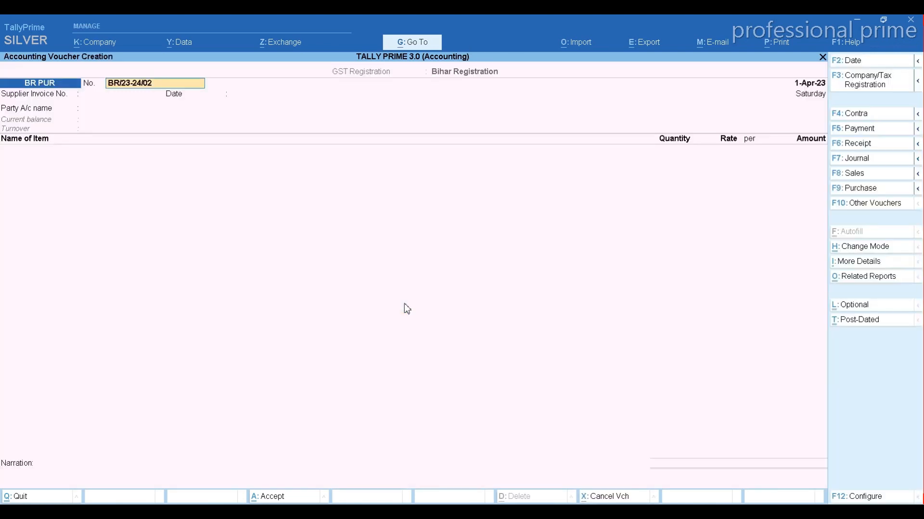
{"action": "left_click", "coordinate": [887, 78]}
{"action": "key", "text": "Down"}
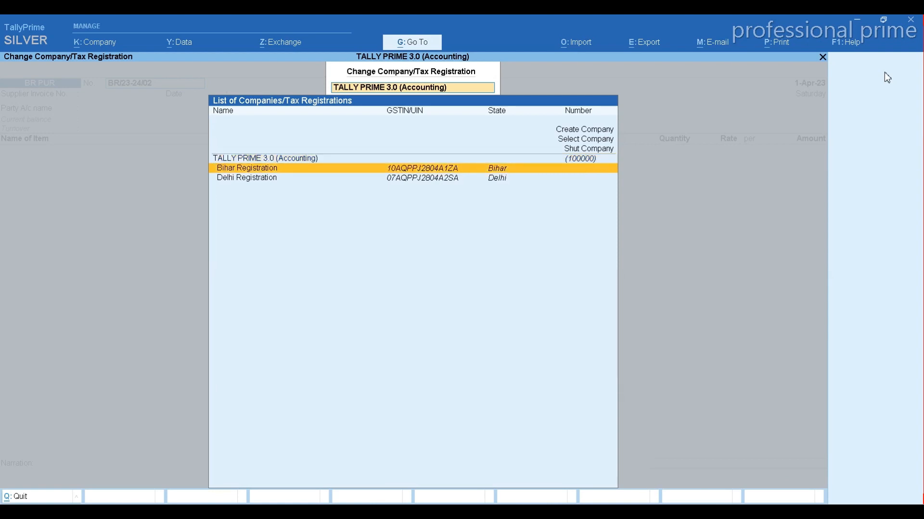
{"action": "key", "text": "Return"}
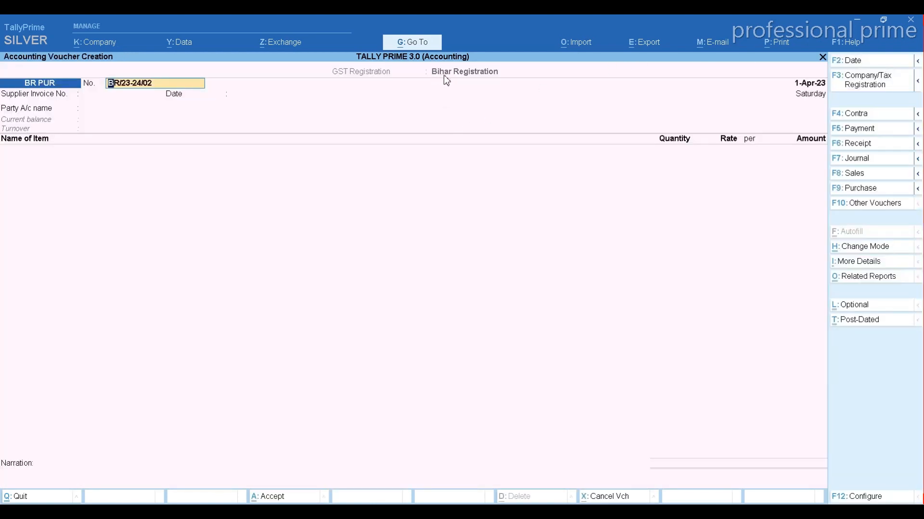
Switch the voucher type to DL PUR to check its GST registration, and return to BR PUR.
{"action": "left_click", "coordinate": [859, 190]}
{"action": "key", "text": "Down"}
{"action": "key", "text": "Return"}
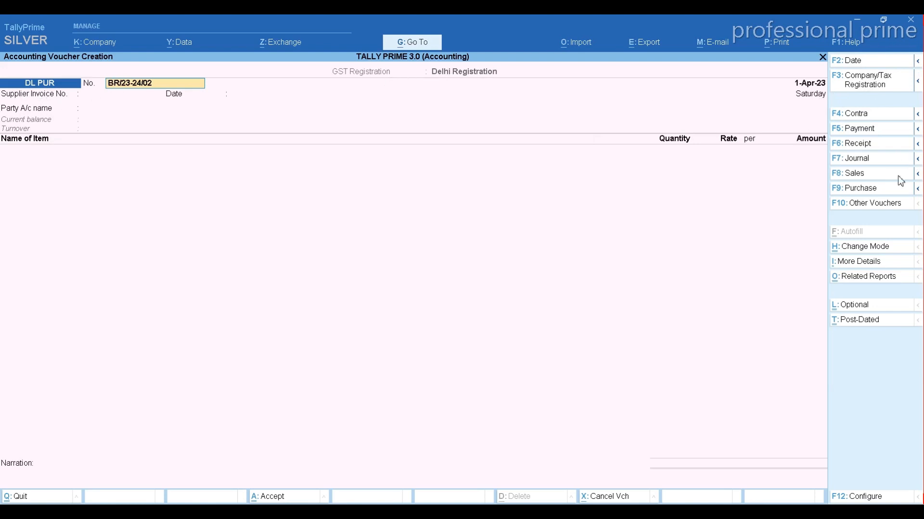
{"action": "left_click", "coordinate": [854, 189]}
{"action": "key", "text": "Up"}
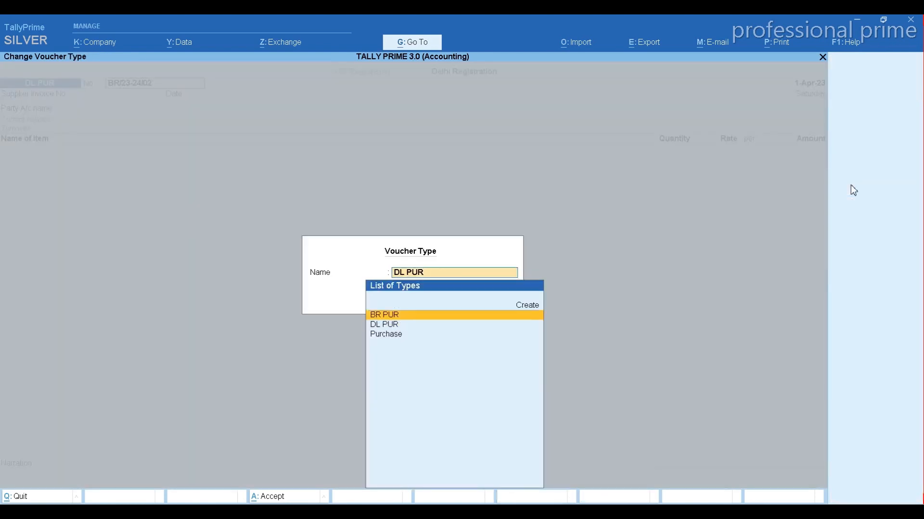
{"action": "key", "text": "Return"}
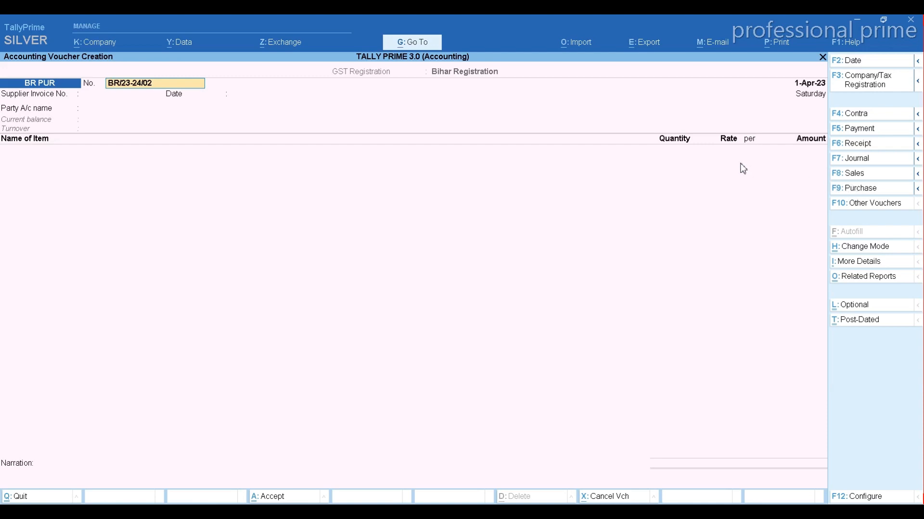
Set both the voucher number and the supplier invoice number of the BR PUR voucher to 123.
{"action": "key", "text": "Return"}
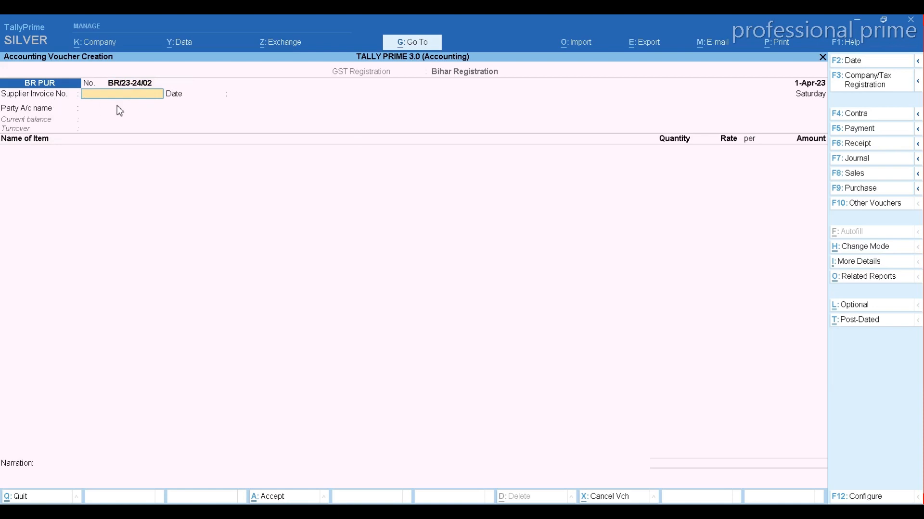
{"action": "key", "text": "Return"}
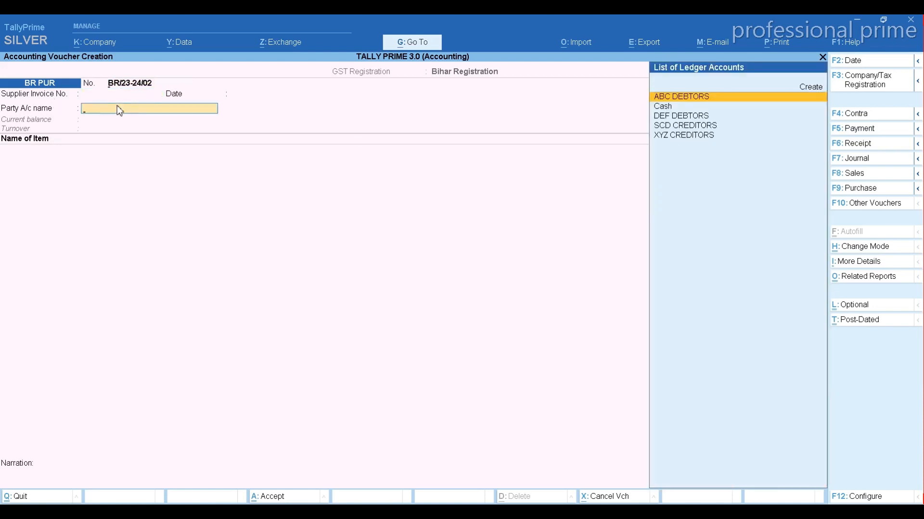
{"action": "key", "text": "BackSpace"}
{"action": "key", "text": "BackSpace"}
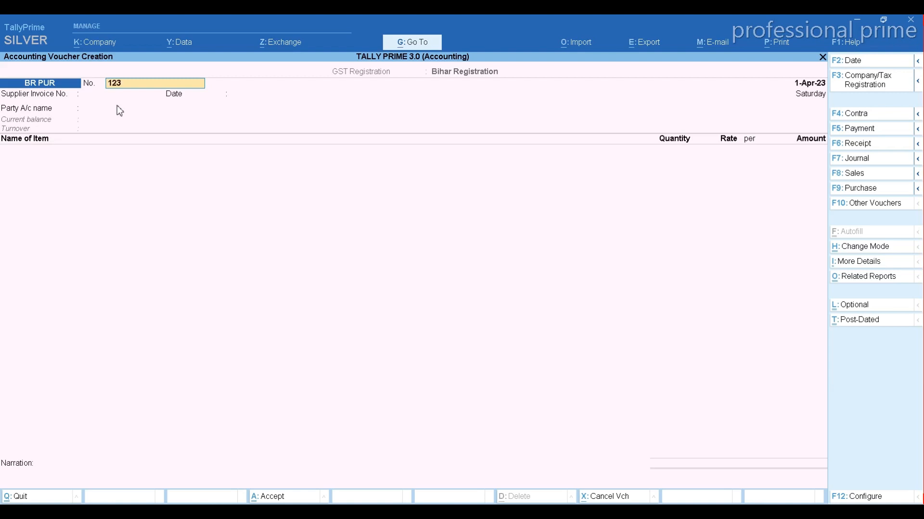
{"action": "key", "text": "Return"}
{"action": "type", "text": "123"}
{"action": "key", "text": "Return"}
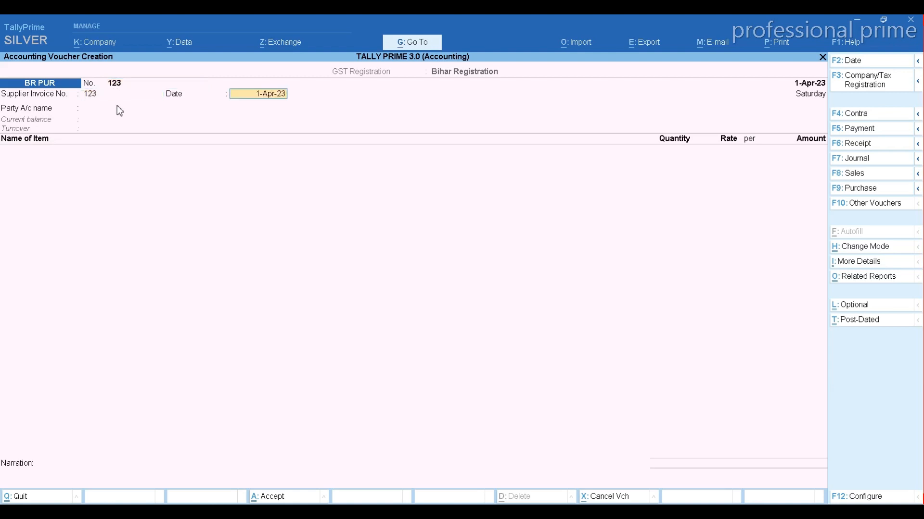
Accept 1-Apr-23 as the supplier invoice date and choose XYZ CREDITORS as the party account with its default receipt and party details.
{"action": "key", "text": "Return"}
{"action": "key", "text": "Down"}
{"action": "key", "text": "Down"}
{"action": "key", "text": "Down"}
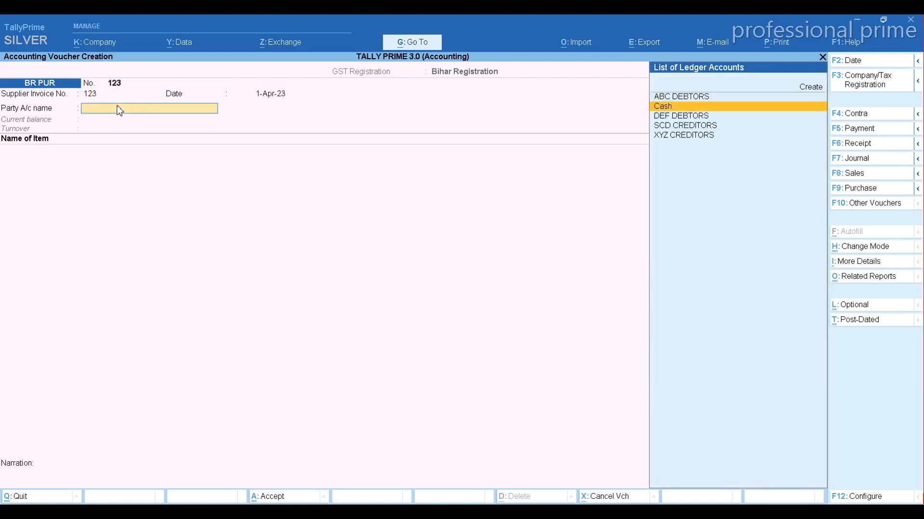
{"action": "key", "text": "Down"}
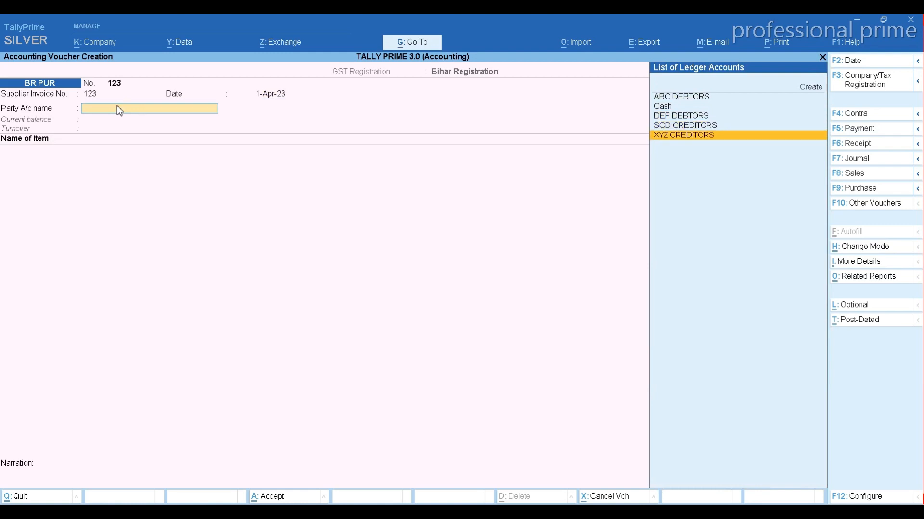
{"action": "key", "text": "Return"}
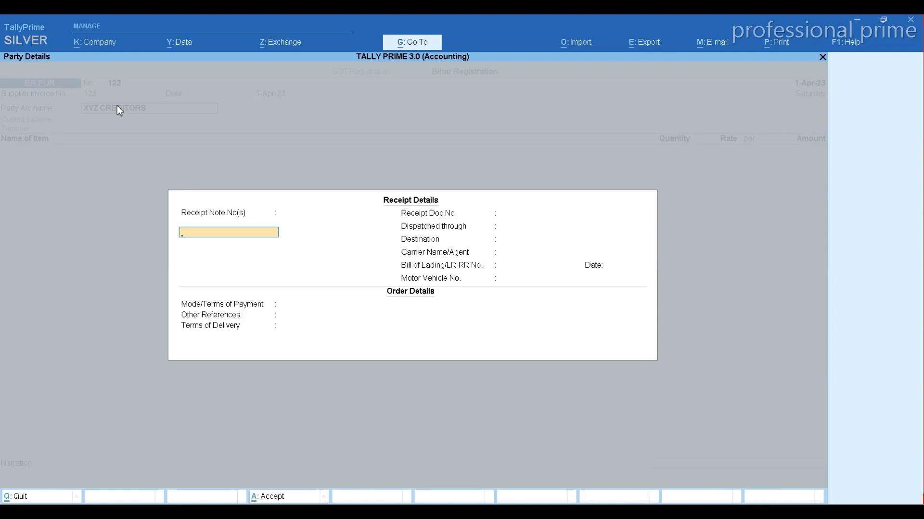
{"action": "key", "text": "ctrl+a"}
{"action": "key", "text": "ctrl+a"}
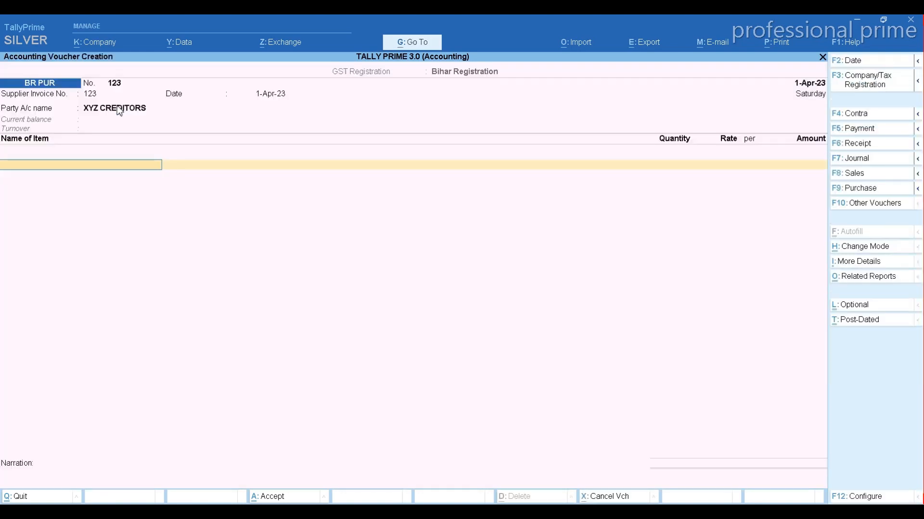
Add stock item A-1 to the purchase with a quantity of 100 PC at a rate of 200.
{"action": "left_click", "coordinate": [792, 489]}
{"action": "type", "text": "A"}
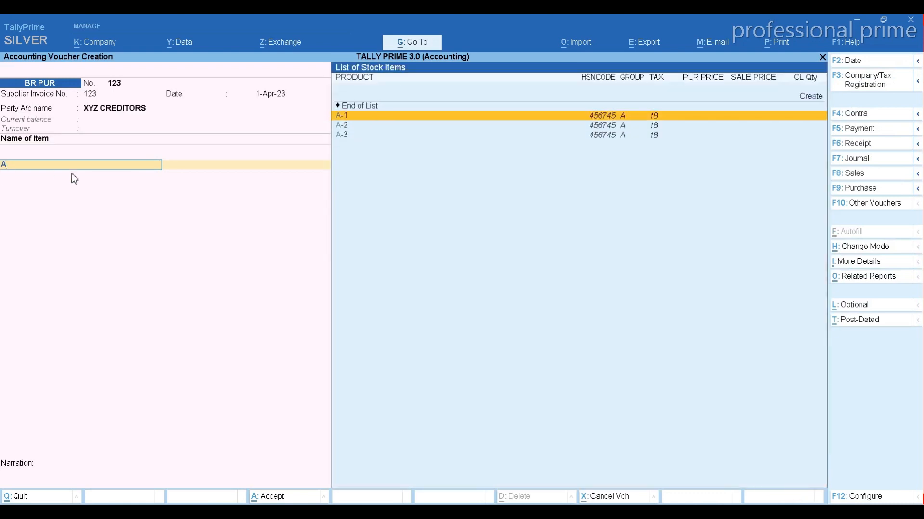
{"action": "key", "text": "Return"}
{"action": "type", "text": "5"}
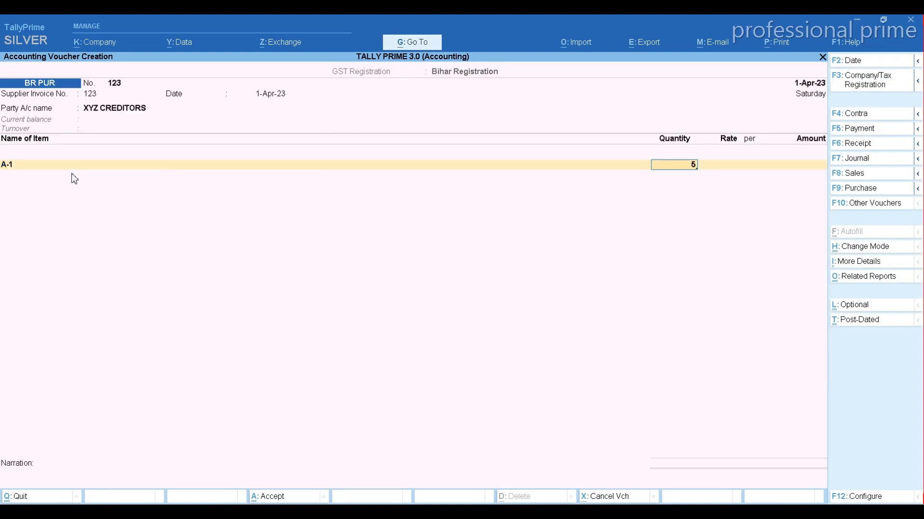
{"action": "key", "text": "BackSpace"}
{"action": "type", "text": "100"}
{"action": "key", "text": "Return"}
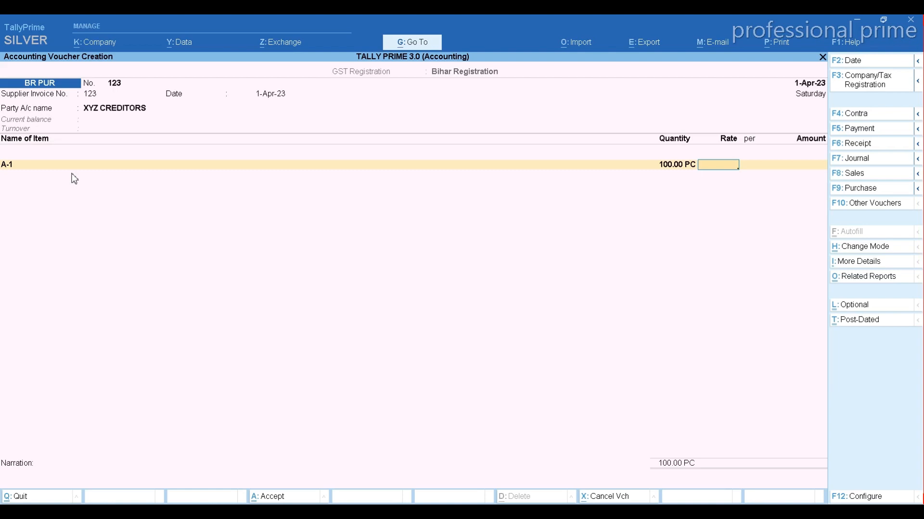
{"action": "type", "text": "200"}
{"action": "key", "text": "Return"}
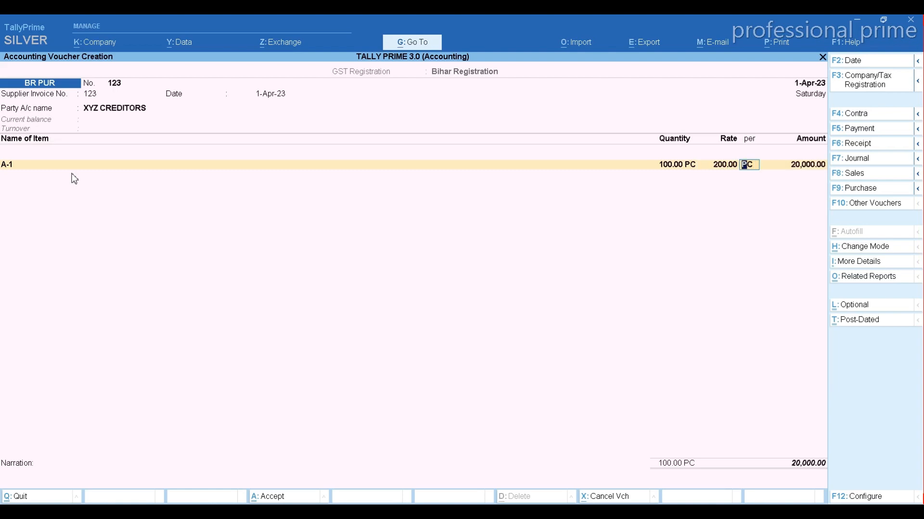
{"action": "key", "text": "Return"}
{"action": "key", "text": "Return"}
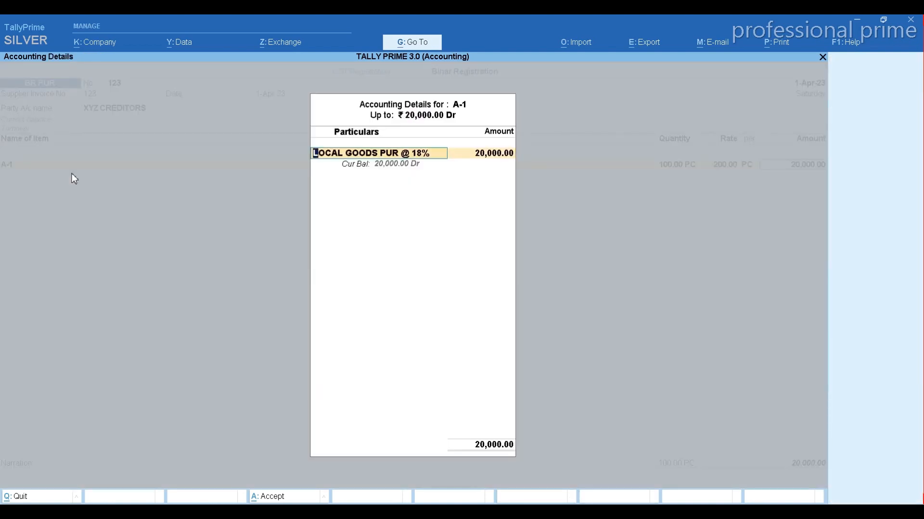
Try to choose the purchase ledger for item A-1 by entering AL as its name.
{"action": "type", "text": "A"}
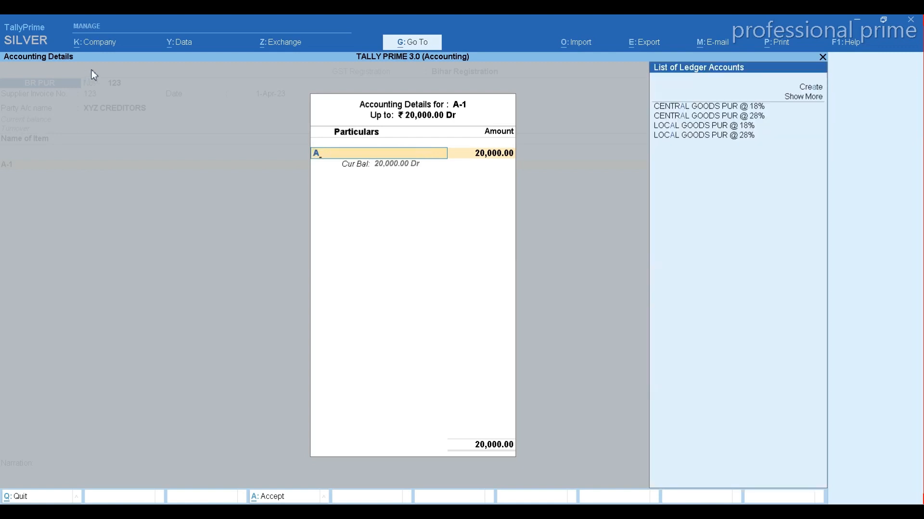
{"action": "type", "text": "L"}
{"action": "key", "text": "Return"}
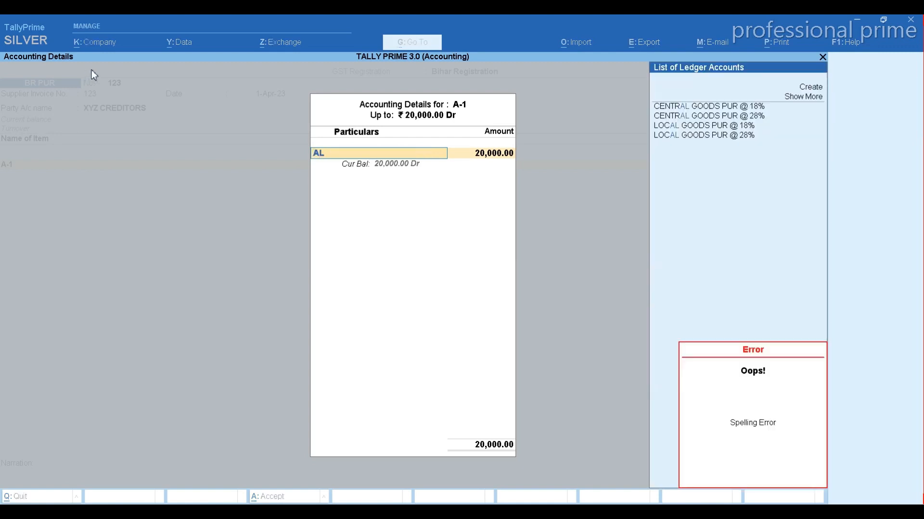
Allocate item A-1's purchase amount to the ledger LOCAL GOODS PUR @ 18%.
{"action": "key", "text": "BackSpace"}
{"action": "key", "text": "BackSpace"}
{"action": "key", "text": "BackSpace"}
{"action": "key", "text": "Down"}
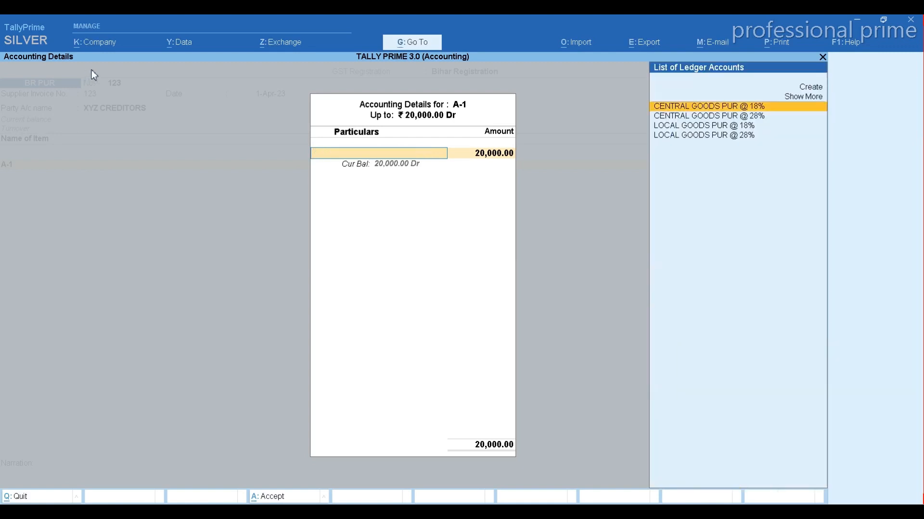
{"action": "key", "text": "Down"}
{"action": "key", "text": "Down"}
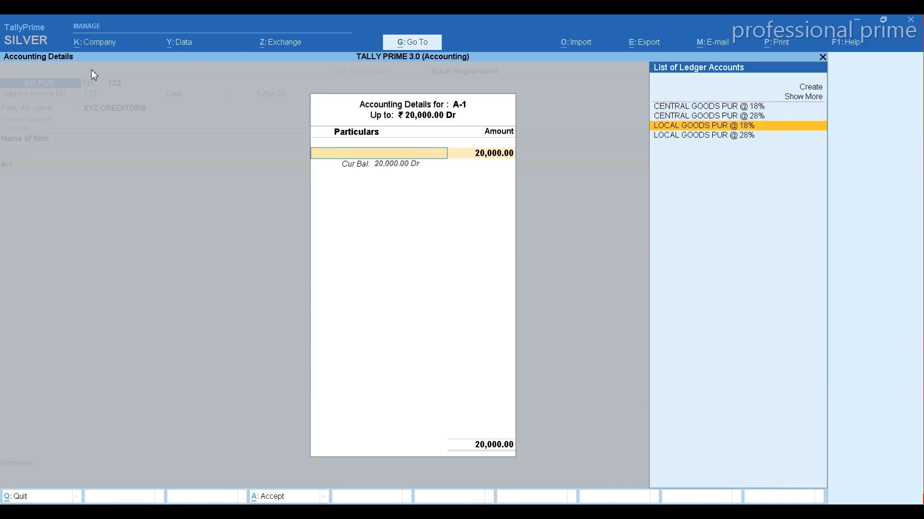
{"action": "key", "text": "Return"}
{"action": "key", "text": "Return"}
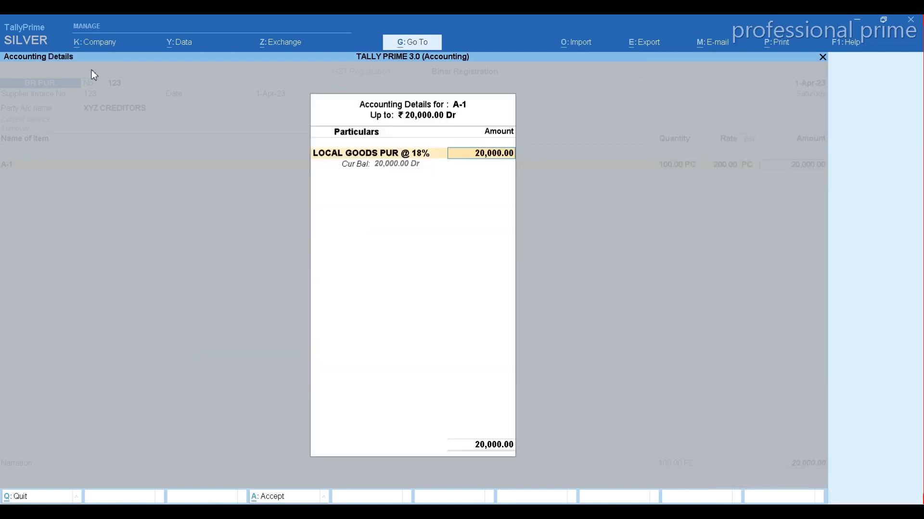
{"action": "key", "text": "Return"}
Add stock item A-2 to the purchase voucher with a quantity of 100 PC at a rate of 200.
{"action": "type", "text": "A"}
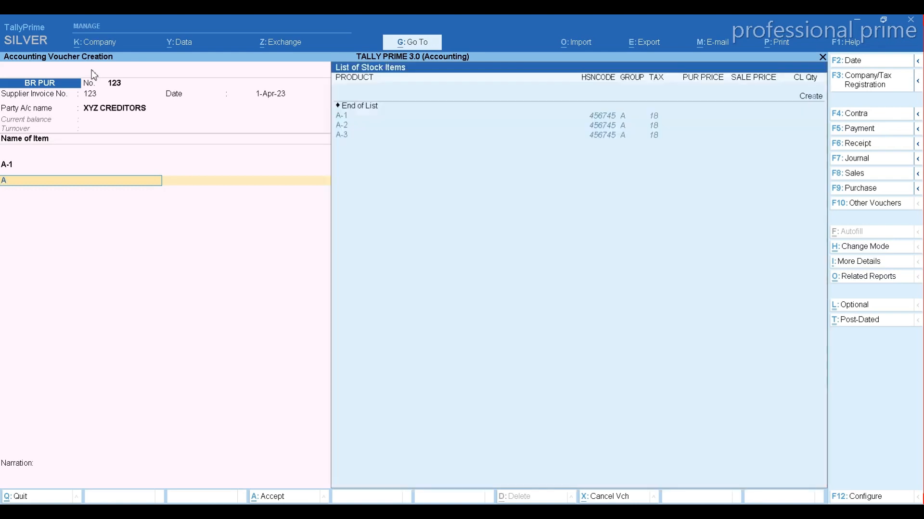
{"action": "key", "text": "Down"}
{"action": "key", "text": "Return"}
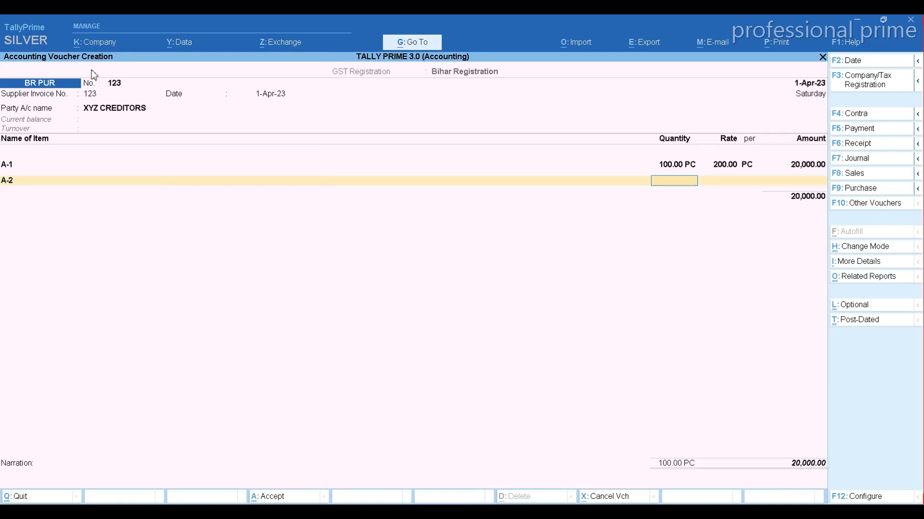
{"action": "type", "text": "100"}
{"action": "key", "text": "Return"}
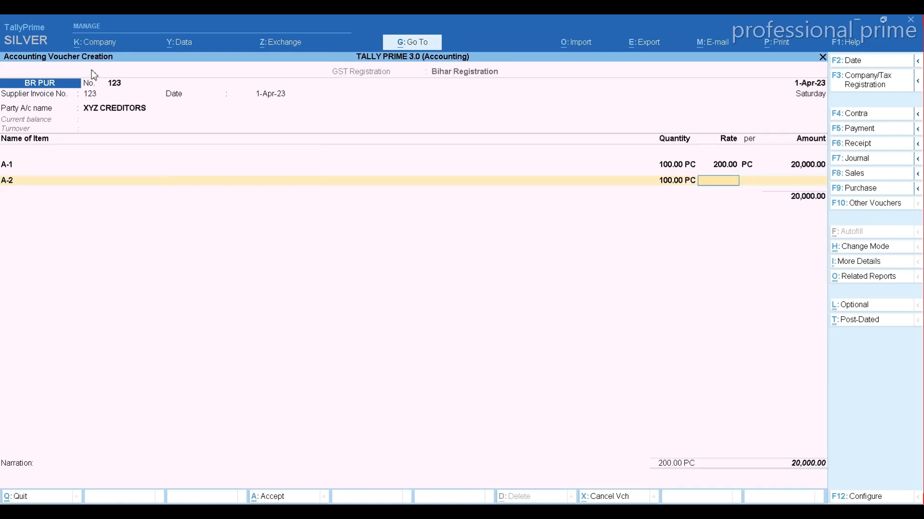
{"action": "type", "text": "200"}
{"action": "key", "text": "Return"}
{"action": "key", "text": "Return"}
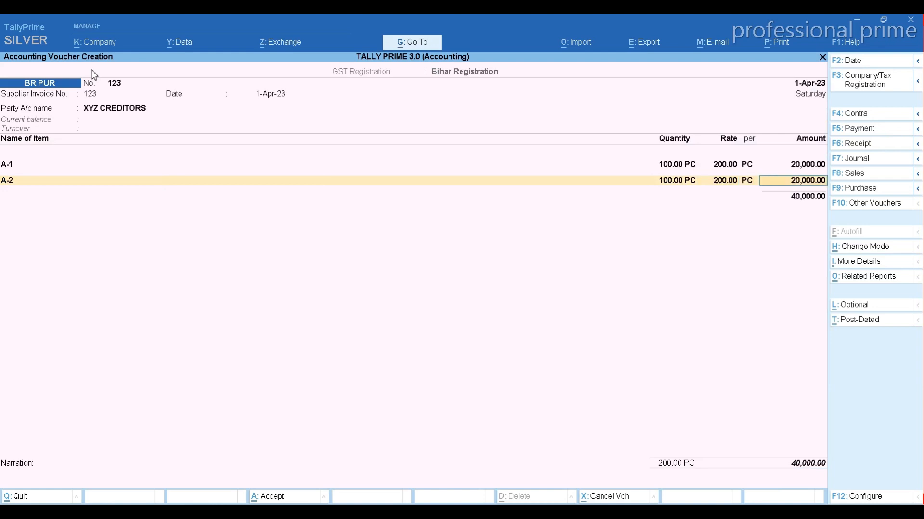
Allocate item A-2 to LOCAL GOODS PUR @ 18%, keeping the GST details As per Masters/Company.
{"action": "key", "text": "Return"}
{"action": "key", "text": "Return"}
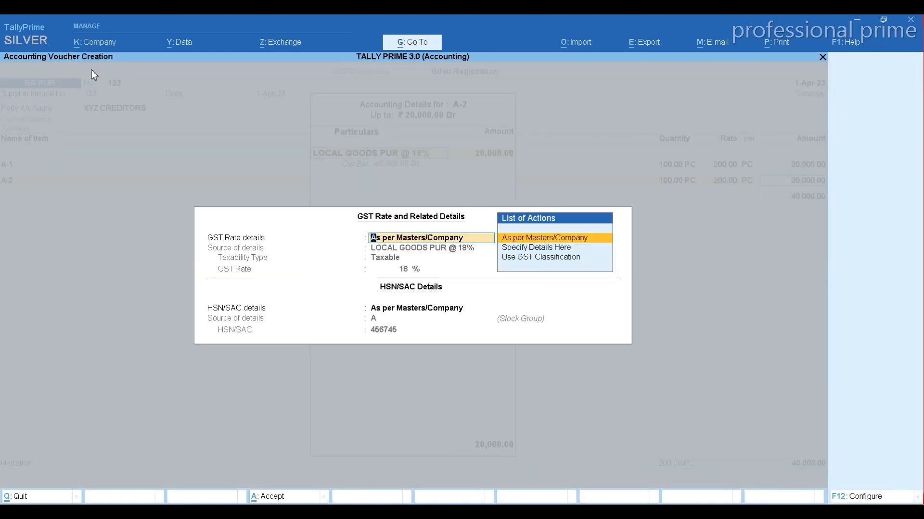
{"action": "key", "text": "Return"}
{"action": "key", "text": "Return"}
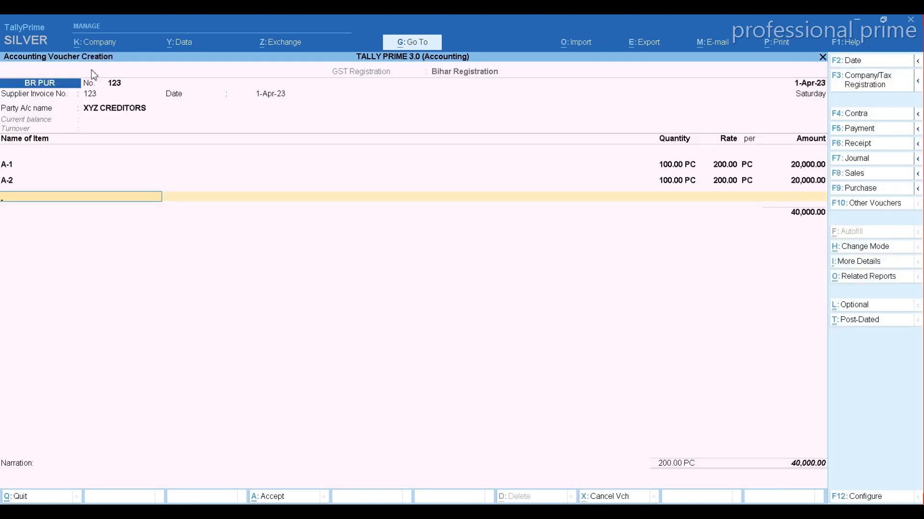
Add stock item B-1 to the voucher with a quantity of 100 PC at a rate of 250.
{"action": "type", "text": "B"}
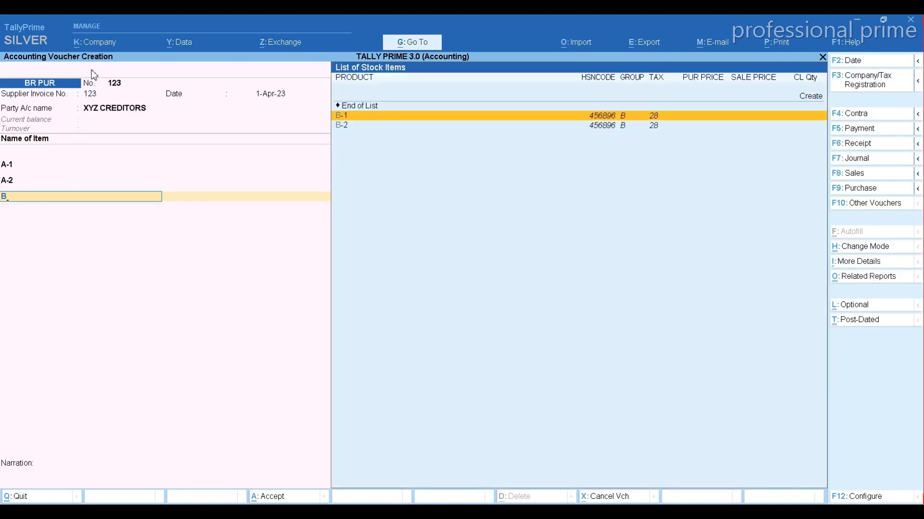
{"action": "key", "text": "Return"}
{"action": "type", "text": "100"}
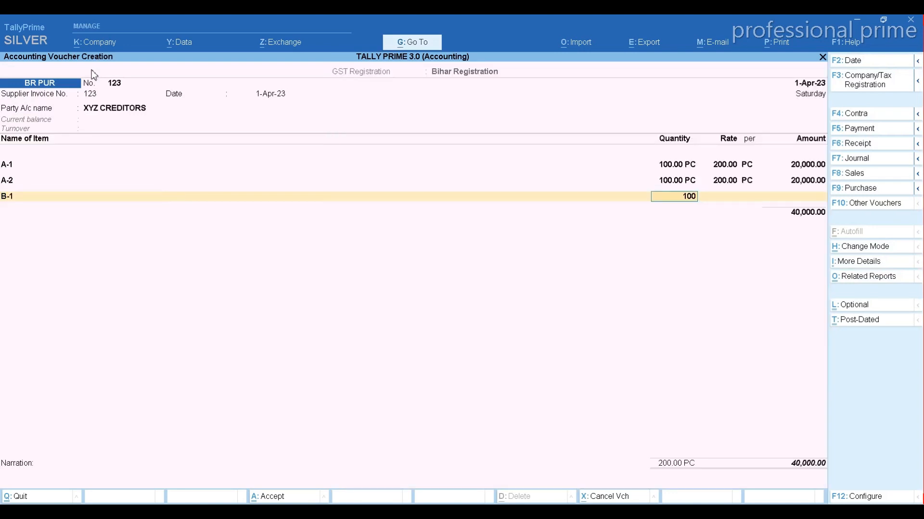
{"action": "key", "text": "Return"}
{"action": "type", "text": "250"}
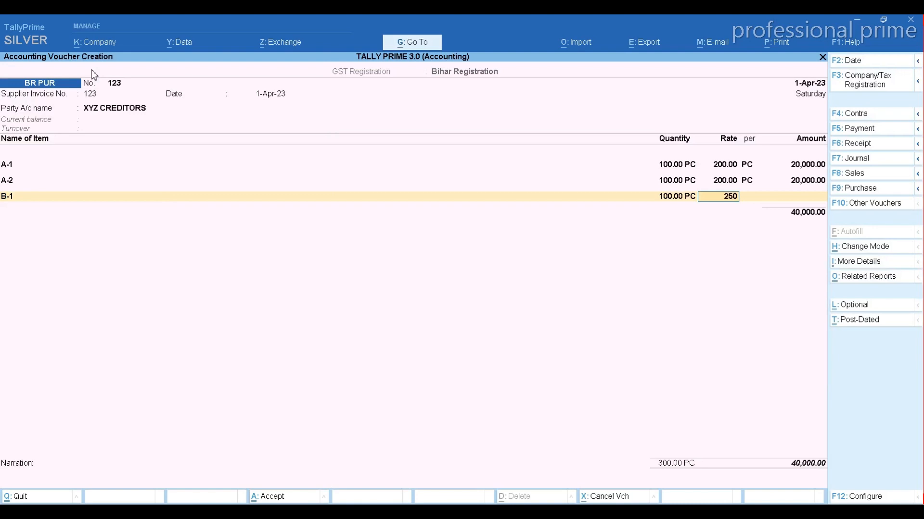
{"action": "key", "text": "Return"}
{"action": "key", "text": "Return"}
Allocate item B-1 to LOCAL GOODS PUR @ 28%, keeping the GST details As per Masters/Company.
{"action": "key", "text": "Return"}
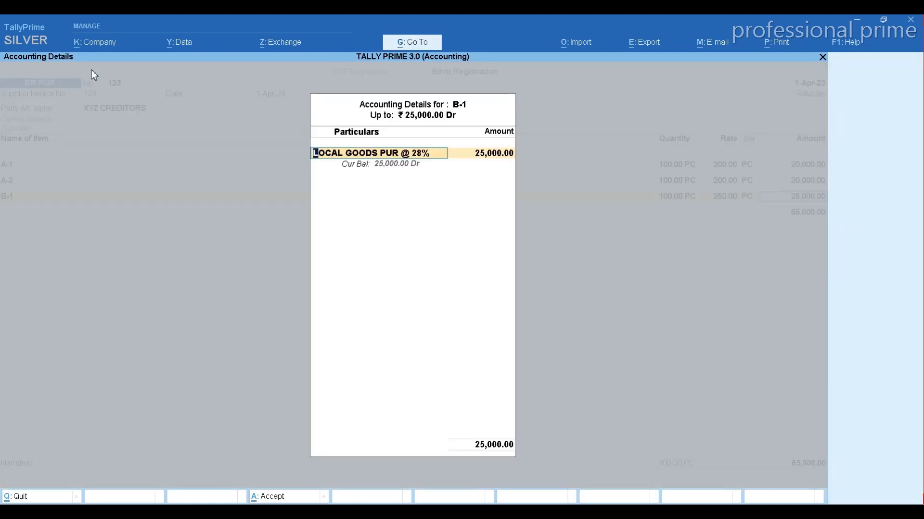
{"action": "key", "text": "Return"}
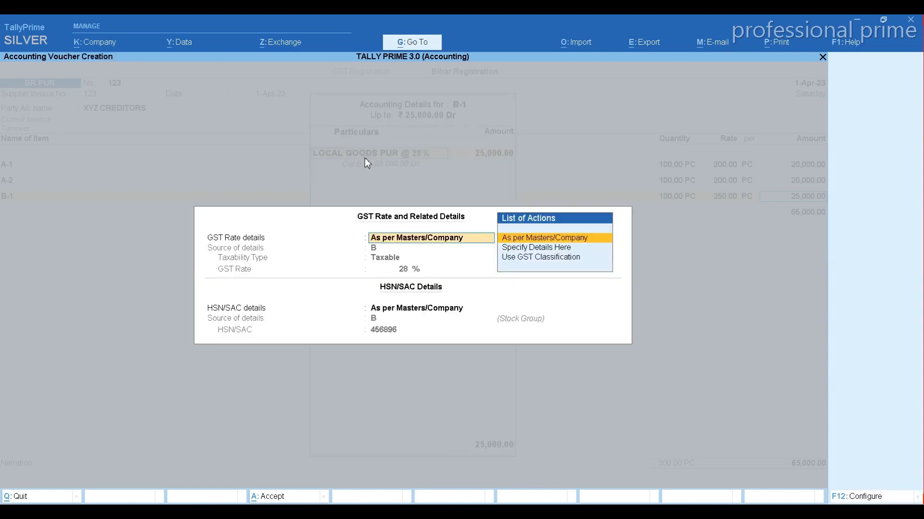
{"action": "key", "text": "Return"}
{"action": "key", "text": "Return"}
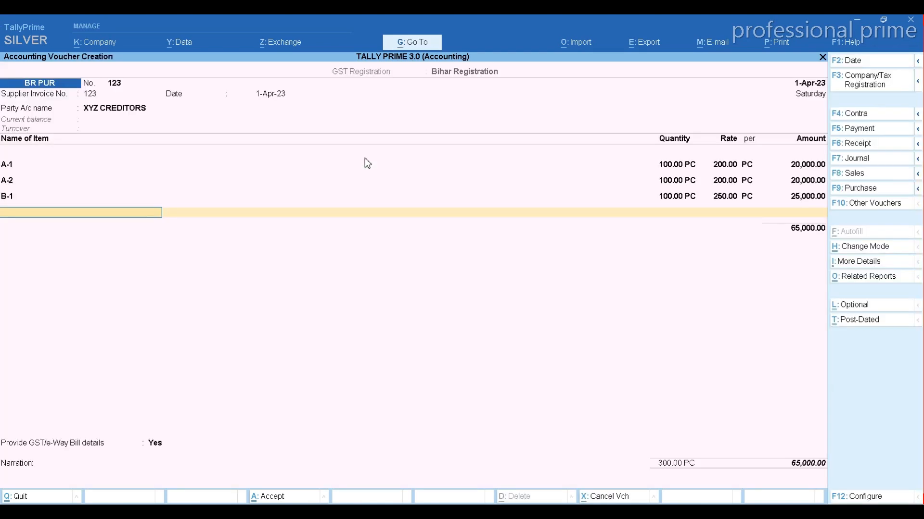
Add stock item B-2 to the voucher with a quantity of 100 PC at a rate of 300.
{"action": "key", "text": "Down"}
{"action": "key", "text": "Down"}
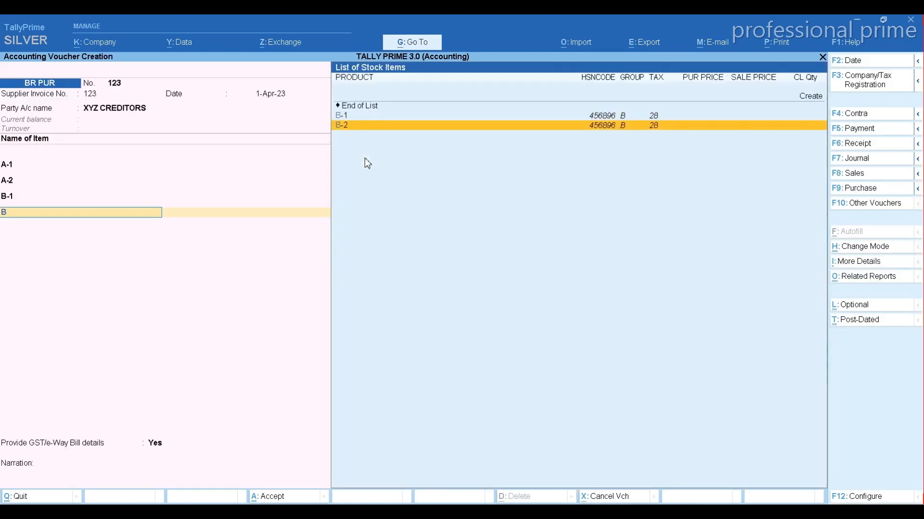
{"action": "key", "text": "Return"}
{"action": "type", "text": "100"}
{"action": "key", "text": "Return"}
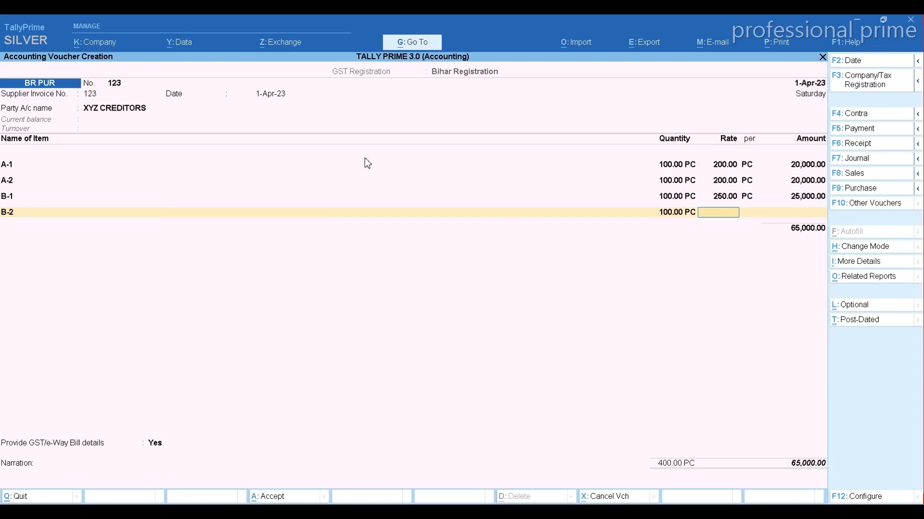
{"action": "type", "text": "300"}
{"action": "key", "text": "Return"}
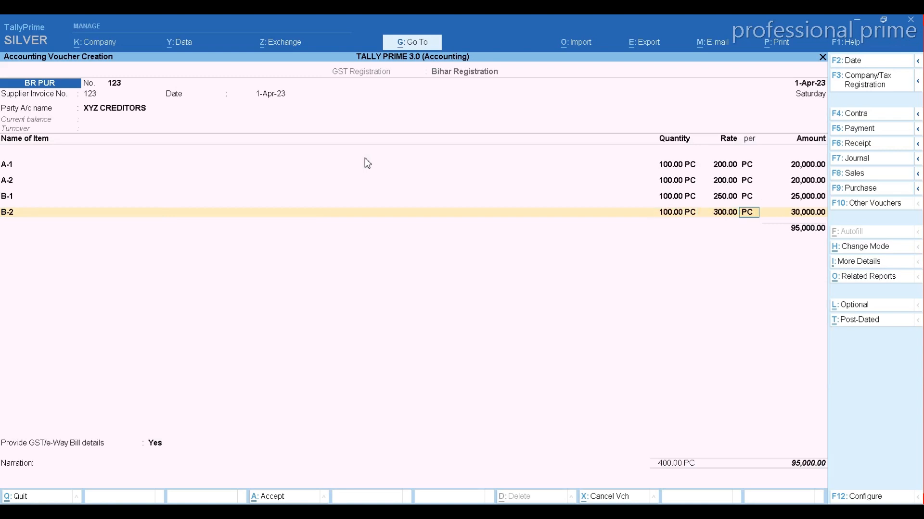
{"action": "key", "text": "Return"}
Allocate item B-2 to LOCAL GOODS PUR @ 28%, accepting the GST details As per Masters/Company.
{"action": "key", "text": "Return"}
{"action": "type", "text": "S"}
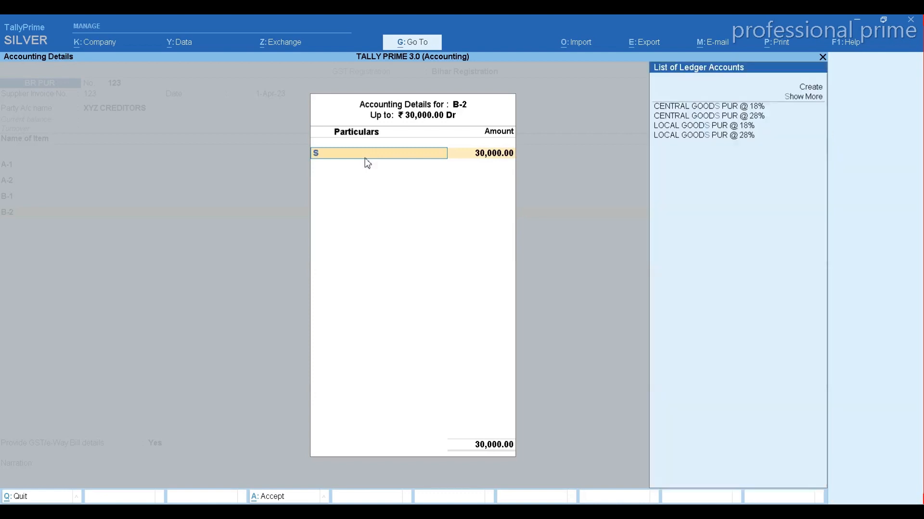
{"action": "key", "text": "Down"}
{"action": "key", "text": "Down"}
{"action": "key", "text": "Down"}
{"action": "key", "text": "Down"}
{"action": "key", "text": "Down"}
{"action": "key", "text": "Return"}
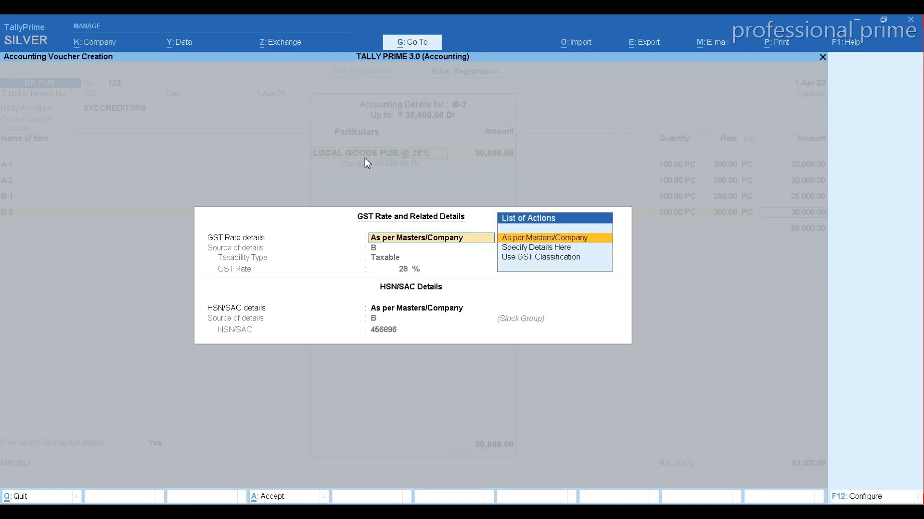
{"action": "key", "text": "ctrl+a"}
{"action": "key", "text": "Return"}
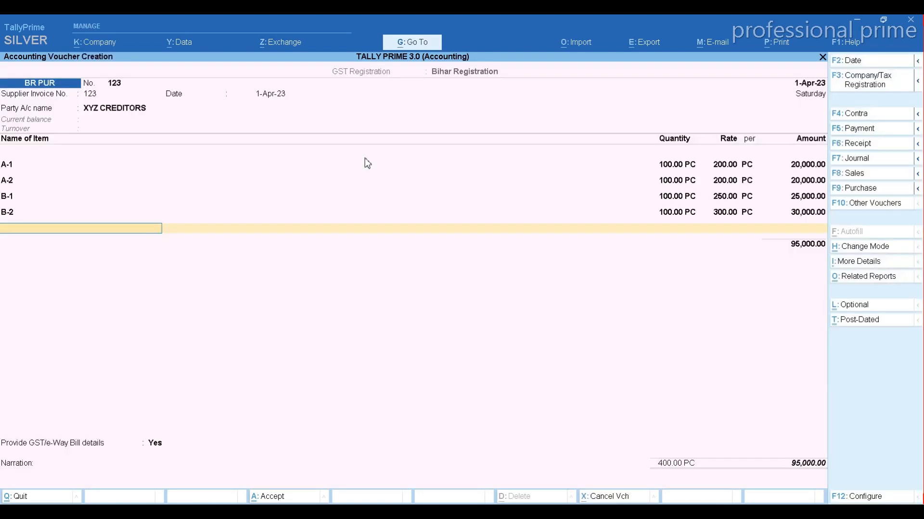
Add the CGST and SGST tax ledgers below the items with their automatically calculated amounts.
{"action": "type", "text": "cg"}
{"action": "key", "text": "Return"}
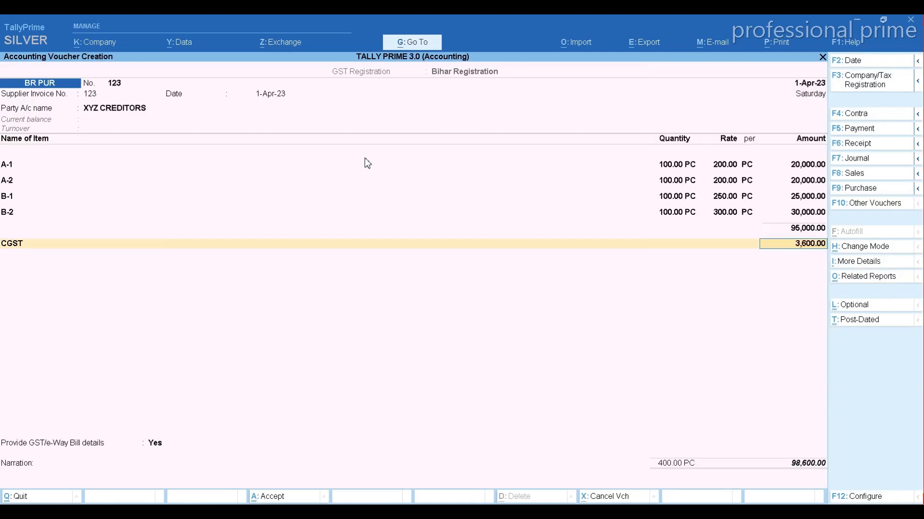
{"action": "key", "text": "Return"}
{"action": "type", "text": "s"}
{"action": "key", "text": "Return"}
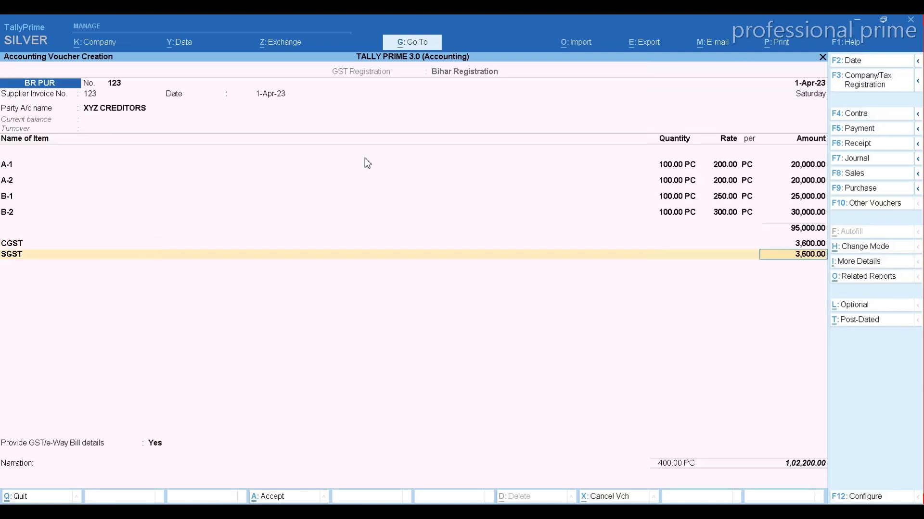
{"action": "key", "text": "Return"}
Accept the e-Way Bill details unchanged, leave the narration empty and save the BR PUR voucher.
{"action": "key", "text": "Return"}
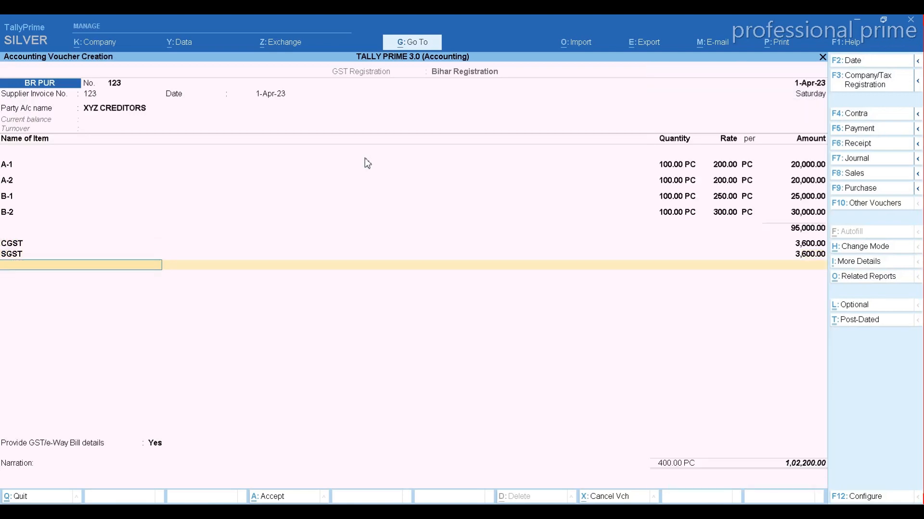
{"action": "key", "text": "Return"}
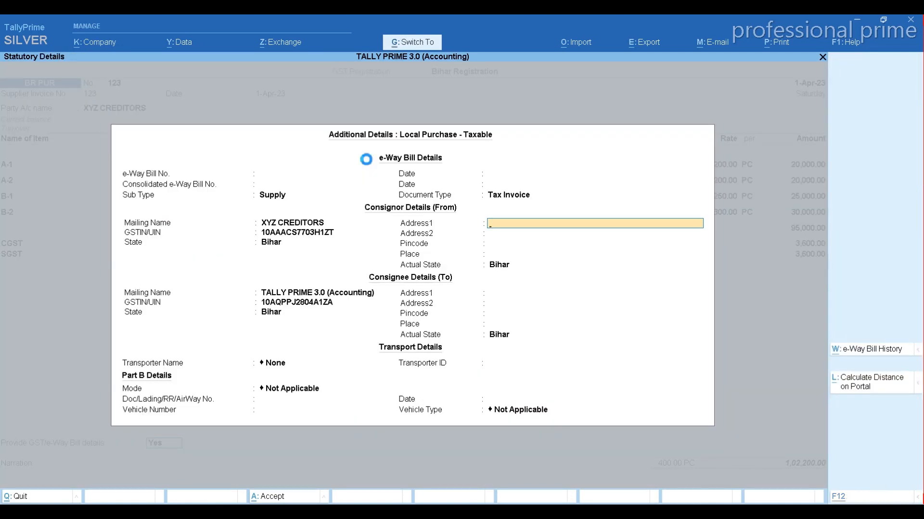
{"action": "key", "text": "ctrl+a"}
{"action": "key", "text": "Return"}
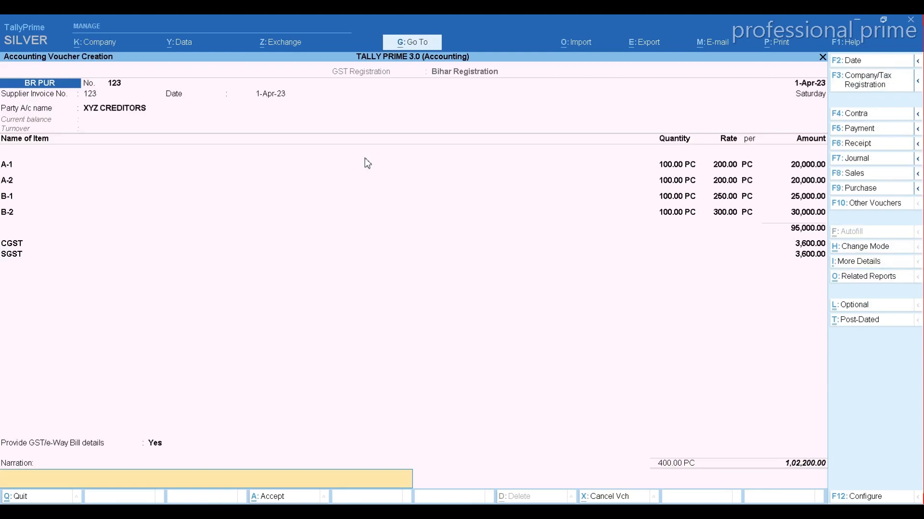
{"action": "key", "text": "Return"}
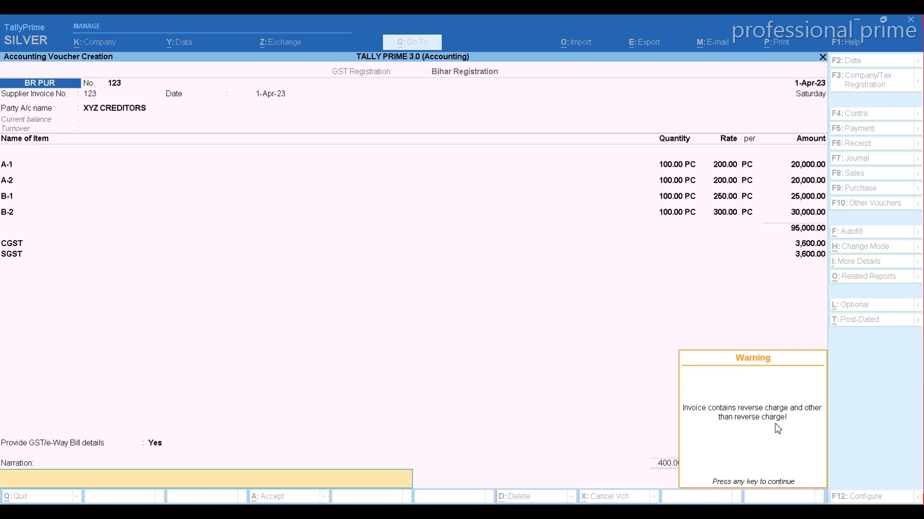
{"action": "key", "text": "Return"}
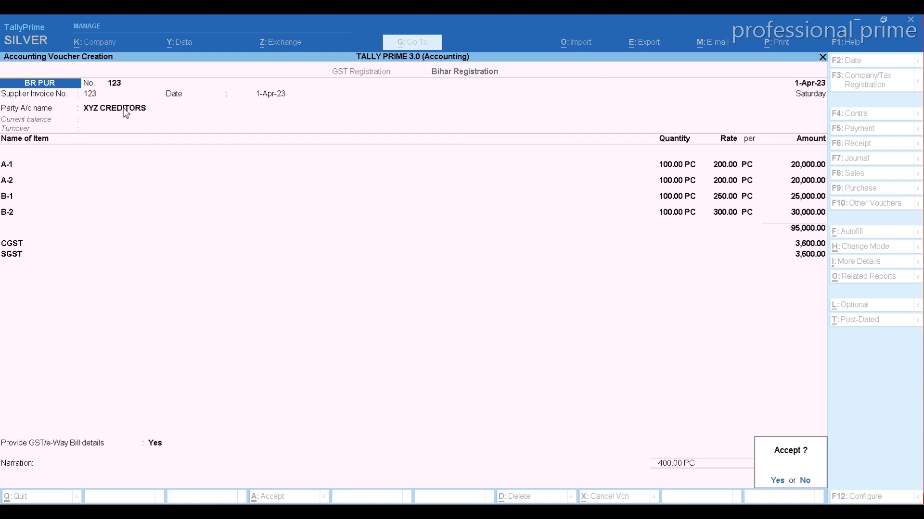
{"action": "key", "text": "Return"}
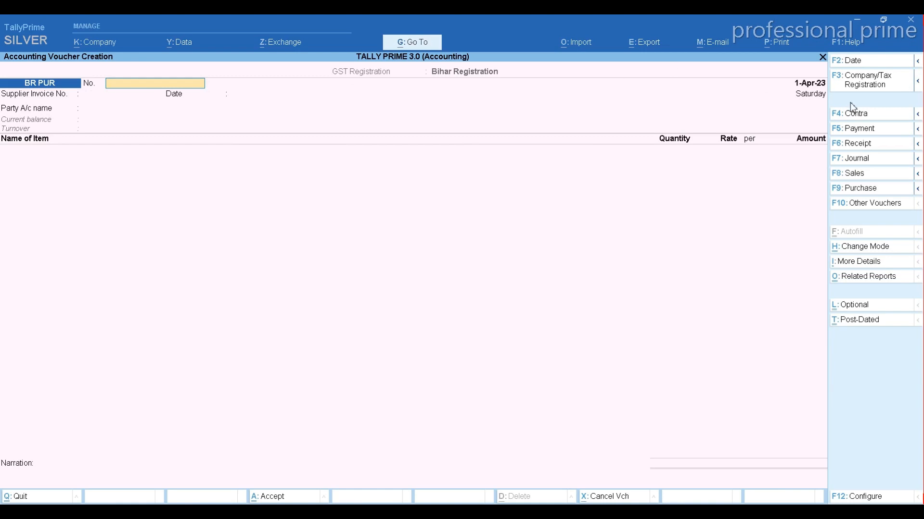
Switch the new purchase voucher to the DL PUR voucher type.
{"action": "left_click", "coordinate": [856, 190]}
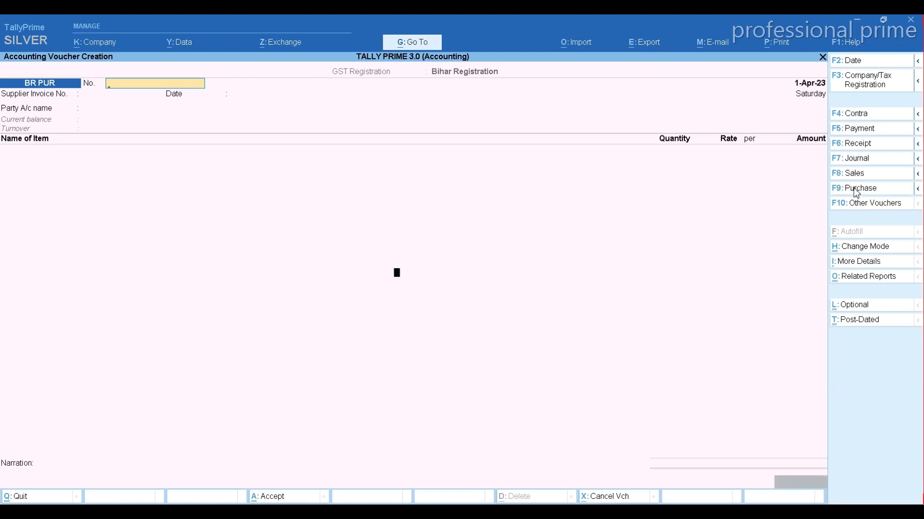
{"action": "key", "text": "Down"}
{"action": "key", "text": "Return"}
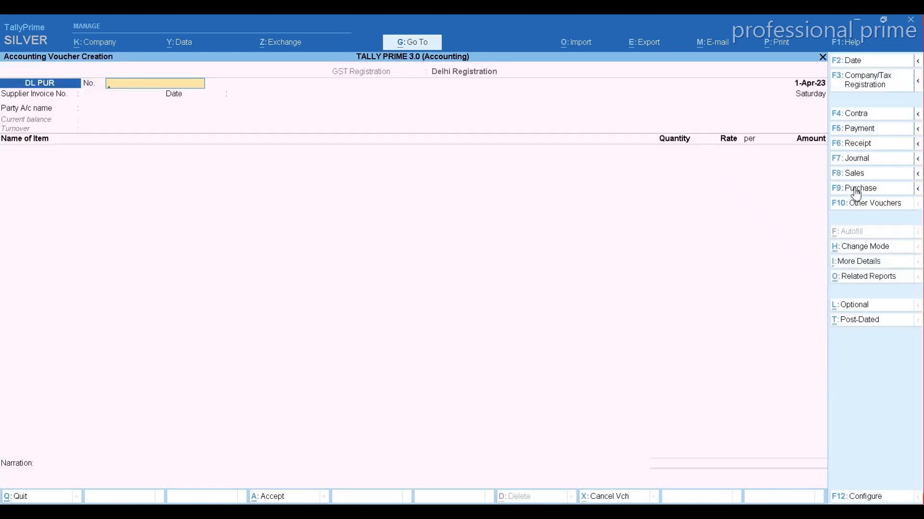
Enter 123 as both the voucher number and supplier invoice number, keeping the date 1-Apr-23.
{"action": "type", "text": "123"}
{"action": "key", "text": "Return"}
{"action": "type", "text": "123"}
{"action": "key", "text": "Return"}
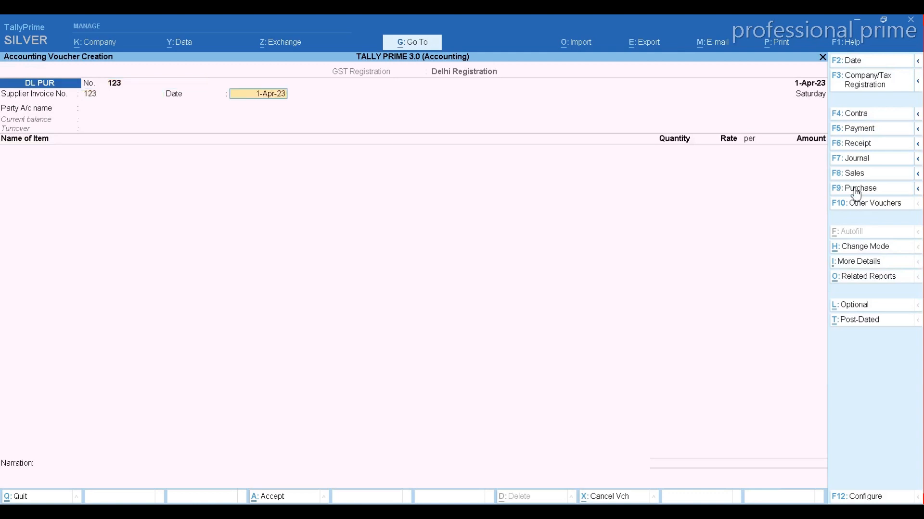
{"action": "key", "text": "Return"}
Select XYZ CREDITORS as the party account of the DL PUR voucher.
{"action": "key", "text": "Down"}
{"action": "key", "text": "Down"}
{"action": "key", "text": "Down"}
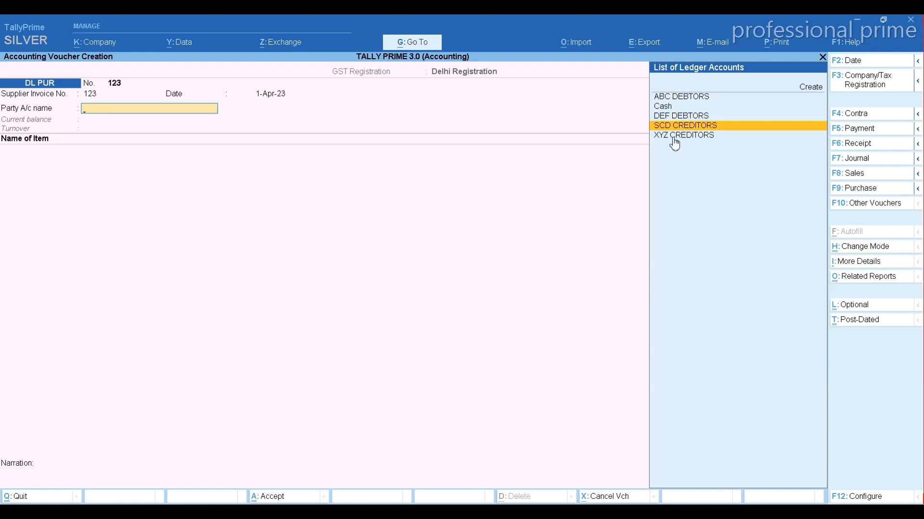
{"action": "key", "text": "Down"}
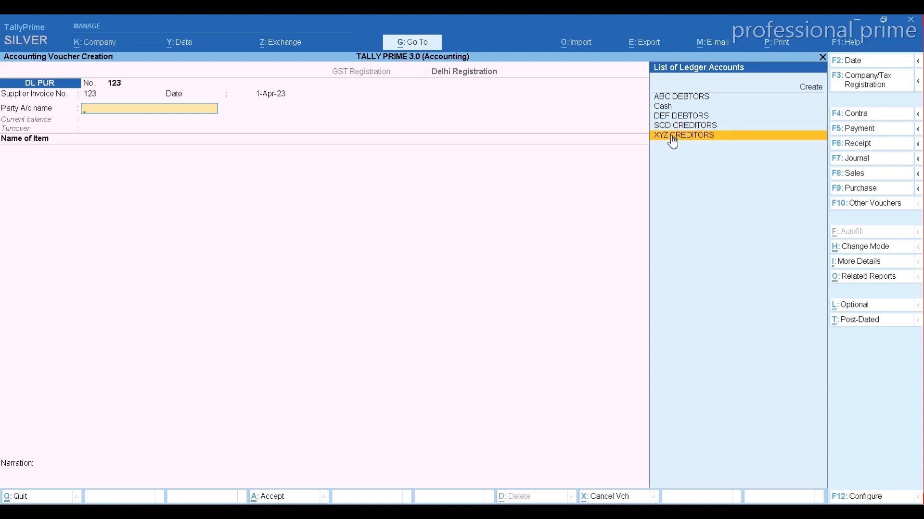
{"action": "left_click", "coordinate": [672, 136]}
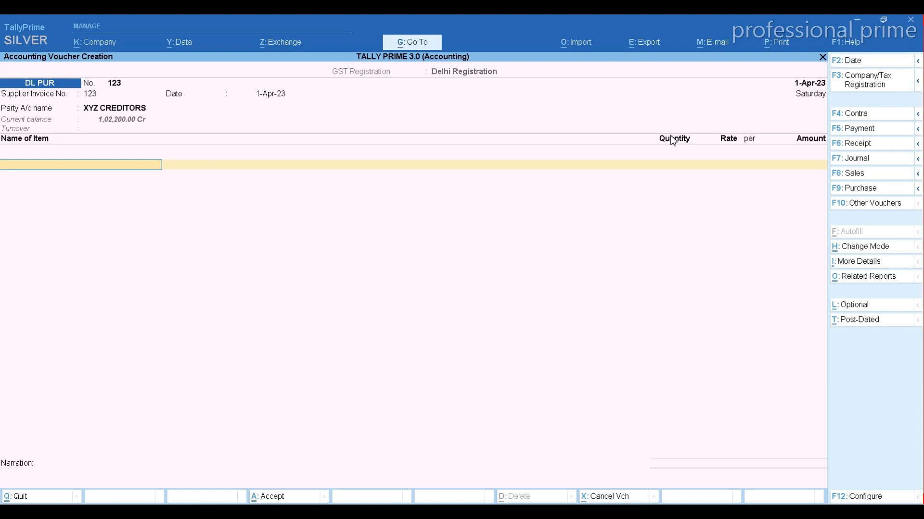
Add stock item A-1 to the DL PUR voucher with a quantity of 100 PC at a rate of 200.00.
{"action": "type", "text": "A"}
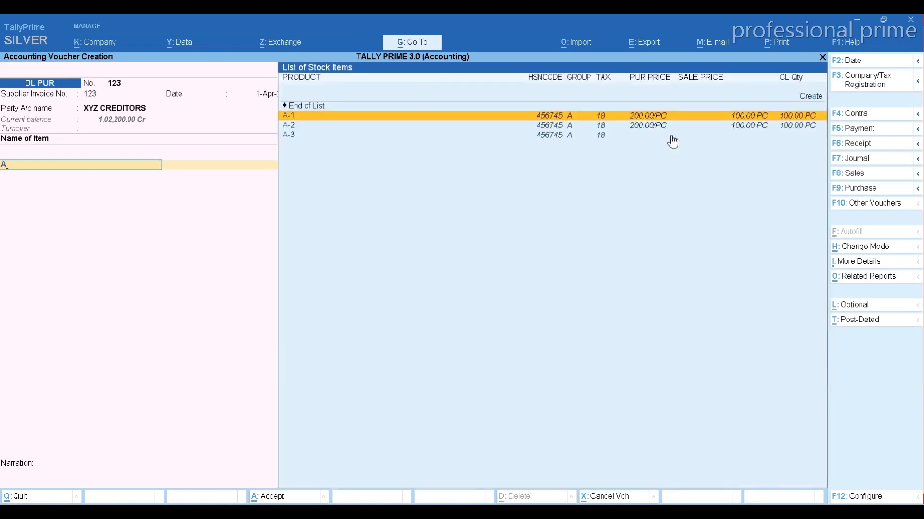
{"action": "key", "text": "Return"}
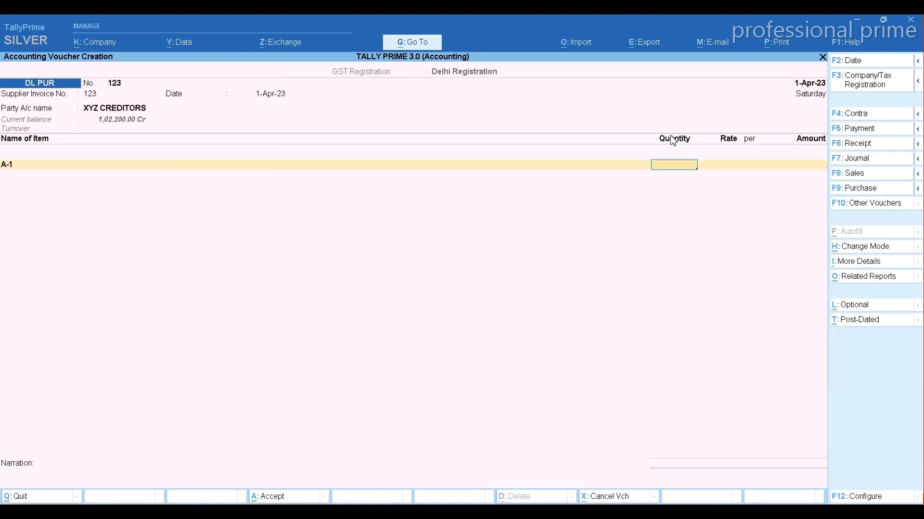
{"action": "type", "text": "100"}
{"action": "key", "text": "Return"}
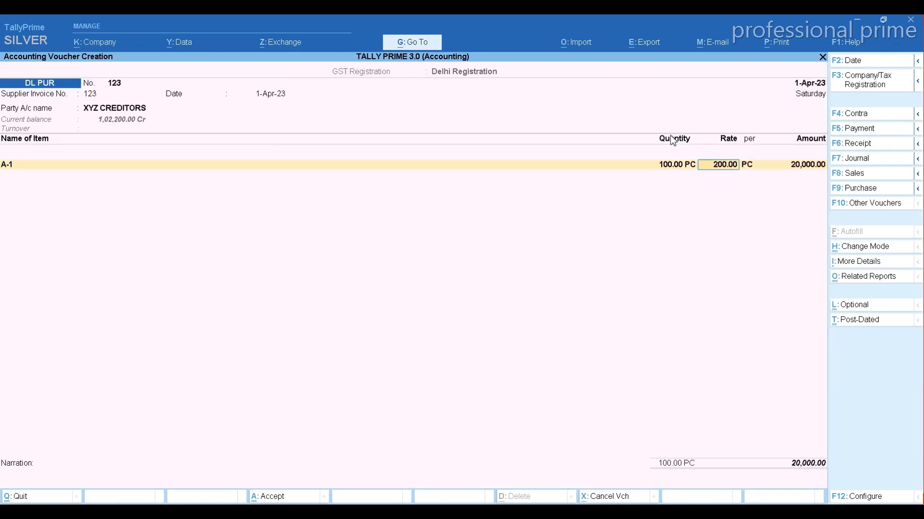
{"action": "key", "text": "Return"}
{"action": "key", "text": "Return"}
{"action": "key", "text": "Return"}
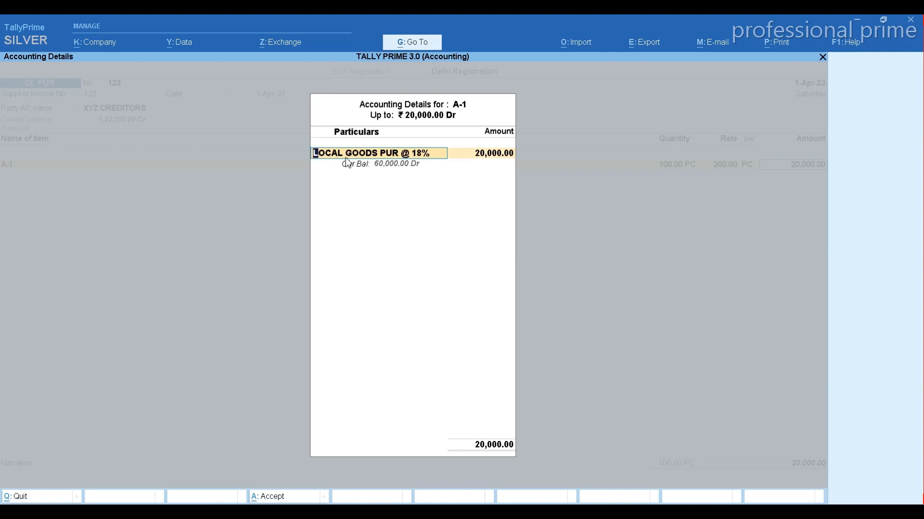
Allocate item A-1 to the CENTRAL GOODS PUR @ 18% ledger, keeping its GST and HSN details as per masters.
{"action": "left_click", "coordinate": [370, 158]}
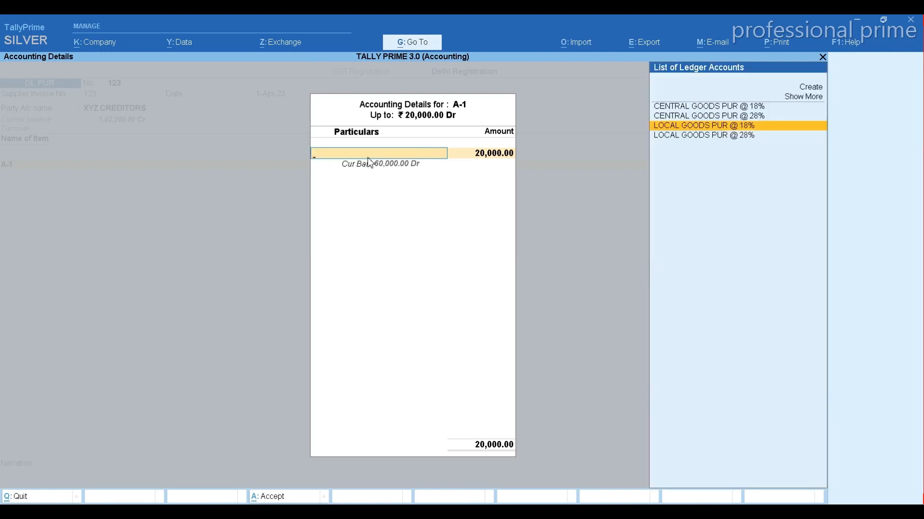
{"action": "key", "text": "Up"}
{"action": "key", "text": "Up"}
{"action": "key", "text": "Return"}
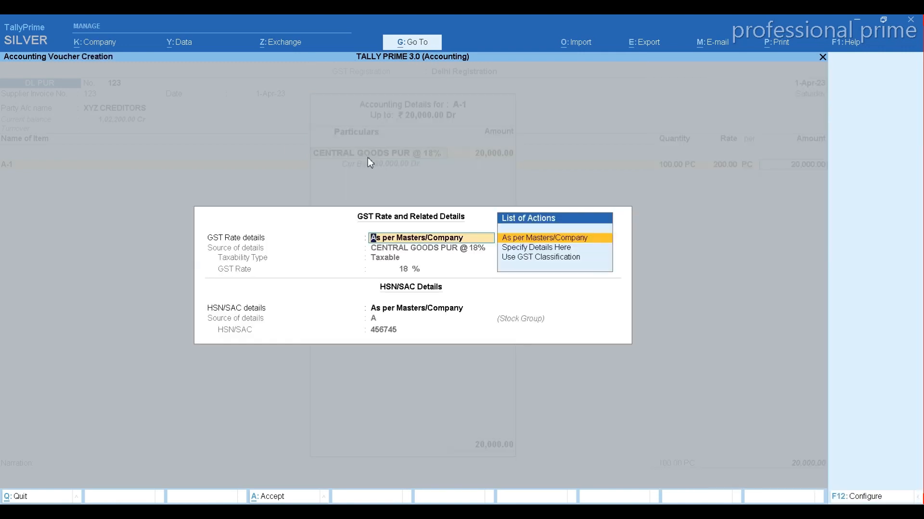
{"action": "key", "text": "ctrl+a"}
{"action": "key", "text": "Return"}
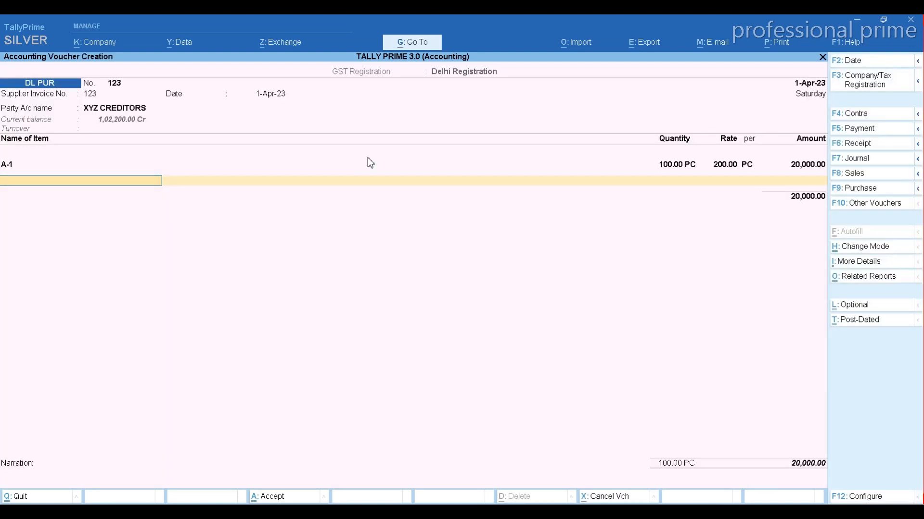
Add stock item B-2 on the next line with a quantity of 100 PC at a rate of 300.00.
{"action": "type", "text": "B"}
{"action": "key", "text": "Down"}
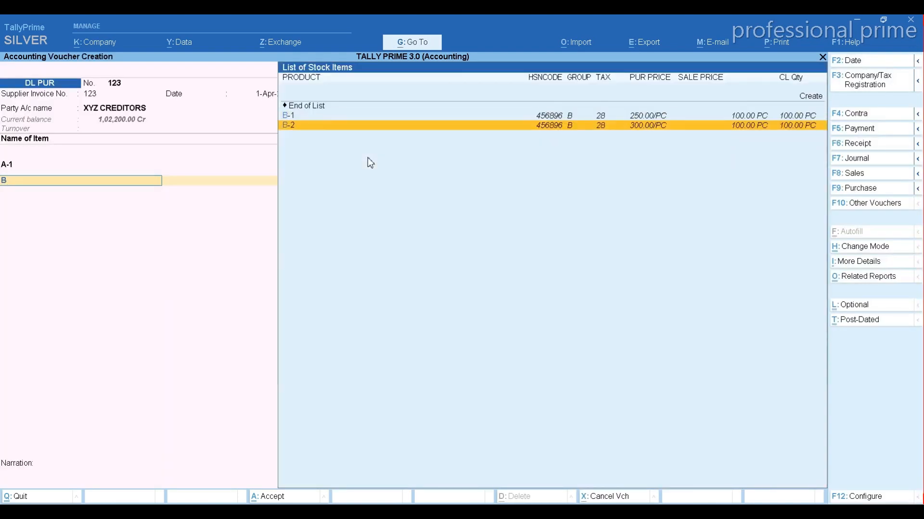
{"action": "key", "text": "Up"}
{"action": "key", "text": "Down"}
{"action": "key", "text": "Return"}
{"action": "type", "text": "100"}
{"action": "key", "text": "Return"}
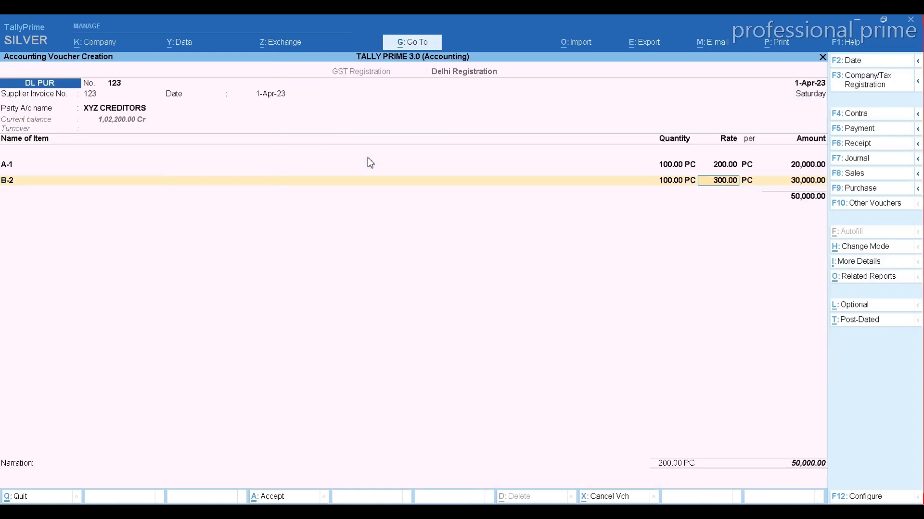
{"action": "type", "text": "300"}
{"action": "key", "text": "Return"}
{"action": "key", "text": "Return"}
Allocate item B-2 to the CENTRAL GOODS PUR @ 28% ledger, keeping its GST and HSN details as per masters.
{"action": "type", "text": "CE"}
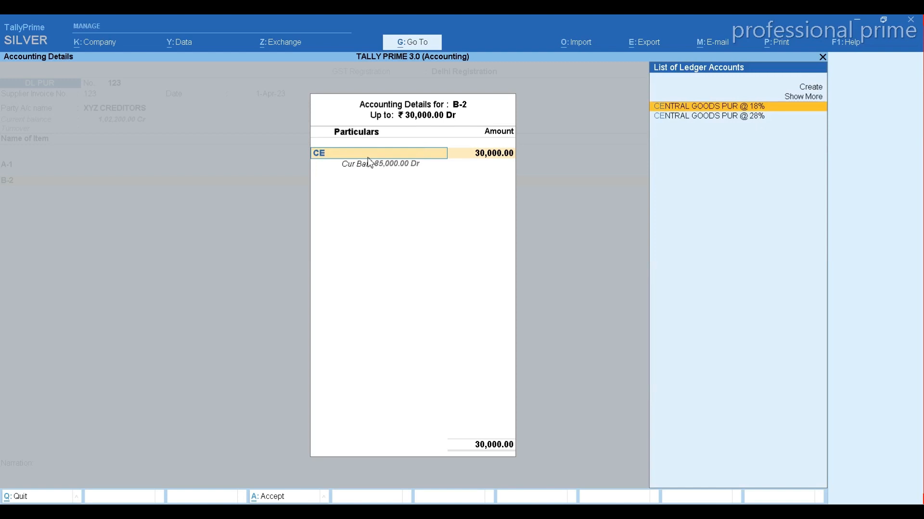
{"action": "key", "text": "Down"}
{"action": "key", "text": "Return"}
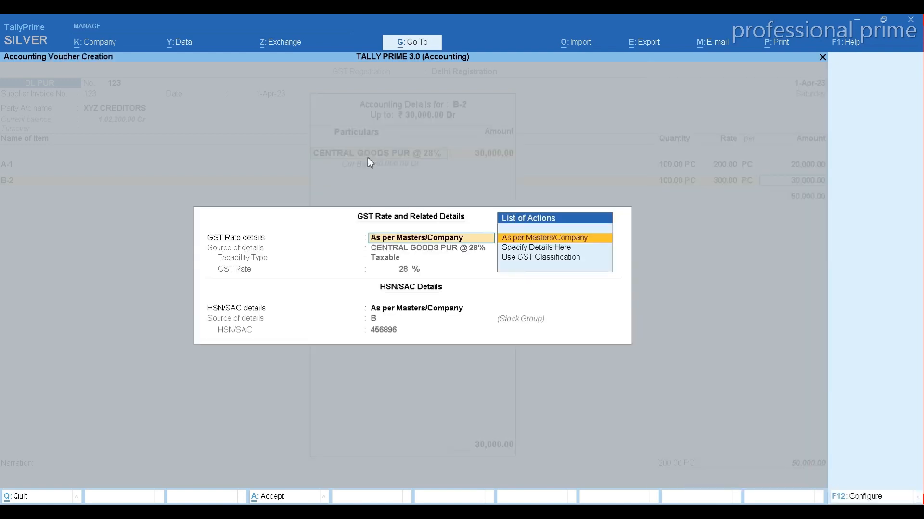
{"action": "key", "text": "Return"}
{"action": "key", "text": "Return"}
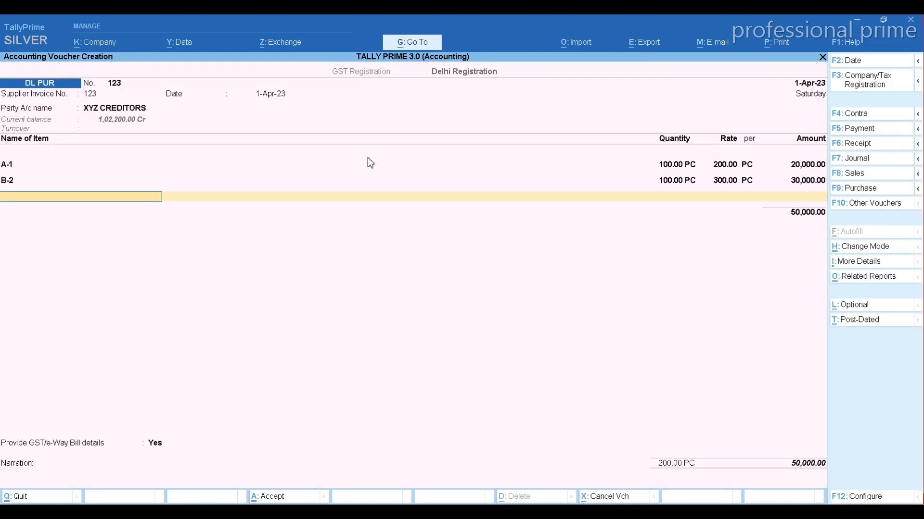
Add the IGST tax ledger below the stock items with its automatically calculated amount.
{"action": "type", "text": "IG"}
{"action": "key", "text": "Return"}
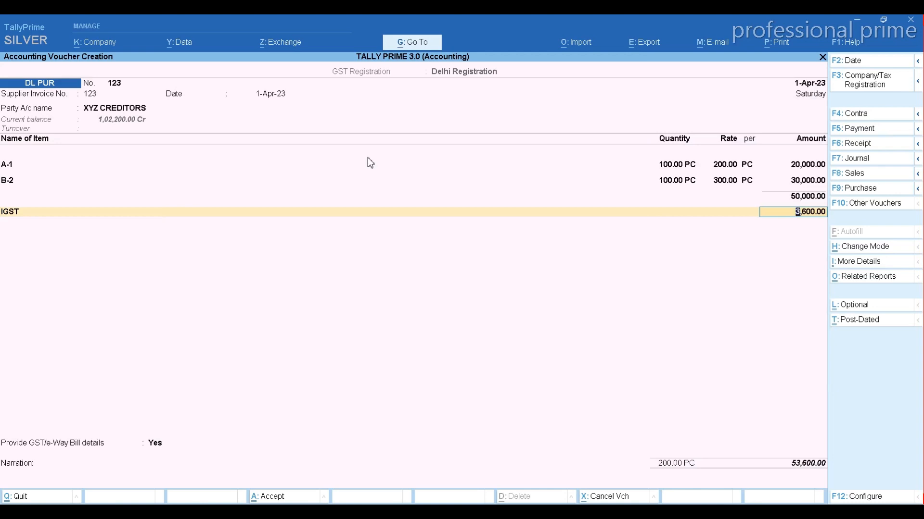
{"action": "key", "text": "Return"}
{"action": "type", "text": "CG"}
{"action": "key", "text": "Return"}
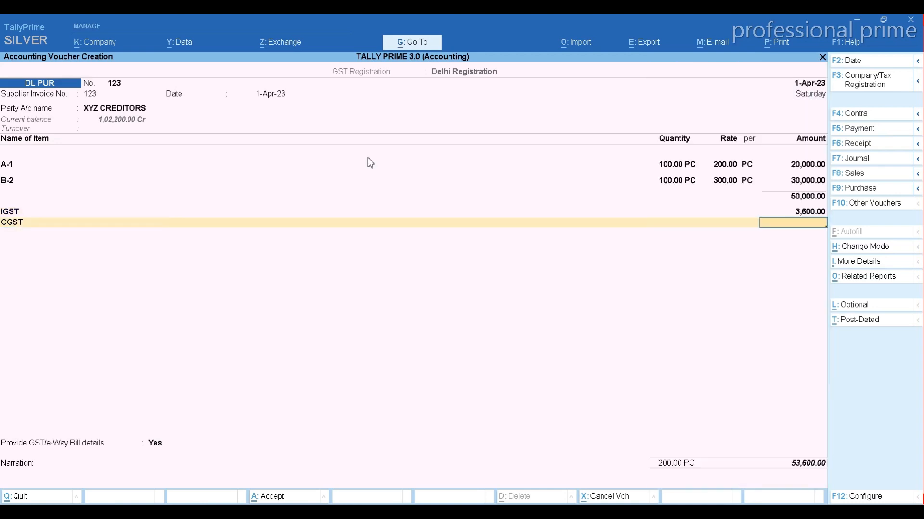
{"action": "key", "text": "BackSpace"}
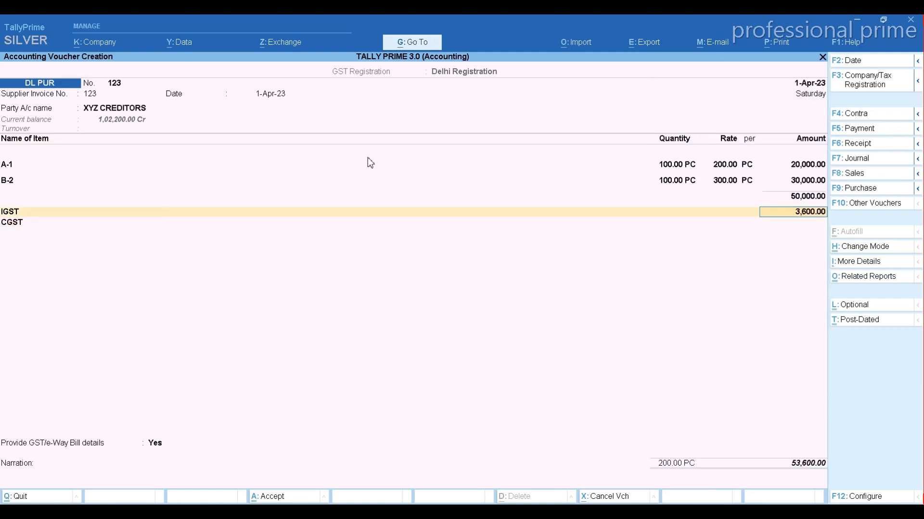
{"action": "key", "text": "Up"}
{"action": "key", "text": "Up"}
{"action": "key", "text": "Up"}
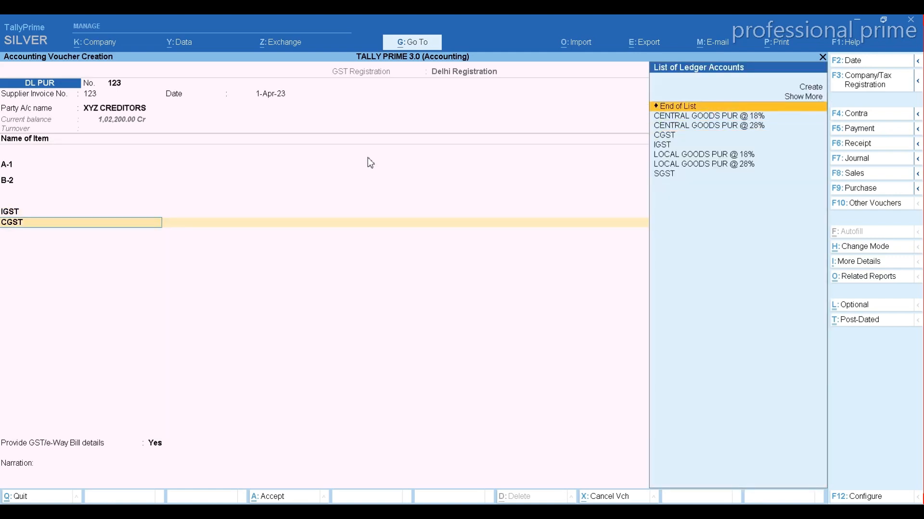
{"action": "key", "text": "Return"}
Set the option to provide GST/e-Way Bill details to No, leave the narration empty and save the DL PUR voucher.
{"action": "key", "text": "Up"}
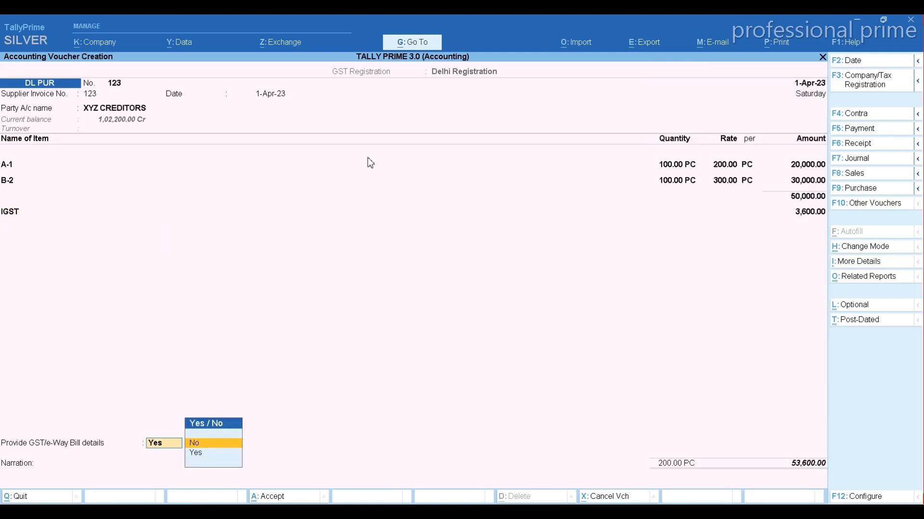
{"action": "key", "text": "Return"}
{"action": "key", "text": "Return"}
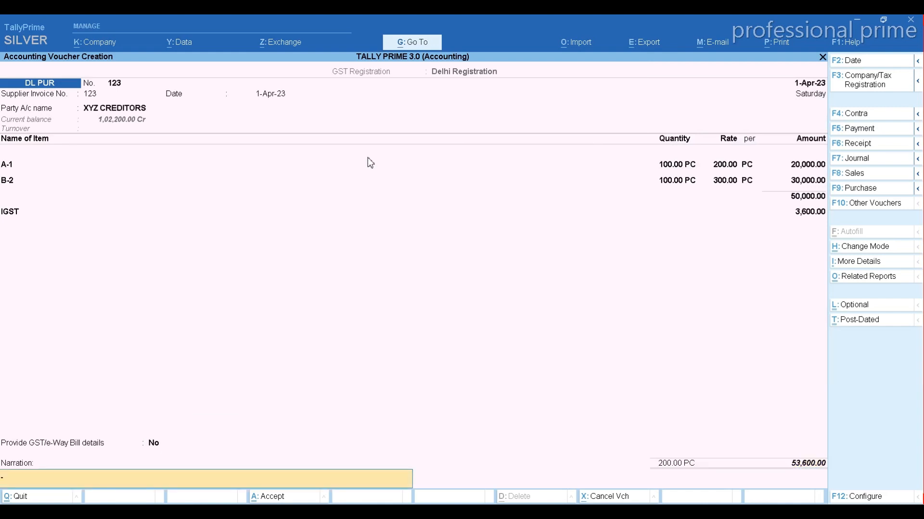
{"action": "key", "text": "Return"}
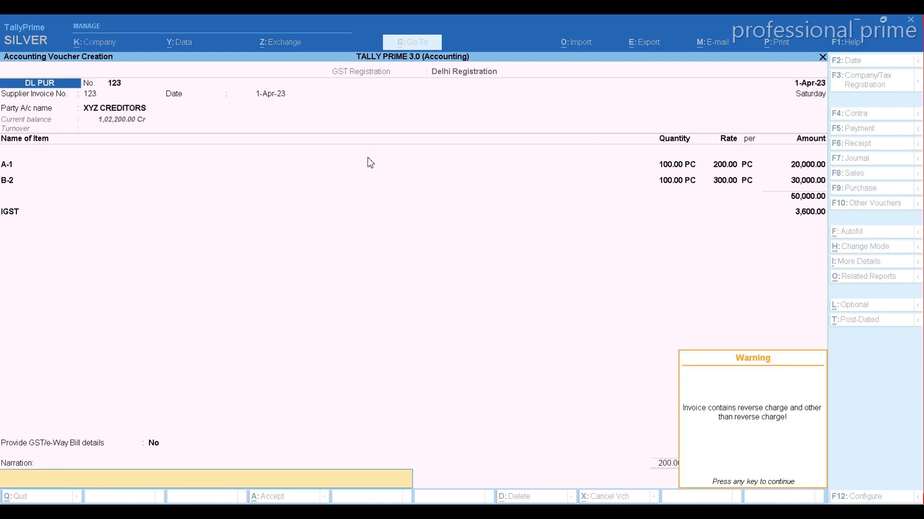
{"action": "key", "text": "Return"}
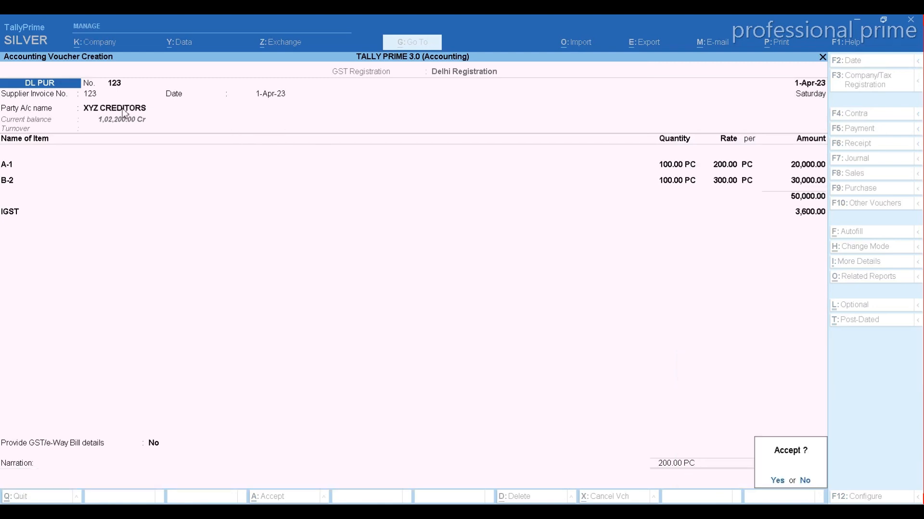
{"action": "key", "text": "Return"}
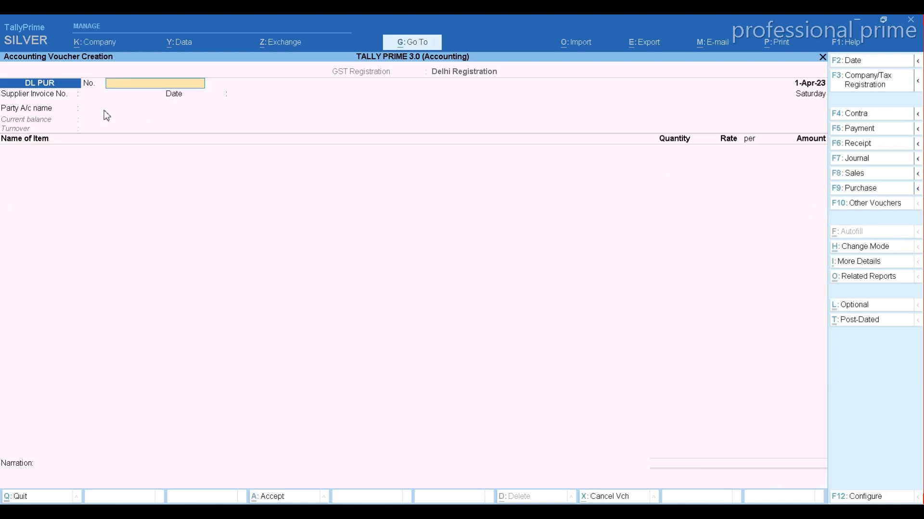
Switch the new voucher to the BR SALE sales voucher type.
{"action": "left_click", "coordinate": [860, 174]}
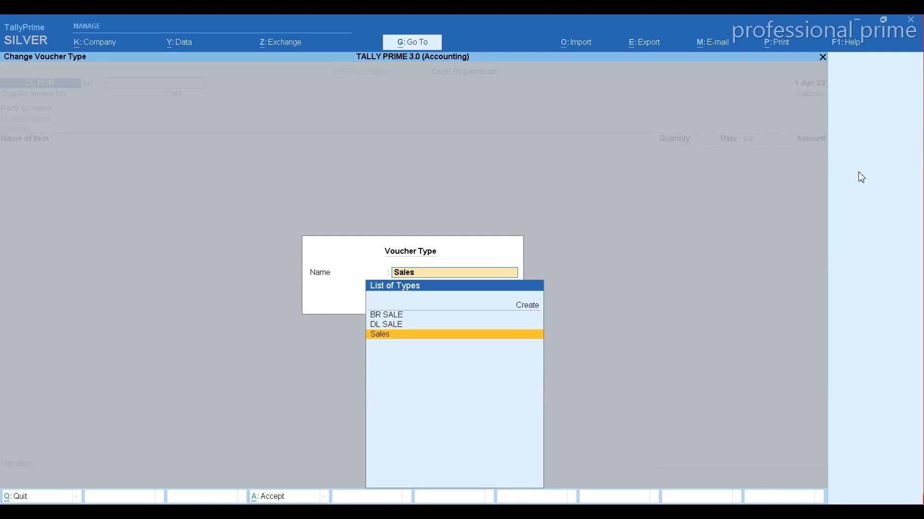
{"action": "key", "text": "Up"}
{"action": "key", "text": "Up"}
{"action": "key", "text": "Return"}
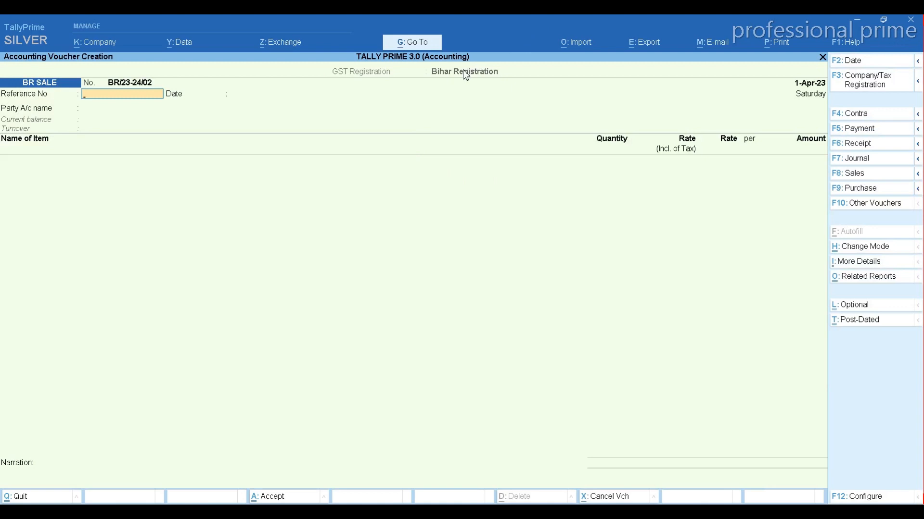
{"action": "type", "text": "BR/23-"}
{"action": "key", "text": "BackSpace"}
{"action": "key", "text": "BackSpace"}
{"action": "key", "text": "BackSpace"}
{"action": "key", "text": "BackSpace"}
{"action": "key", "text": "BackSpace"}
{"action": "key", "text": "BackSpace"}
Enter 123 as the reference number and set both the voucher date and the reference date to 5-Apr-23.
{"action": "type", "text": "123"}
{"action": "key", "text": "Return"}
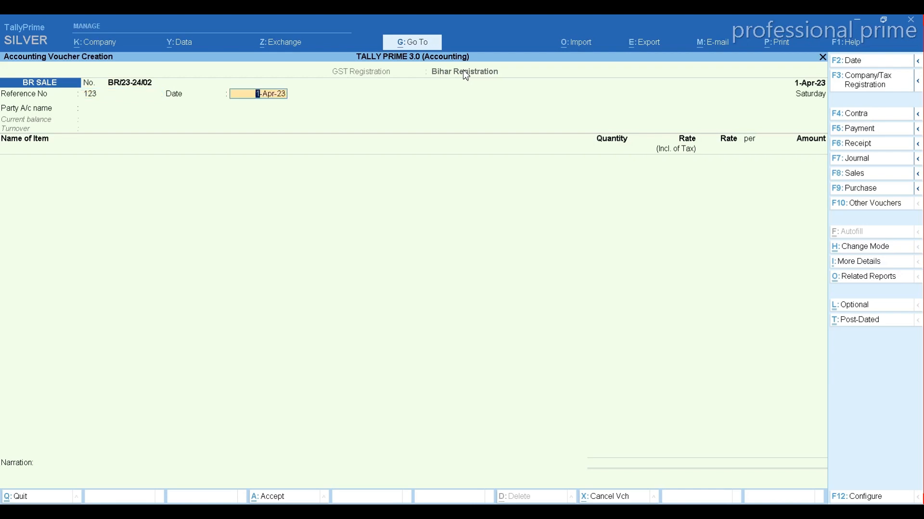
{"action": "key", "text": "Return"}
{"action": "key", "text": "BackSpace"}
{"action": "key", "text": "F2"}
{"action": "type", "text": "5"}
{"action": "key", "text": "Return"}
{"action": "type", "text": "5"}
{"action": "key", "text": "Return"}
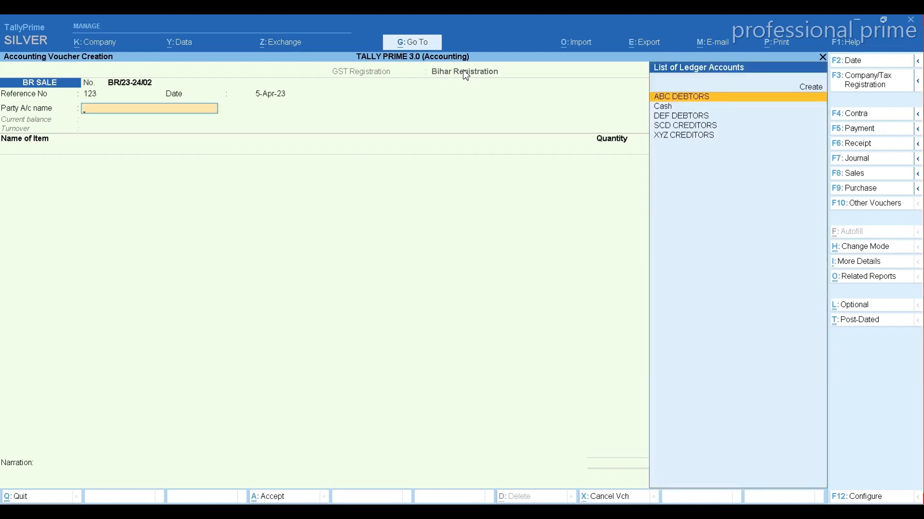
Select ABC DEBTORS as the party account of the BR SALE voucher.
{"action": "key", "text": "Return"}
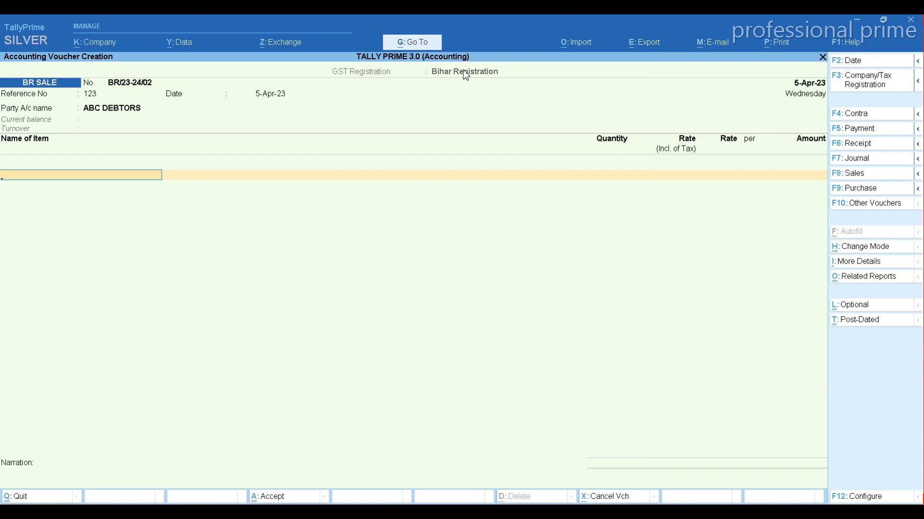
{"action": "key", "text": "BackSpace"}
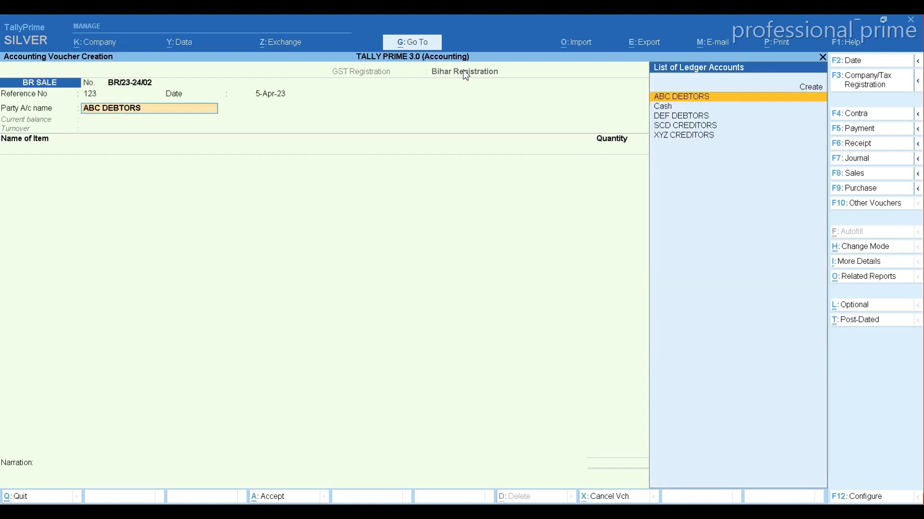
{"action": "key", "text": "Return"}
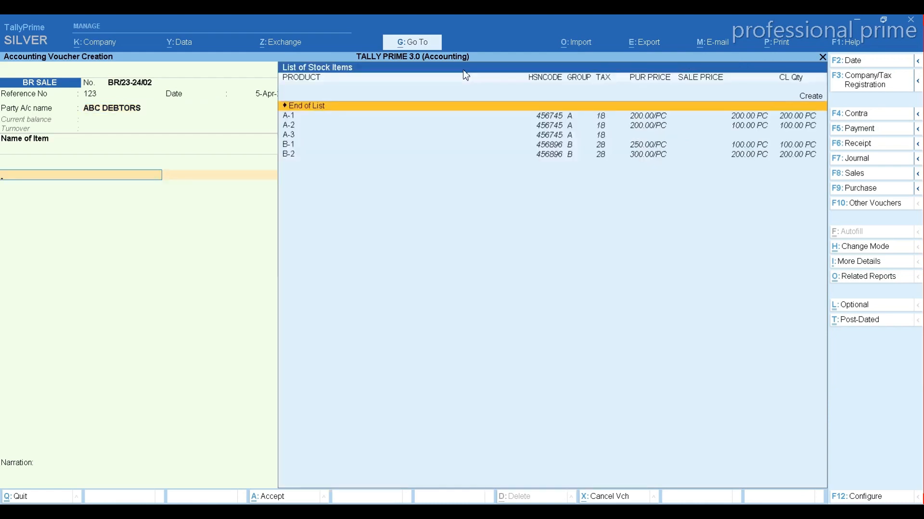
Add stock item A-1 to the BR SALE voucher with a quantity of 50 PC and a tax-inclusive rate of 350.
{"action": "key", "text": "Down"}
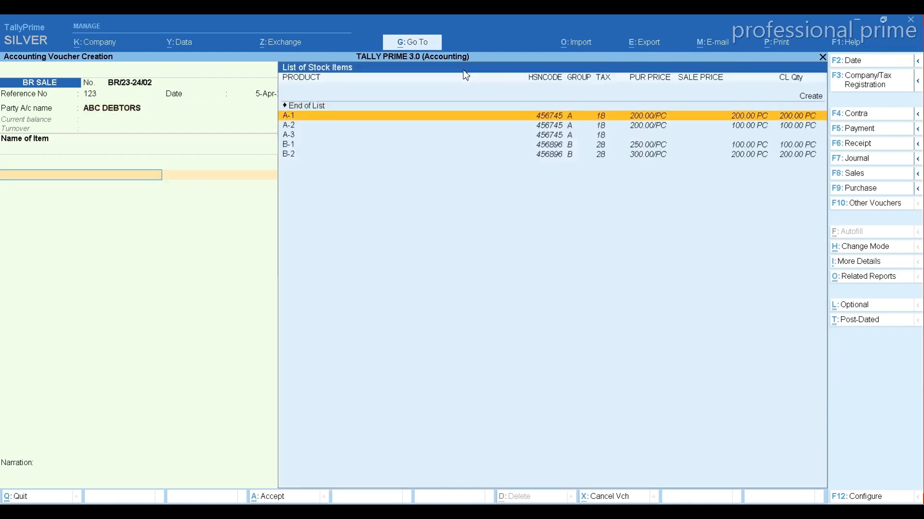
{"action": "key", "text": "Return"}
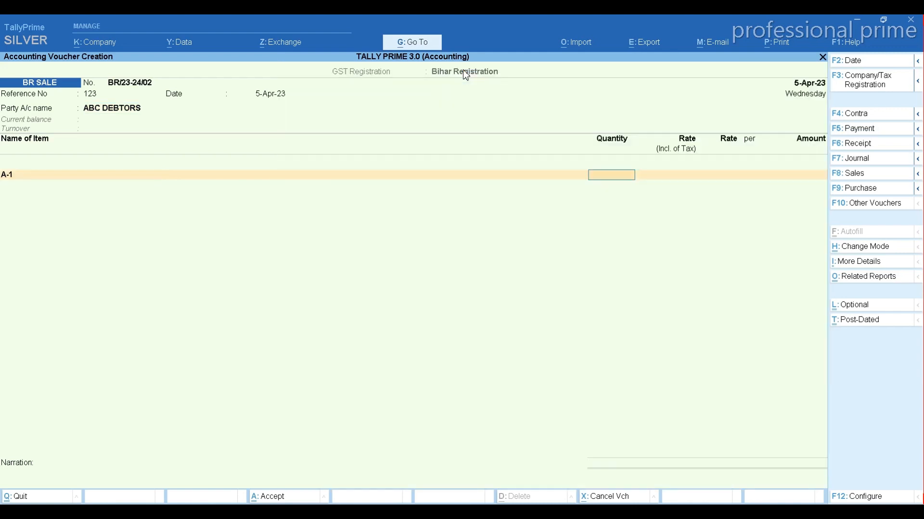
{"action": "key", "text": "BackSpace"}
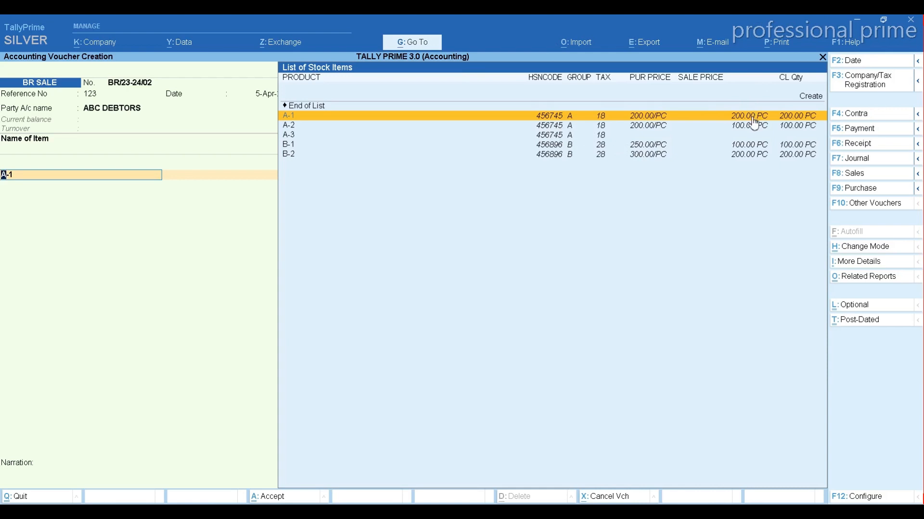
{"action": "key", "text": "Return"}
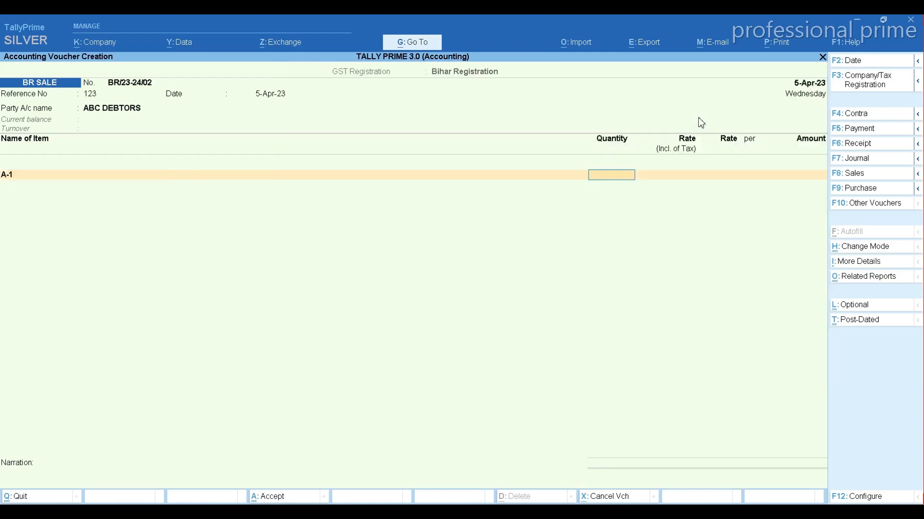
{"action": "type", "text": "50"}
{"action": "key", "text": "Return"}
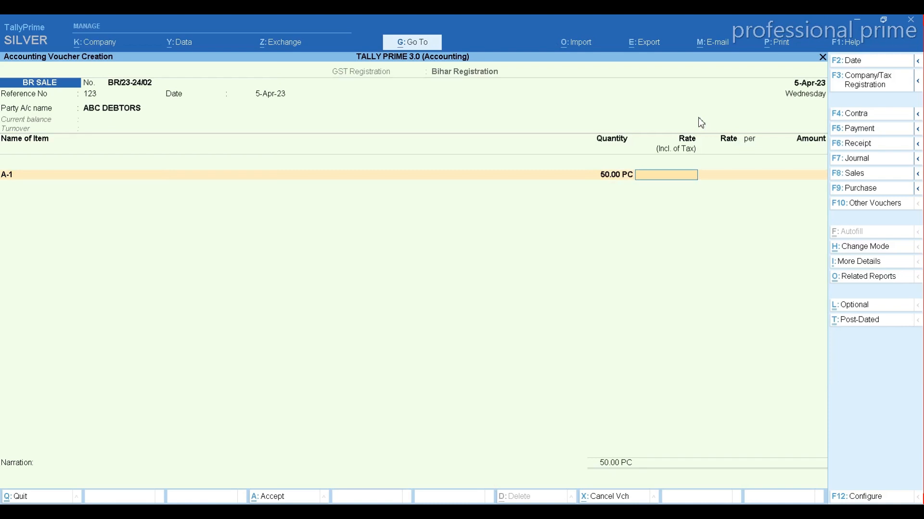
{"action": "type", "text": "350"}
{"action": "key", "text": "Return"}
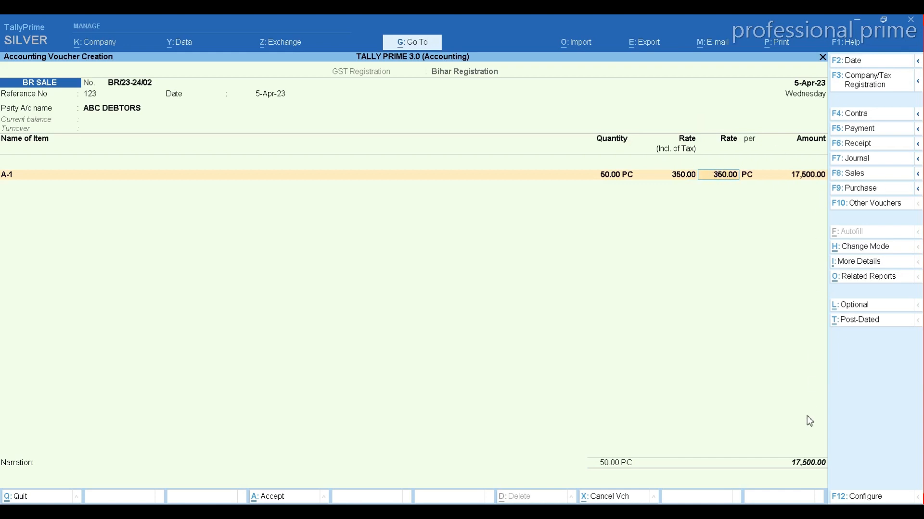
{"action": "key", "text": "Return"}
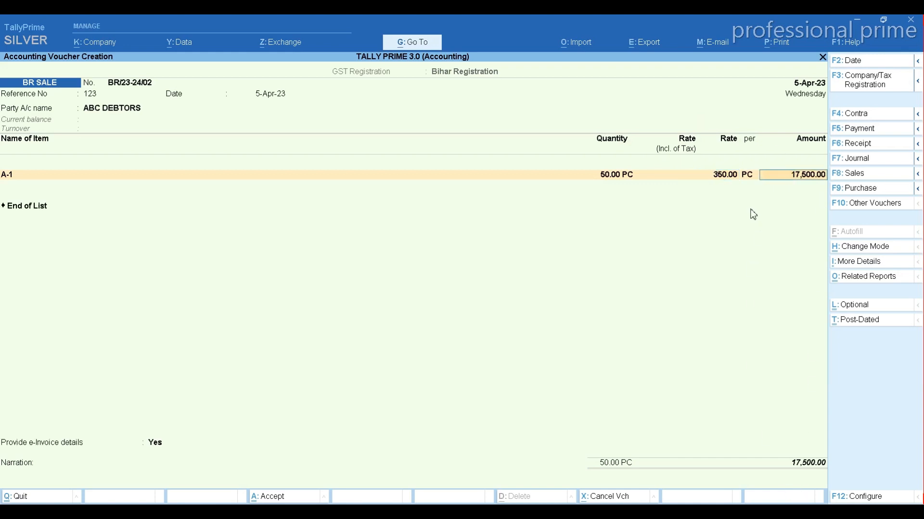
Allocate item A-1 to the LOCAL GOODS SALE @ 18% ledger, keeping the GST and HSN/SAC details as per Masters/Company.
{"action": "key", "text": "Return"}
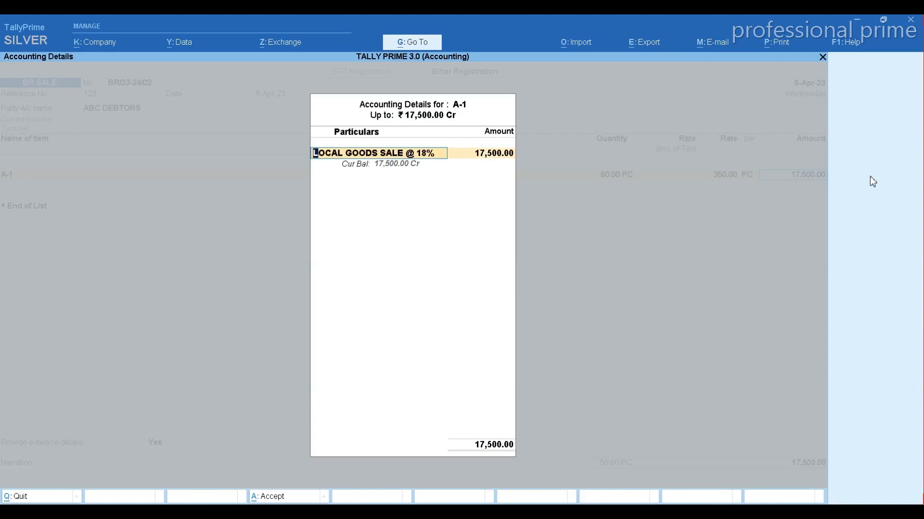
{"action": "key", "text": "Return"}
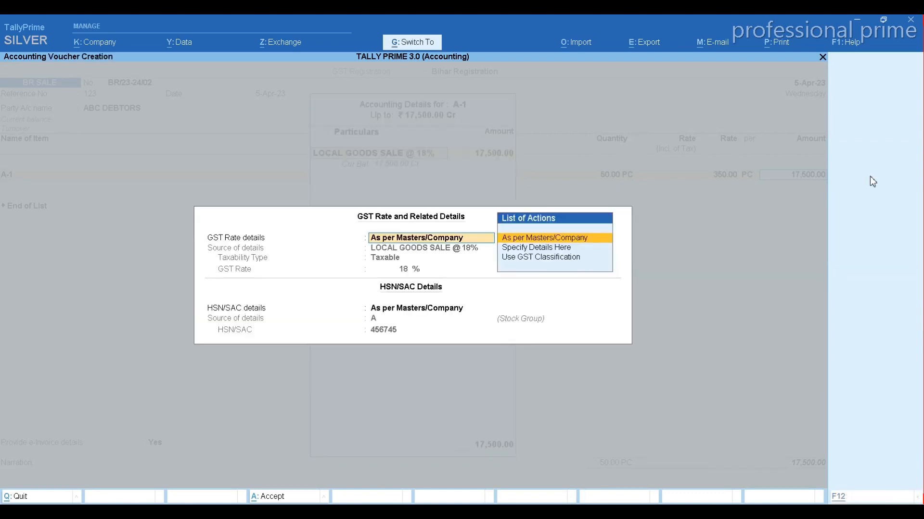
{"action": "key", "text": "ctrl+a"}
{"action": "key", "text": "Return"}
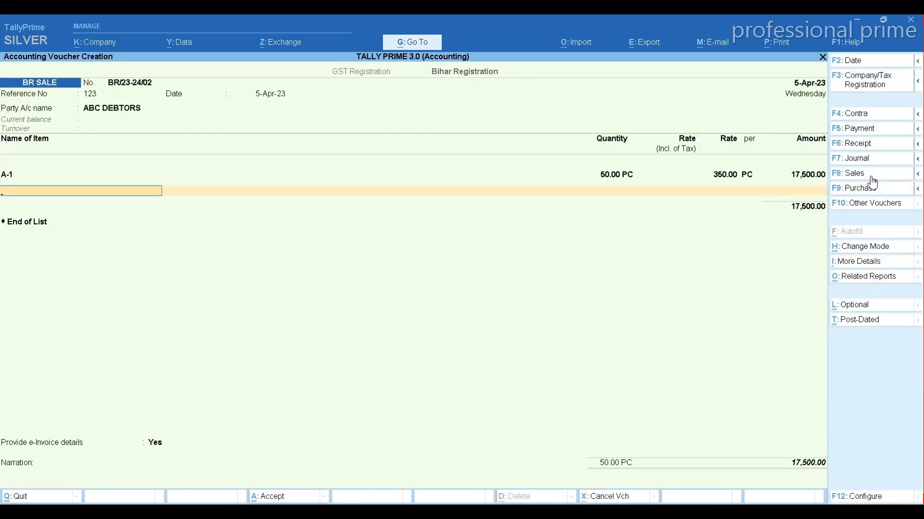
Add stock item B-1 to the BR SALE voucher with a quantity of 50 PC and a tax-exclusive rate of 400.
{"action": "type", "text": "B"}
{"action": "key", "text": "Up"}
{"action": "key", "text": "Down"}
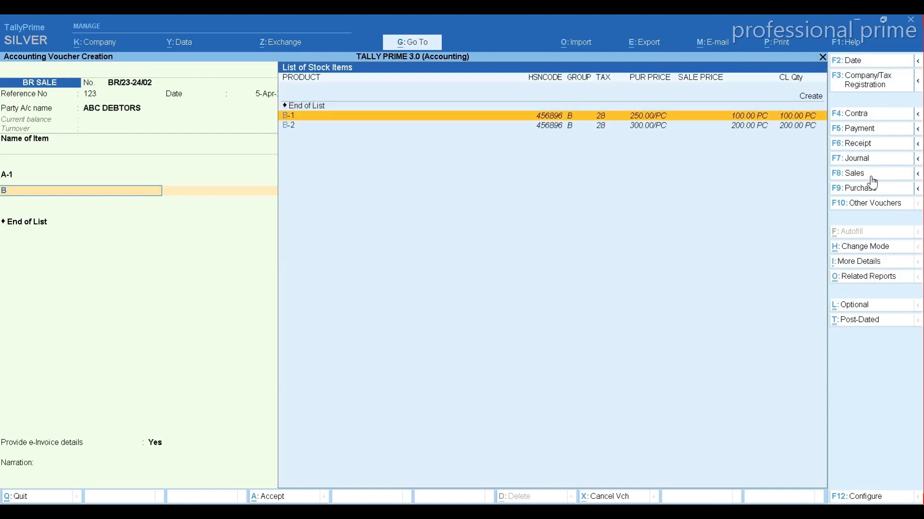
{"action": "key", "text": "Return"}
{"action": "type", "text": "50"}
{"action": "key", "text": "Return"}
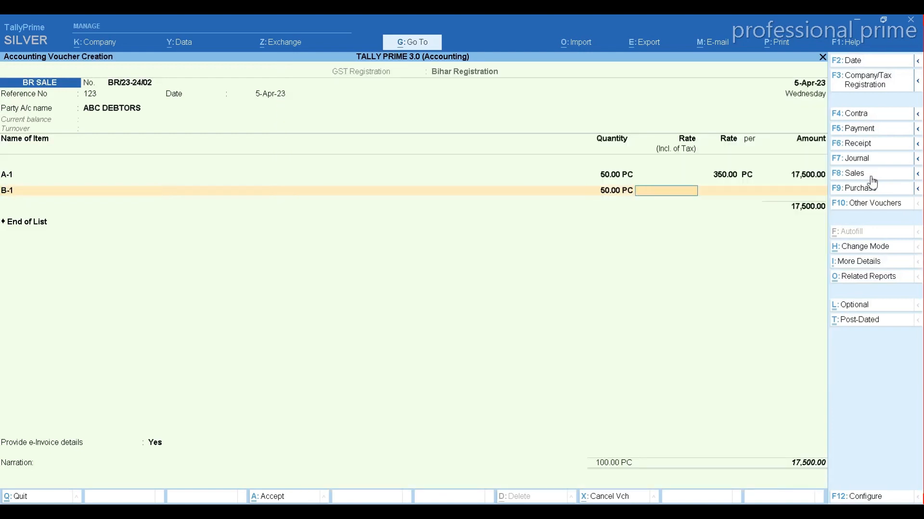
{"action": "key", "text": "Return"}
{"action": "type", "text": "400"}
{"action": "key", "text": "Return"}
{"action": "key", "text": "Return"}
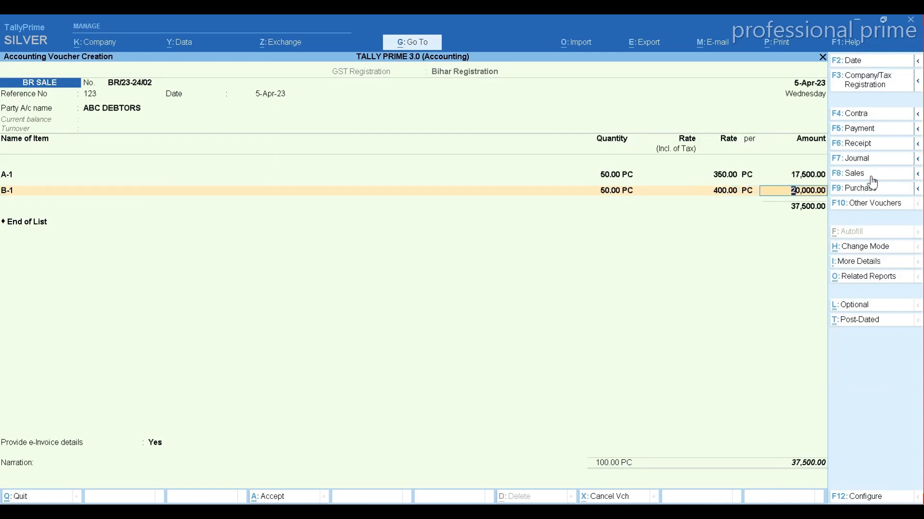
Allocate item B-1 to the LOCAL GOODS SALE @ 28% ledger for its full amount, keeping the default GST details.
{"action": "key", "text": "Return"}
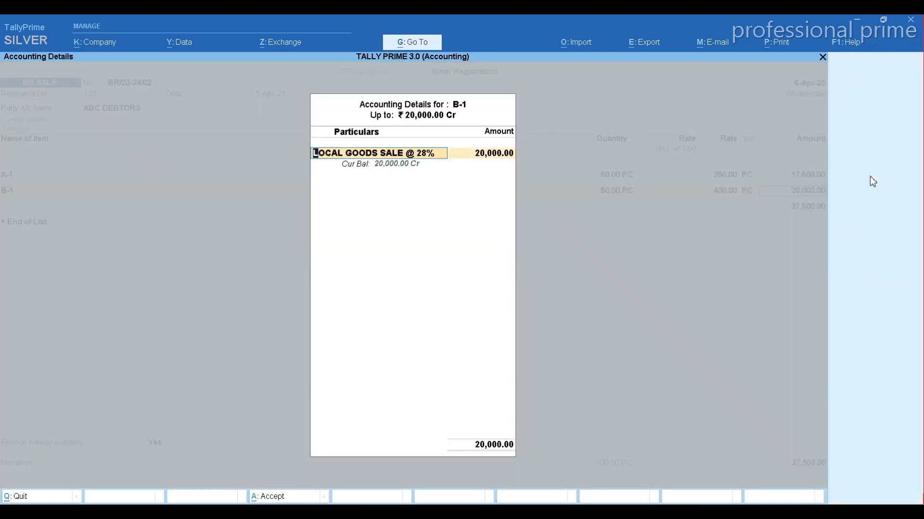
{"action": "key", "text": "Return"}
{"action": "key", "text": "Return"}
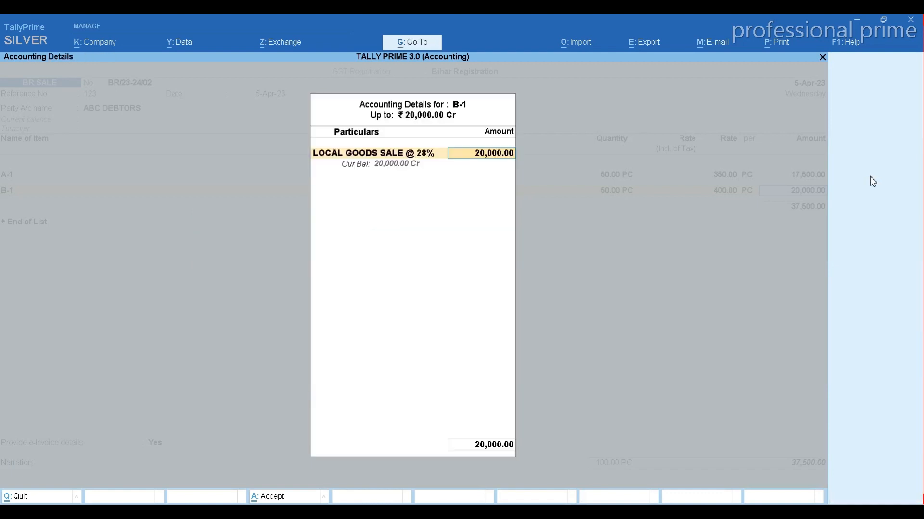
{"action": "key", "text": "Return"}
End the item list and add the CGST and SGST tax ledgers to the voucher.
{"action": "key", "text": "Return"}
{"action": "type", "text": "cg"}
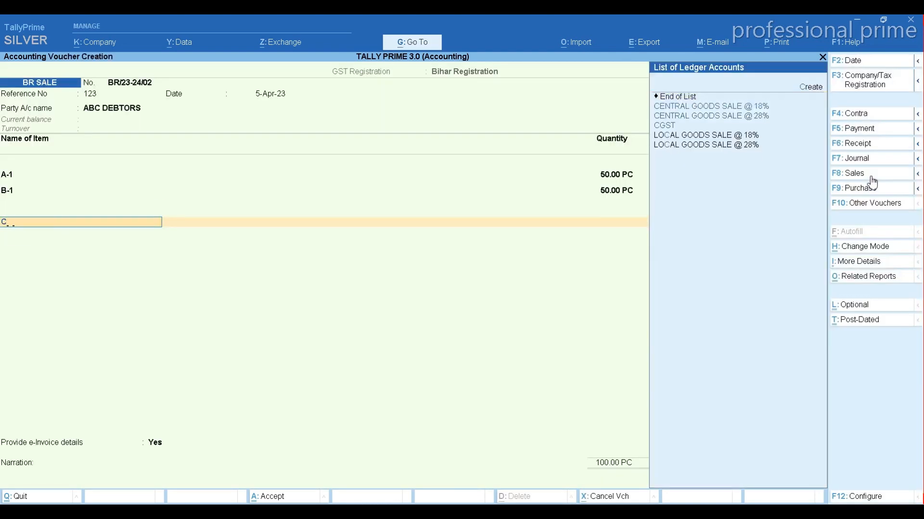
{"action": "key", "text": "Return"}
{"action": "key", "text": "Return"}
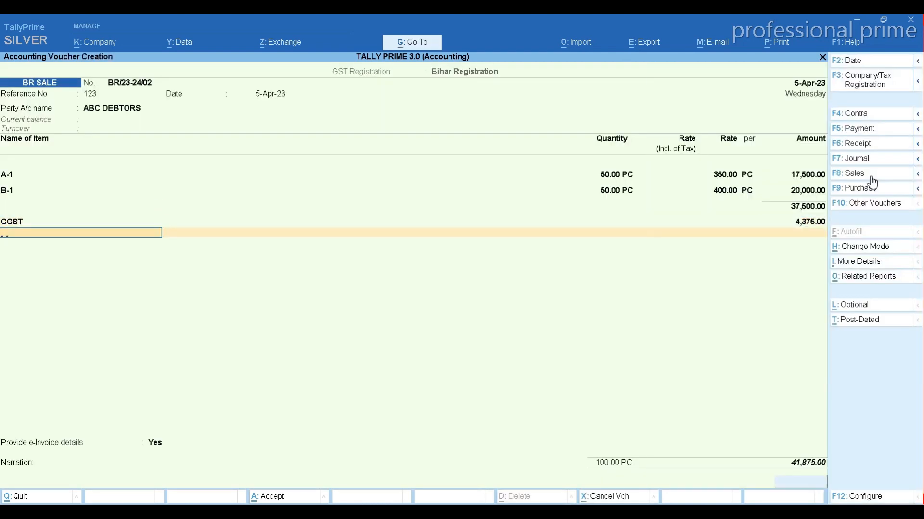
{"action": "type", "text": "sg"}
{"action": "key", "text": "Return"}
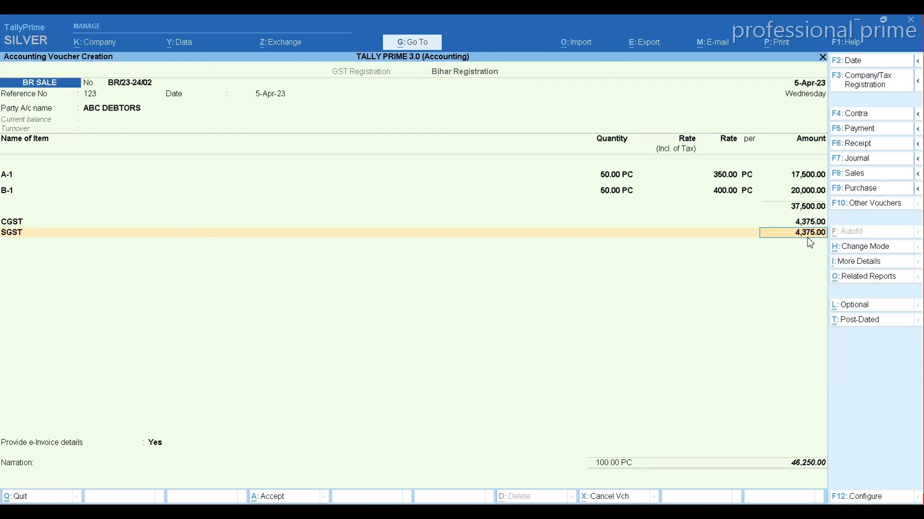
Examine the detailed GST tax analysis of the voucher, including the tax rates and amounts for A-1 and B-1.
{"action": "left_click", "coordinate": [861, 277]}
{"action": "key", "text": "Return"}
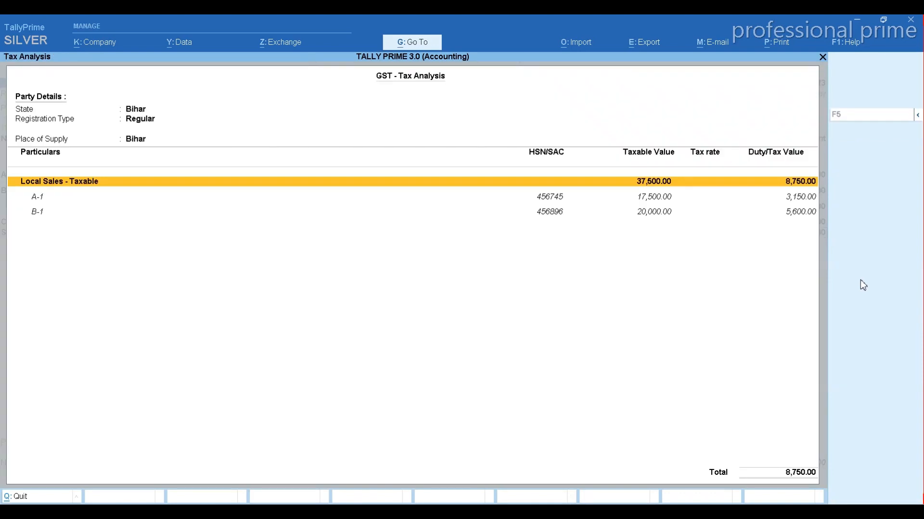
{"action": "key", "text": "alt+F5"}
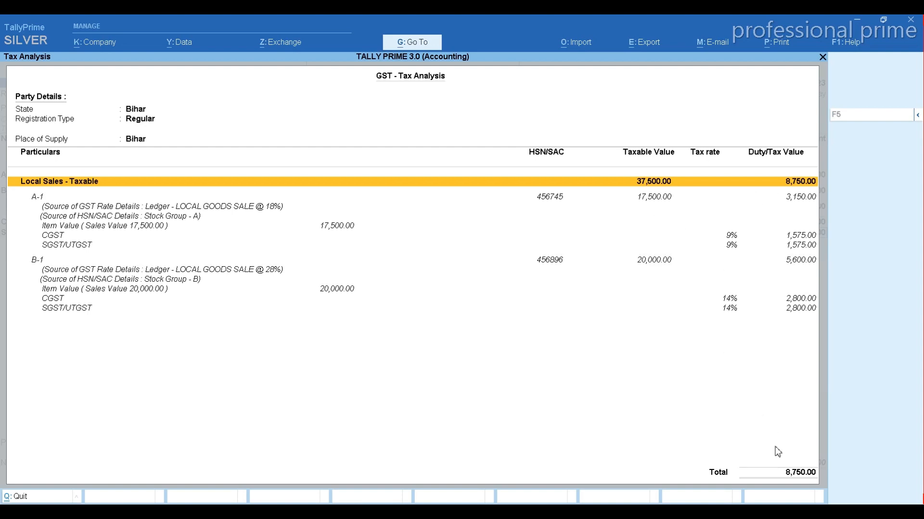
{"action": "key", "text": "Escape"}
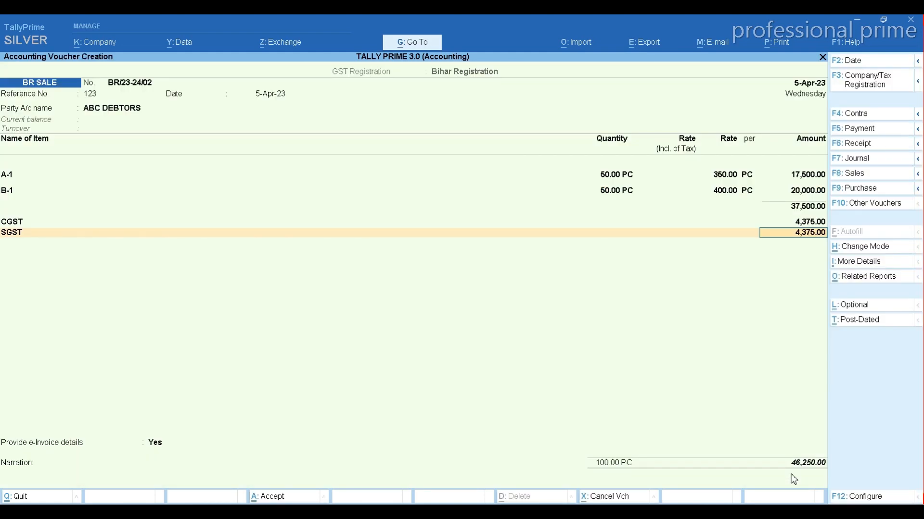
Set Provide e-Invoice details to No, leave the narration blank and save the voucher without generating an e-invoice.
{"action": "key", "text": "Return"}
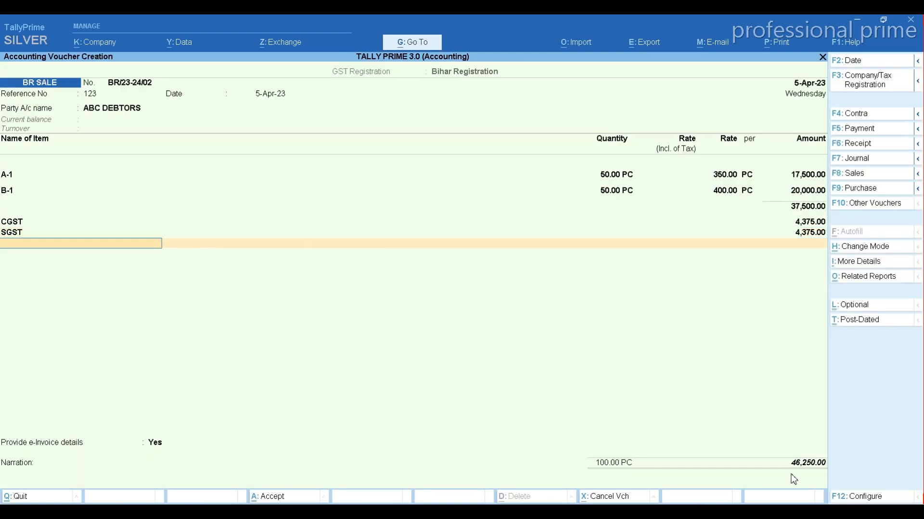
{"action": "key", "text": "Return"}
{"action": "key", "text": "Up"}
{"action": "key", "text": "Return"}
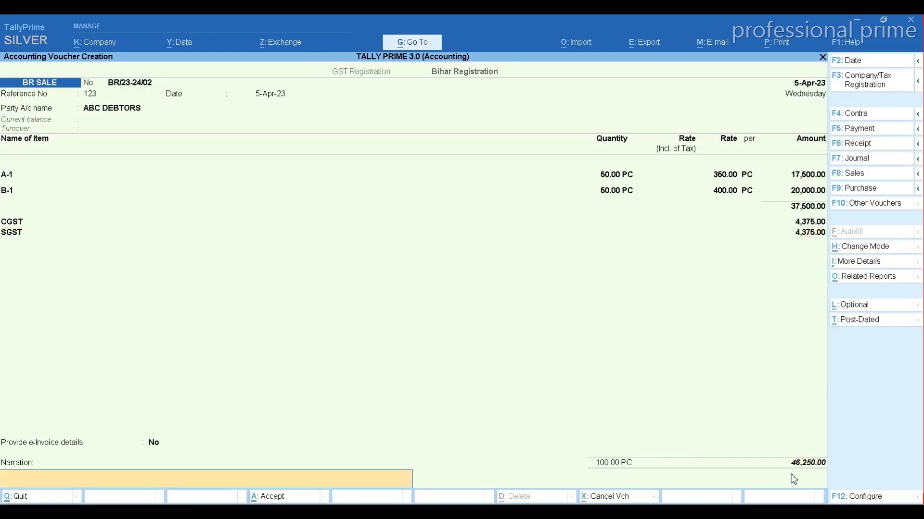
{"action": "key", "text": "Return"}
{"action": "left_click", "coordinate": [791, 476]}
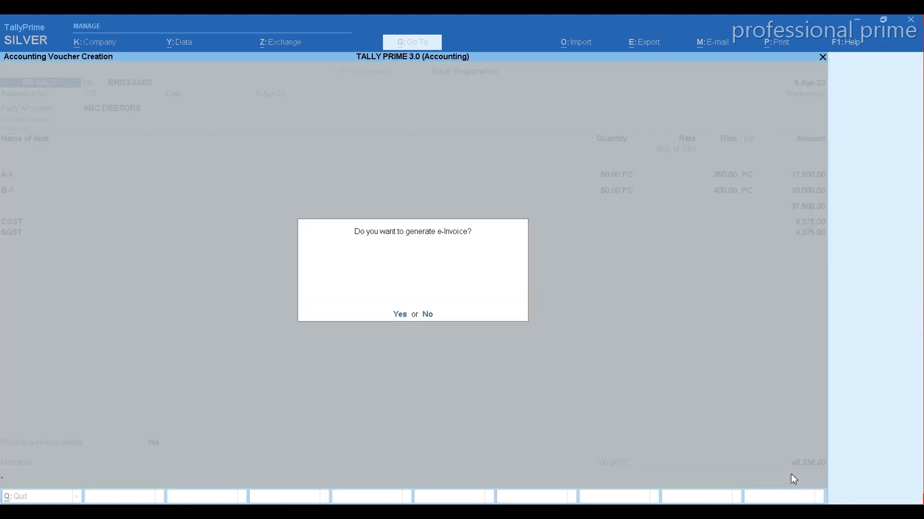
{"action": "key", "text": "n"}
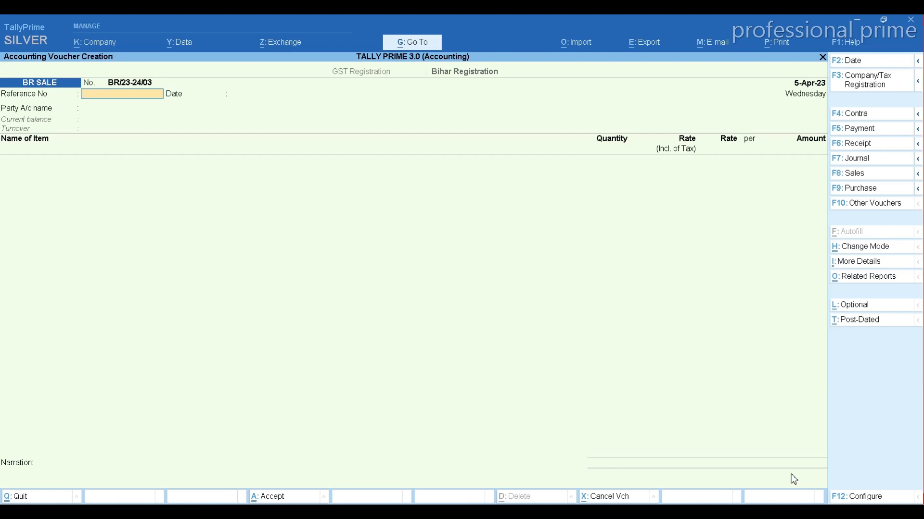
Give the new BR SALE voucher reference number 145 dated 5-Apr-23 and select DEF DEBTORS as the party account.
{"action": "type", "text": "145"}
{"action": "key", "text": "Return"}
{"action": "key", "text": "Return"}
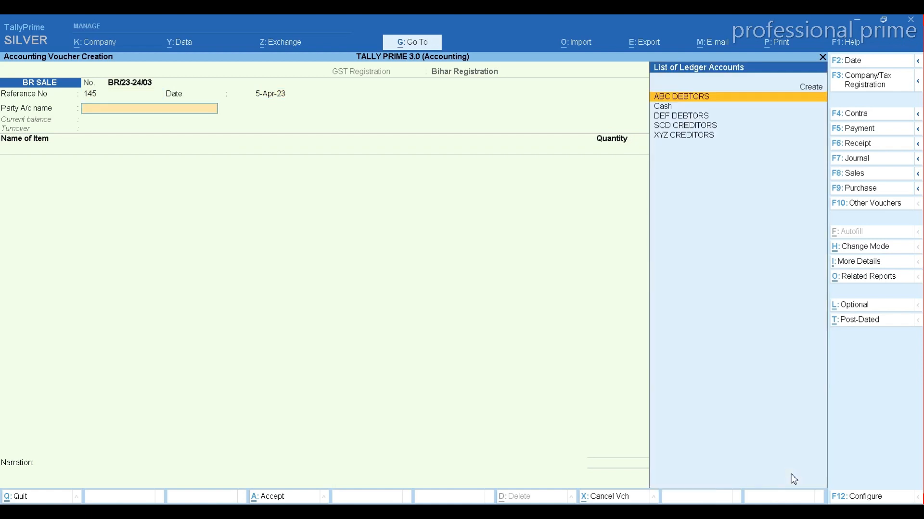
{"action": "key", "text": "Down"}
{"action": "key", "text": "Down"}
{"action": "key", "text": "Down"}
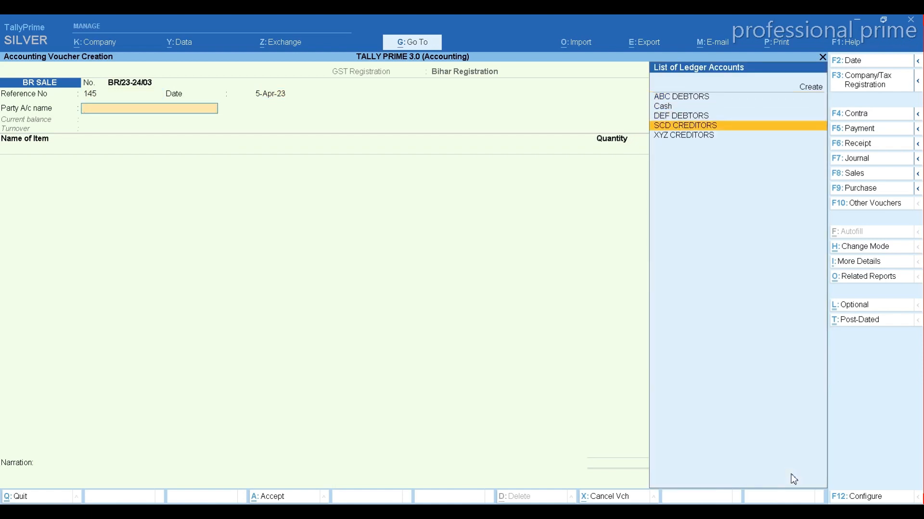
{"action": "key", "text": "Up"}
{"action": "key", "text": "Return"}
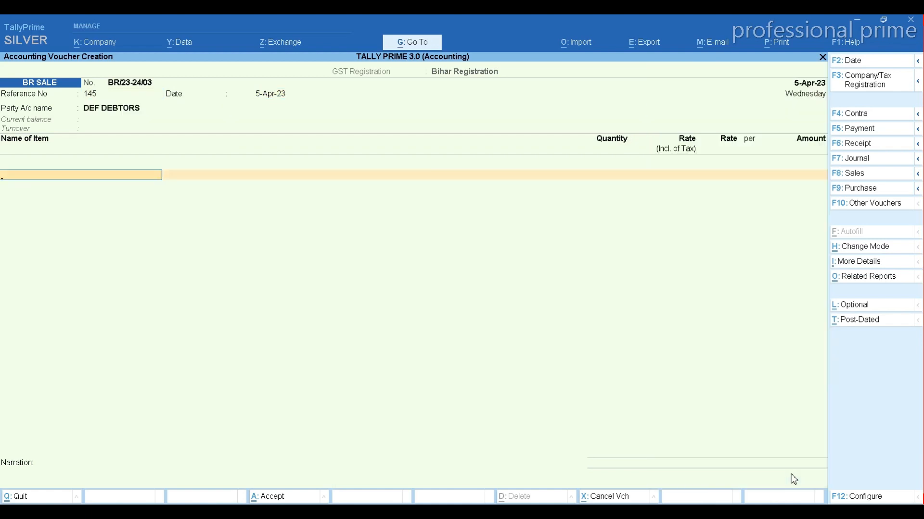
Add stock item A-2 to the DEF DEBTORS voucher with a quantity of 25 PC and a tax-inclusive rate of 350.
{"action": "type", "text": "A"}
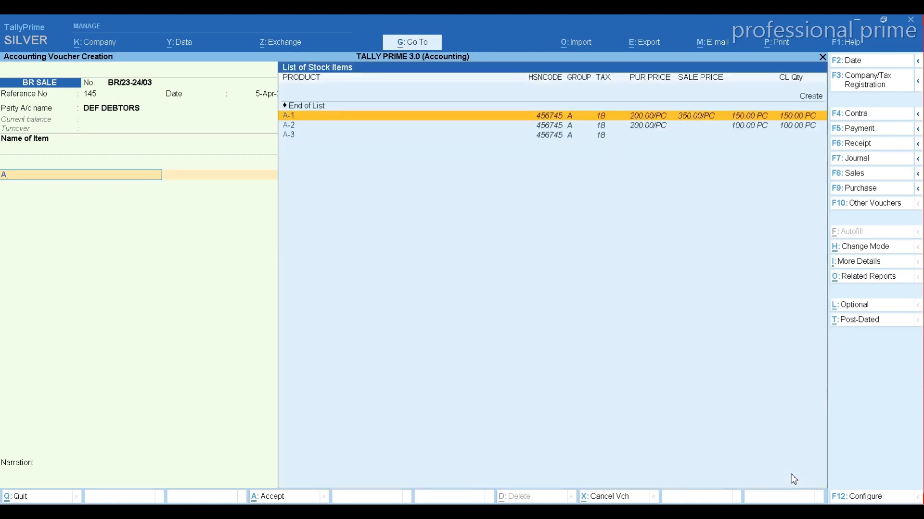
{"action": "key", "text": "Down"}
{"action": "key", "text": "Return"}
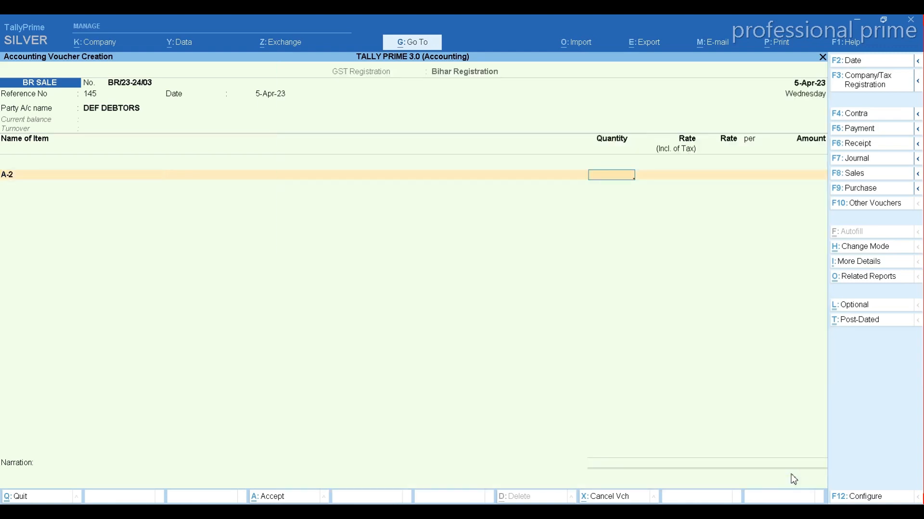
{"action": "type", "text": "25"}
{"action": "key", "text": "Return"}
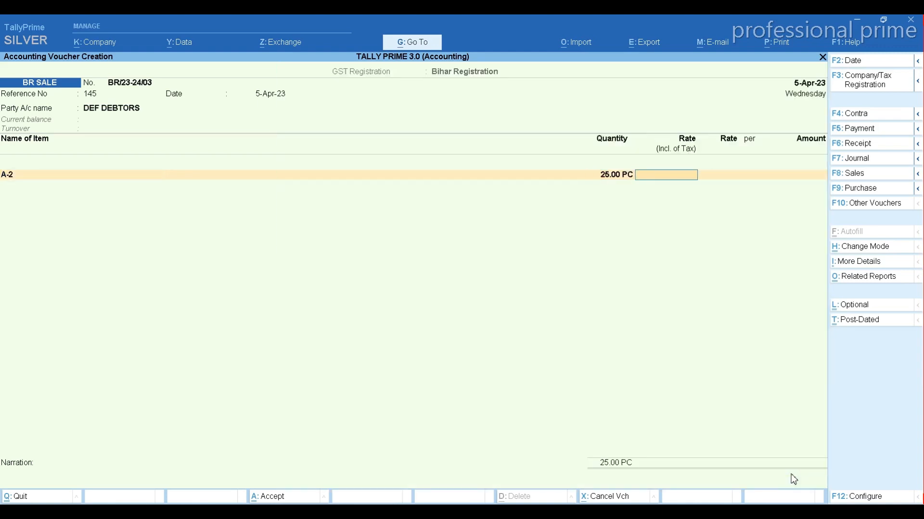
{"action": "type", "text": "350"}
{"action": "key", "text": "Return"}
{"action": "key", "text": "Return"}
{"action": "key", "text": "Return"}
Allocate item A-2 to the CENTRAL GOODS SALE @ 18% ledger, keeping the GST and HSN/SAC details as per Masters/Company.
{"action": "key", "text": "Return"}
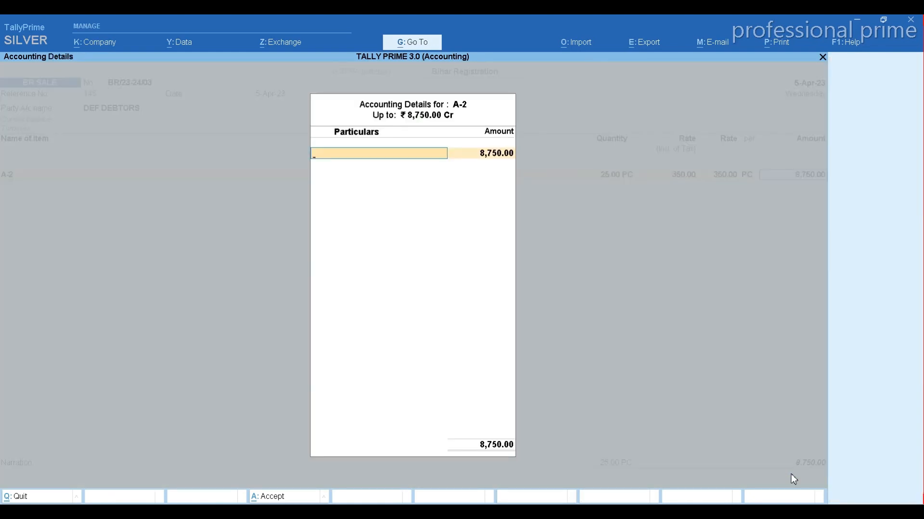
{"action": "type", "text": "CE"}
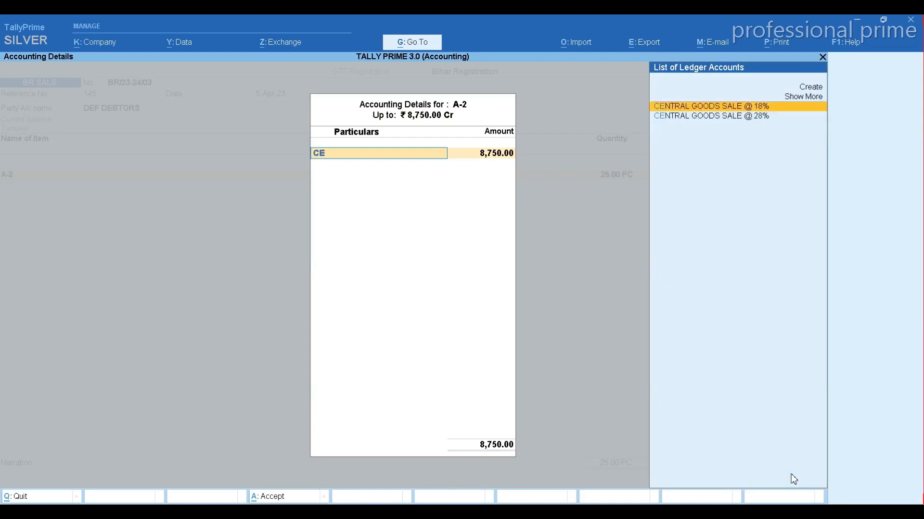
{"action": "key", "text": "Return"}
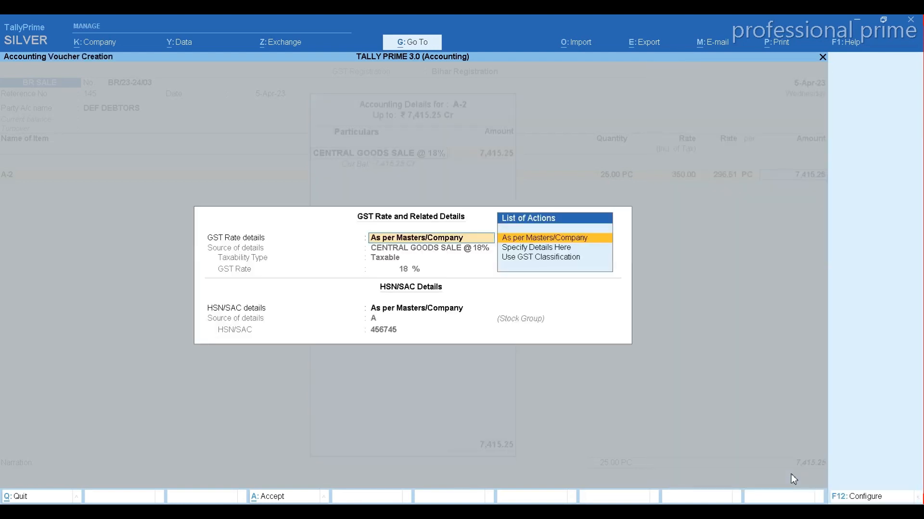
{"action": "key", "text": "Return"}
{"action": "key", "text": "Return"}
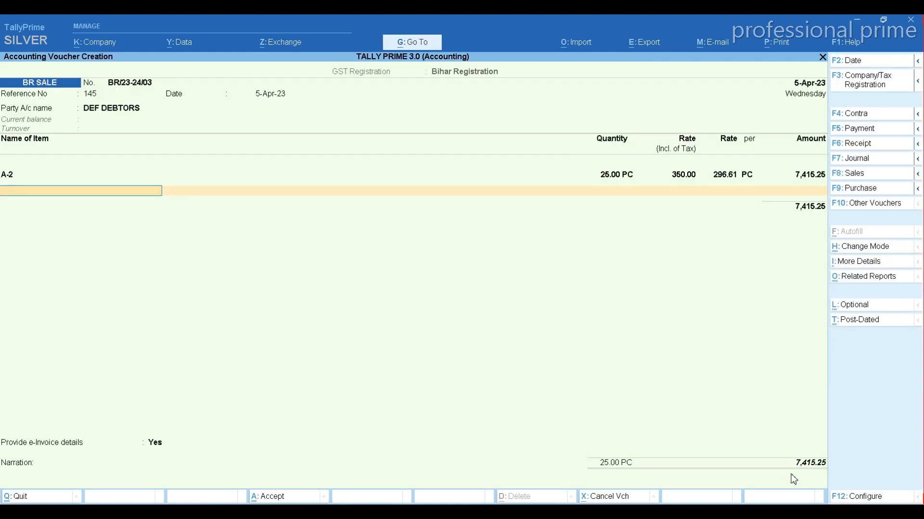
Add stock item B-2 with a quantity of 25 PC and a rate of 400, leaving the tax-inclusive rate blank.
{"action": "key", "text": "Down"}
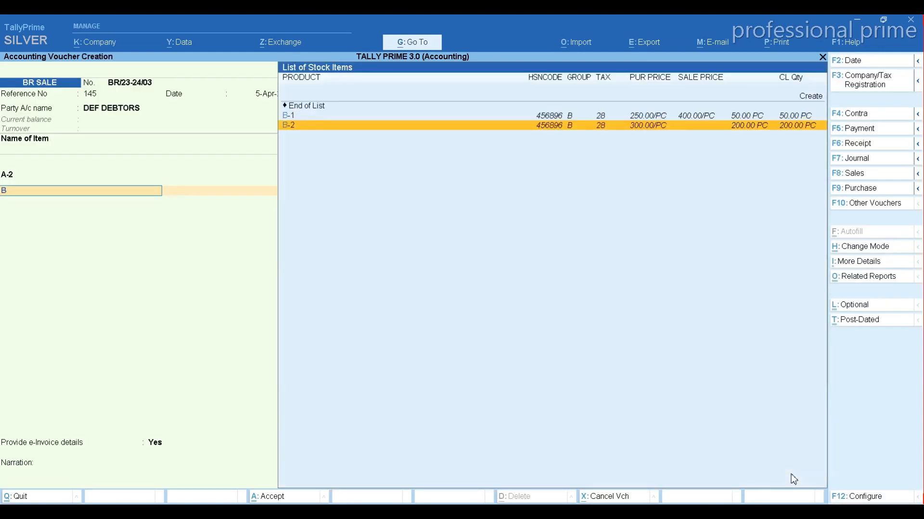
{"action": "key", "text": "Return"}
{"action": "type", "text": "25"}
{"action": "key", "text": "Return"}
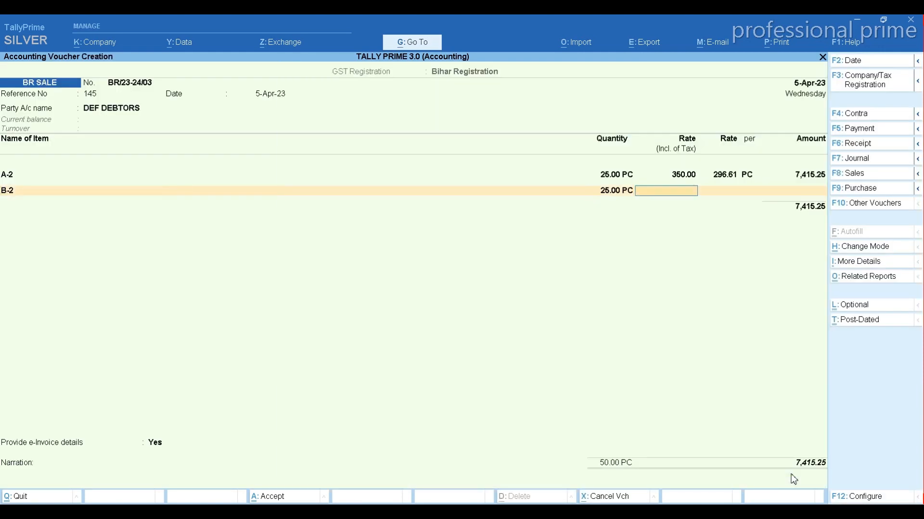
{"action": "type", "text": "400"}
{"action": "key", "text": "Return"}
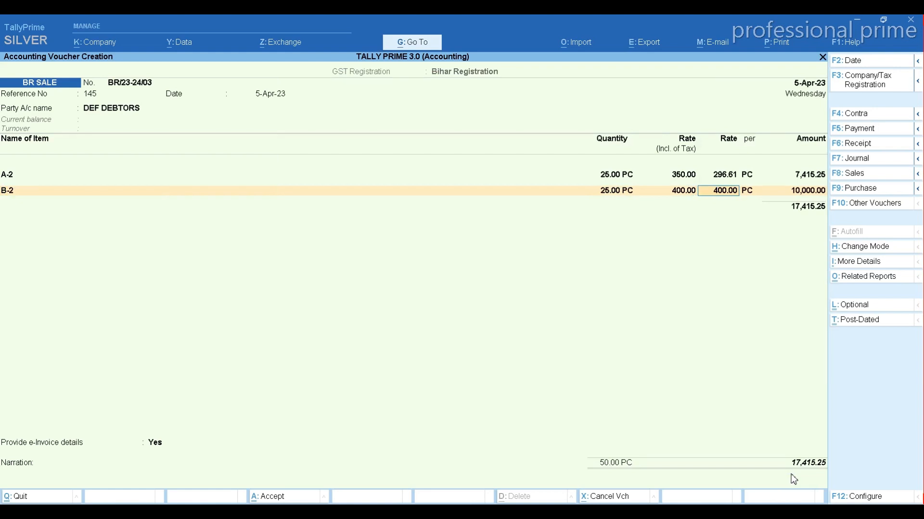
{"action": "key", "text": "BackSpace"}
{"action": "key", "text": "BackSpace"}
{"action": "key", "text": "Return"}
{"action": "key", "text": "Return"}
Allocate item B-2 to the LOCAL GOODS SALE @ 28% ledger with GST details as per Masters/Company, and end the item list.
{"action": "key", "text": "Return"}
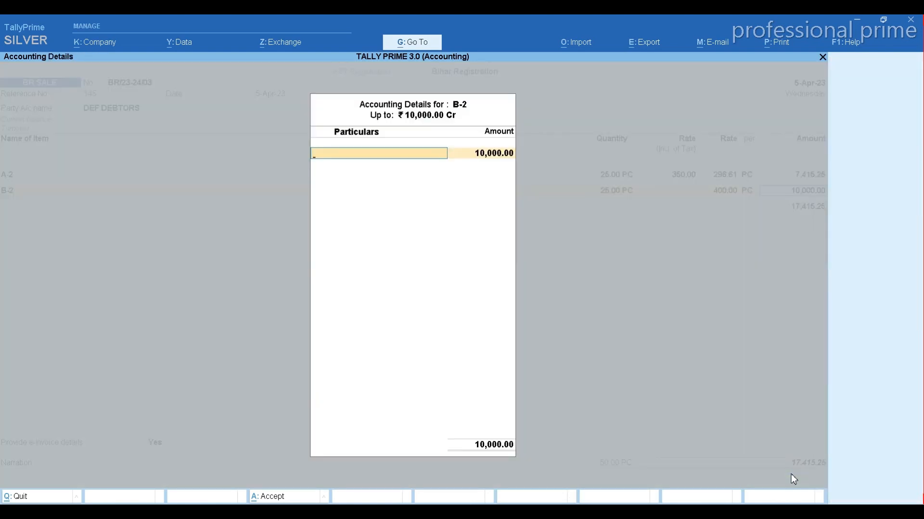
{"action": "type", "text": "S"}
{"action": "key", "text": "Down"}
{"action": "key", "text": "Down"}
{"action": "key", "text": "Down"}
{"action": "key", "text": "Down"}
{"action": "key", "text": "Return"}
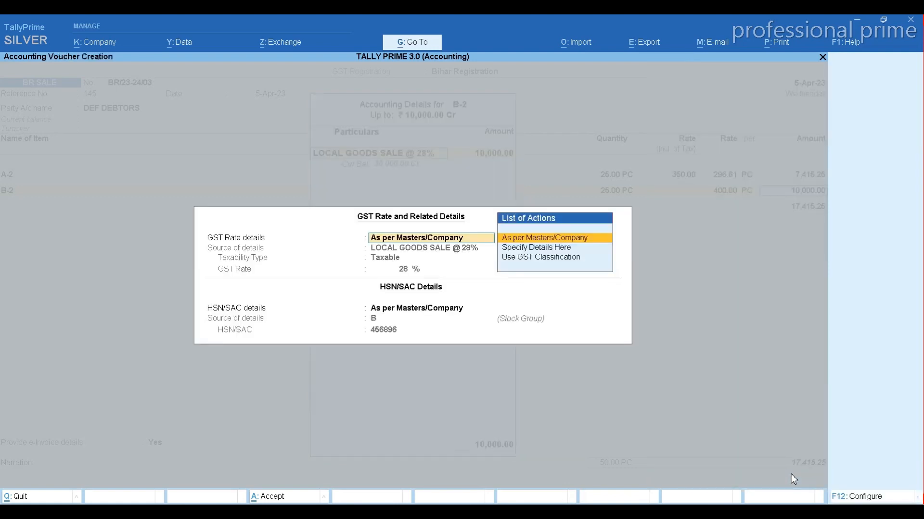
{"action": "key", "text": "Return"}
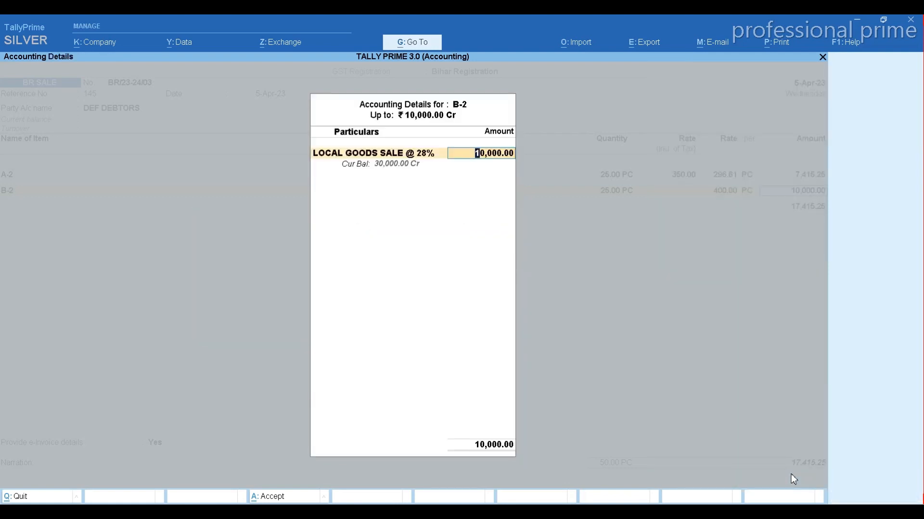
{"action": "key", "text": "Return"}
{"action": "key", "text": "Return"}
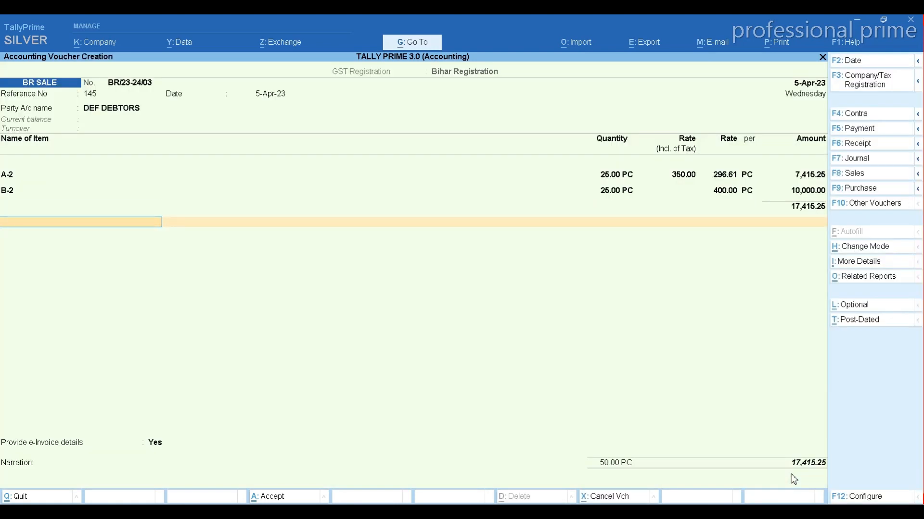
Add the IGST ledger to the DEF DEBTORS voucher and examine the detailed GST tax analysis.
{"action": "type", "text": "IG"}
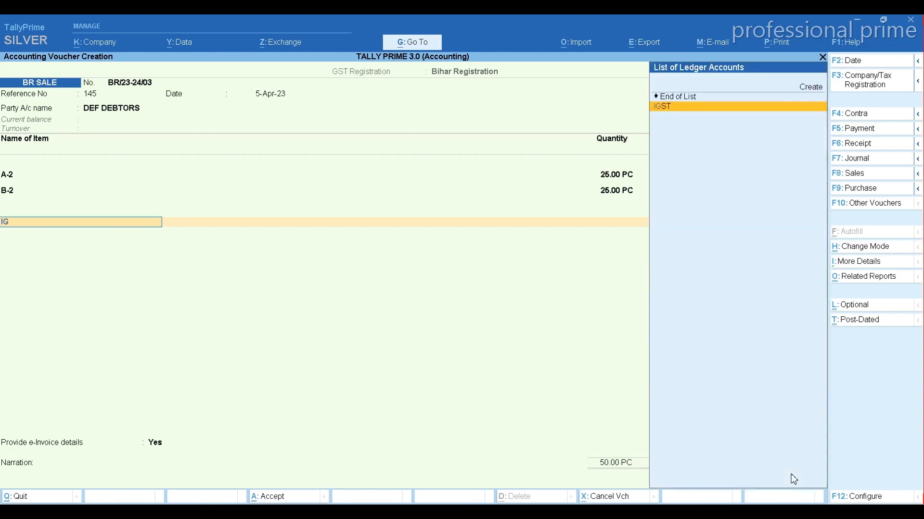
{"action": "key", "text": "Return"}
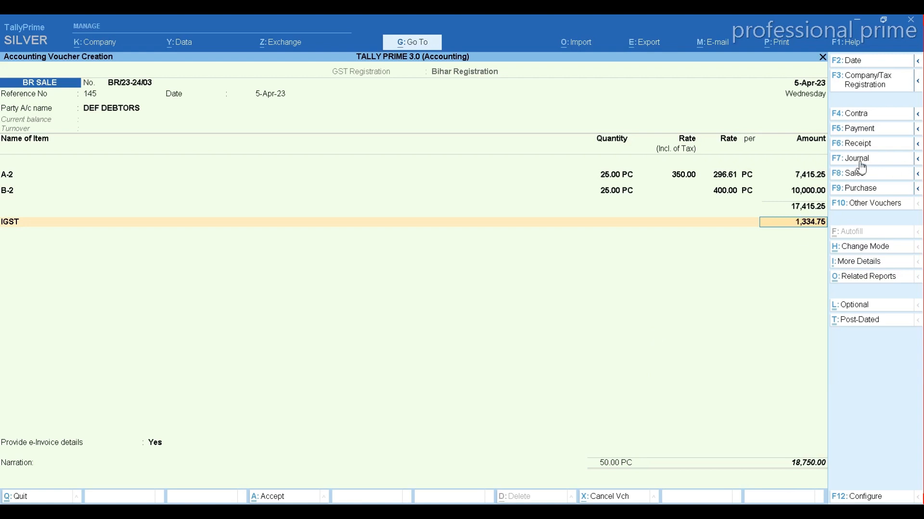
{"action": "left_click", "coordinate": [858, 277]}
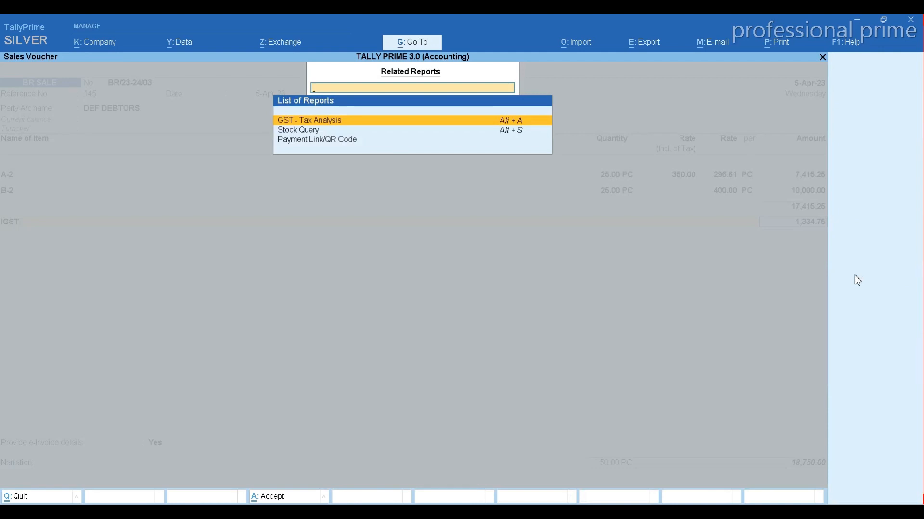
{"action": "key", "text": "Return"}
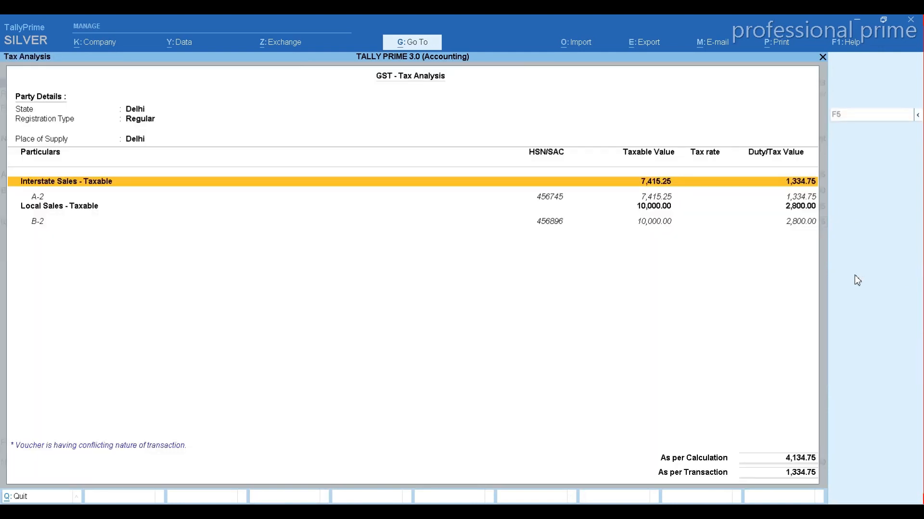
{"action": "key", "text": "F5"}
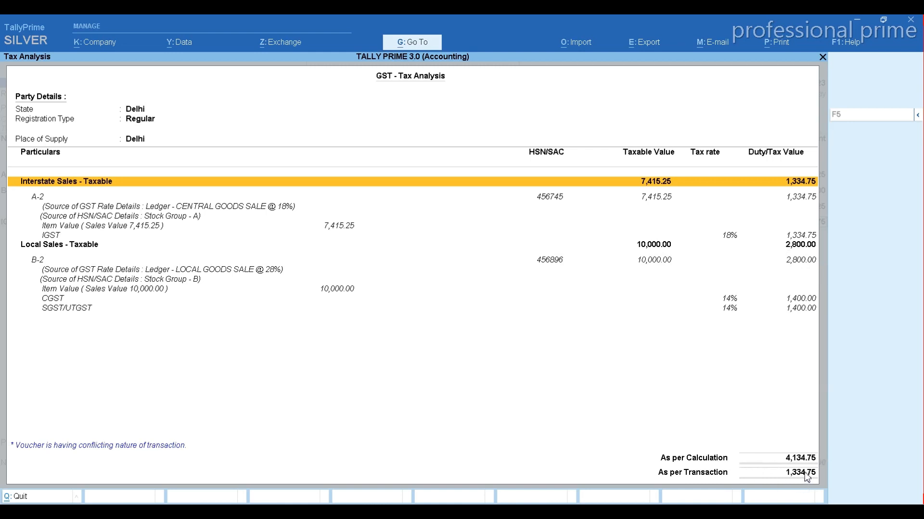
{"action": "key", "text": "Escape"}
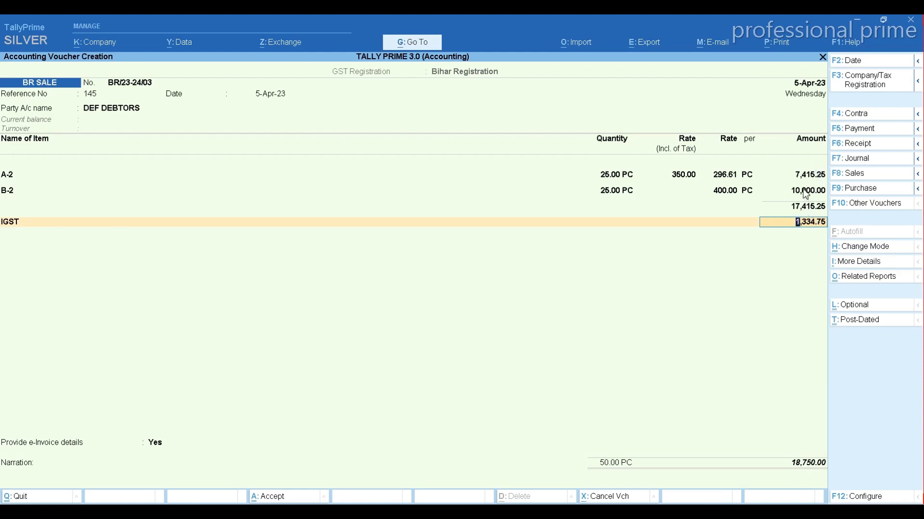
Reallocate item B-2 to the CENTRAL GOODS SALE @ 28% ledger, keeping the GST and HSN/SAC details as per Masters/Company.
{"action": "key", "text": "BackSpace"}
{"action": "key", "text": "BackSpace"}
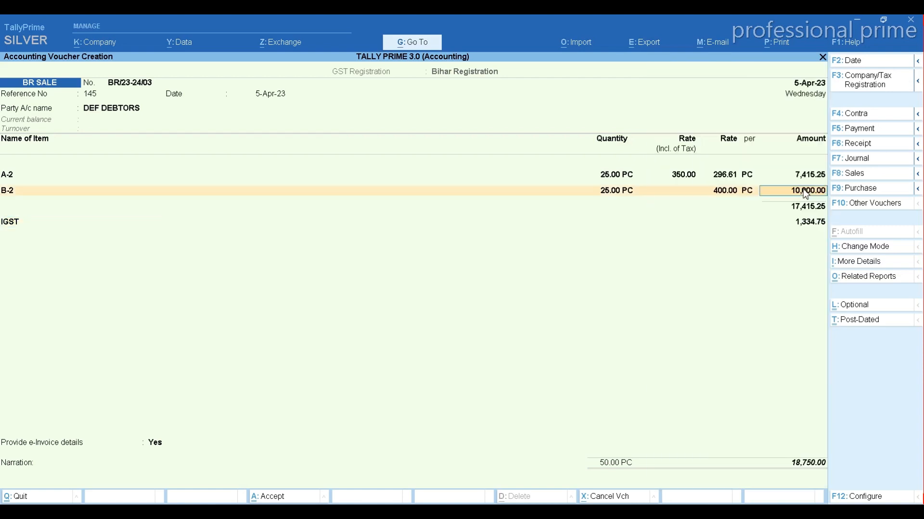
{"action": "key", "text": "Return"}
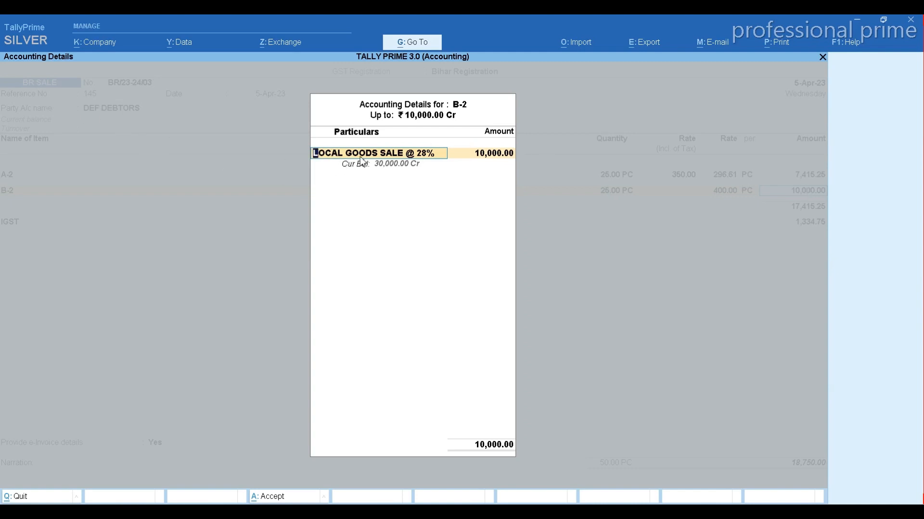
{"action": "type", "text": "CE"}
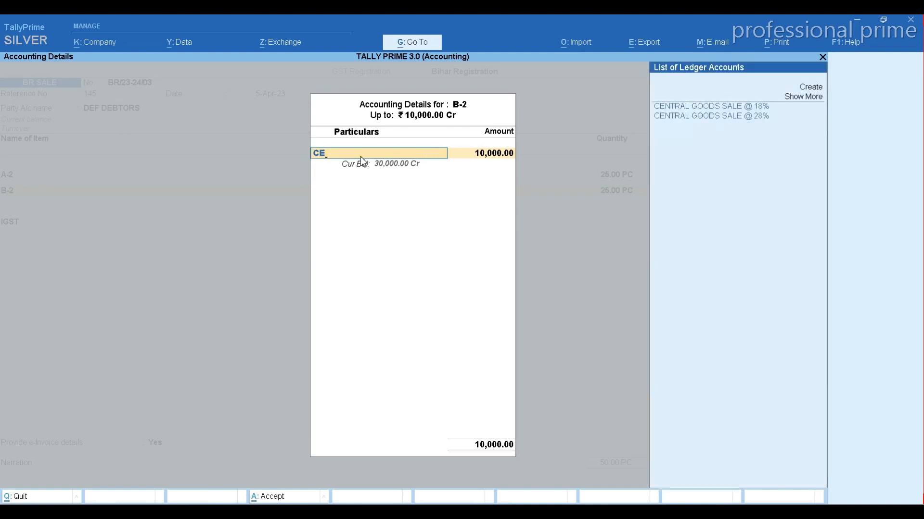
{"action": "key", "text": "Down"}
{"action": "key", "text": "Return"}
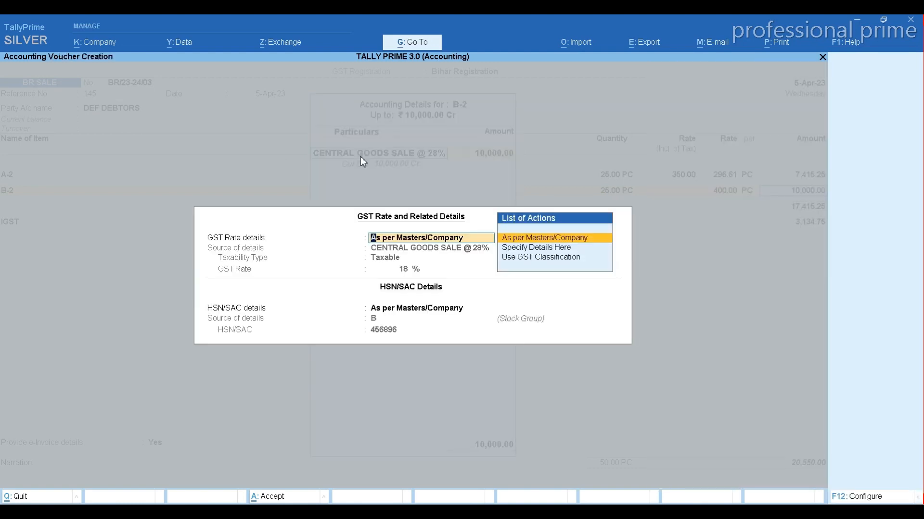
{"action": "key", "text": "Return"}
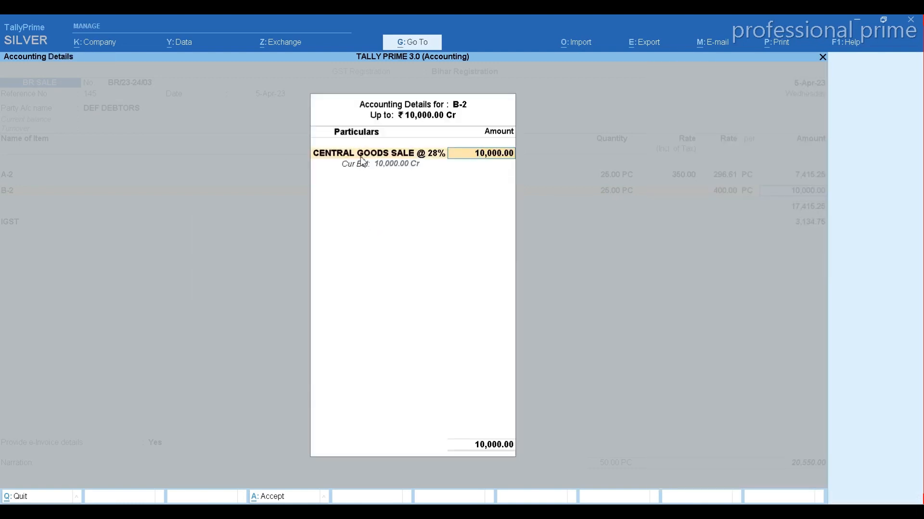
{"action": "key", "text": "Return"}
{"action": "key", "text": "Return"}
{"action": "key", "text": "Return"}
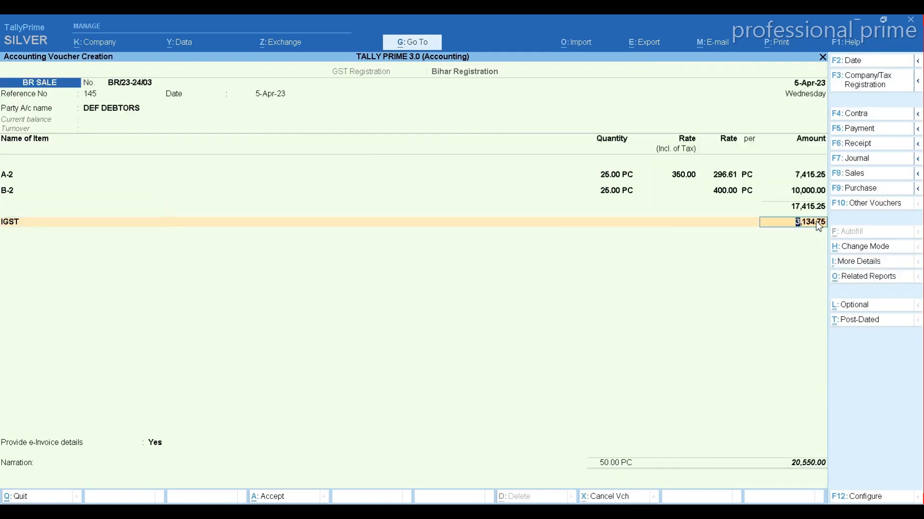
Check the detailed GST tax analysis again and save the DEF DEBTORS voucher with e-invoice details set to No, declining e-invoice generation.
{"action": "left_click", "coordinate": [859, 277]}
{"action": "key", "text": "Return"}
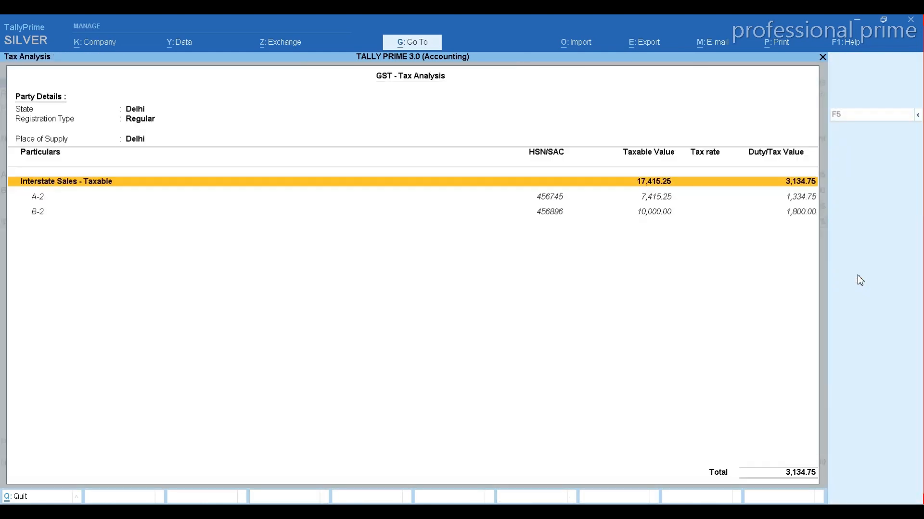
{"action": "key", "text": "F5"}
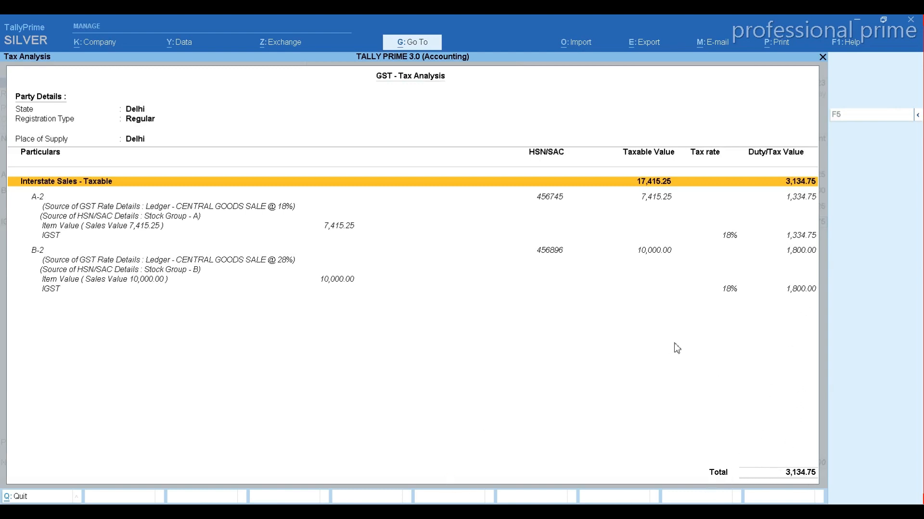
{"action": "key", "text": "Escape"}
{"action": "key", "text": "Return"}
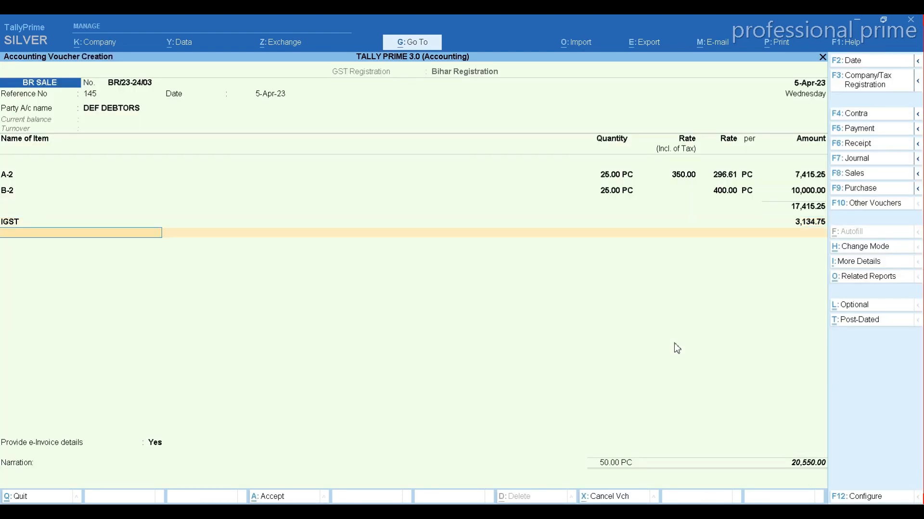
{"action": "key", "text": "Return"}
{"action": "key", "text": "Up"}
{"action": "key", "text": "Return"}
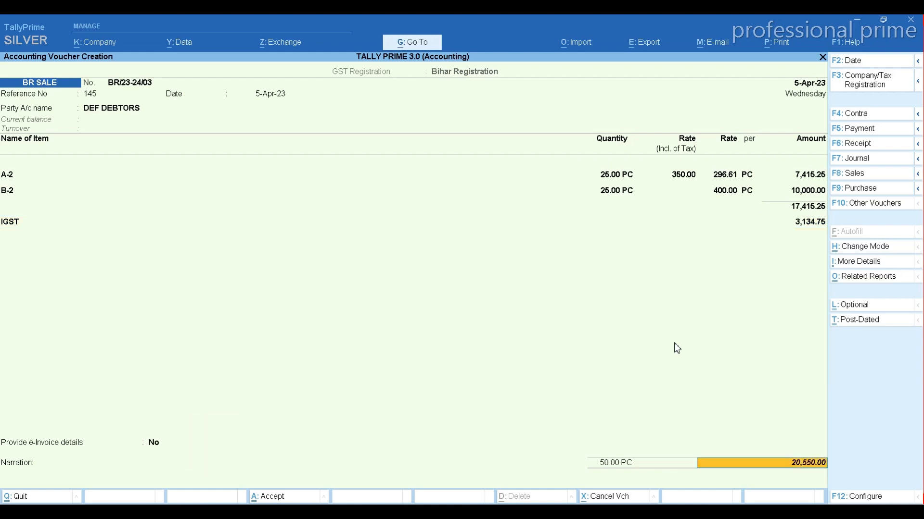
{"action": "key", "text": "Return"}
{"action": "key", "text": "Return"}
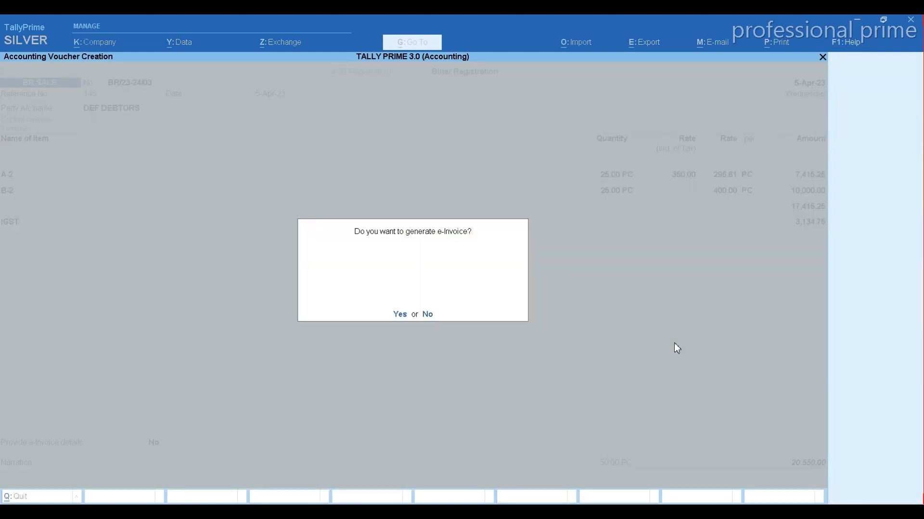
{"action": "key", "text": "n"}
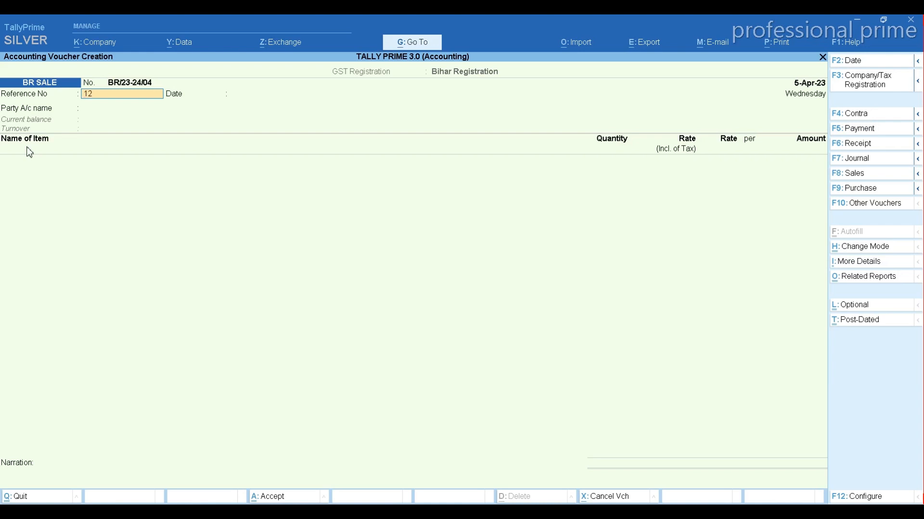
Start the next BR SALE voucher with reference number 123, date 5-Apr-23 and Cash as the party account.
{"action": "type", "text": "3"}
{"action": "key", "text": "Return"}
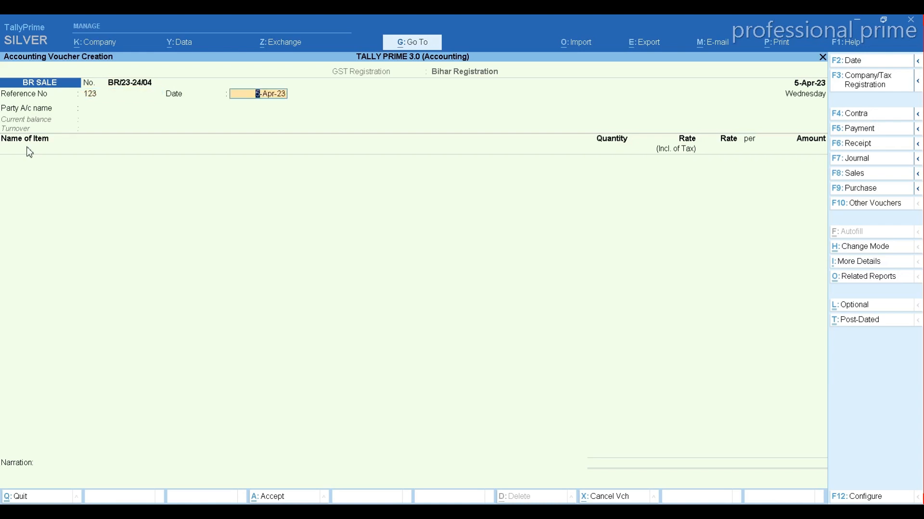
{"action": "key", "text": "Return"}
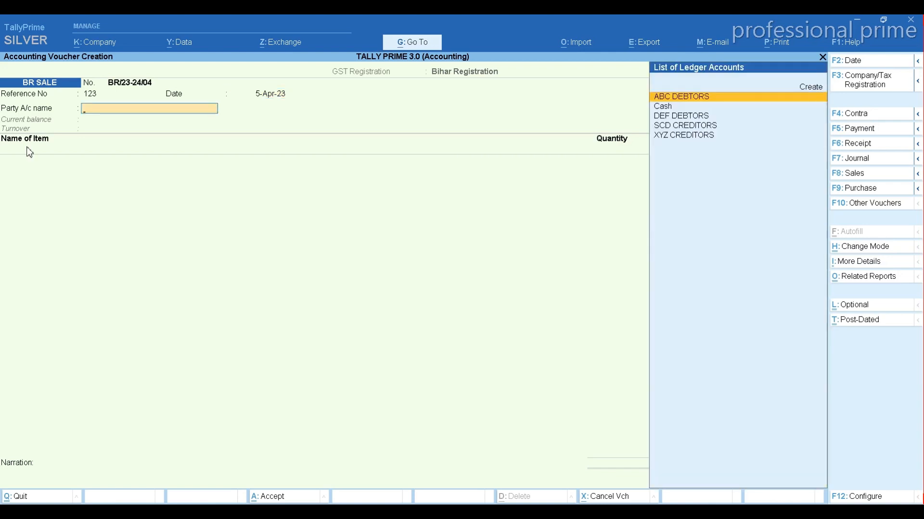
{"action": "key", "text": "Down"}
{"action": "key", "text": "Return"}
Add stock item A-1 with a quantity of 40 PC at rate 350, allocated to the LOCAL GOODS SALE @ 18% ledger.
{"action": "type", "text": "A"}
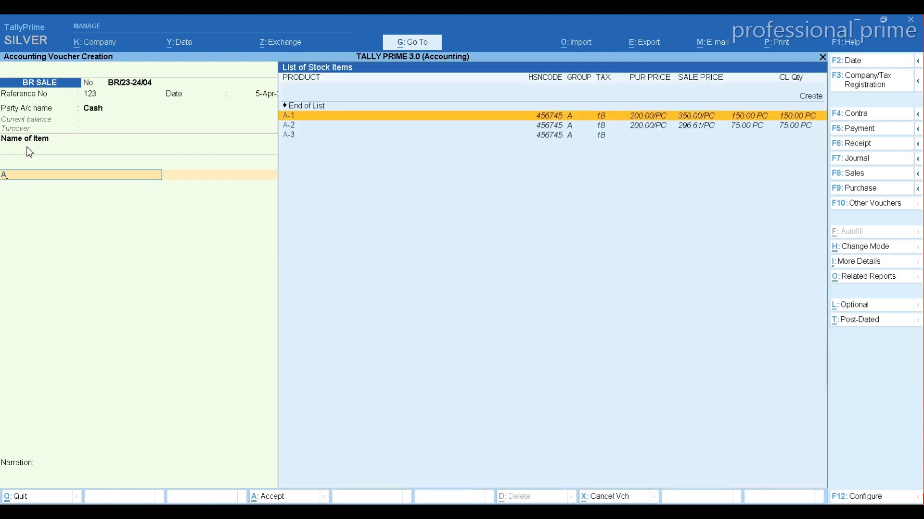
{"action": "key", "text": "Return"}
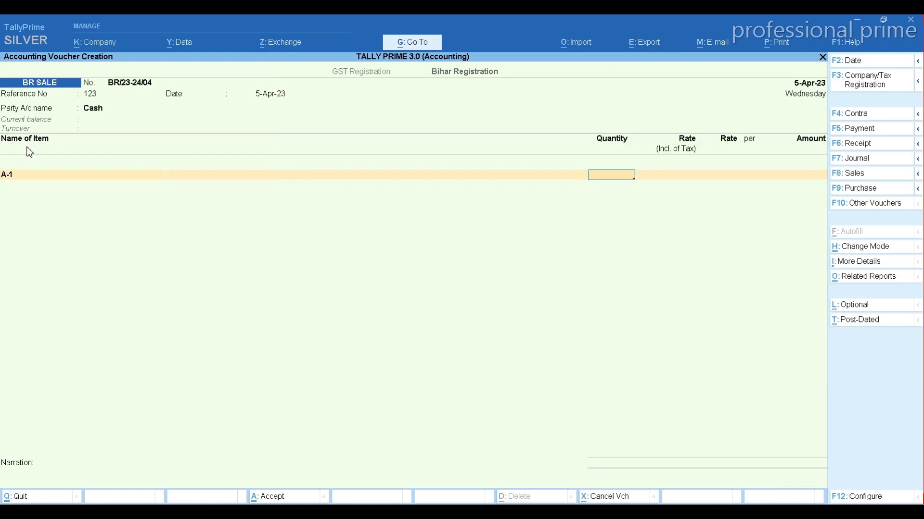
{"action": "type", "text": "40"}
{"action": "key", "text": "Return"}
{"action": "key", "text": "Return"}
{"action": "key", "text": "Return"}
{"action": "key", "text": "Return"}
{"action": "key", "text": "Return"}
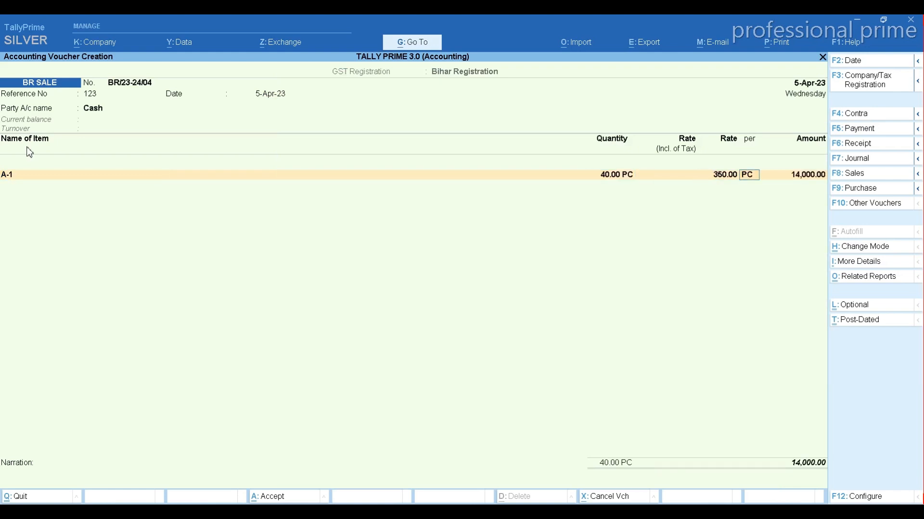
{"action": "key", "text": "Return"}
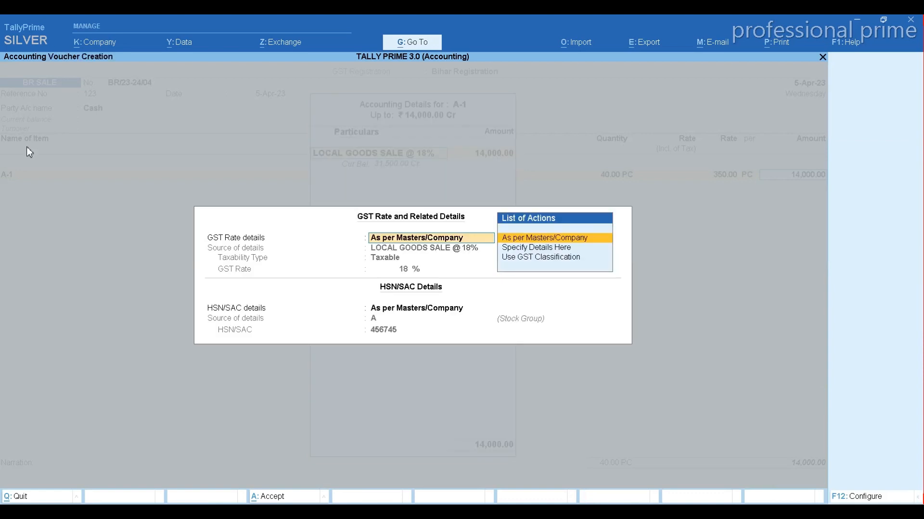
{"action": "key", "text": "ctrl+a"}
{"action": "key", "text": "Return"}
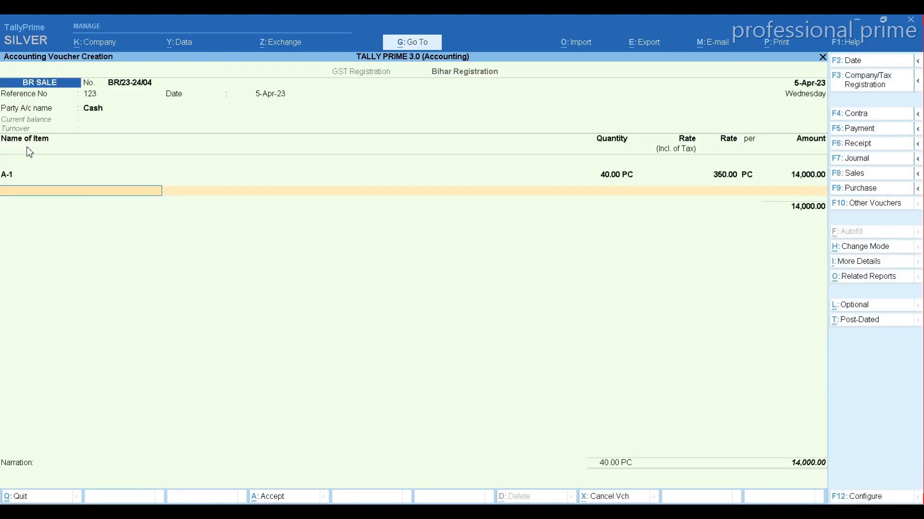
Add stock item A-2 with a quantity of 20 PC at rate 296.61, allocated to the CENTRAL GOODS SALE @ 18% ledger.
{"action": "type", "text": "A"}
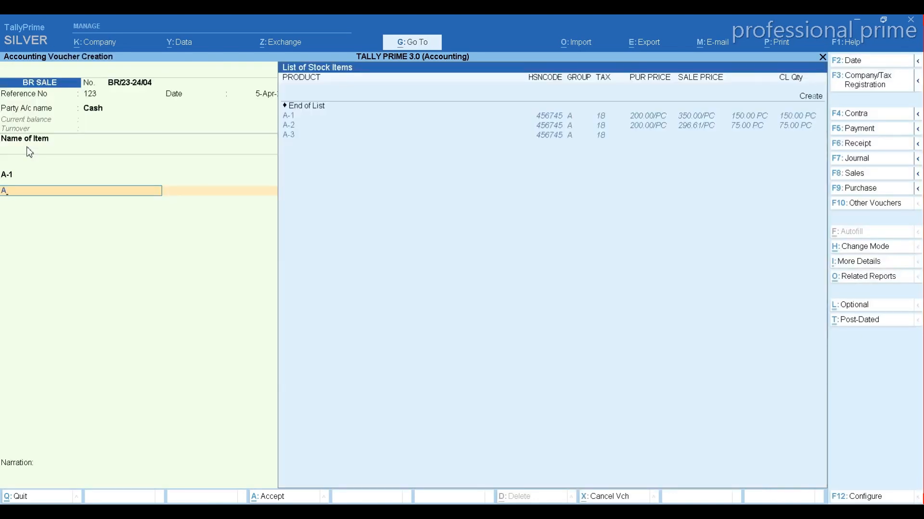
{"action": "key", "text": "Down"}
{"action": "key", "text": "Down"}
{"action": "key", "text": "Return"}
{"action": "type", "text": "20"}
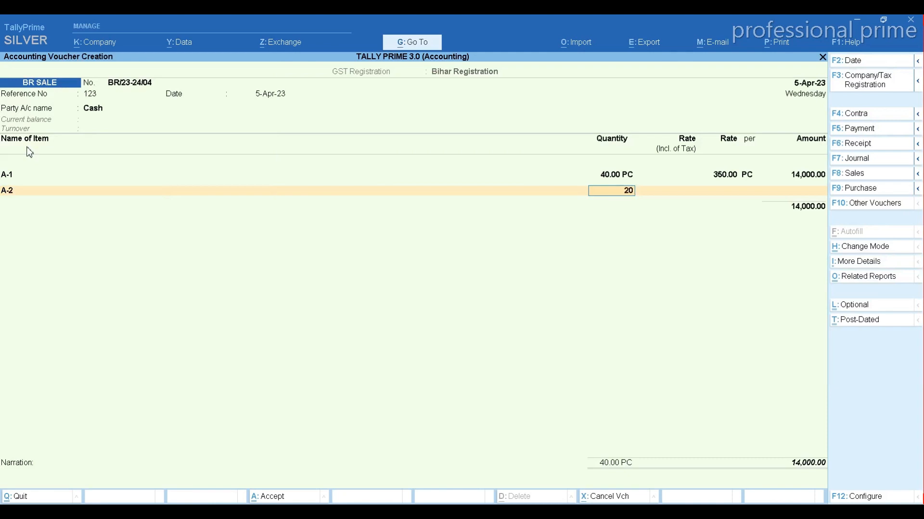
{"action": "key", "text": "Return"}
{"action": "key", "text": "Return"}
{"action": "key", "text": "Return"}
{"action": "key", "text": "Return"}
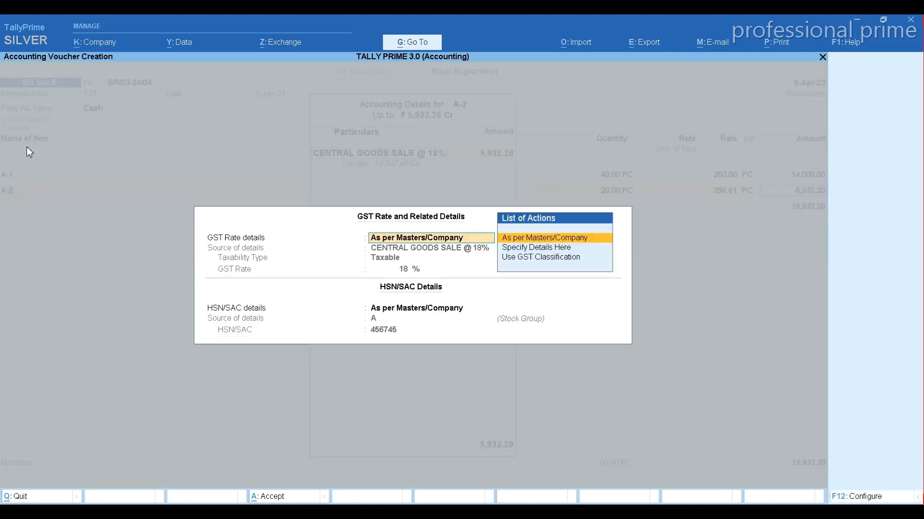
{"action": "key", "text": "Return"}
{"action": "key", "text": "Return"}
{"action": "key", "text": "Return"}
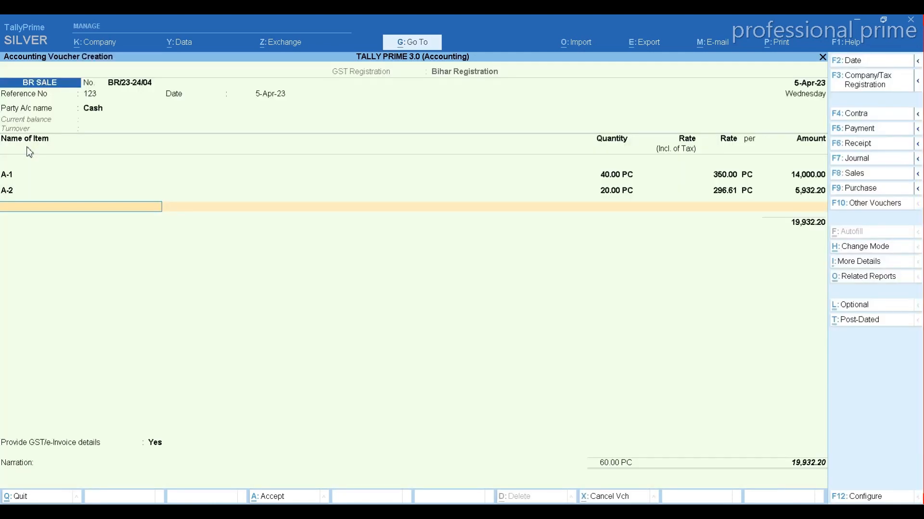
Add stock item B-1 with 10 PC at rate 400, allocated to the LOCAL GOODS SALE @ 28% ledger, and end the item list.
{"action": "type", "text": "B"}
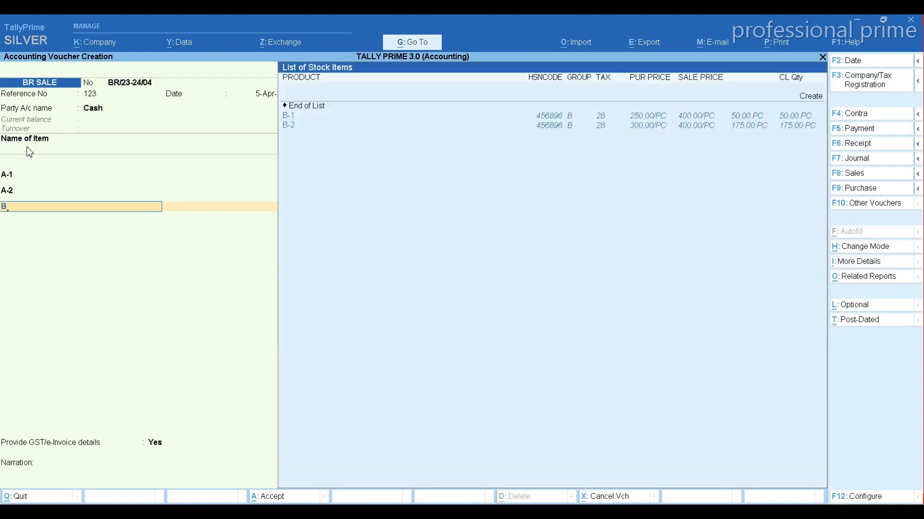
{"action": "key", "text": "Down"}
{"action": "key", "text": "Return"}
{"action": "type", "text": "10"}
{"action": "key", "text": "Return"}
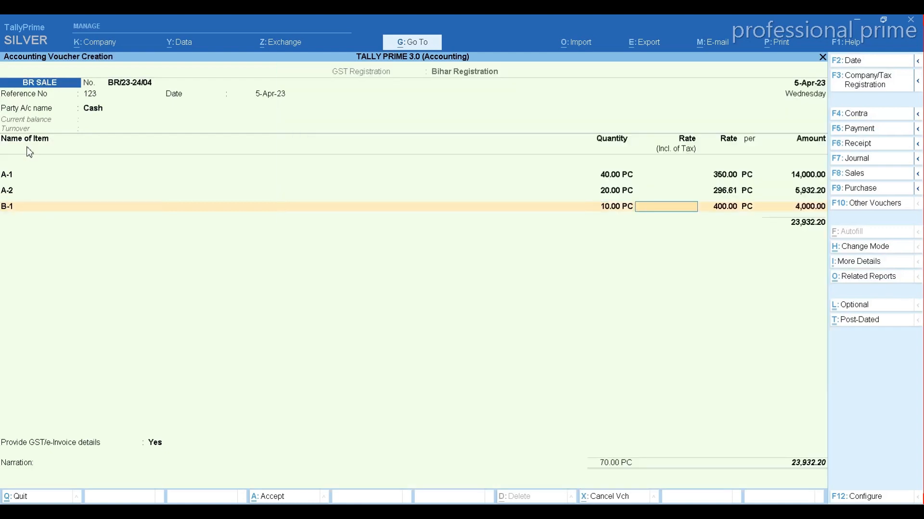
{"action": "key", "text": "Return"}
{"action": "key", "text": "Return"}
{"action": "key", "text": "Return"}
{"action": "key", "text": "Return"}
{"action": "key", "text": "Return"}
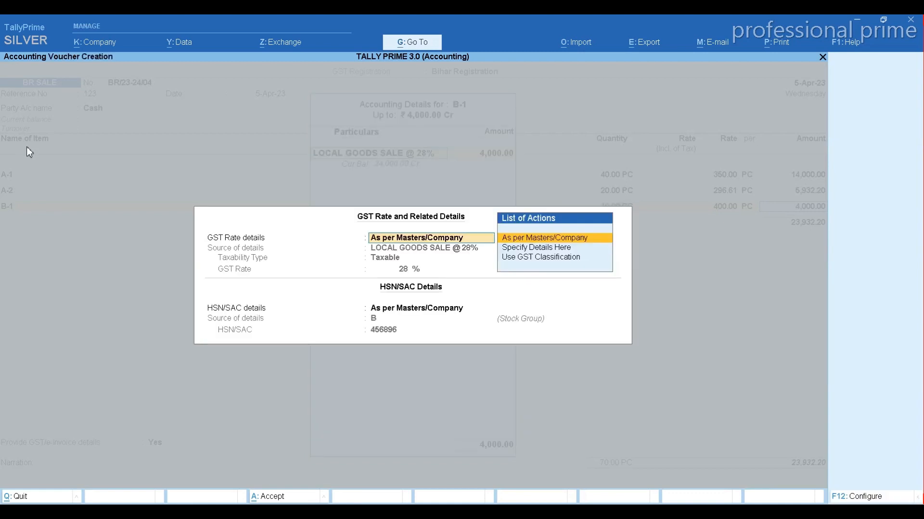
{"action": "key", "text": "Return"}
{"action": "key", "text": "Return"}
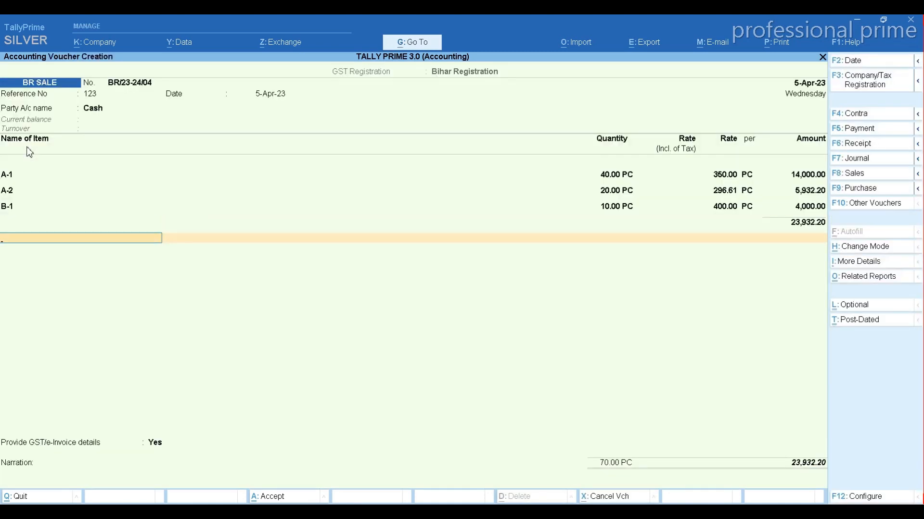
Add the CGST and SGST ledgers to the Cash sales voucher with their calculated tax amounts.
{"action": "type", "text": "CG"}
{"action": "key", "text": "Return"}
{"action": "key", "text": "Return"}
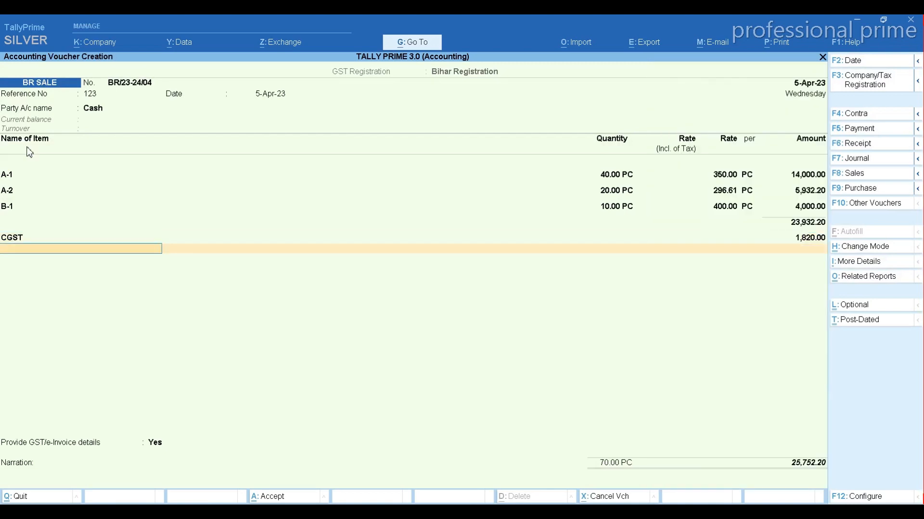
{"action": "type", "text": "SG"}
{"action": "key", "text": "Return"}
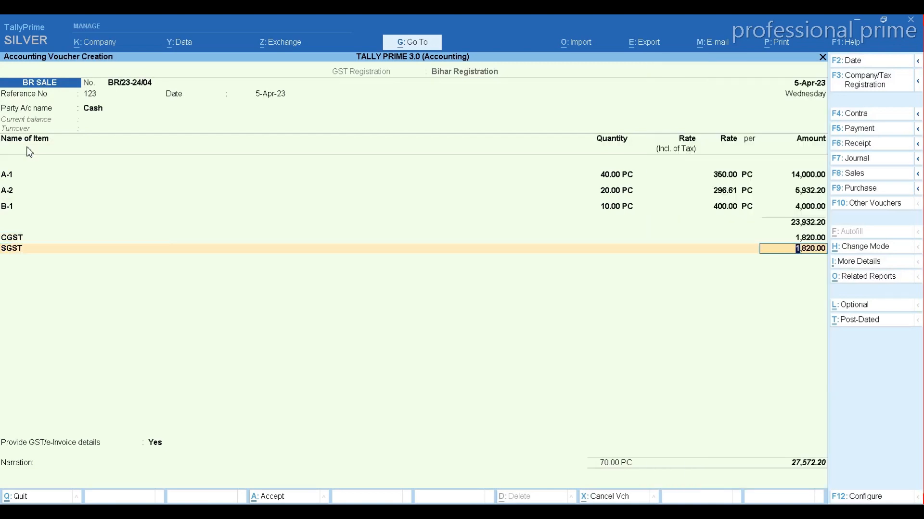
Begin a new ledger named Round Off from the voucher's ledger list and place it under Indirect Expenses.
{"action": "key", "text": "Return"}
{"action": "type", "text": "R"}
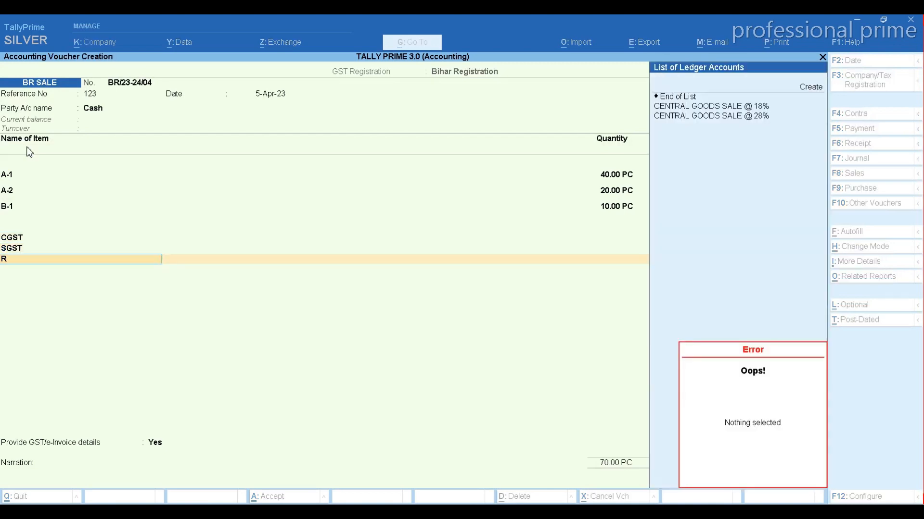
{"action": "key", "text": "Up"}
{"action": "key", "text": "Up"}
{"action": "key", "text": "Up"}
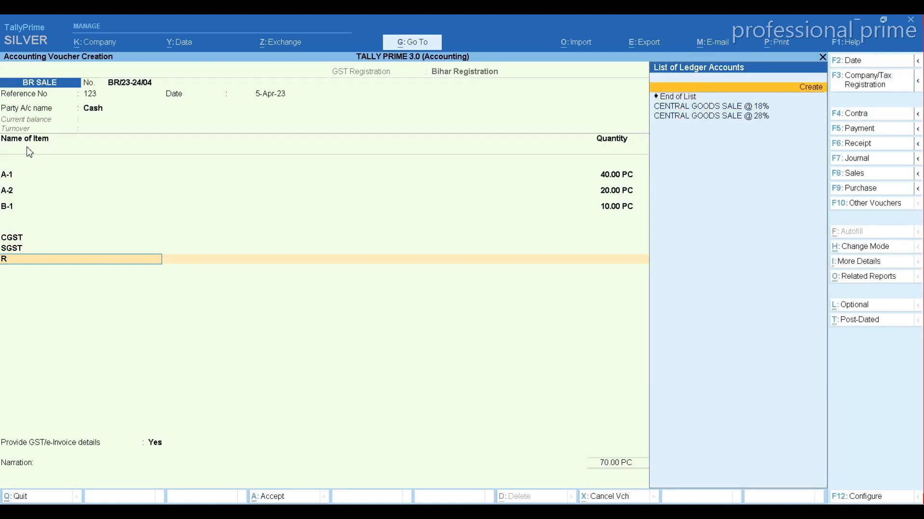
{"action": "key", "text": "Return"}
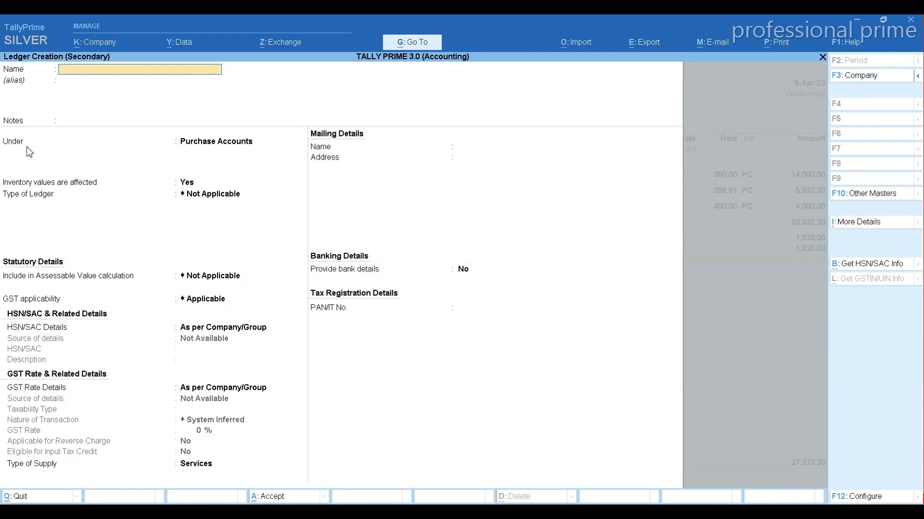
{"action": "type", "text": "Round off"}
{"action": "key", "text": "Return"}
{"action": "key", "text": "Return"}
{"action": "key", "text": "Return"}
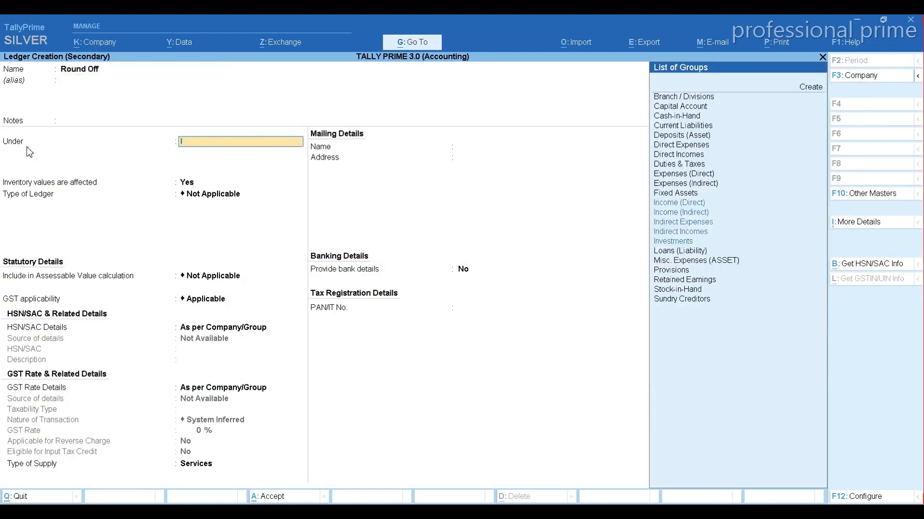
{"action": "type", "text": "In"}
{"action": "key", "text": "Return"}
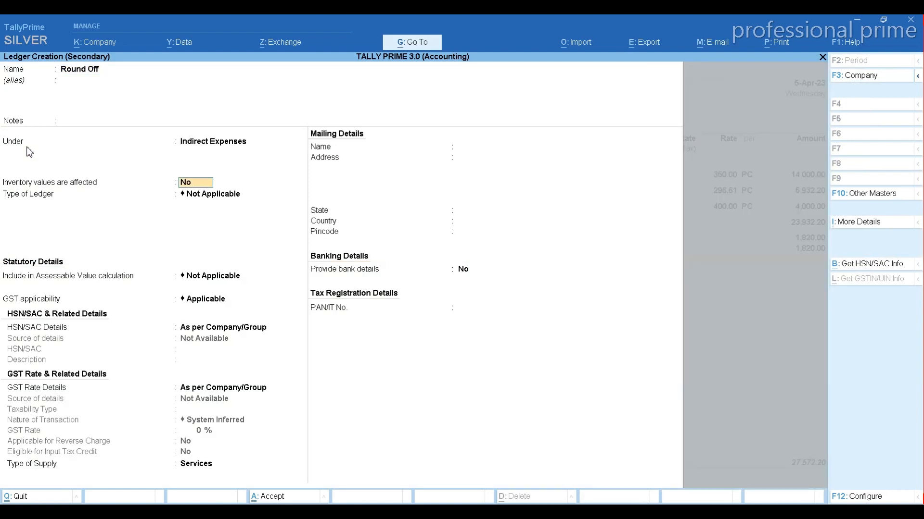
Make Round Off an Invoice Rounding ledger with Normal Rounding and a limit of 1, and save it into the voucher.
{"action": "key", "text": "Return"}
{"action": "key", "text": "Down"}
{"action": "key", "text": "Down"}
{"action": "key", "text": "Return"}
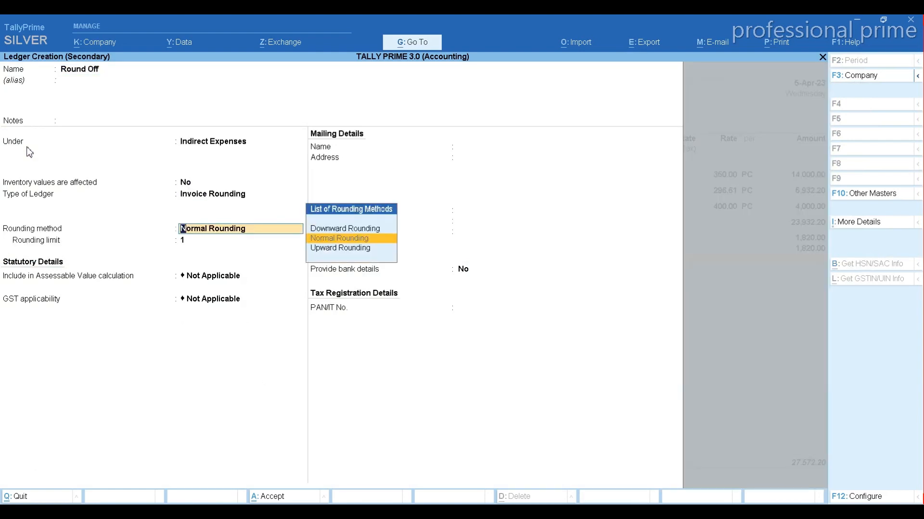
{"action": "key", "text": "ctrl+a"}
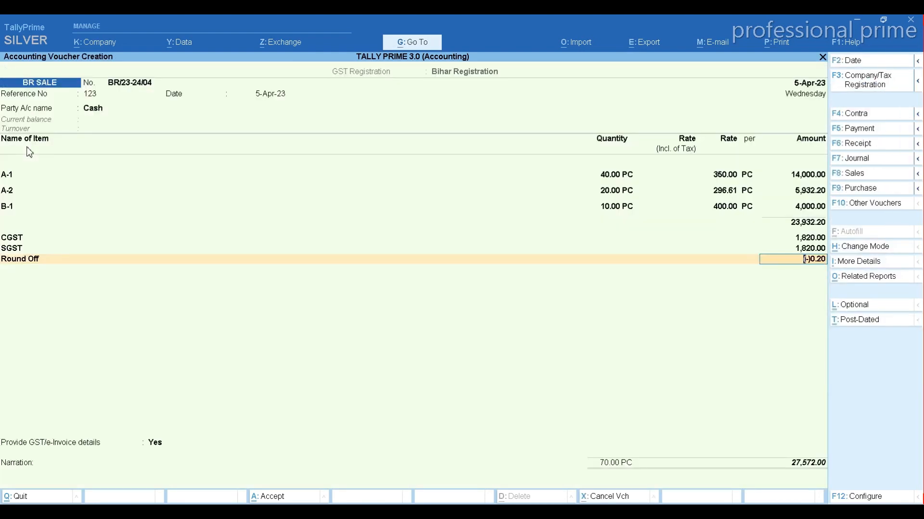
Finish the Cash sales voucher with Provide GST/e-Invoice details set to No, save it and decline e-Invoice generation.
{"action": "key", "text": "Return"}
{"action": "key", "text": "Return"}
{"action": "key", "text": "Up"}
{"action": "key", "text": "Return"}
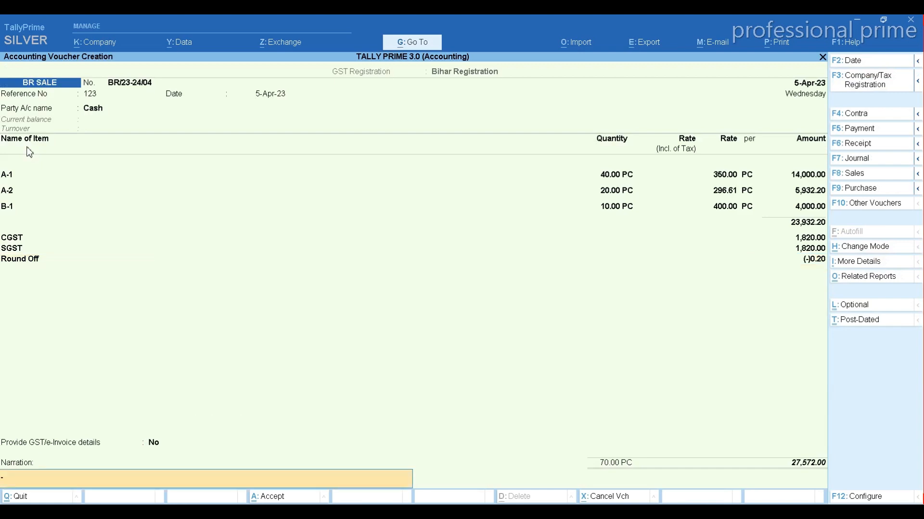
{"action": "key", "text": "Return"}
{"action": "key", "text": "Return"}
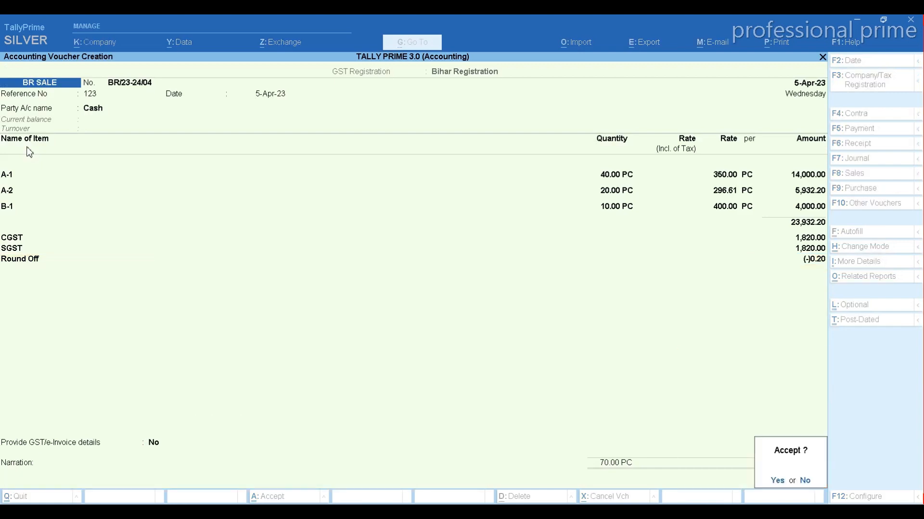
{"action": "key", "text": "Return"}
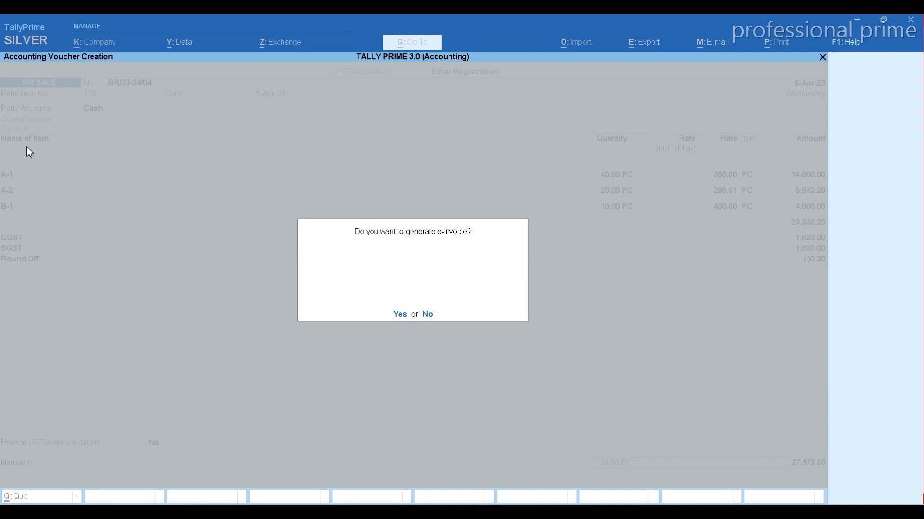
{"action": "key", "text": "n"}
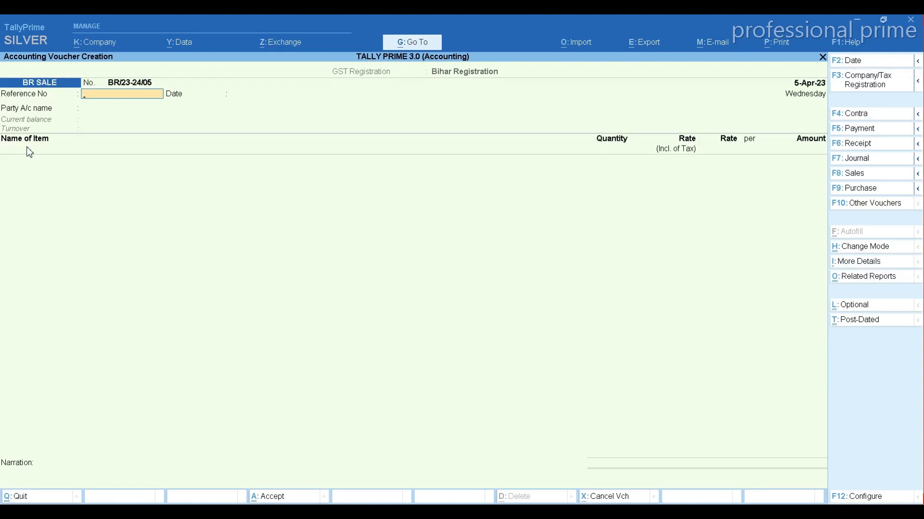
Leave voucher entry and open the Bihar Registration's Apr-23 GSTR-1 from Track GST Return Activities.
{"action": "key", "text": "Escape"}
{"action": "key", "text": "y"}
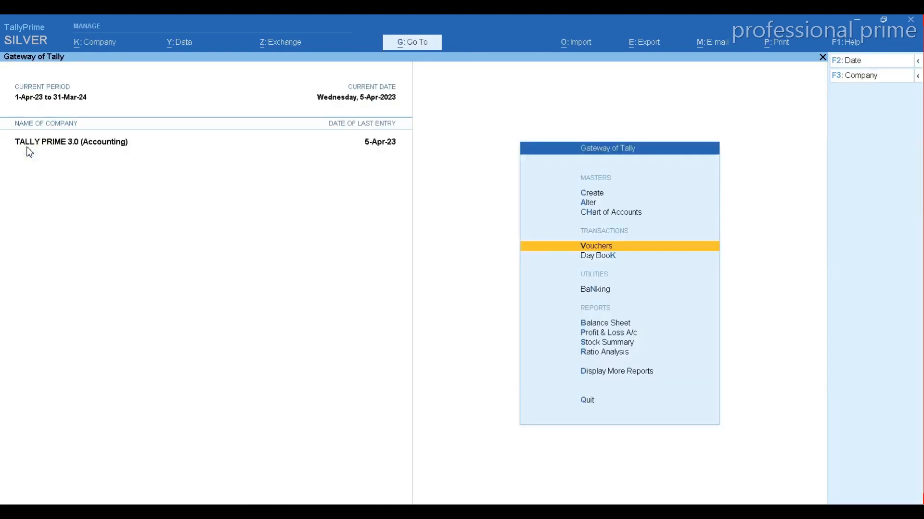
{"action": "key", "text": "d"}
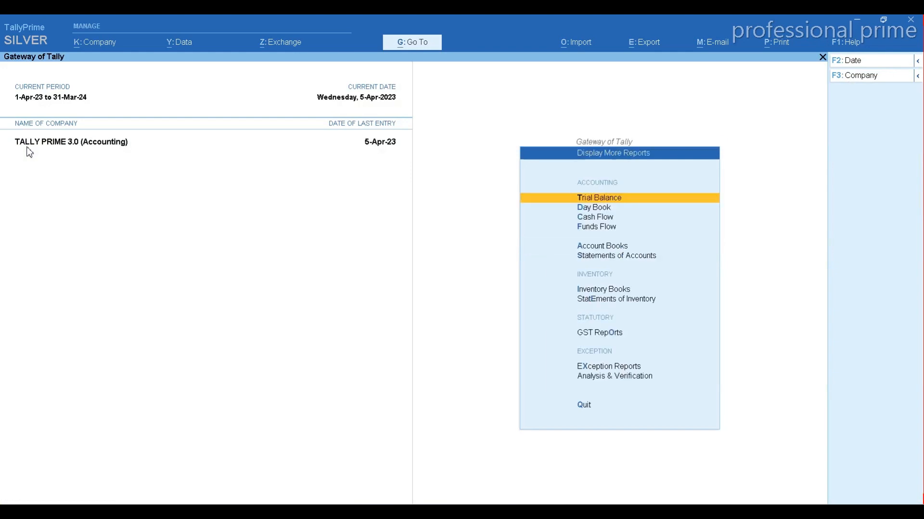
{"action": "key", "text": "o"}
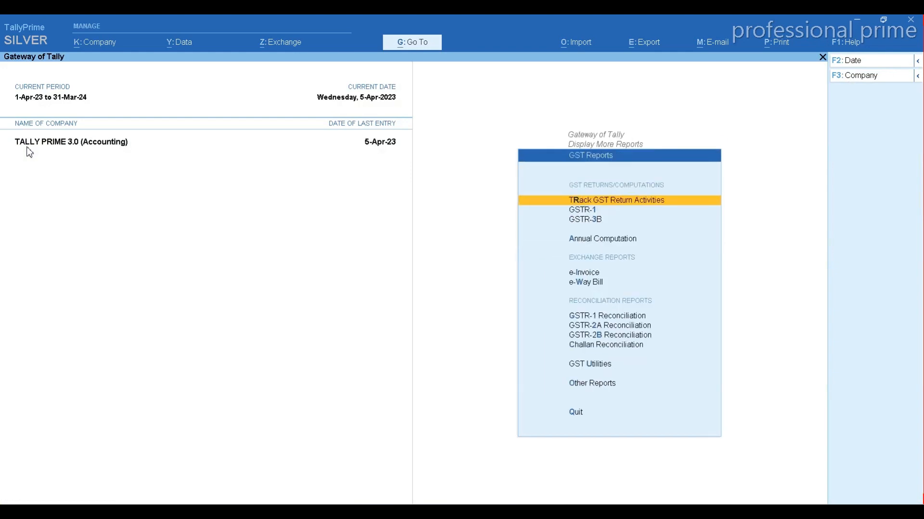
{"action": "key", "text": "Return"}
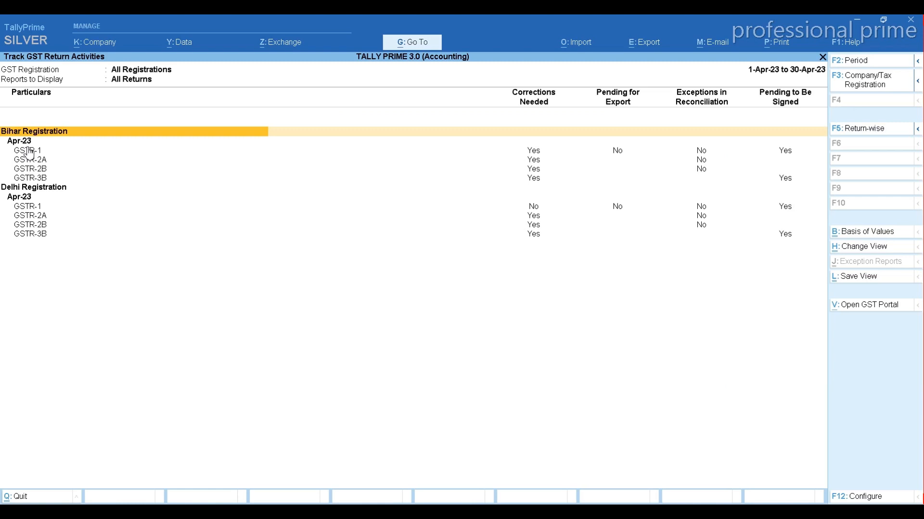
{"action": "key", "text": "Down"}
{"action": "key", "text": "Down"}
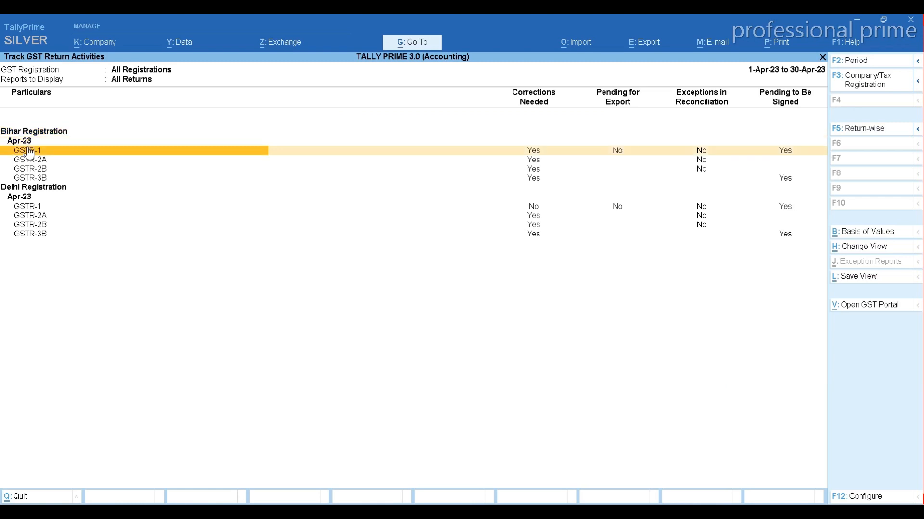
{"action": "key", "text": "Return"}
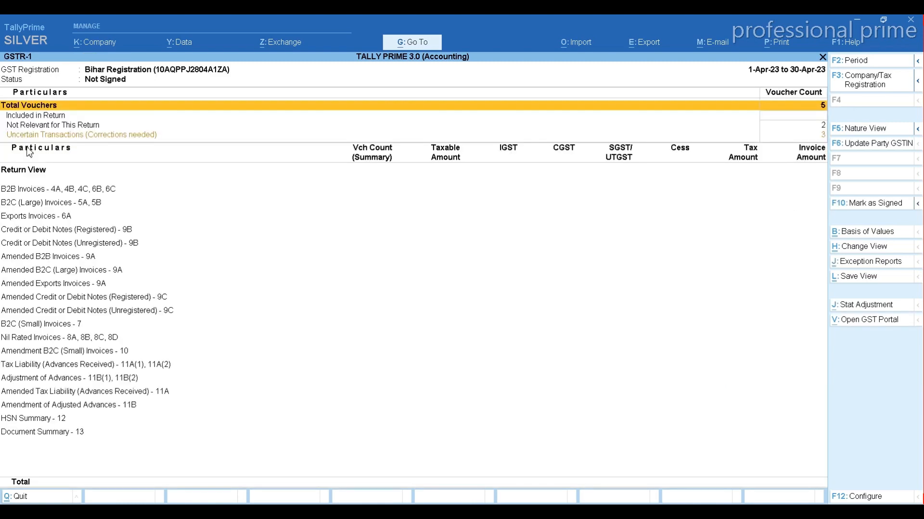
Examine the reasons listed under Uncertain Transactions in the Bihar GSTR-1.
{"action": "key", "text": "Down"}
{"action": "key", "text": "Down"}
{"action": "key", "text": "Down"}
{"action": "key", "text": "Return"}
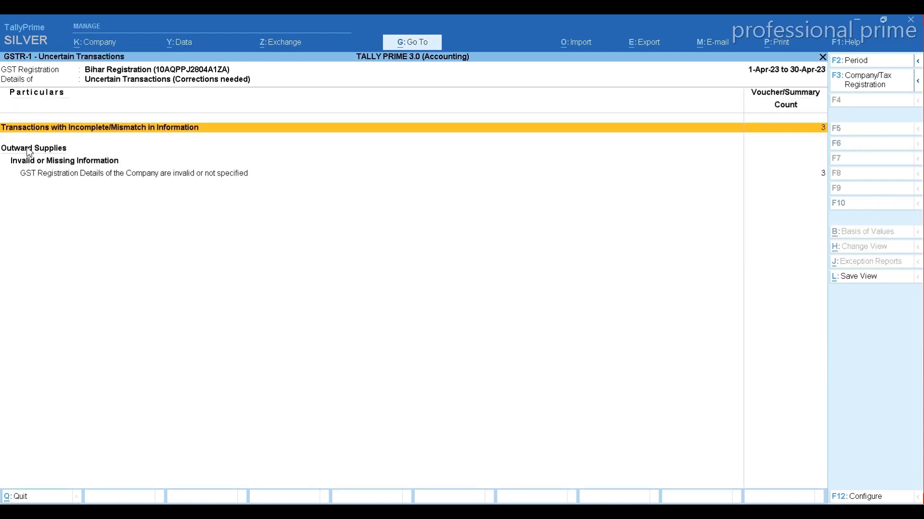
{"action": "key", "text": "Down"}
{"action": "key", "text": "Down"}
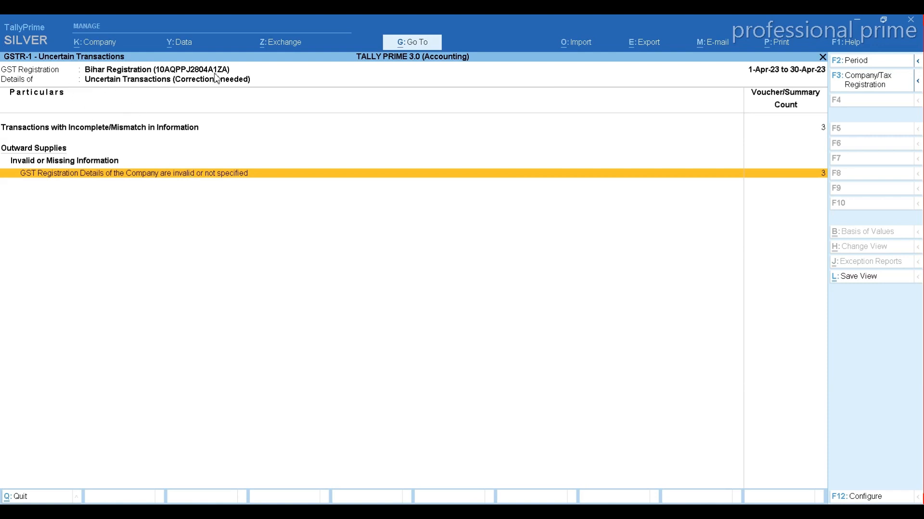
{"action": "key", "text": "Escape"}
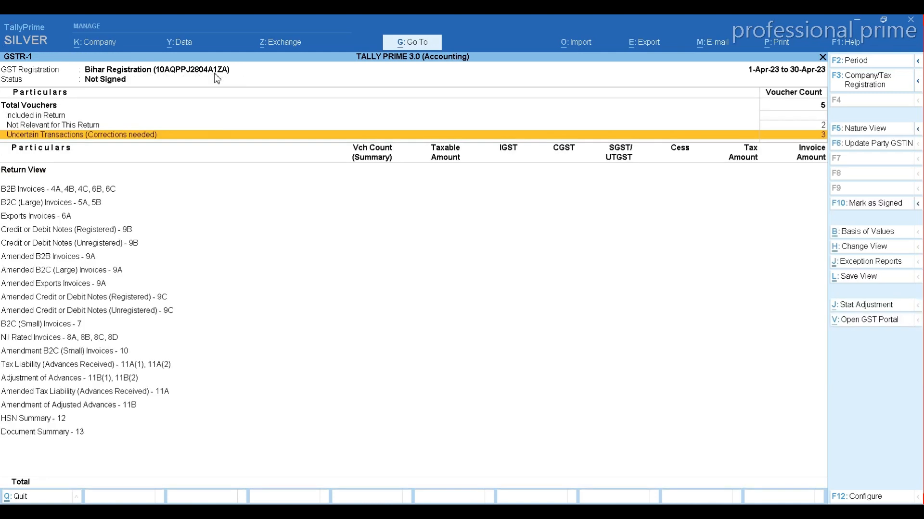
Inspect the voucher of other GST registrations under Not Relevant for This Return, and return to the GST return activities.
{"action": "key", "text": "Up"}
{"action": "key", "text": "Return"}
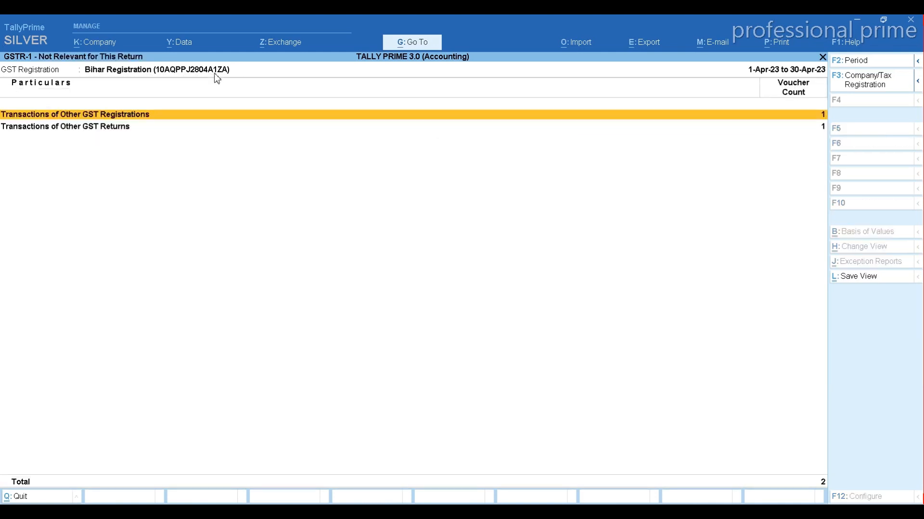
{"action": "key", "text": "Return"}
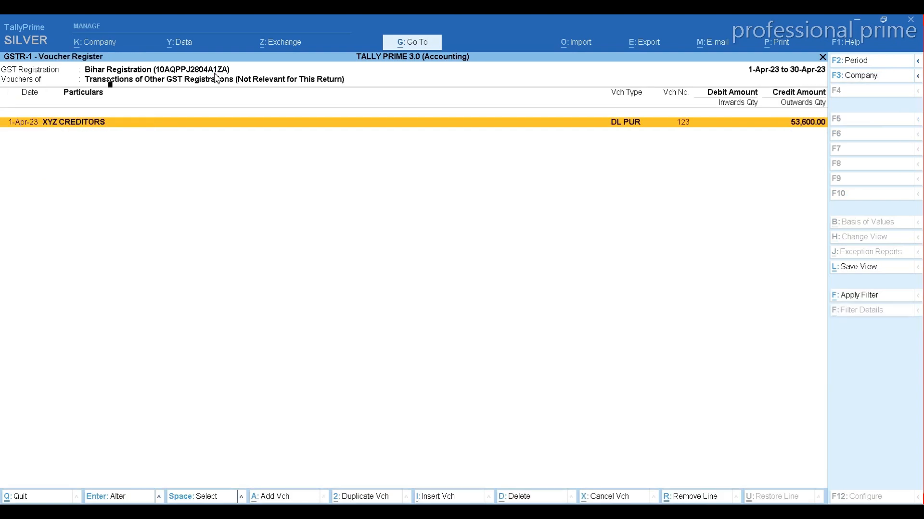
{"action": "key", "text": "Return"}
{"action": "key", "text": "Escape"}
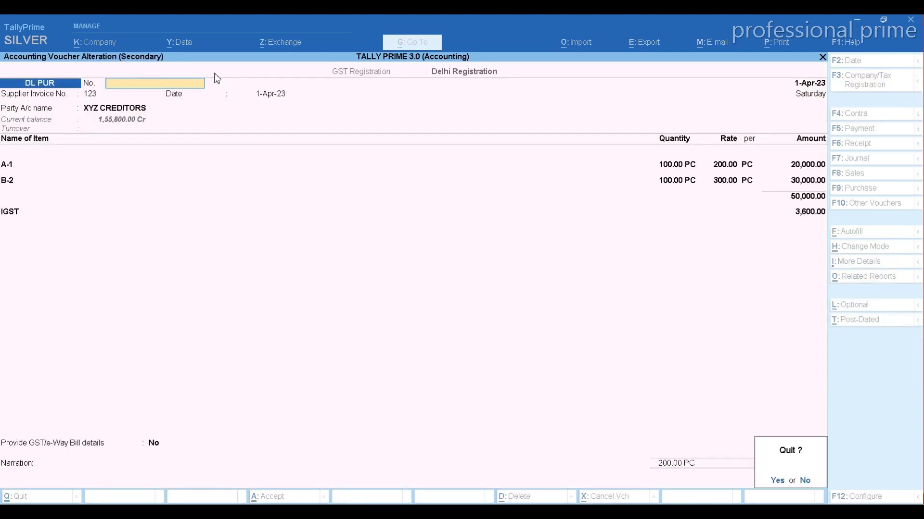
{"action": "key", "text": "y"}
{"action": "key", "text": "Escape"}
{"action": "key", "text": "Escape"}
{"action": "key", "text": "Escape"}
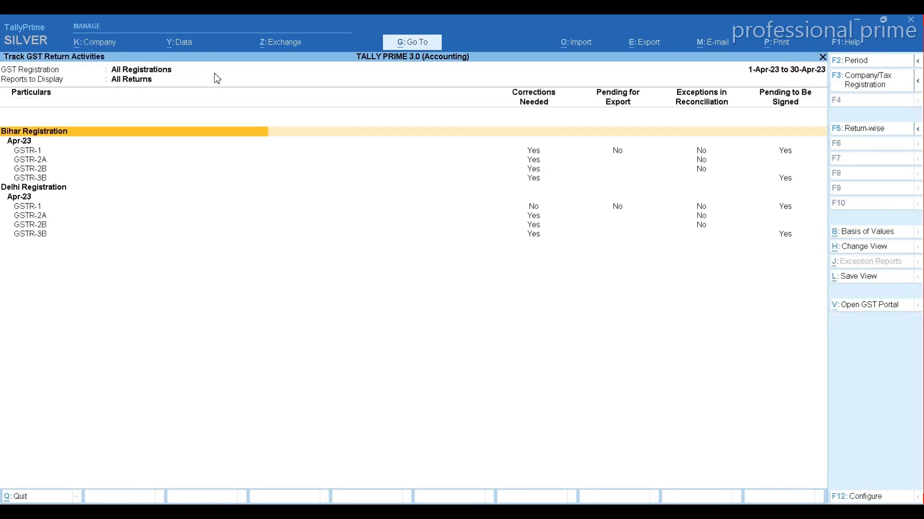
Review the Apr-23 return activities from the Bihar Registration down to the Delhi Registration's GSTR-1, and close the report.
{"action": "key", "text": "Down"}
{"action": "key", "text": "Down"}
{"action": "key", "text": "Down"}
{"action": "key", "text": "Down"}
{"action": "key", "text": "Down"}
{"action": "key", "text": "Down"}
{"action": "key", "text": "Down"}
{"action": "key", "text": "Down"}
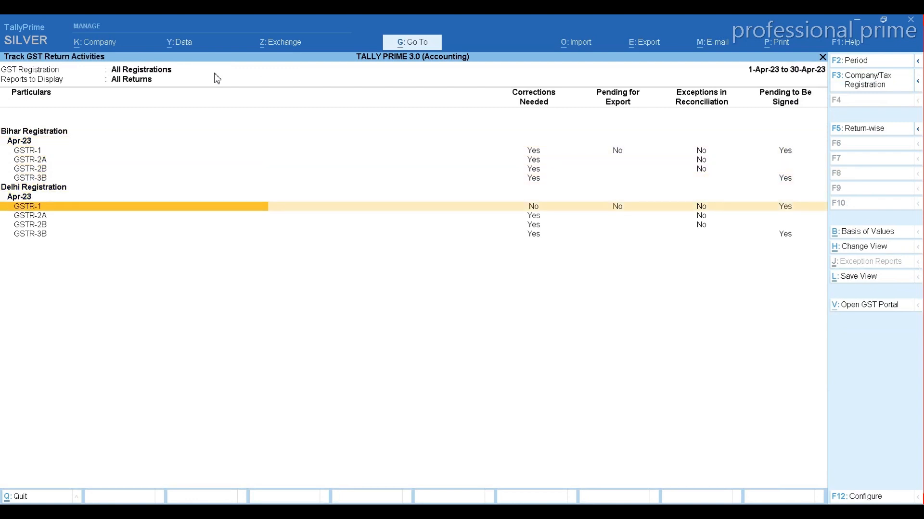
{"action": "key", "text": "Escape"}
Open the GSTR-1 report for all registrations, check its uncertain transactions and close the report.
{"action": "key", "text": "Down"}
{"action": "key", "text": "Return"}
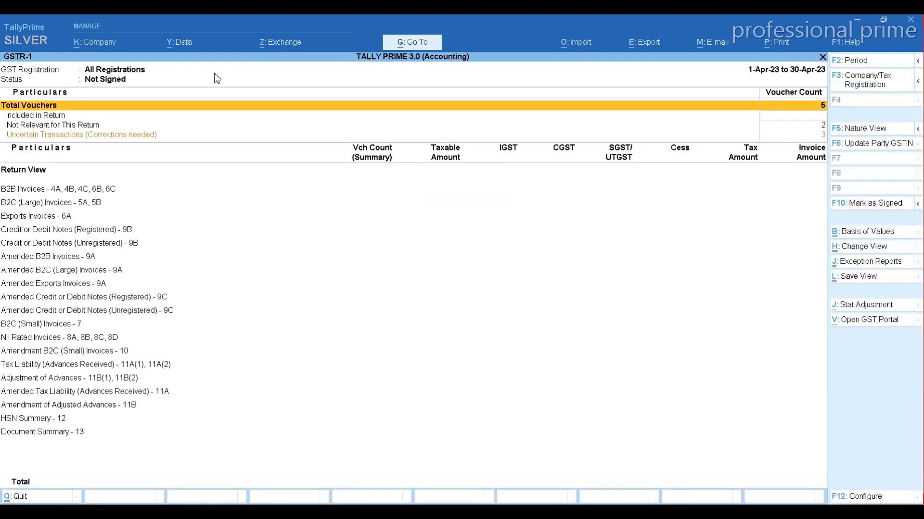
{"action": "key", "text": "Down"}
{"action": "key", "text": "Down"}
{"action": "key", "text": "Return"}
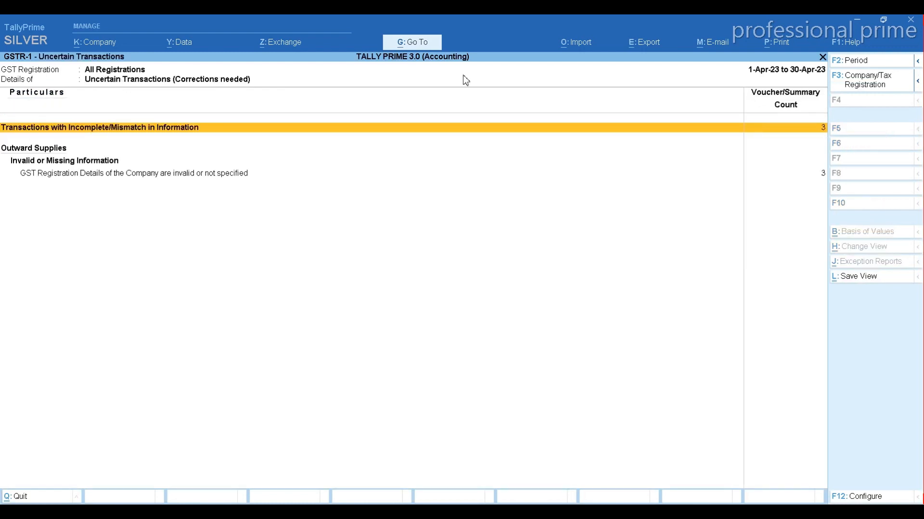
{"action": "key", "text": "Escape"}
{"action": "key", "text": "Down"}
{"action": "key", "text": "Down"}
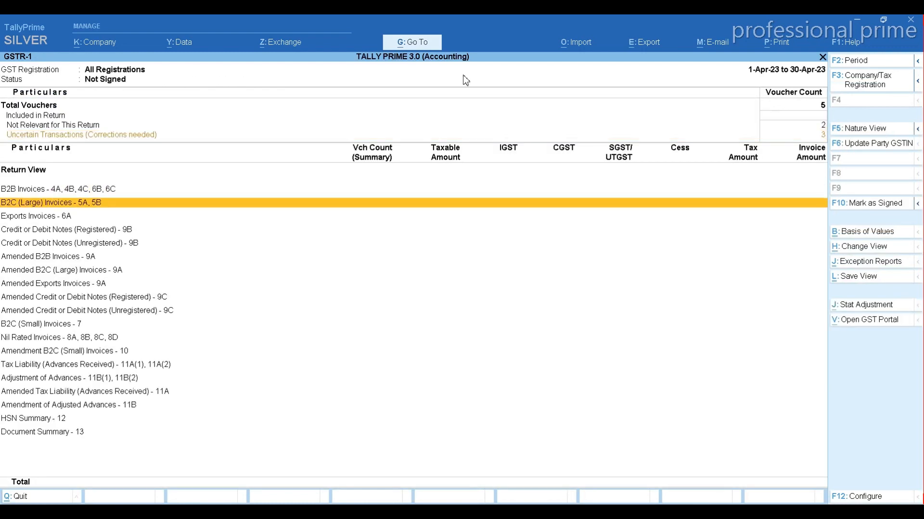
{"action": "key", "text": "Escape"}
Open the GSTR-3B report for all registrations, check its uncertain transactions and close the report.
{"action": "key", "text": "Down"}
{"action": "key", "text": "Return"}
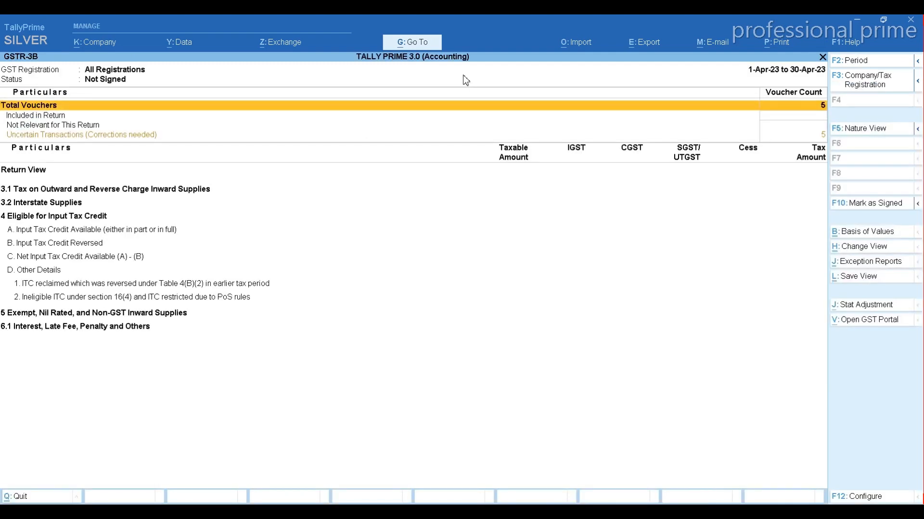
{"action": "key", "text": "Down"}
{"action": "key", "text": "Down"}
{"action": "key", "text": "Down"}
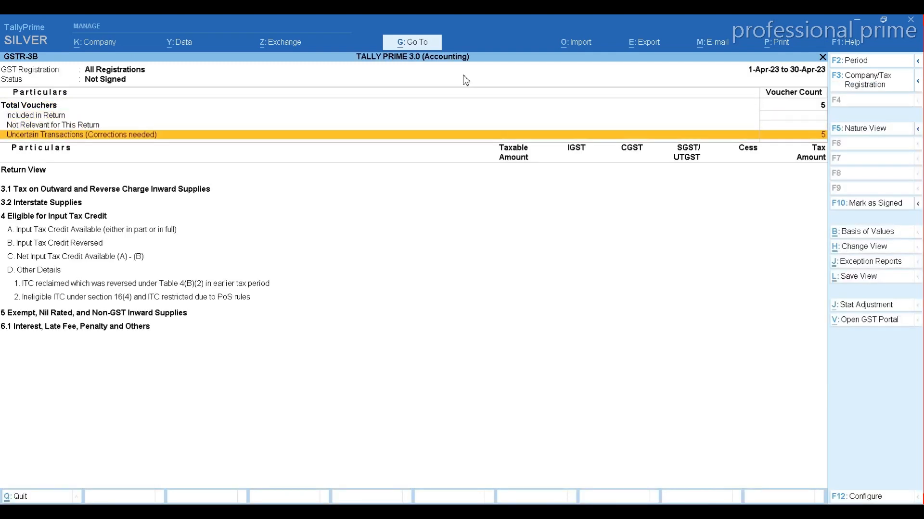
{"action": "key", "text": "Return"}
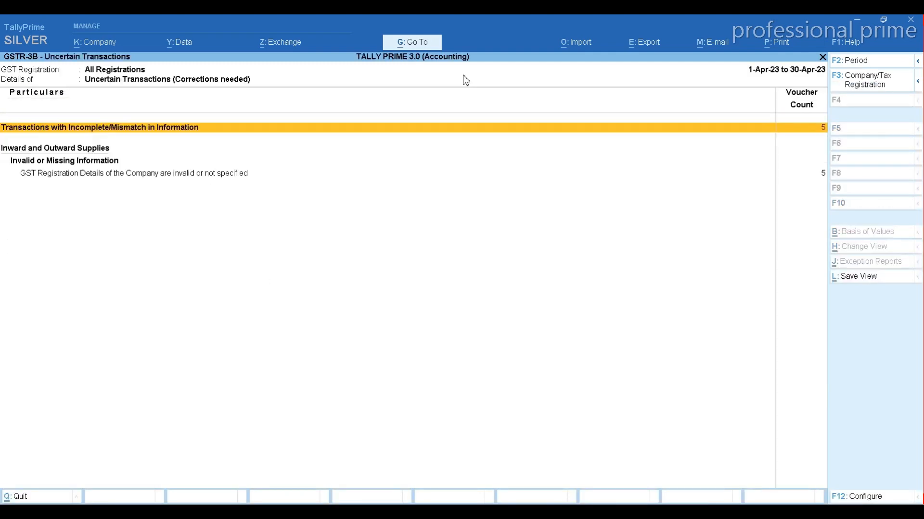
{"action": "key", "text": "Escape"}
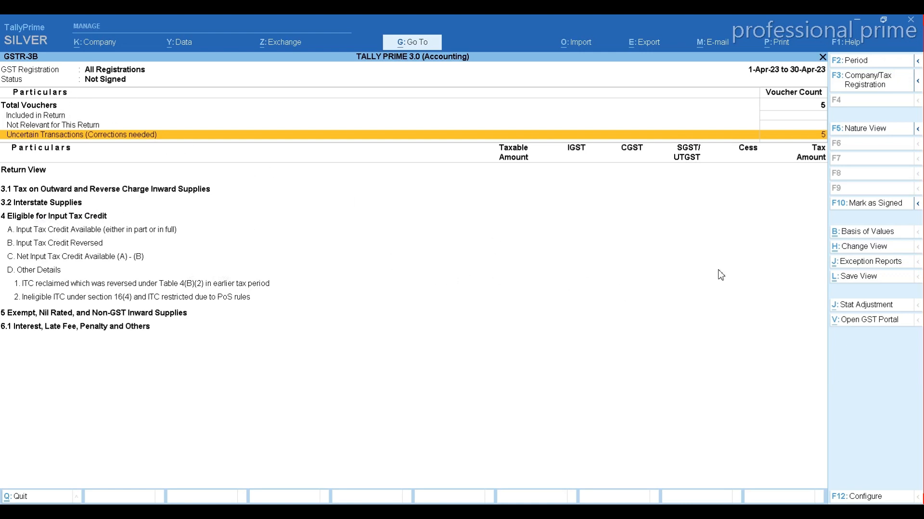
{"action": "key", "text": "Escape"}
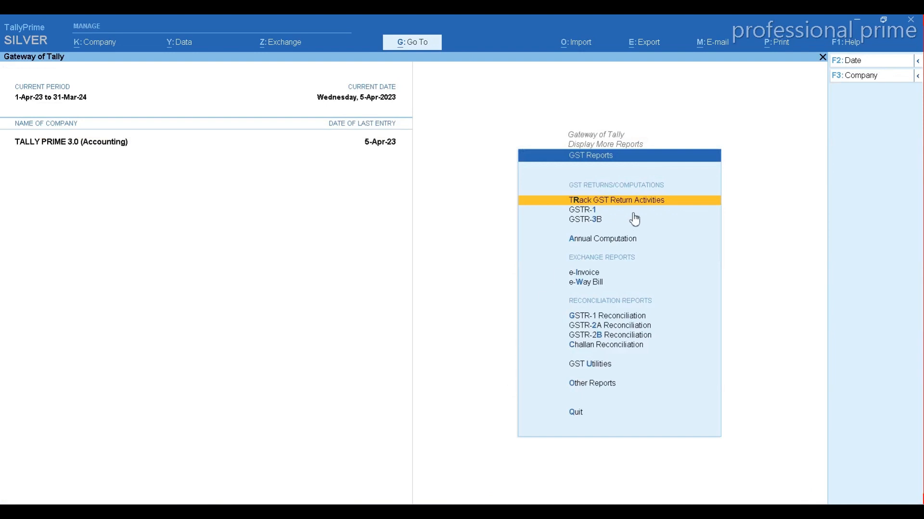
Open Track GST Return Activities and review the Bihar Registration's Apr-23 GSTR-1 statuses from Corrections Needed to Pending for Export.
{"action": "key", "text": "Return"}
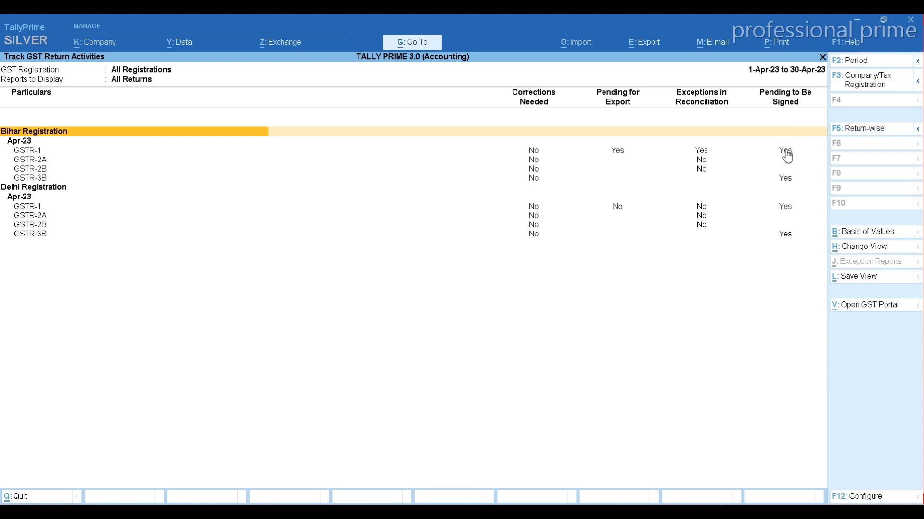
{"action": "key", "text": "Down"}
{"action": "key", "text": "Down"}
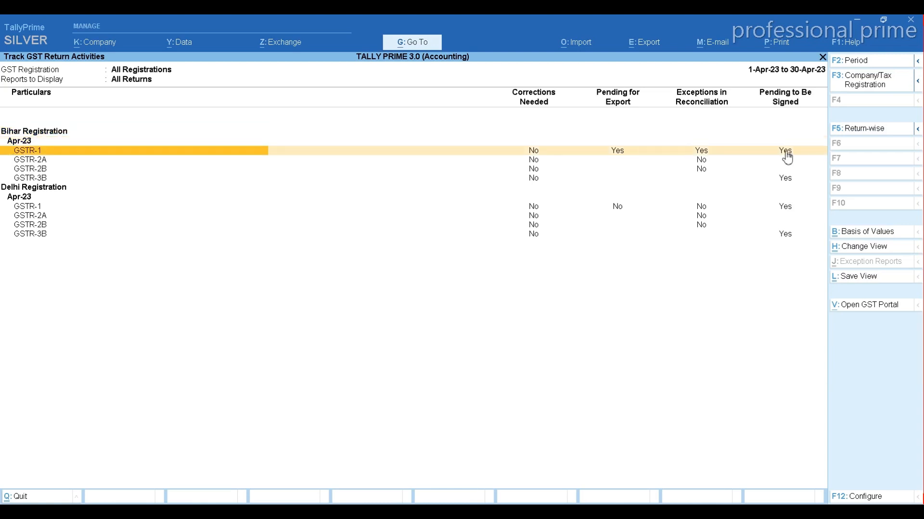
{"action": "key", "text": "Right"}
{"action": "key", "text": "Right"}
{"action": "key", "text": "Right"}
{"action": "key", "text": "Right"}
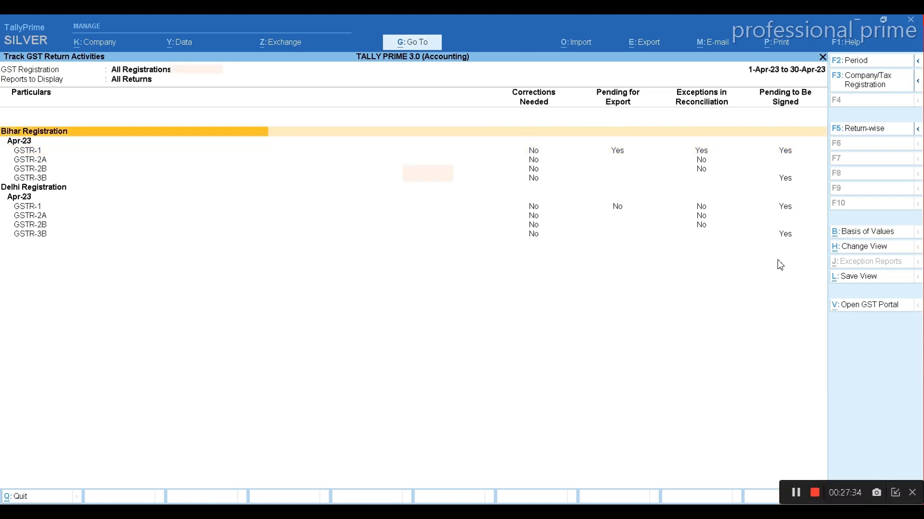
{"action": "key", "text": "Down"}
{"action": "key", "text": "Down"}
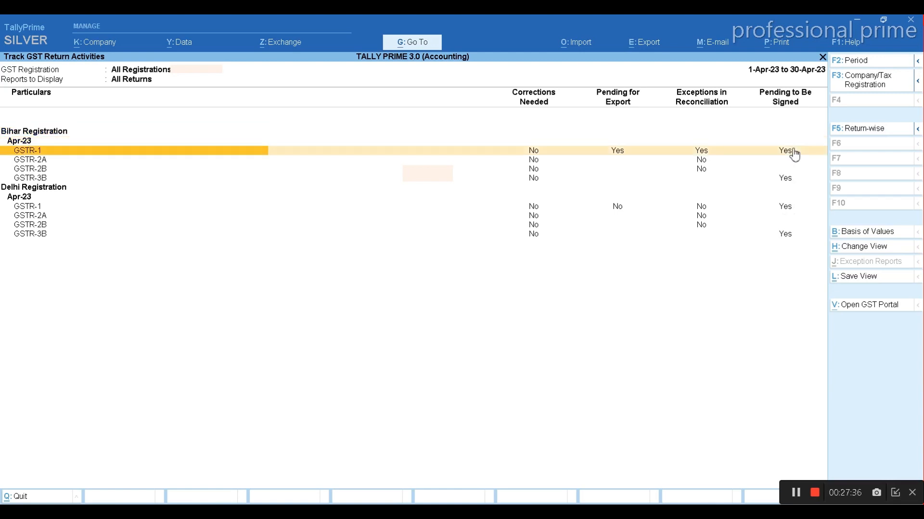
{"action": "key", "text": "Right"}
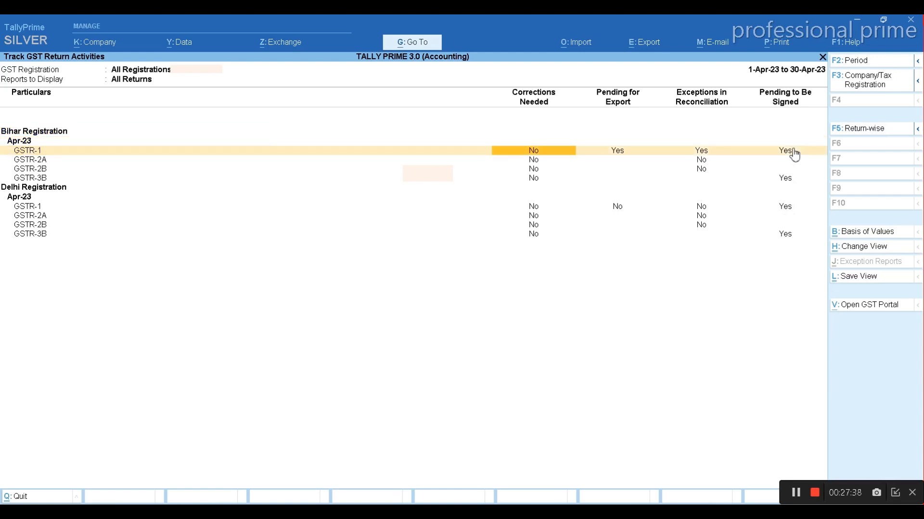
{"action": "key", "text": "Right"}
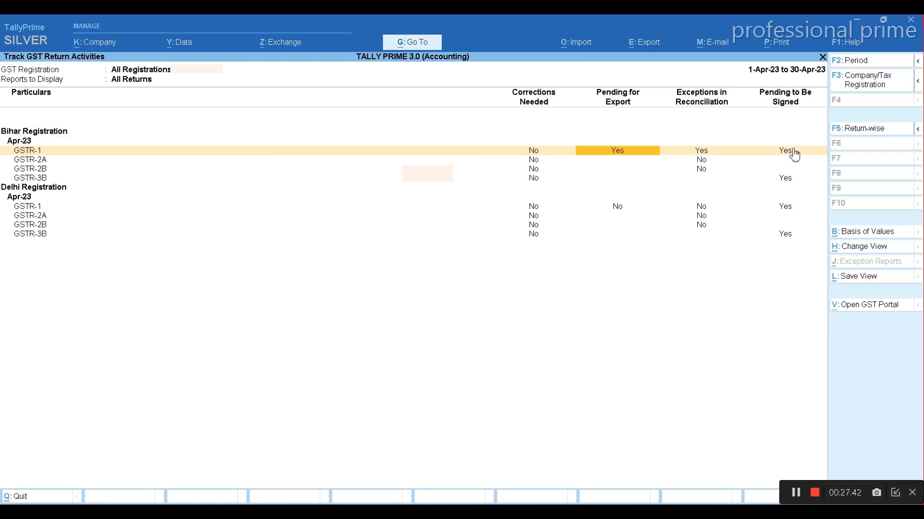
Open the Bihar Registration's GSTR-1 report, check its GST Returns export option and return to the return activities.
{"action": "left_click", "coordinate": [794, 155]}
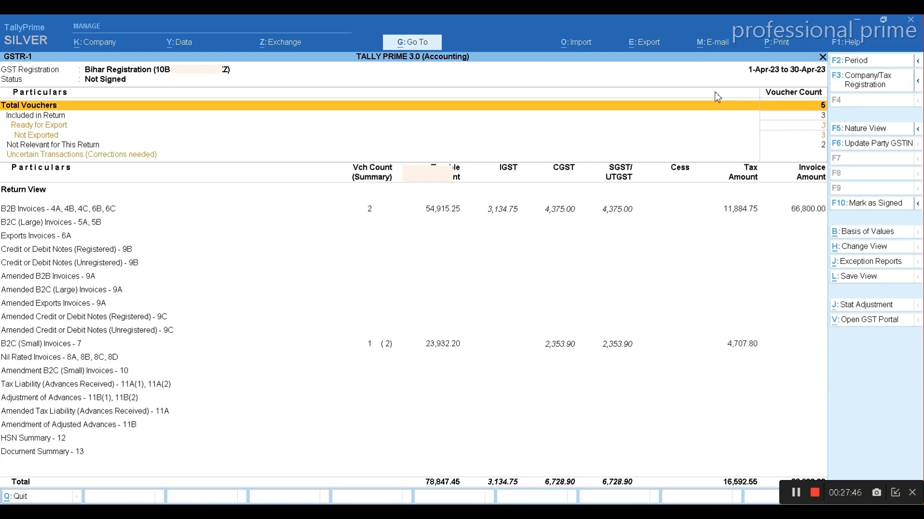
{"action": "left_click", "coordinate": [644, 42]}
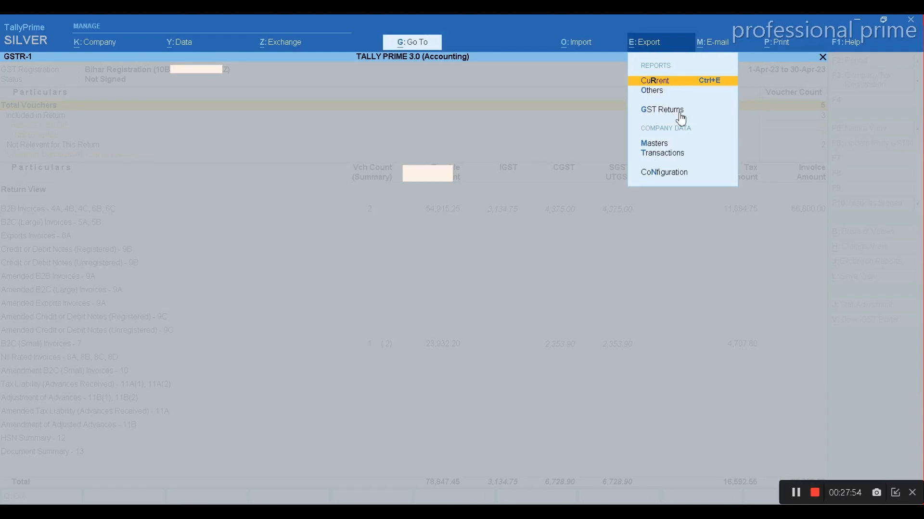
{"action": "left_click", "coordinate": [663, 110]}
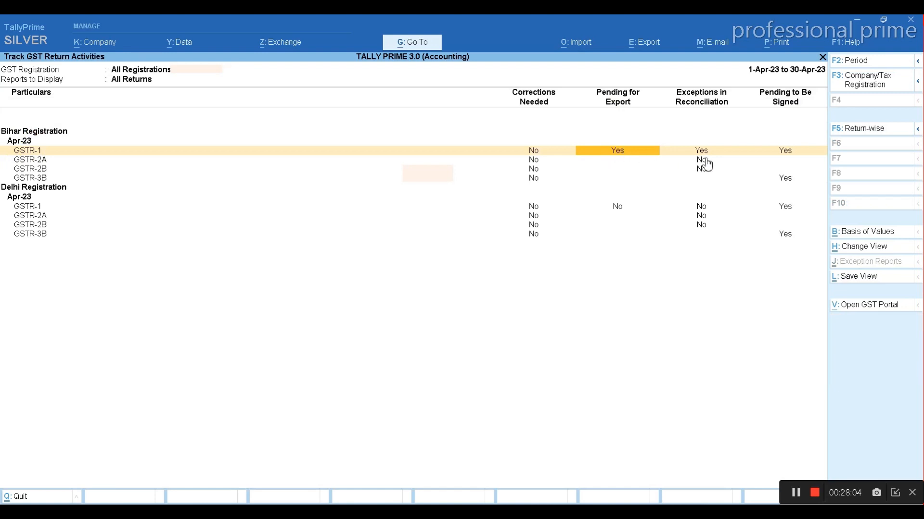
Open the Bihar Registration's GSTR-1 reconciliation exceptions, view the GST returns import settings and return to the return activities without importing.
{"action": "key", "text": "Right"}
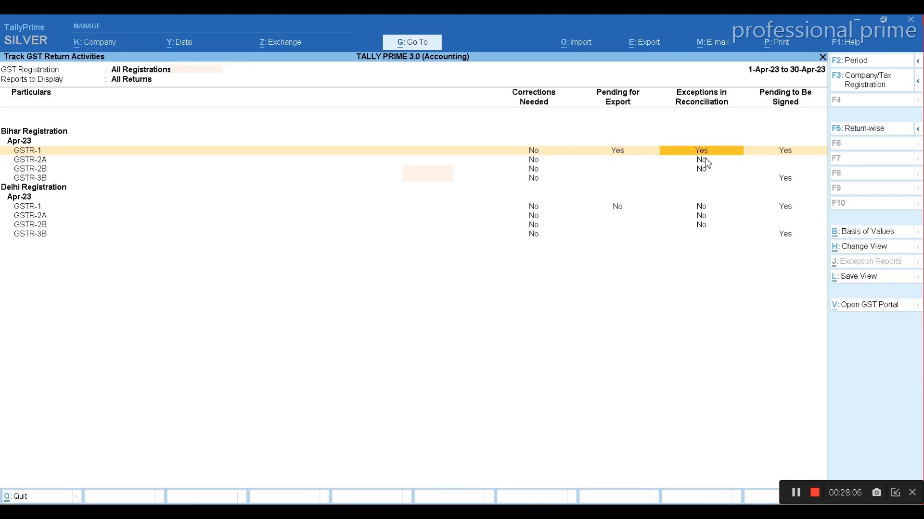
{"action": "key", "text": "Return"}
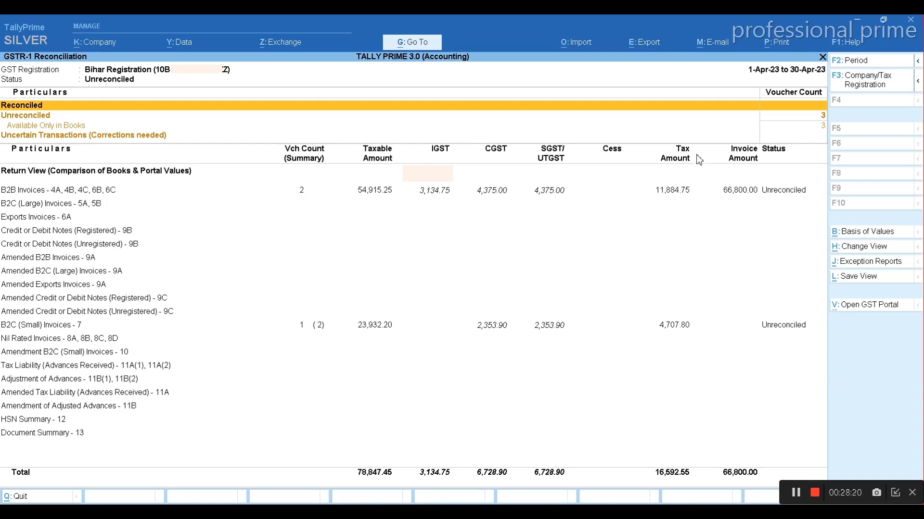
{"action": "left_click", "coordinate": [577, 40]}
{"action": "key", "text": "Down"}
{"action": "key", "text": "Down"}
{"action": "key", "text": "Down"}
{"action": "key", "text": "Down"}
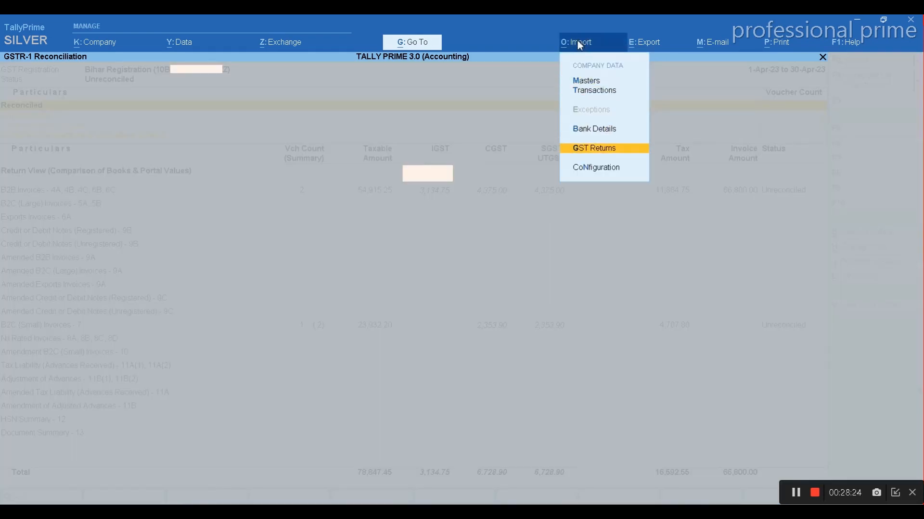
{"action": "key", "text": "Up"}
{"action": "key", "text": "Return"}
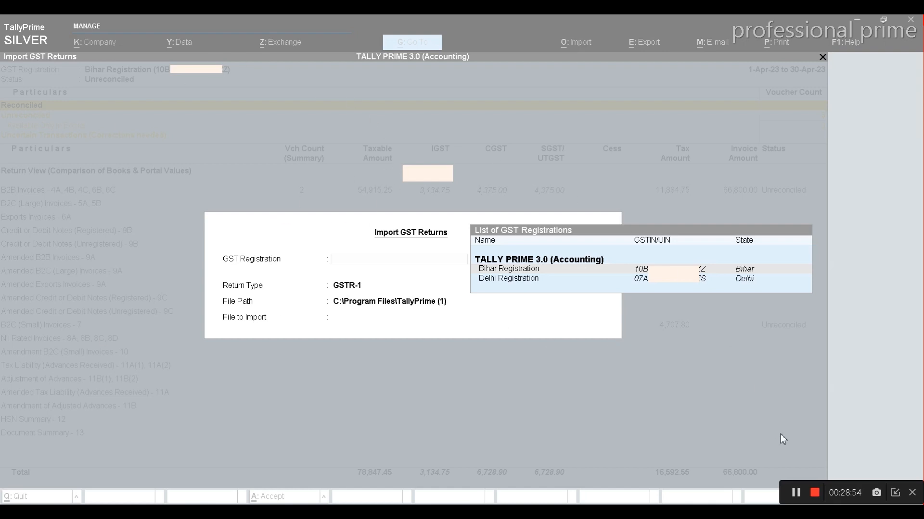
{"action": "key", "text": "Escape"}
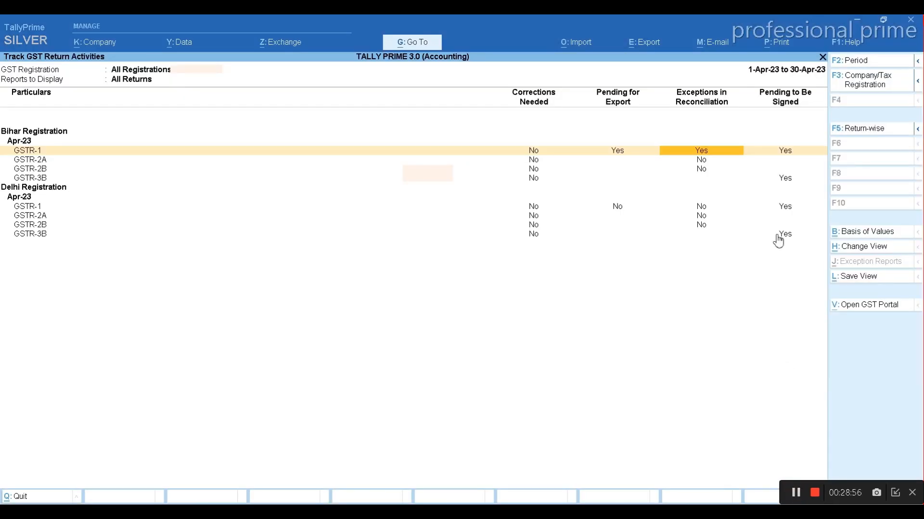
Open the Bihar GSTR-1 return that is pending signing and view the available tax registrations without changing the selection.
{"action": "key", "text": "Right"}
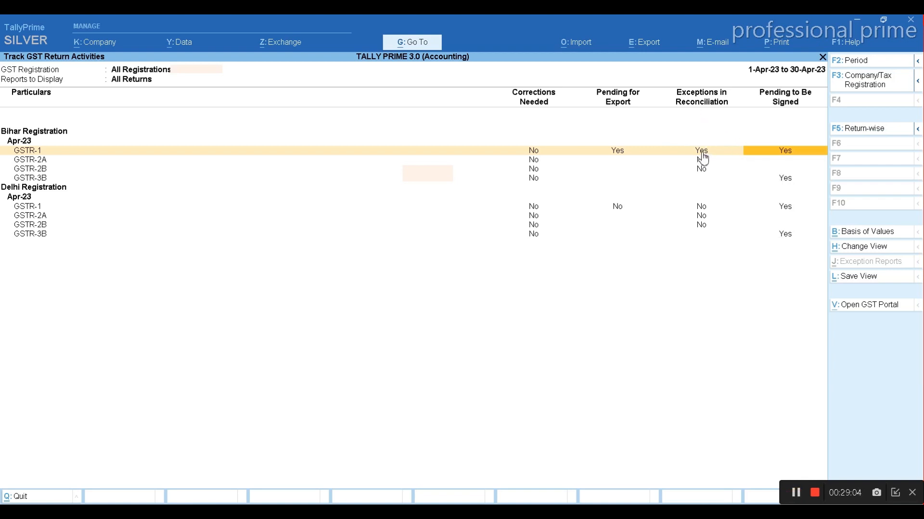
{"action": "key", "text": "Return"}
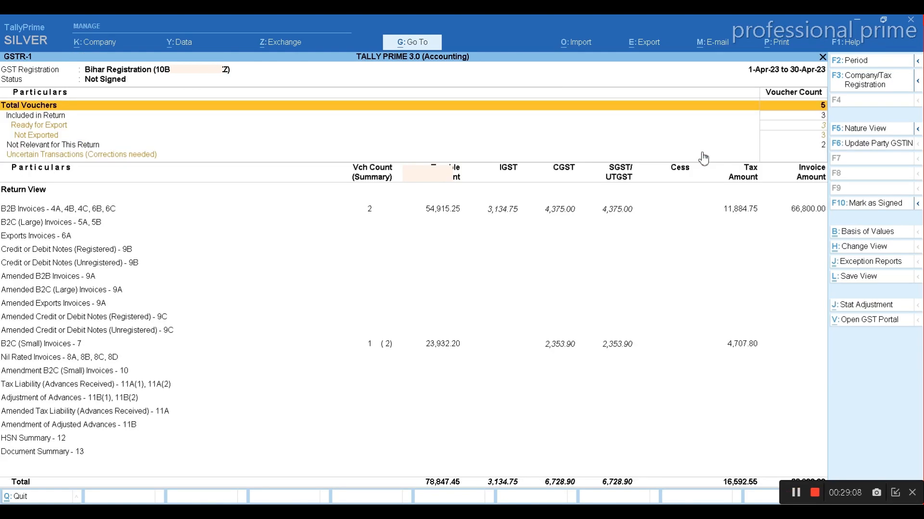
{"action": "left_click", "coordinate": [875, 87]}
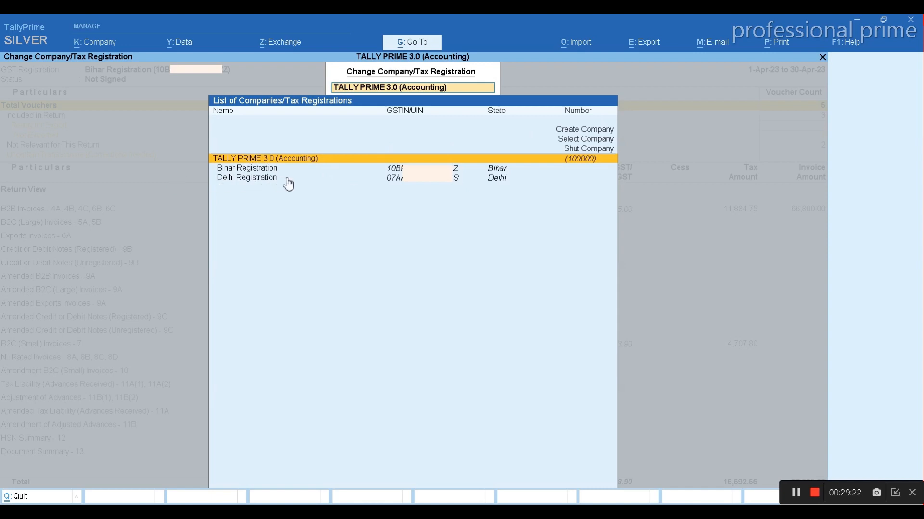
{"action": "key", "text": "BackSpace"}
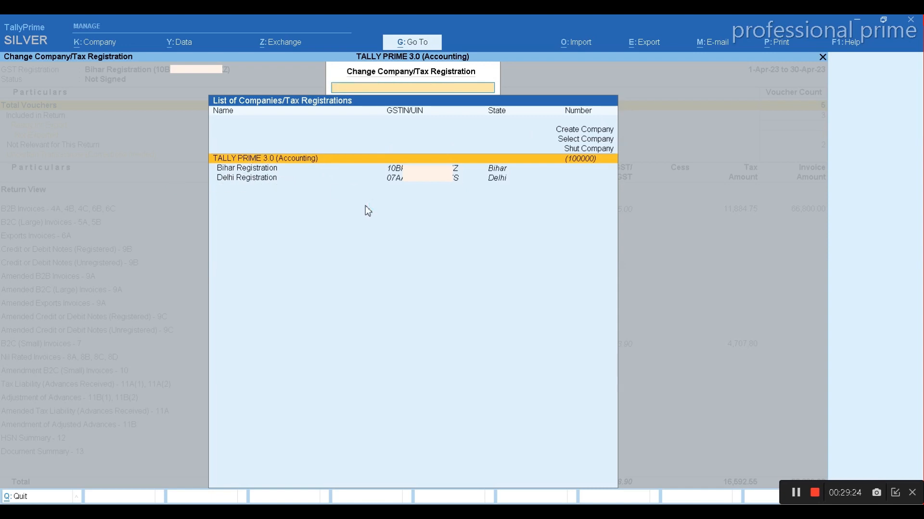
{"action": "key", "text": "Escape"}
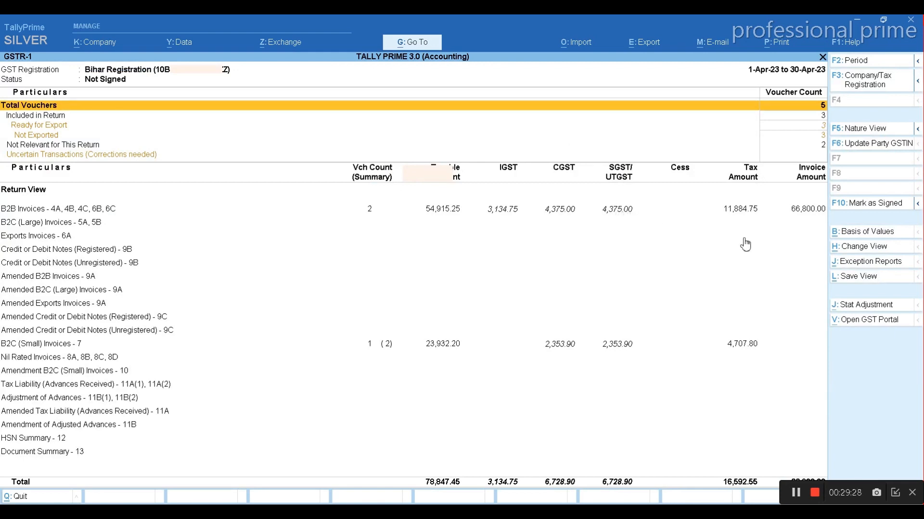
Try to mark the Bihar Registration's current GSTR-1 return as signed, and return to the GST reports.
{"action": "left_click", "coordinate": [870, 211]}
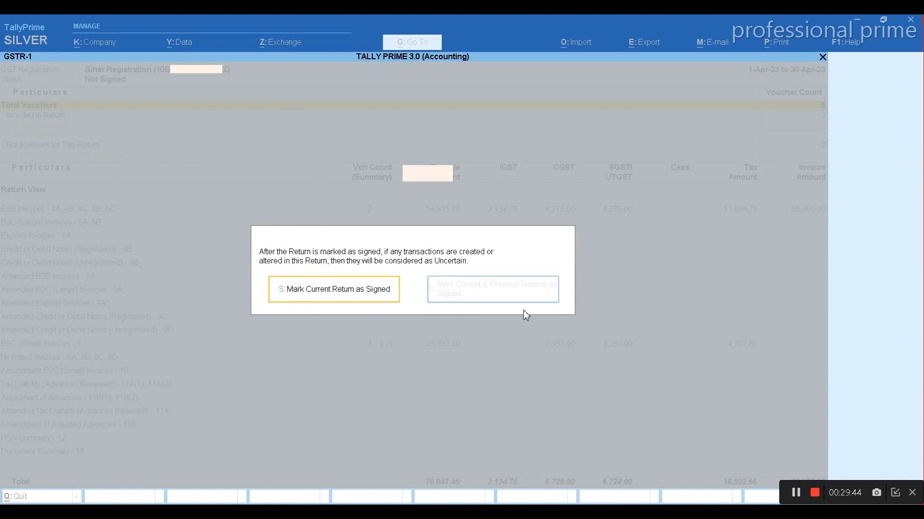
{"action": "left_click", "coordinate": [794, 494]}
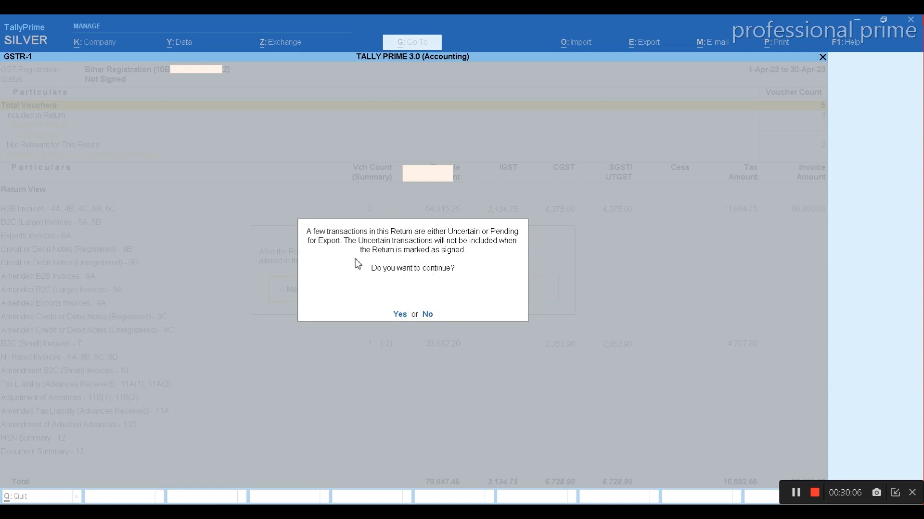
{"action": "left_click", "coordinate": [403, 320]}
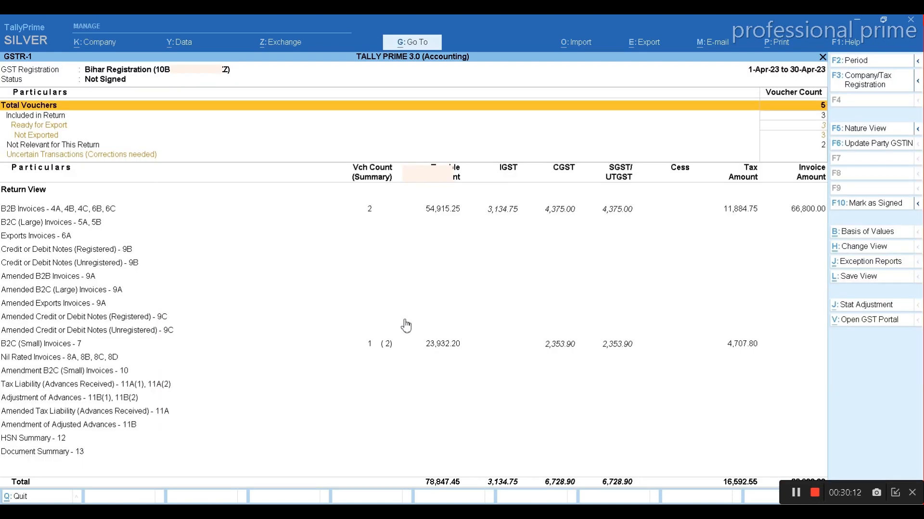
{"action": "key", "text": "Escape"}
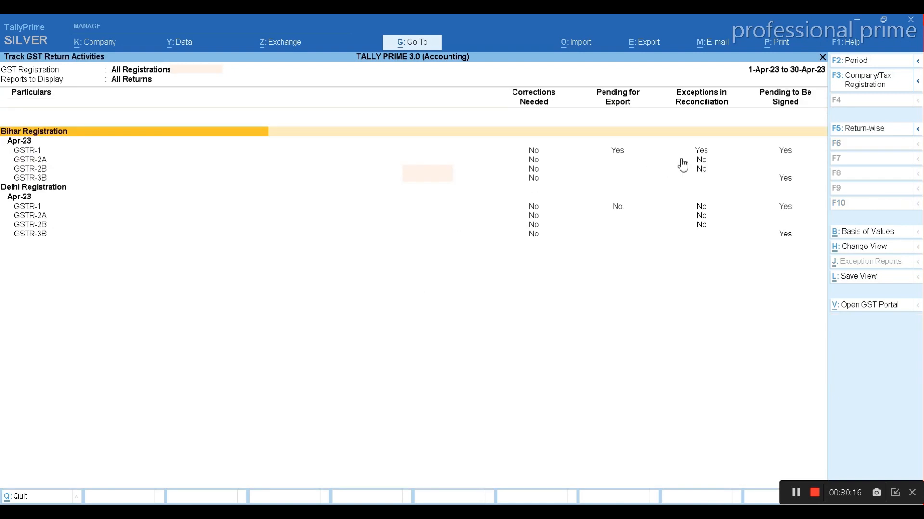
{"action": "key", "text": "Escape"}
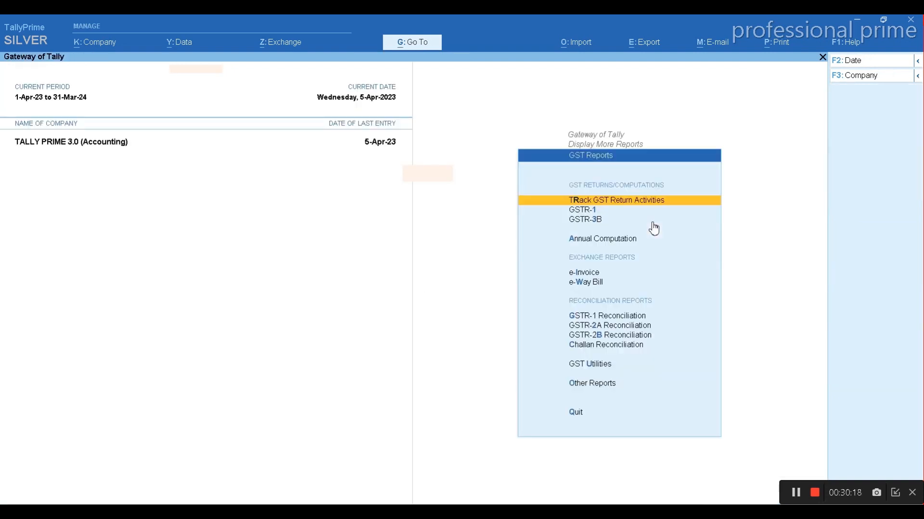
Open the GSTR-1 report for all registrations, examine its Nature View in detailed form and close the report.
{"action": "key", "text": "Down"}
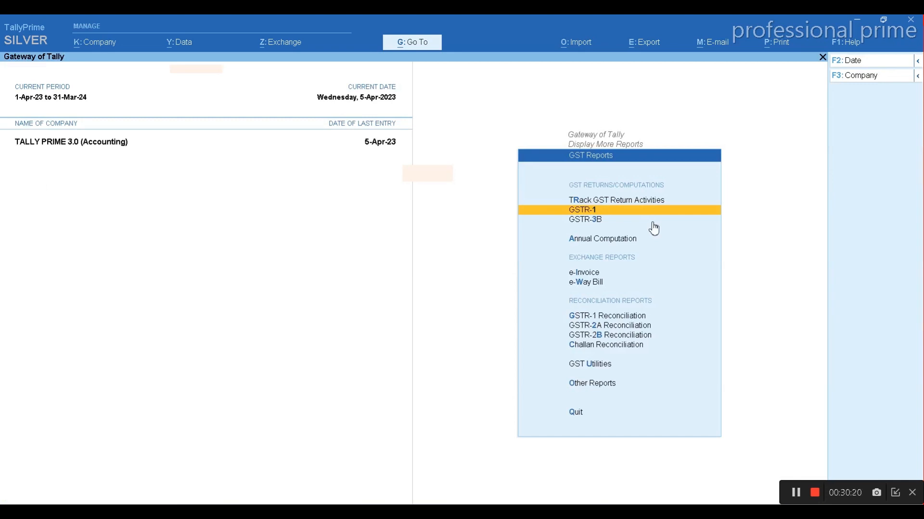
{"action": "key", "text": "Return"}
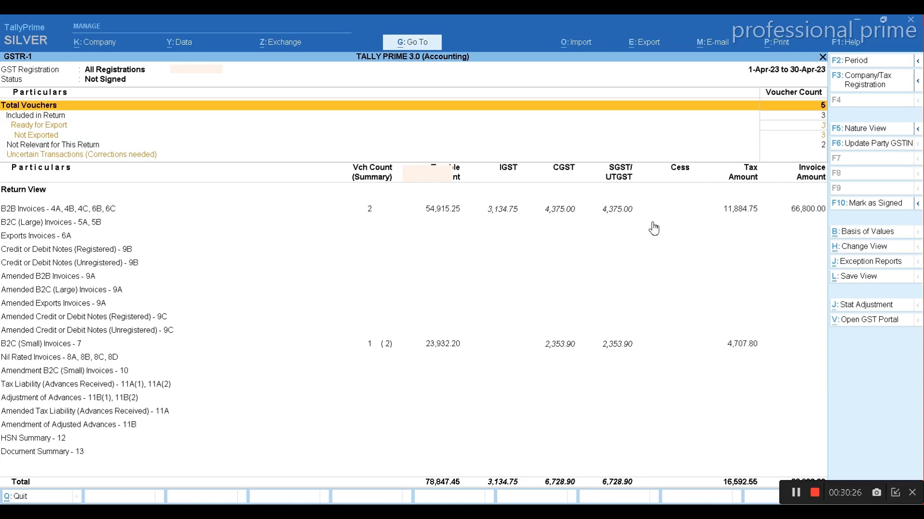
{"action": "left_click", "coordinate": [850, 137]}
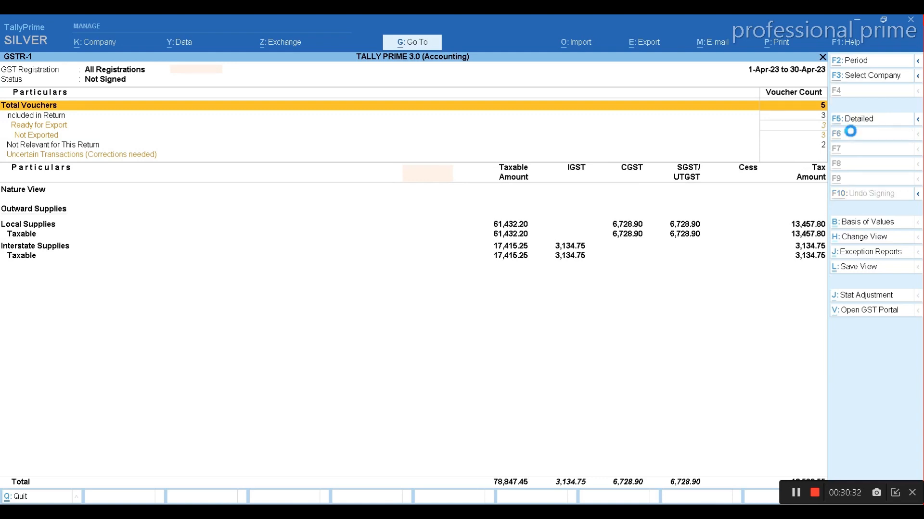
{"action": "key", "text": "alt+F5"}
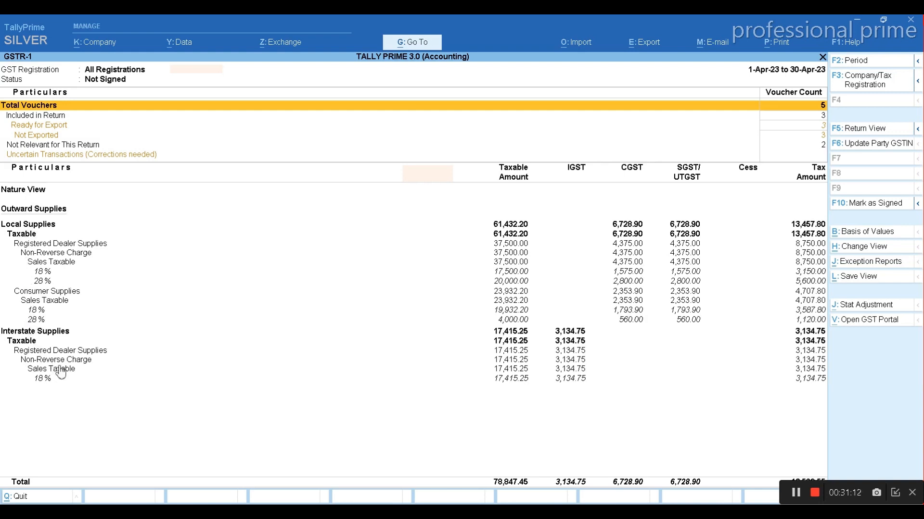
{"action": "key", "text": "Escape"}
Open the GSTR-3B report for all registrations, expand its tax liability to the detailed breakdown and close the report.
{"action": "key", "text": "Down"}
{"action": "key", "text": "Return"}
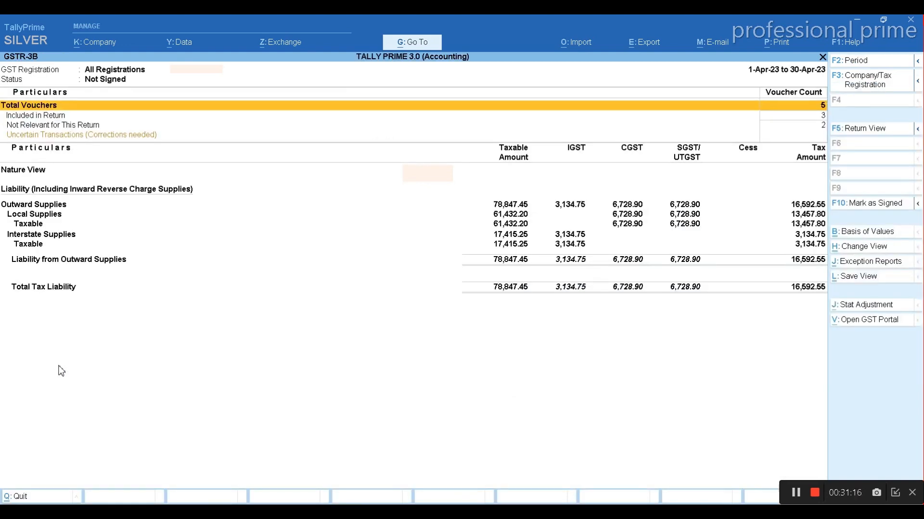
{"action": "key", "text": "alt+F5"}
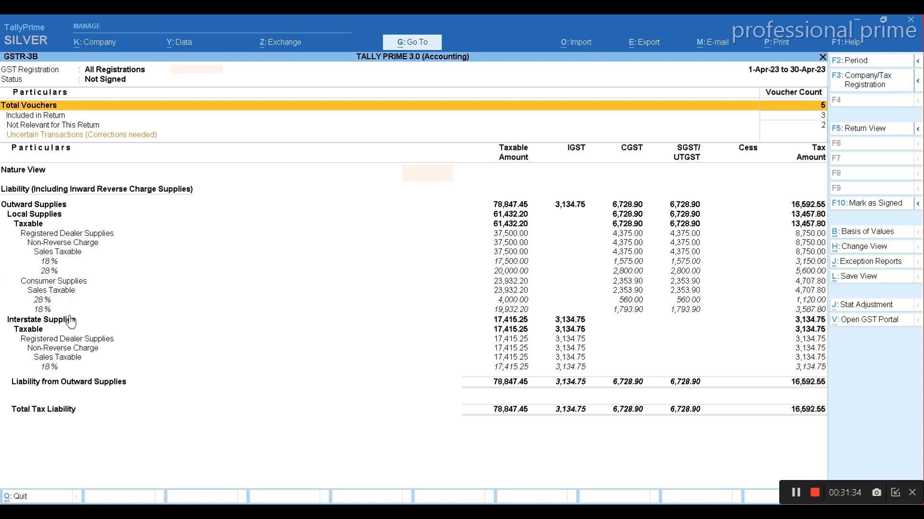
{"action": "key", "text": "Escape"}
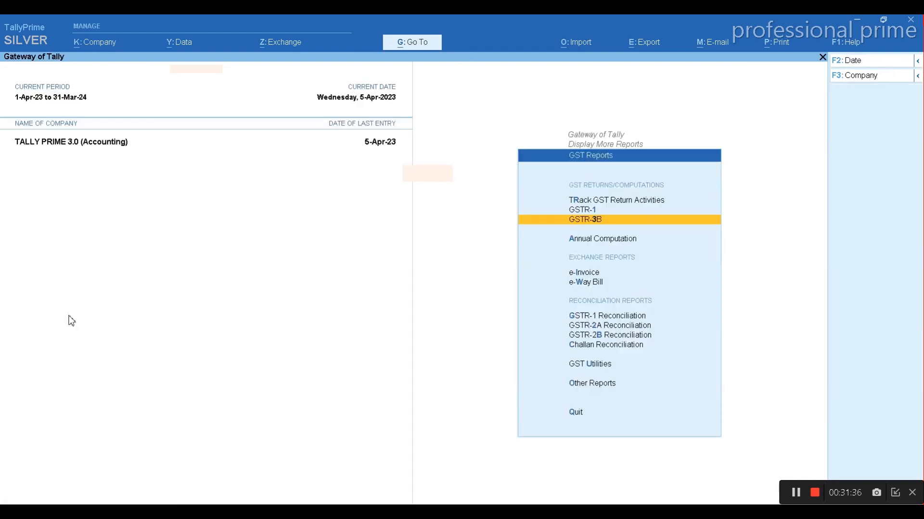
Open the GSTR-1 Reconciliation report for all registrations, check the import options for GST returns and close the report.
{"action": "key", "text": "Down"}
{"action": "key", "text": "Down"}
{"action": "key", "text": "Down"}
{"action": "key", "text": "Down"}
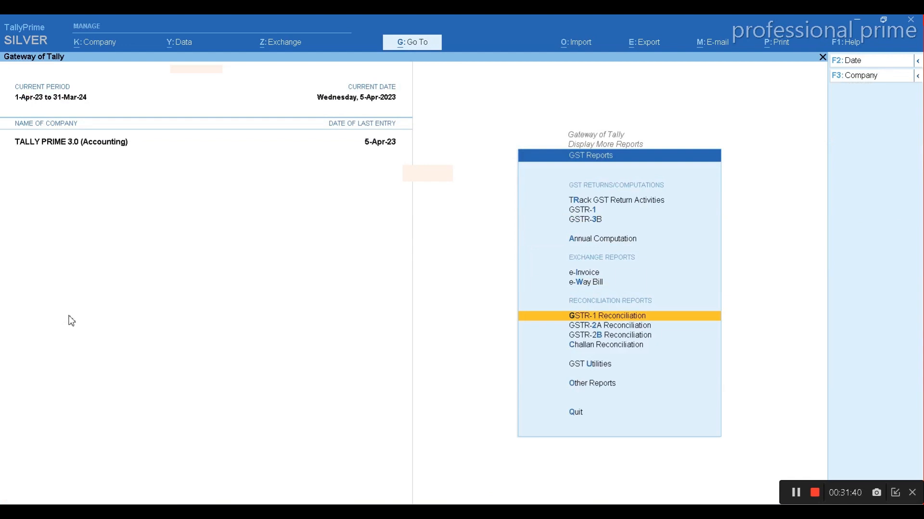
{"action": "key", "text": "Return"}
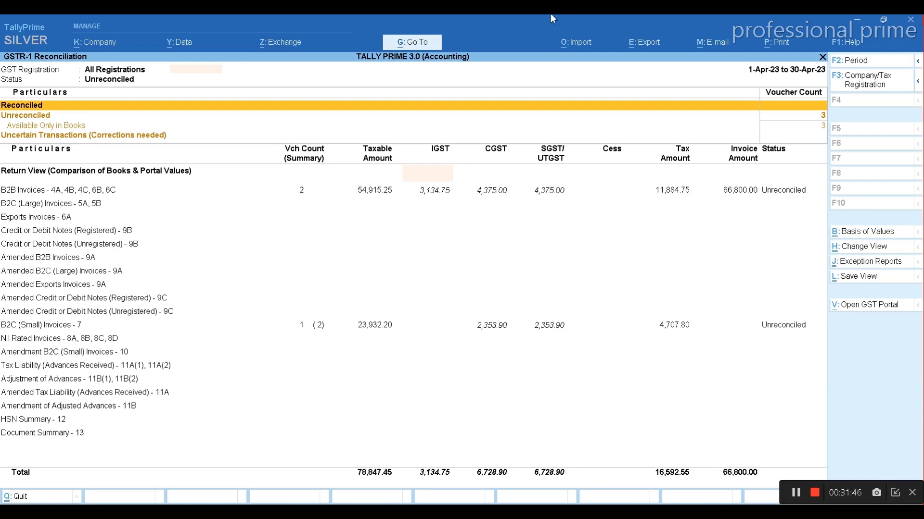
{"action": "left_click", "coordinate": [575, 44]}
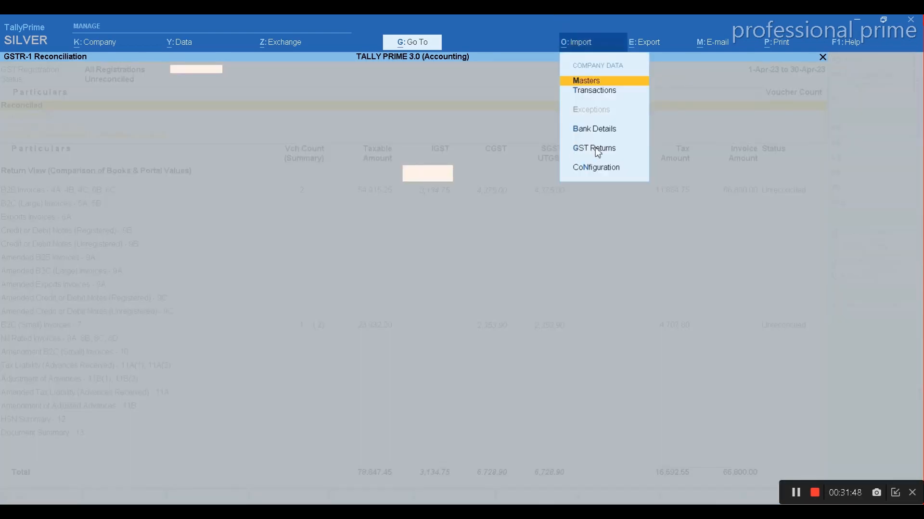
{"action": "left_click", "coordinate": [551, 211]}
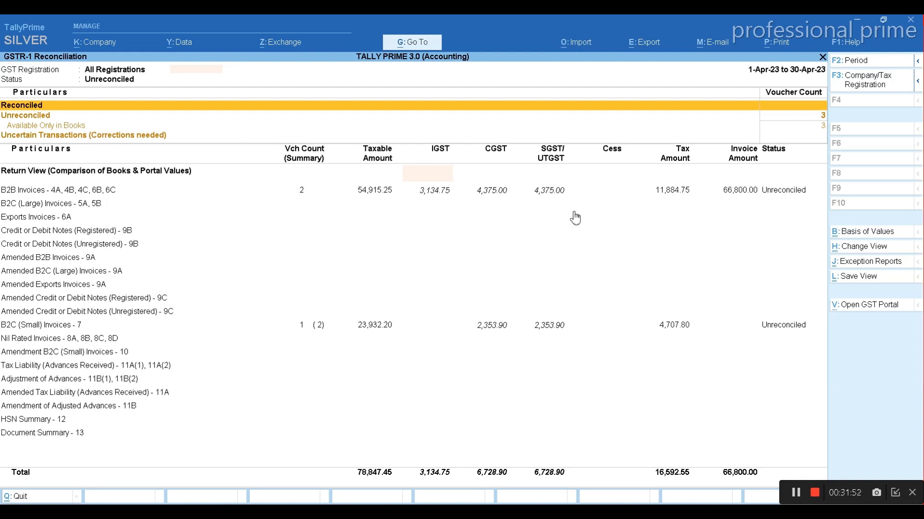
{"action": "key", "text": "Escape"}
Select the GSTR-2A Reconciliation report.
{"action": "key", "text": "Down"}
{"action": "key", "text": "Down"}
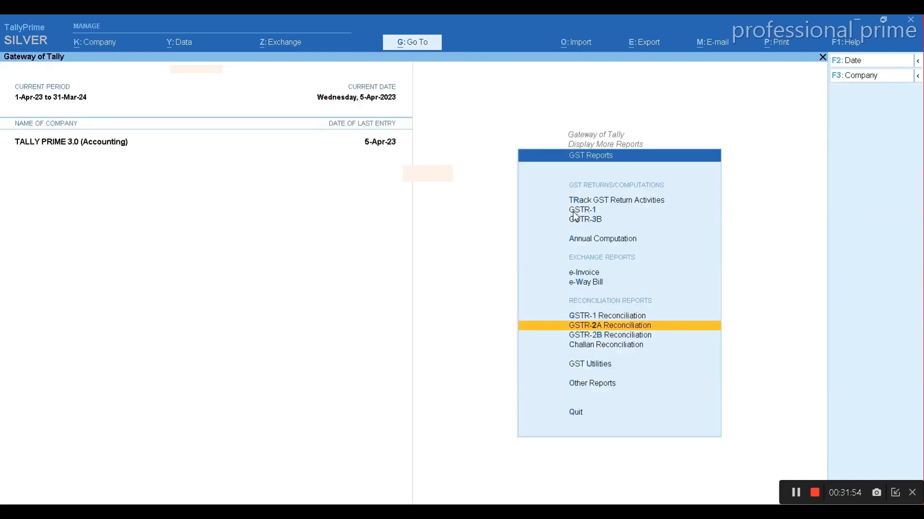